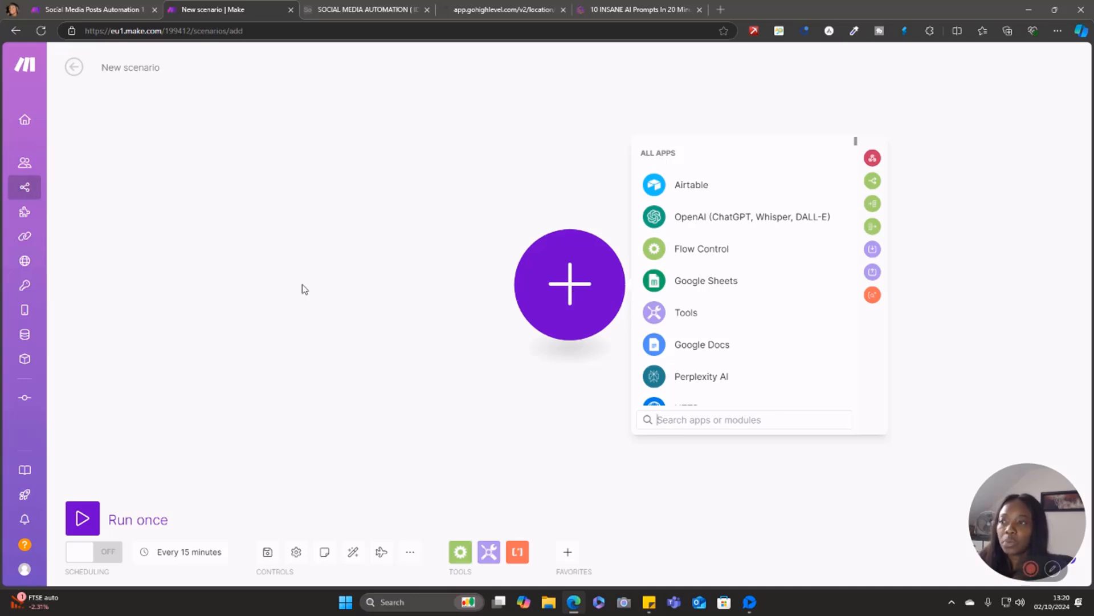
Rename the new scenario as "Social Post Automation".
left_click(148, 68)
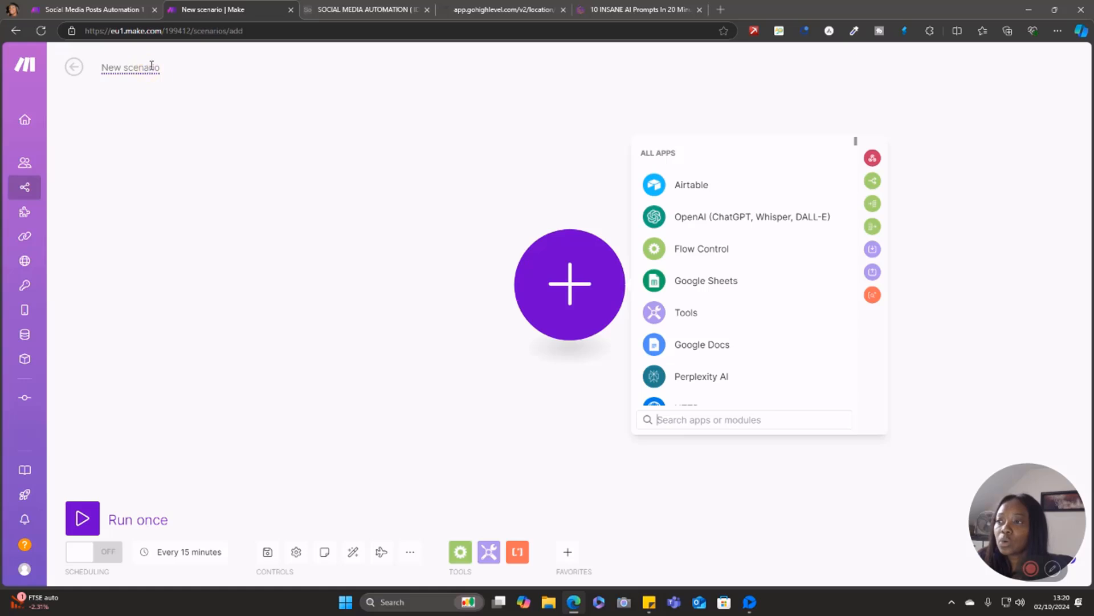
left_click(151, 66)
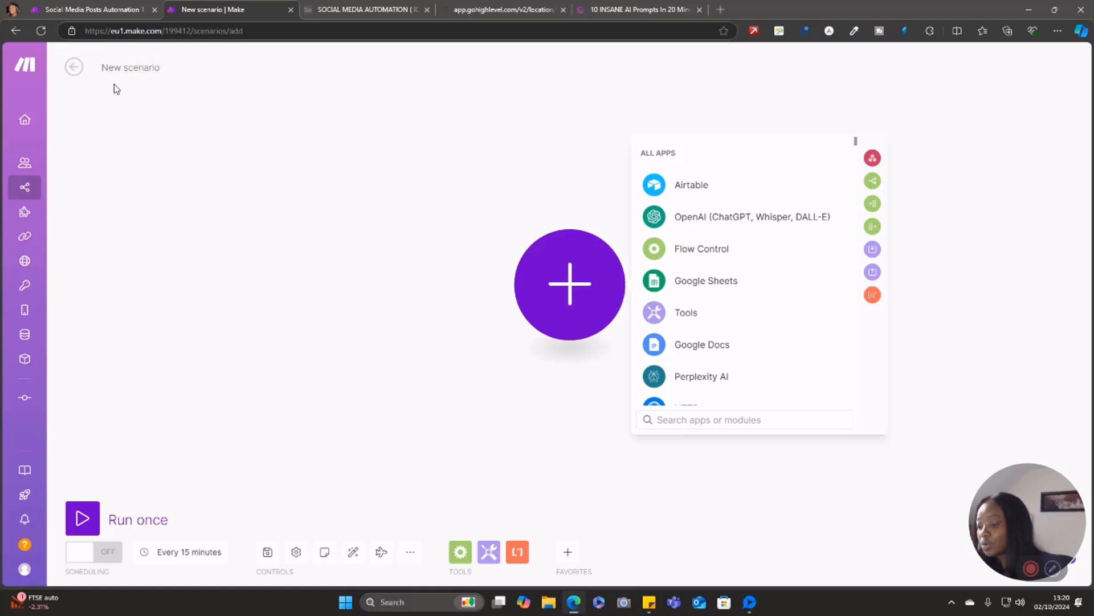
key("BackSpace")
key("BackSpace")
key("BackSpace")
key("BackSpace")
key("BackSpace")
mouse_move(2, 133)
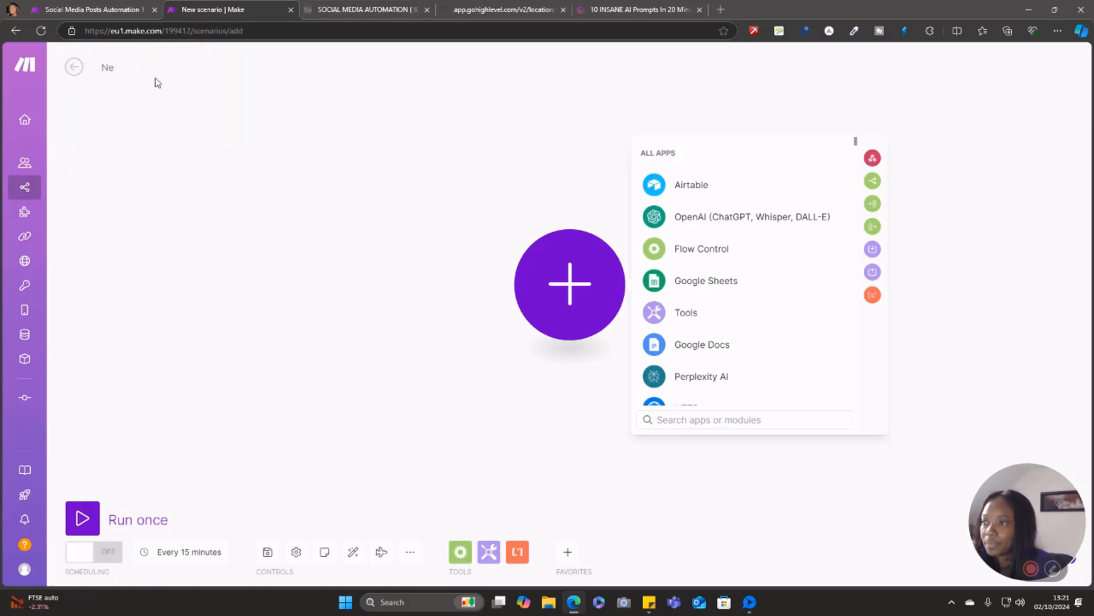
key("BackSpace")
key("BackSpace")
key("BackSpace")
key("BackSpace")
type("Social Post Auto")
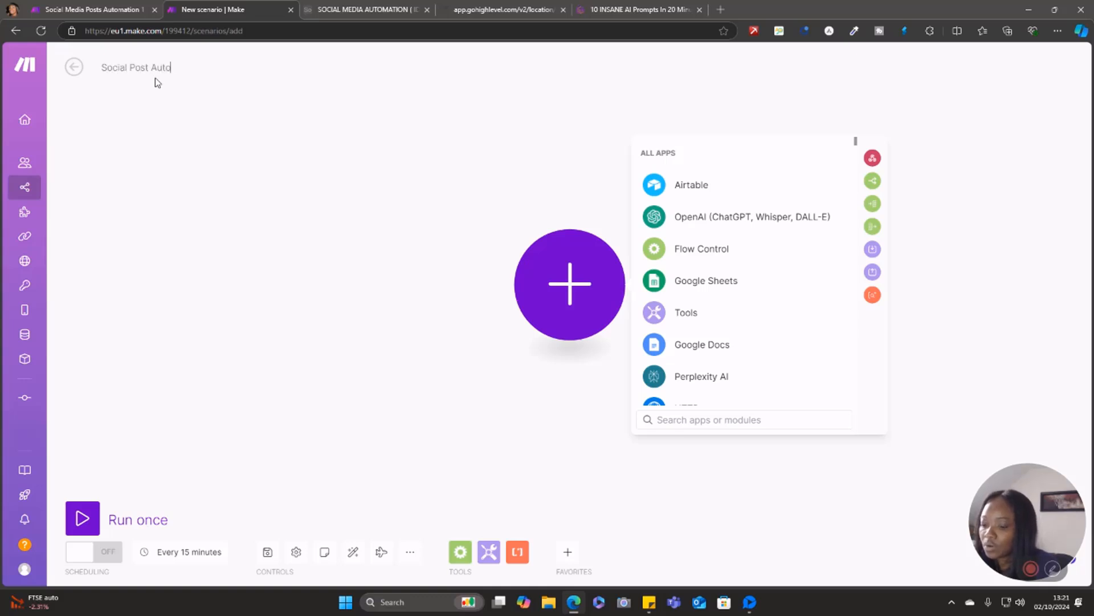
type("mation")
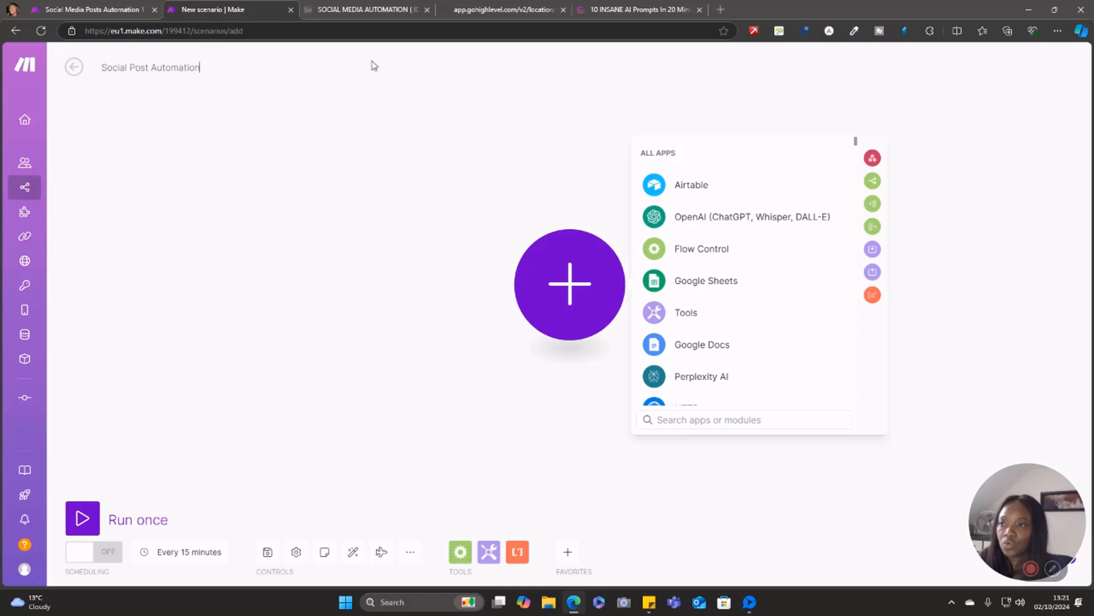
Switch to the SOCIAL MEDIA AUTOMATION (IDEAS) base in Airtable, show the FOR IDEAS table and narrow its Specific Idea column.
left_click(365, 13)
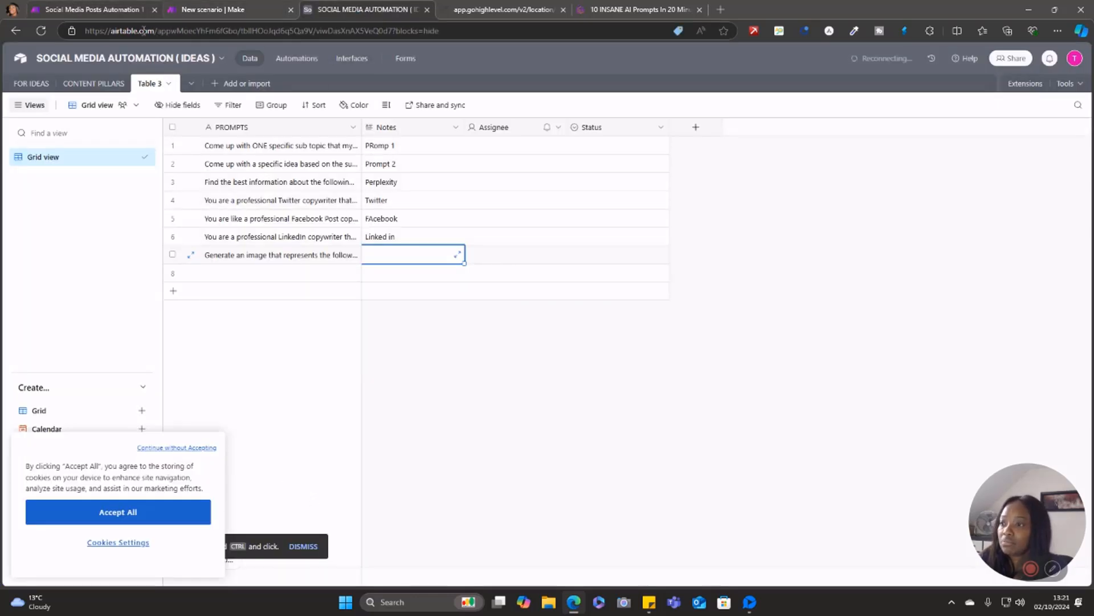
left_click(31, 85)
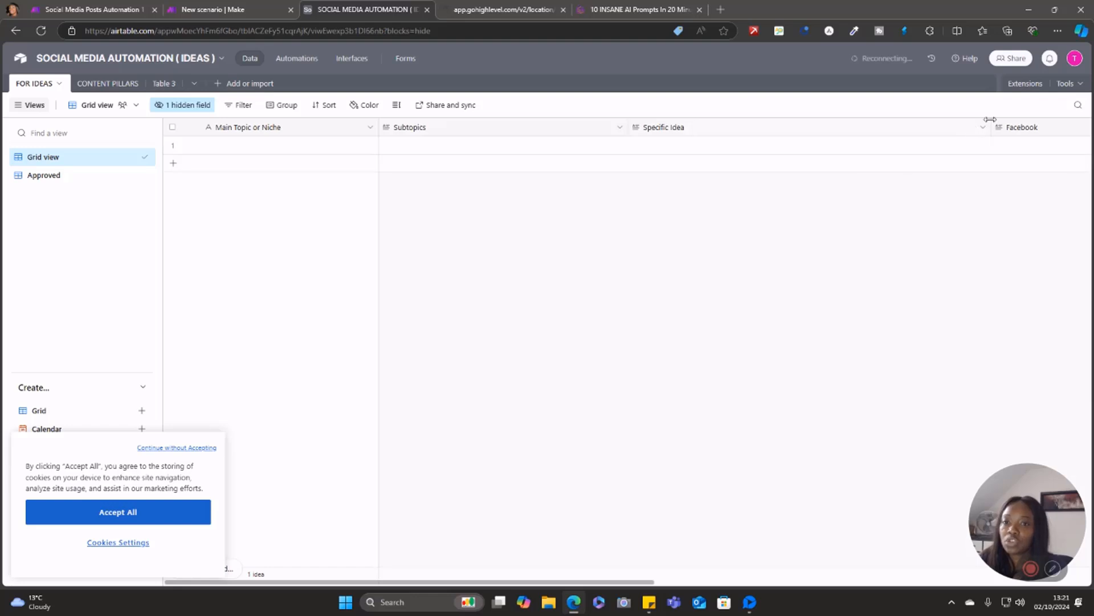
left_click_drag(991, 126, 865, 124)
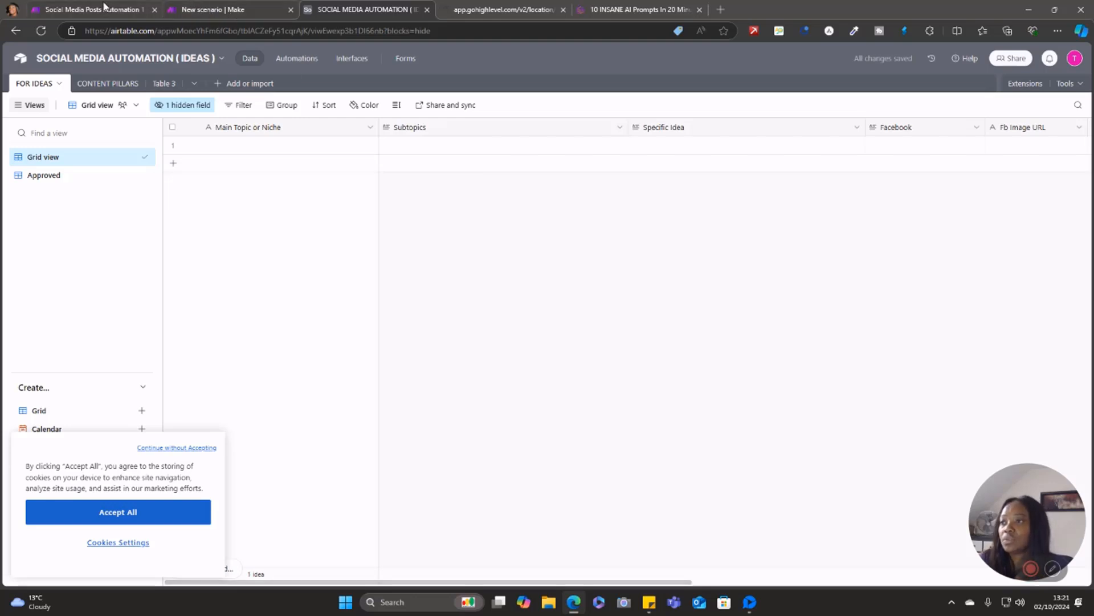
Return to the Make scenario and add an Airtable Watch Records module as the trigger, checking the FOR IDEAS table in Airtable.
left_click(201, 11)
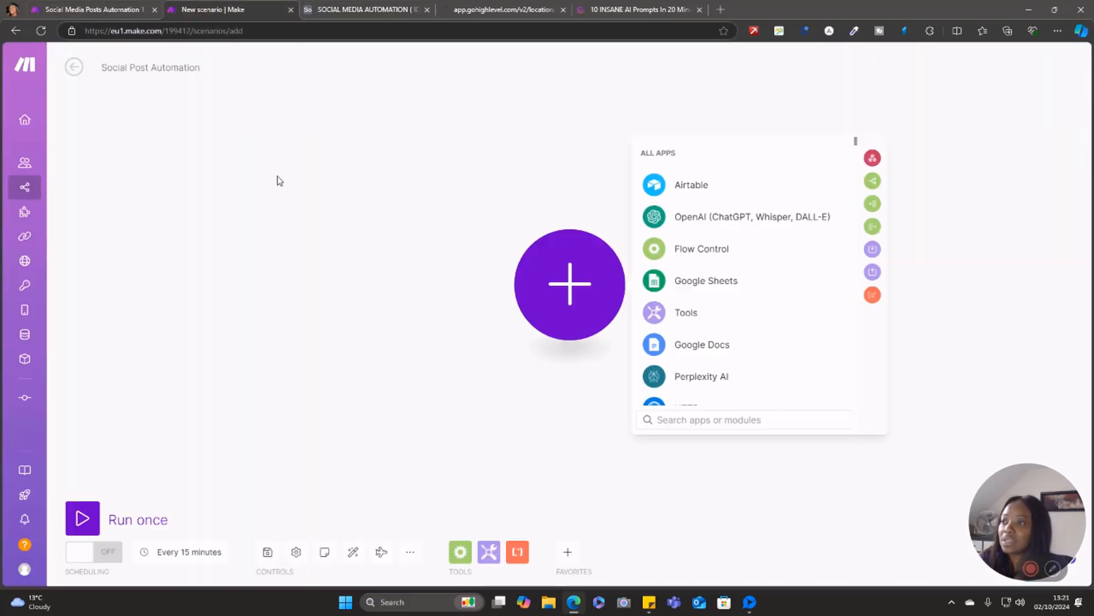
left_click(685, 190)
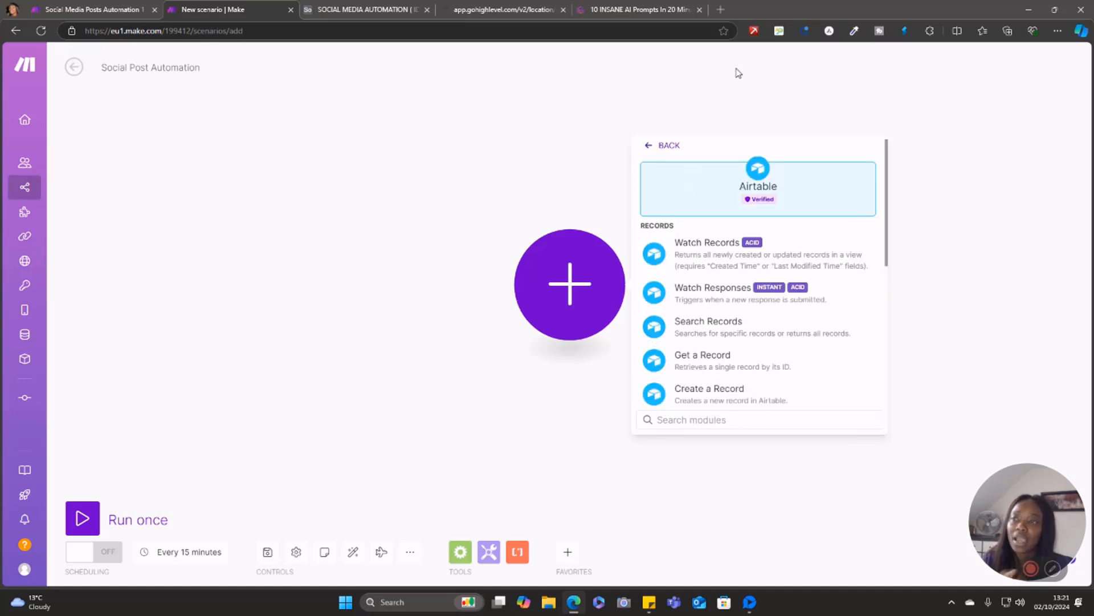
left_click(384, 12)
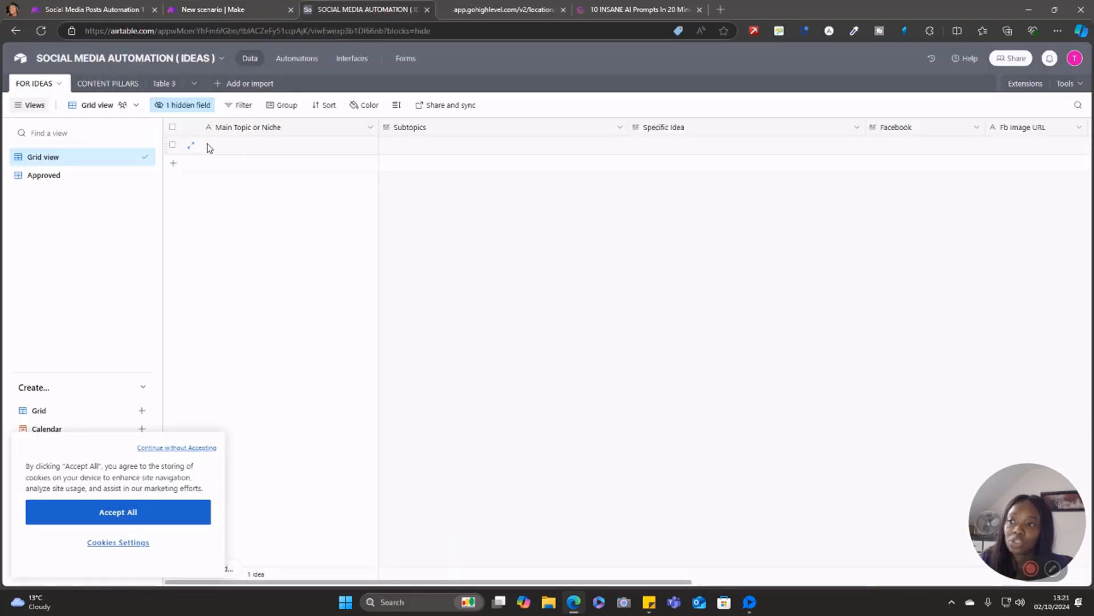
left_click(211, 11)
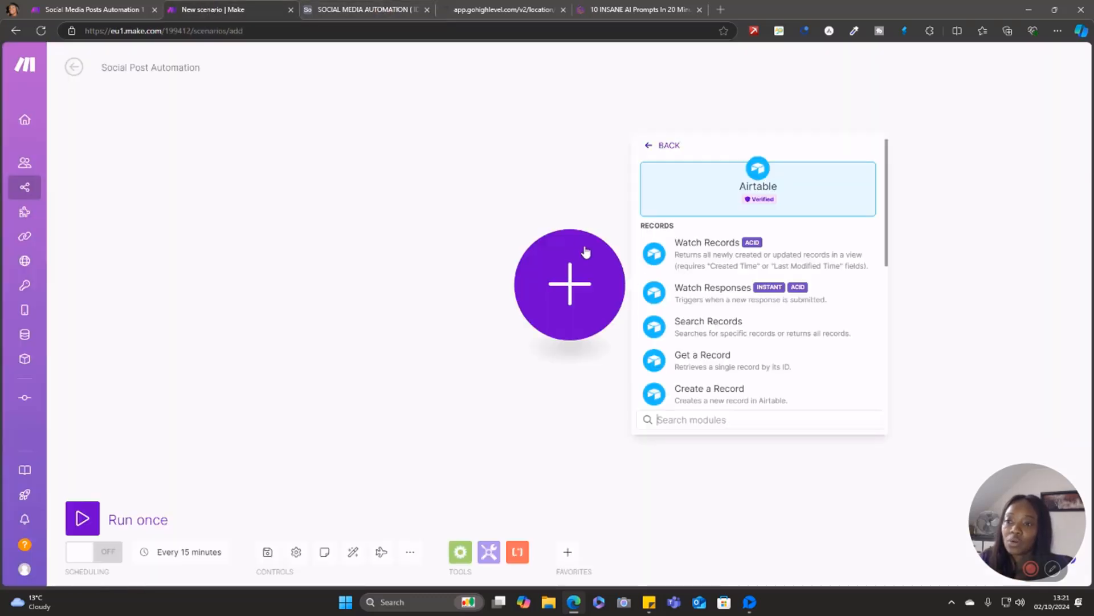
left_click(713, 261)
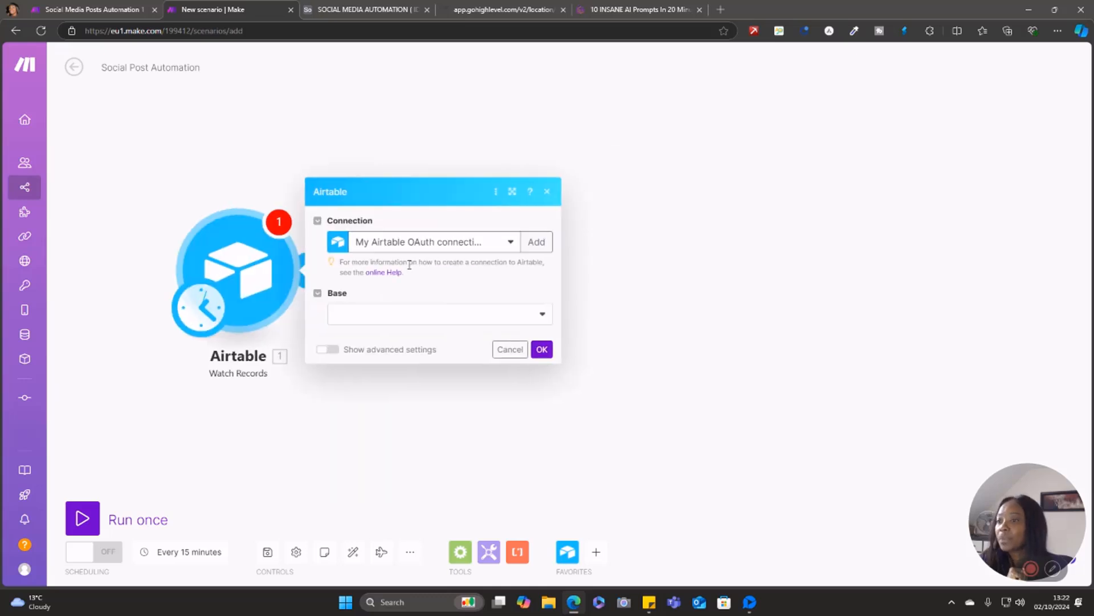
Set the Watch Records module's base to SOCIAL MEDIA AUTOMATION ( IDEAS ) and its table to FOR IDEAS.
left_click(540, 317)
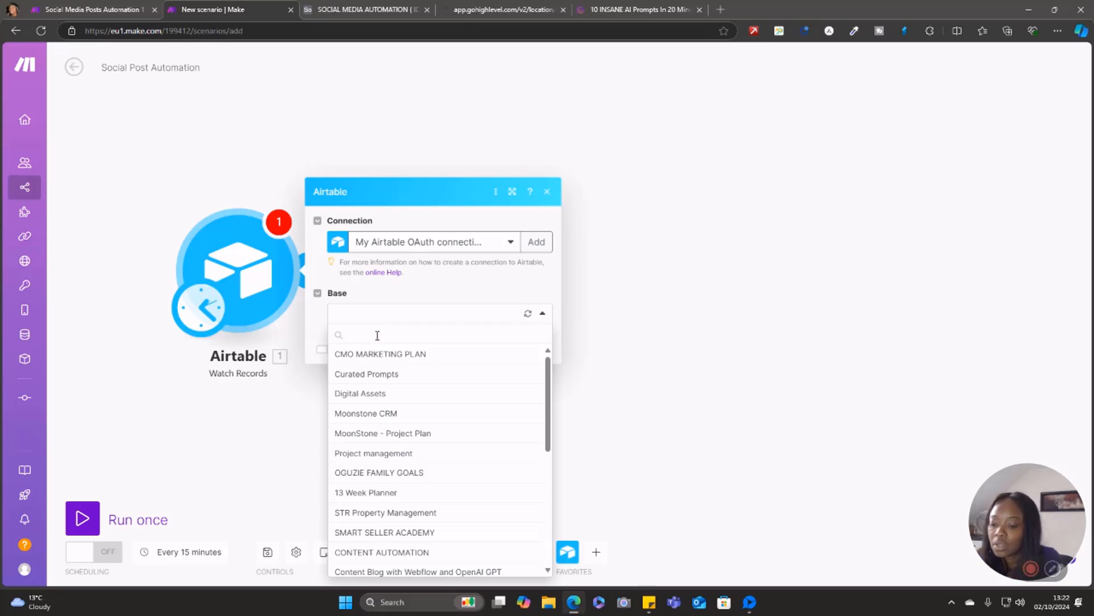
type("soci")
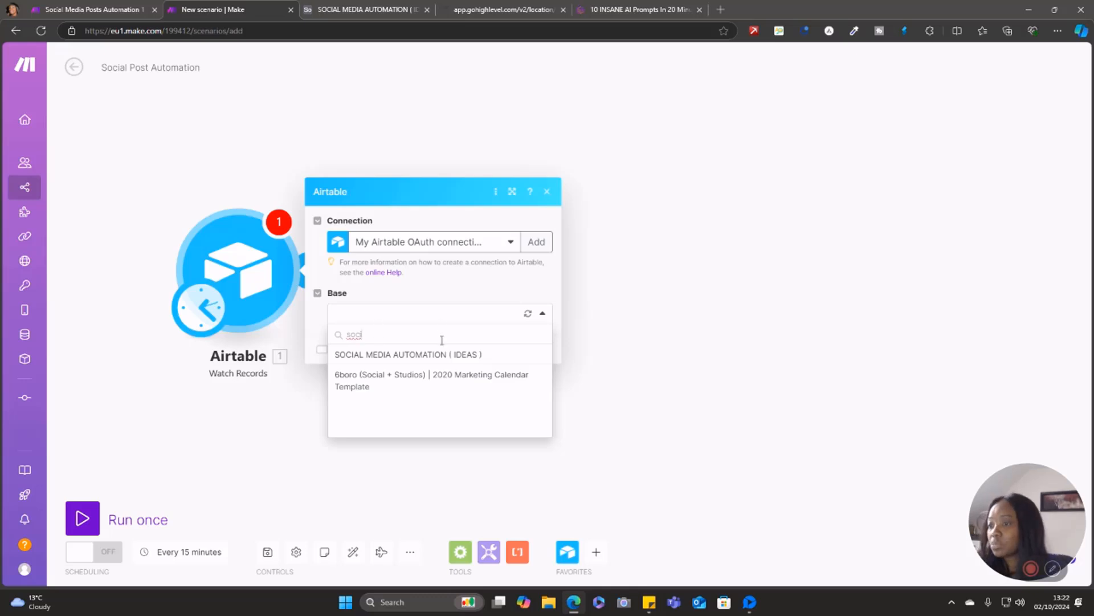
left_click(430, 355)
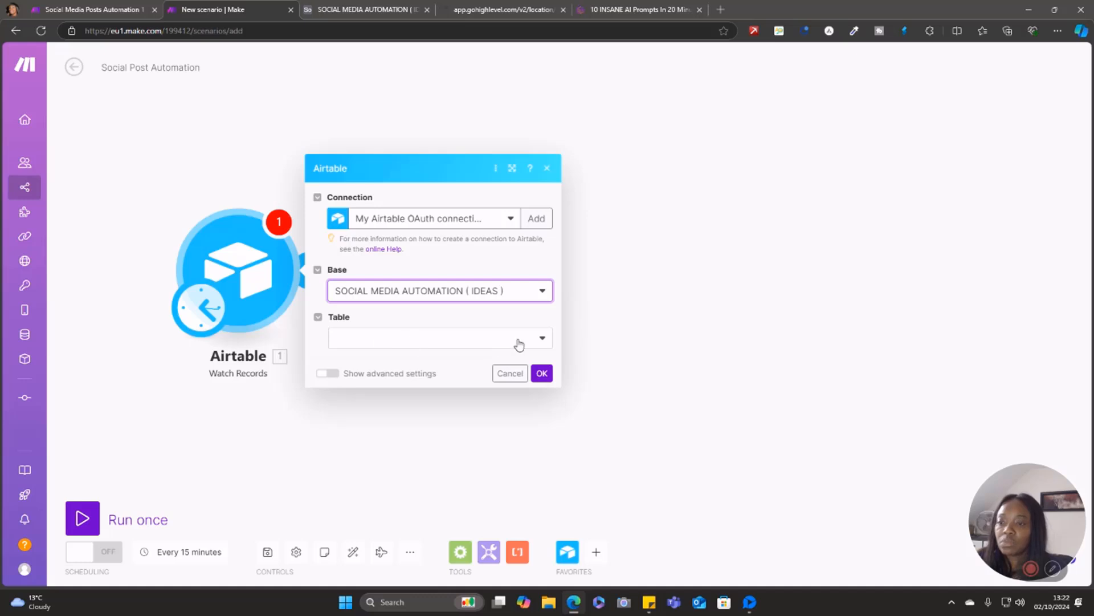
left_click(525, 340)
left_click(362, 360)
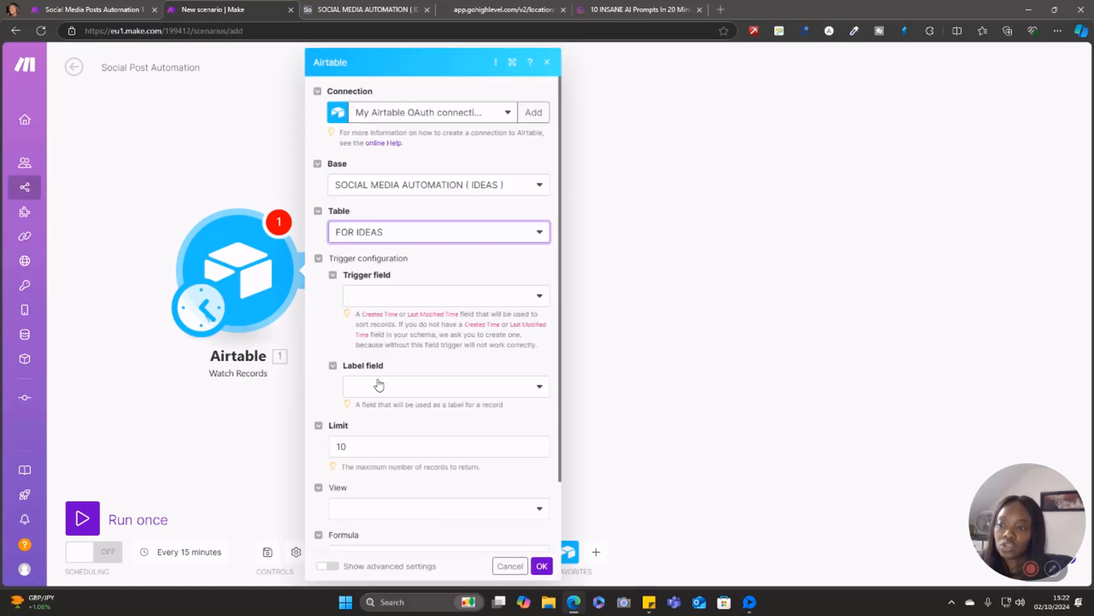
Limit the Watch Records module to 1 record and set its view to Grid view.
left_click(354, 446)
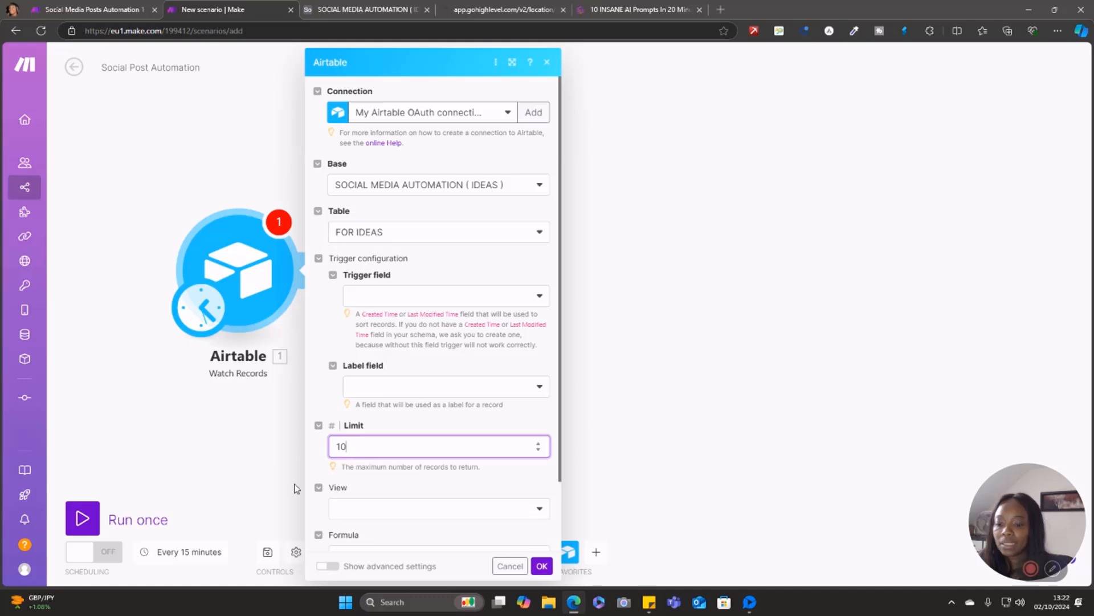
key("BackSpace")
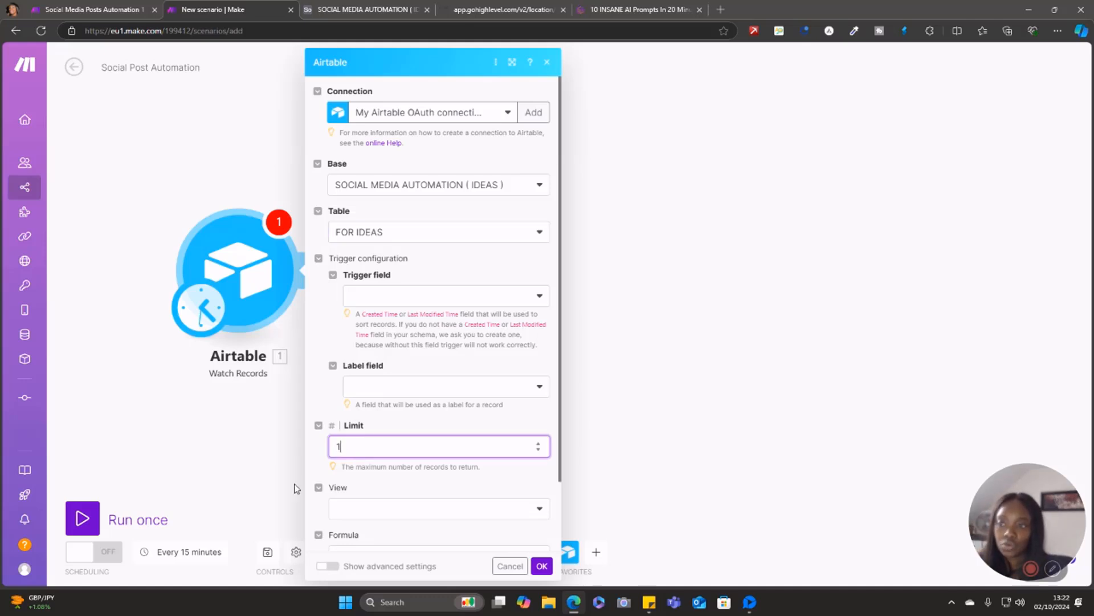
left_click(456, 508)
left_click(367, 527)
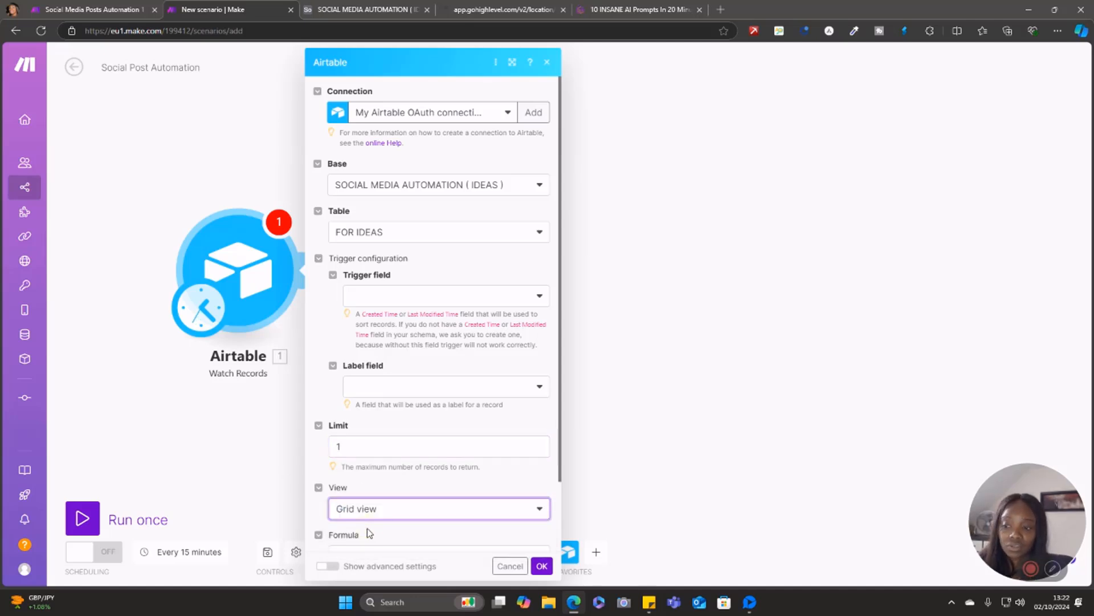
left_click(541, 567)
Set the trigger field to created time and the label field to Main Topic or Niche, accepting the module to start from now on.
left_click(406, 301)
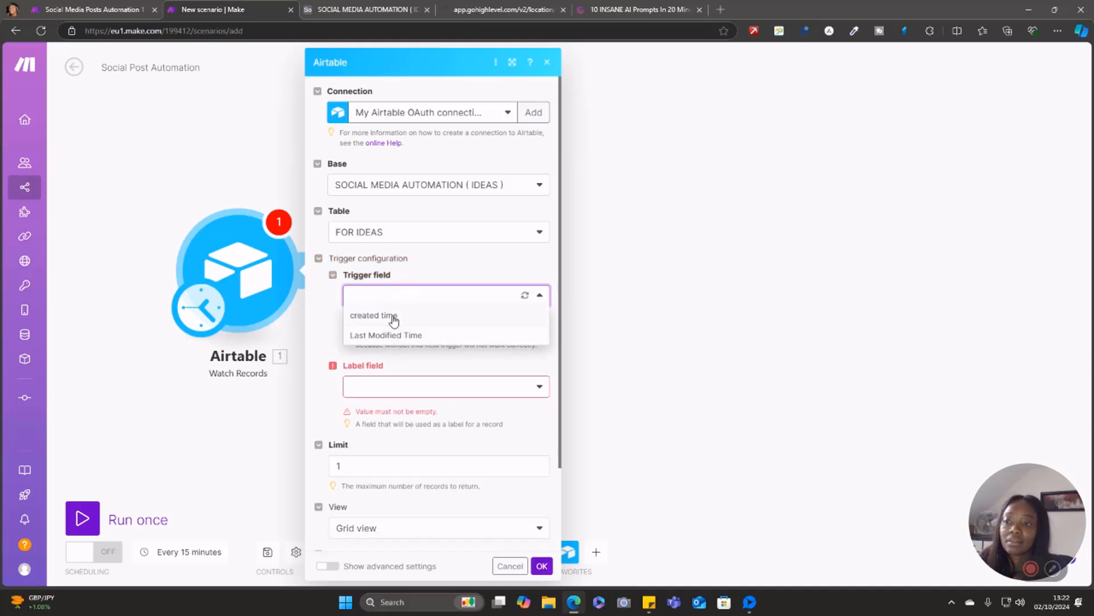
left_click(393, 318)
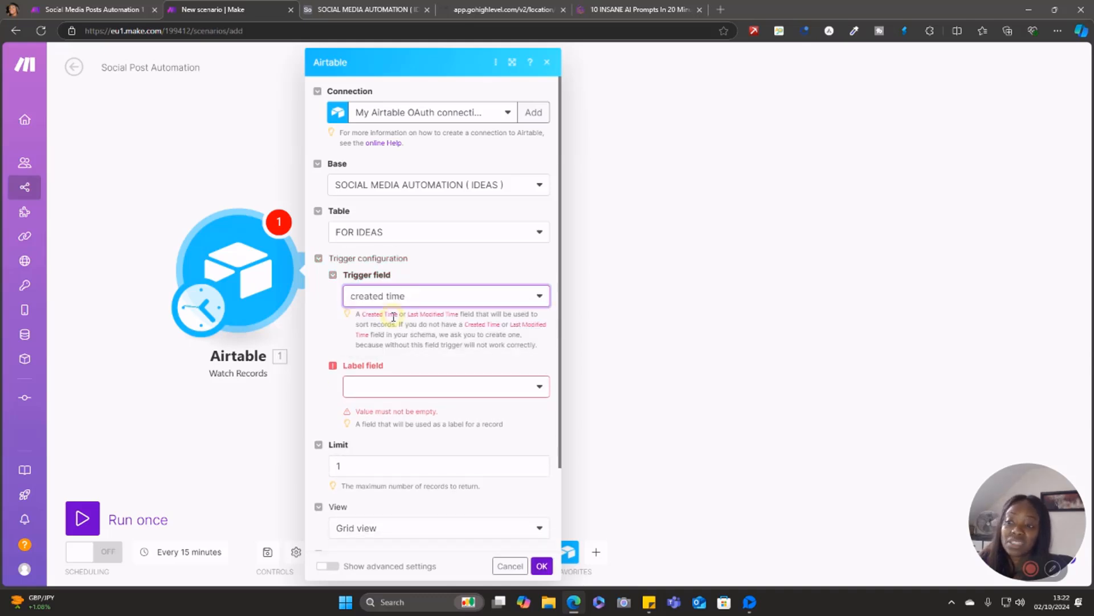
left_click(396, 390)
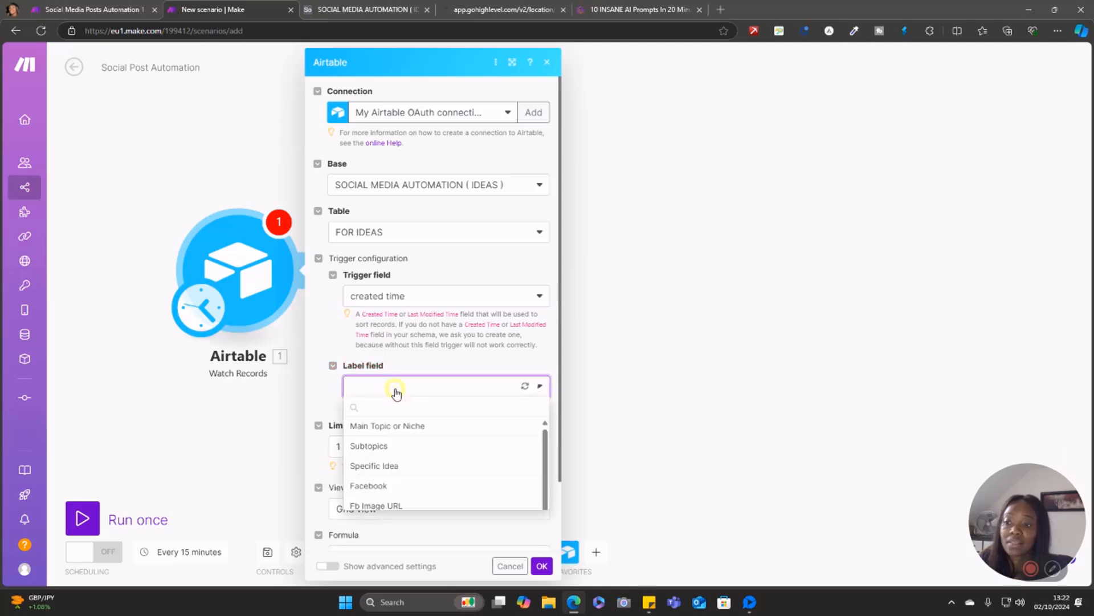
left_click(397, 432)
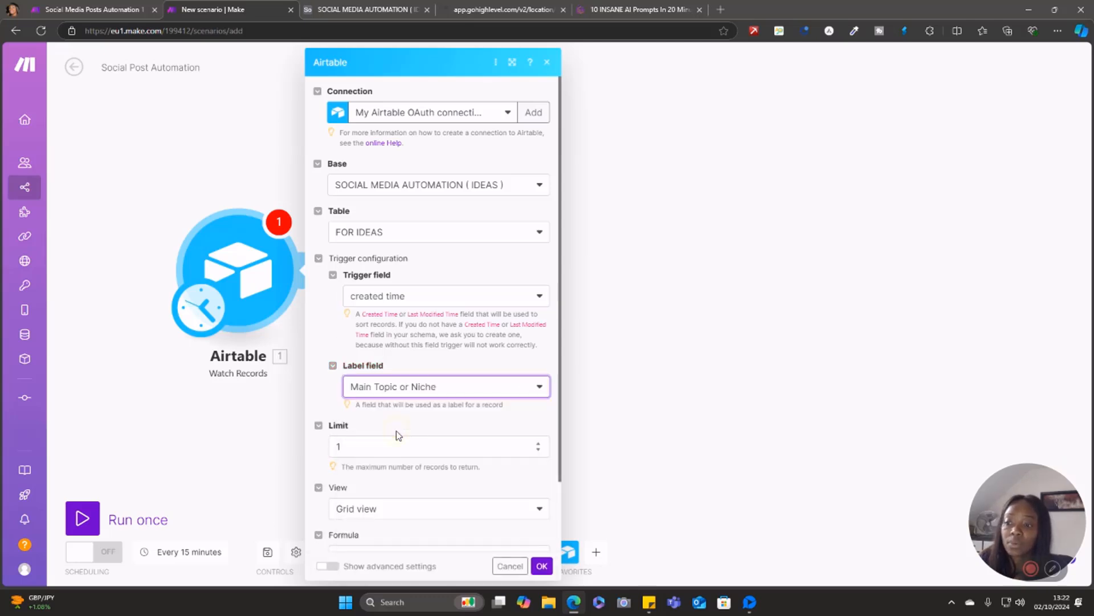
left_click(542, 566)
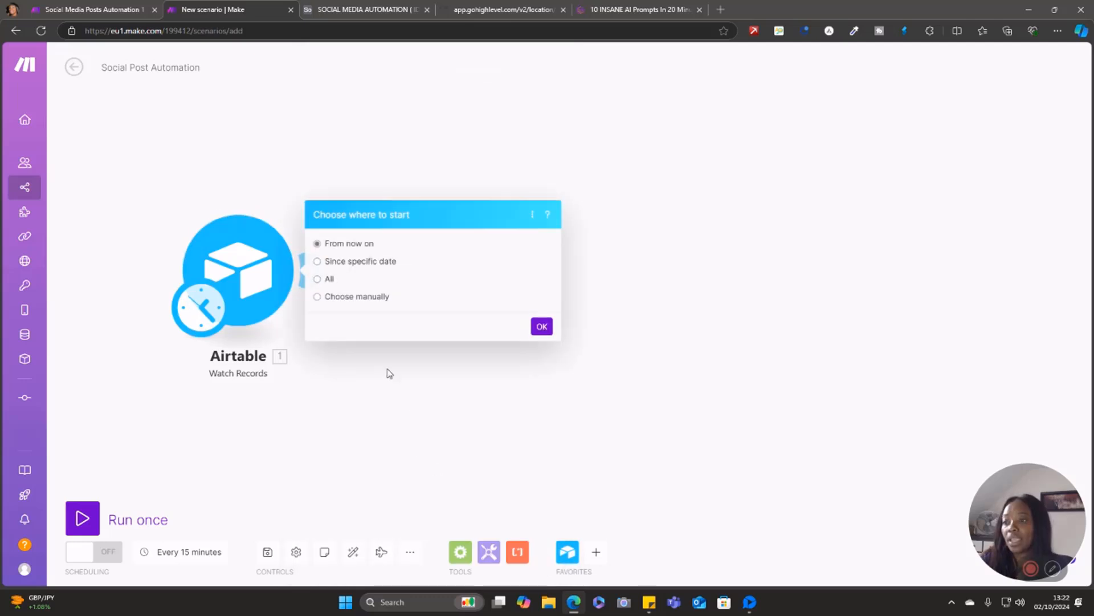
left_click(540, 331)
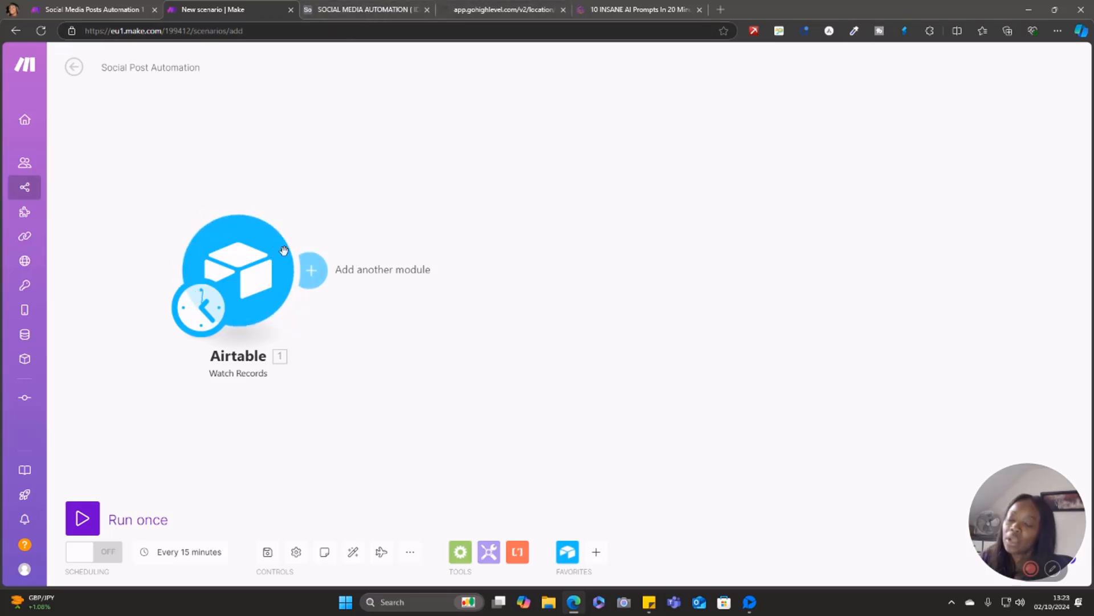
Add an OpenAI Create a Completion (Prompt) module after Airtable and set its model to gpt-4o (system).
left_click(310, 274)
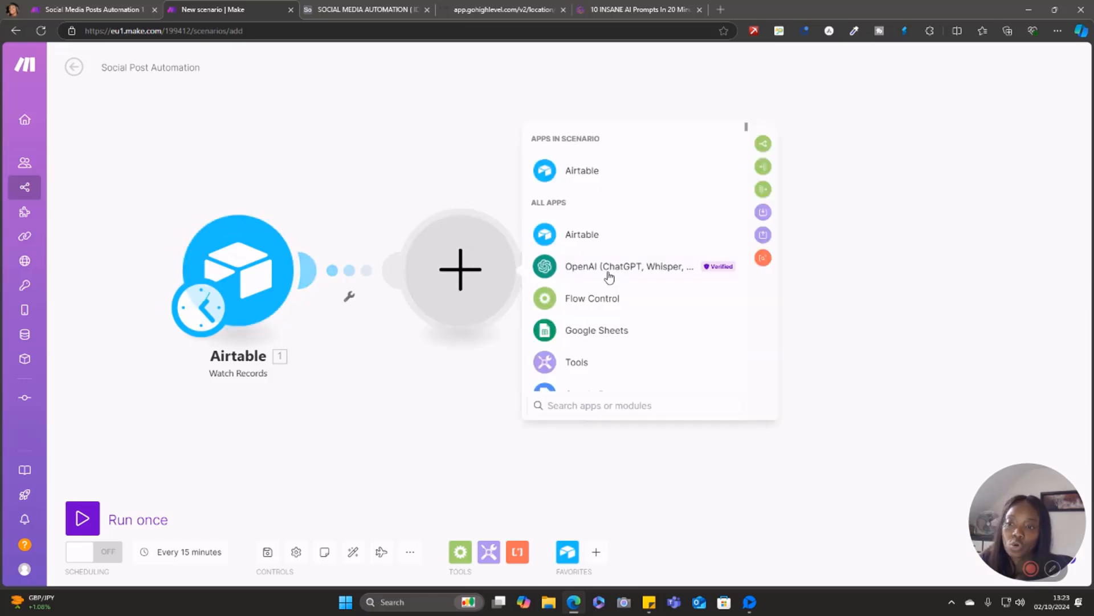
left_click(616, 273)
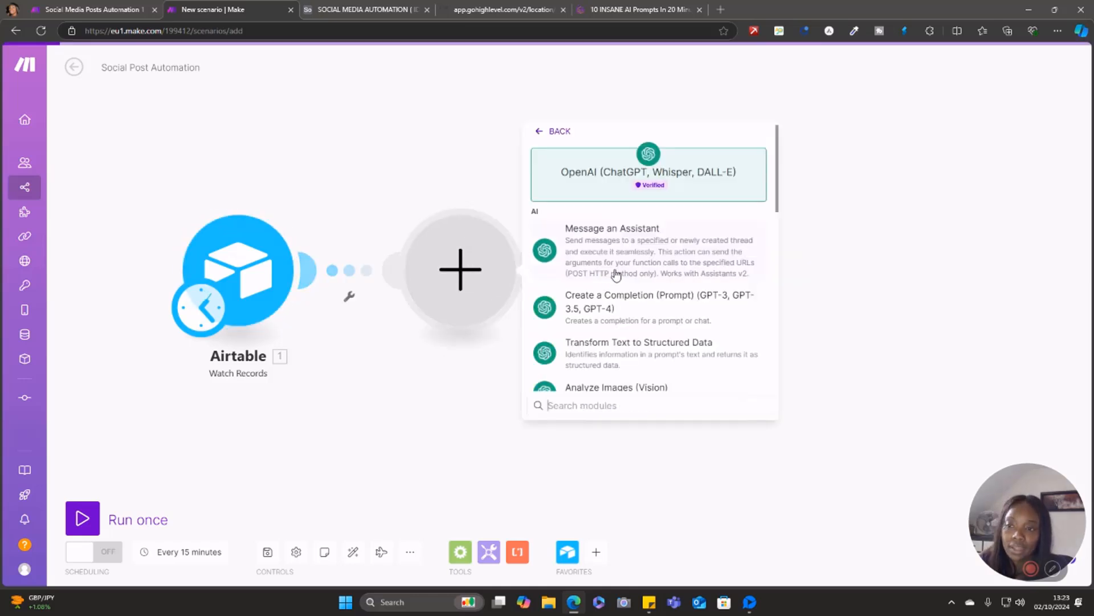
left_click(600, 314)
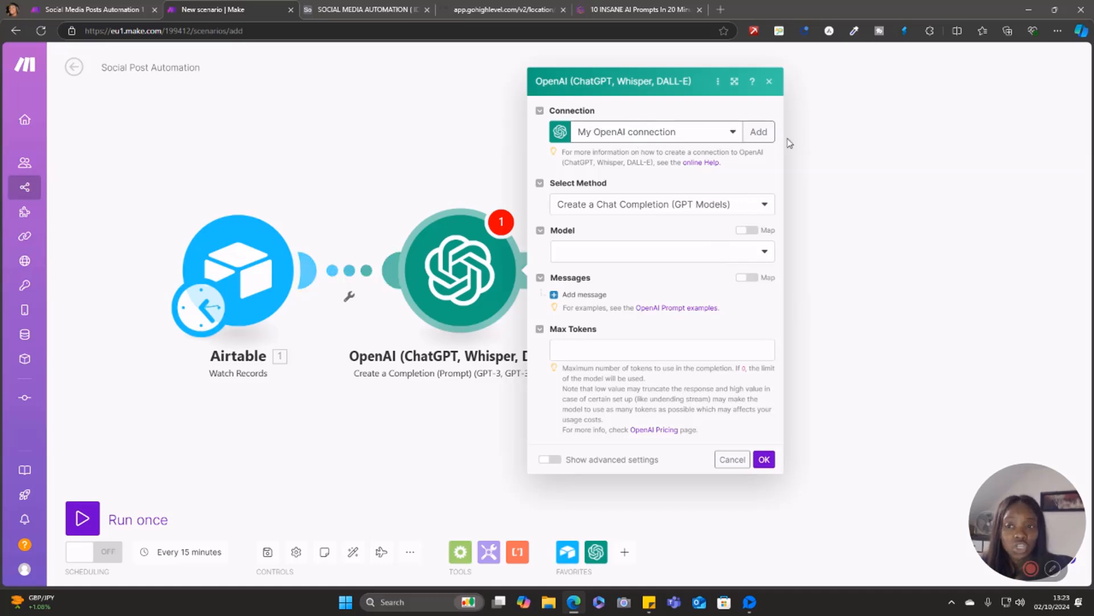
left_click(758, 133)
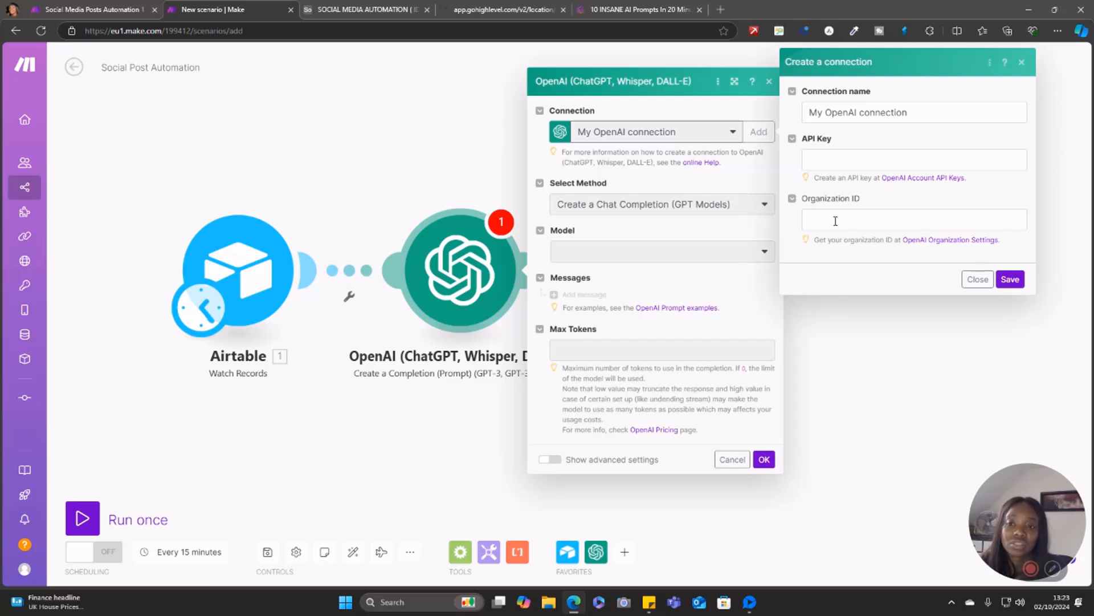
left_click(978, 278)
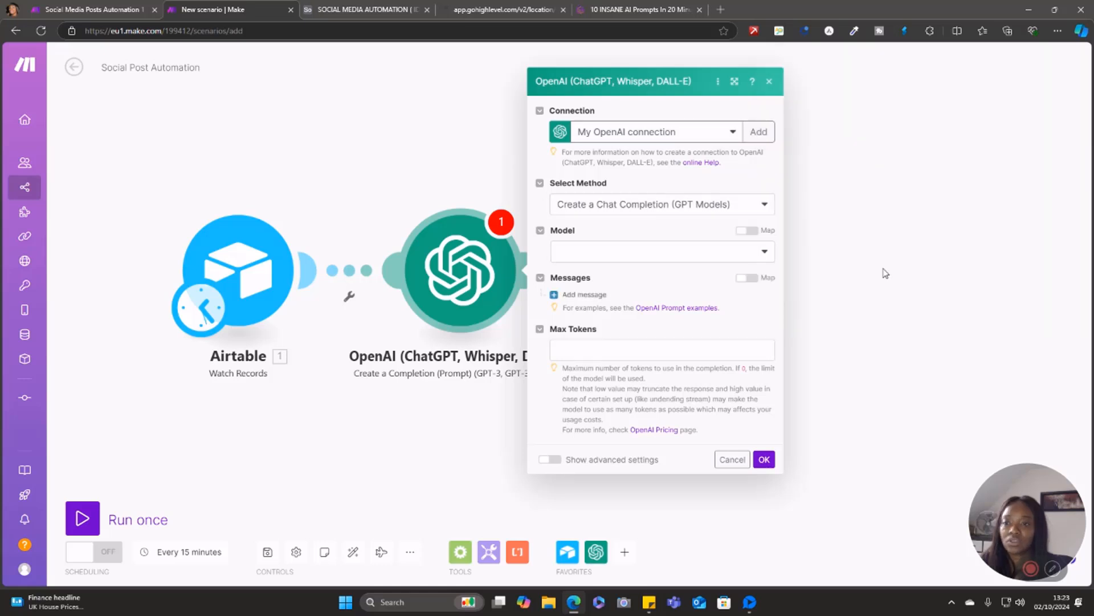
left_click(730, 256)
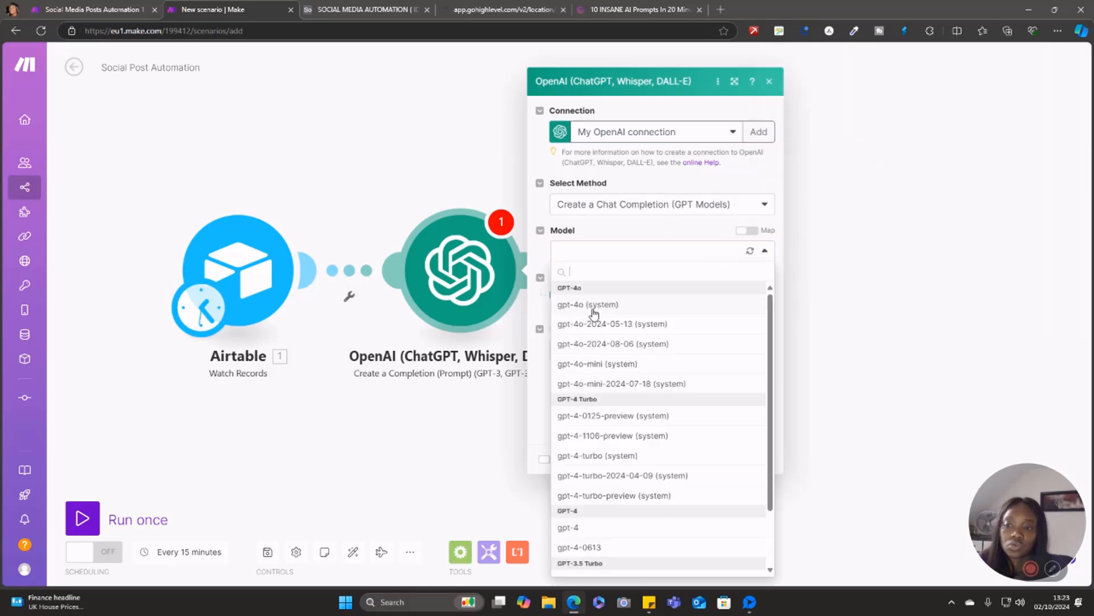
left_click(603, 312)
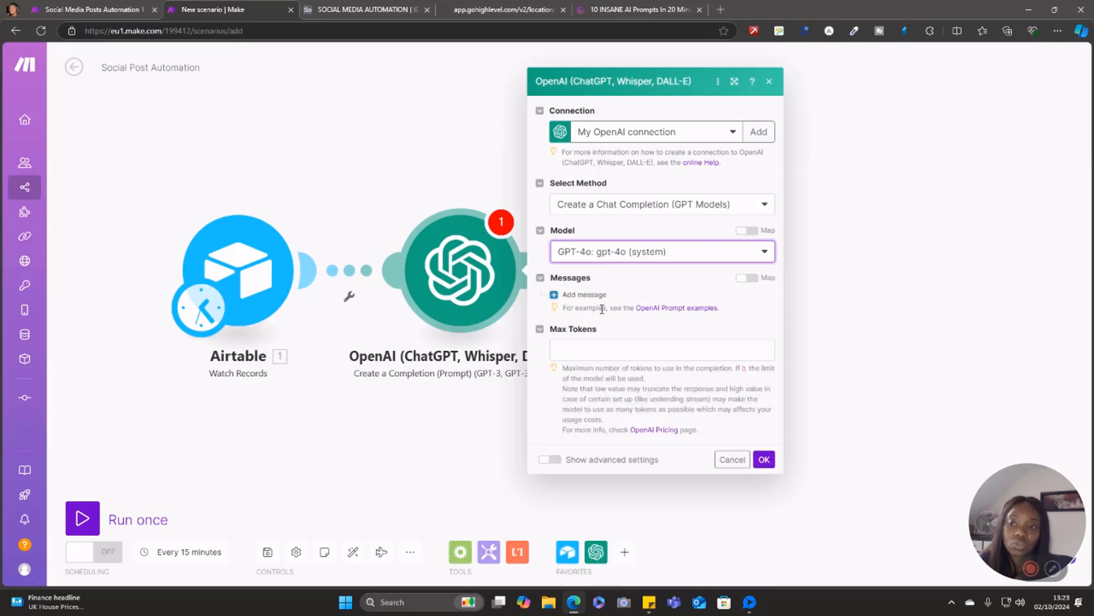
Add a message with the System role and the content "You are an experienced copy writer" to the OpenAI module.
left_click(555, 294)
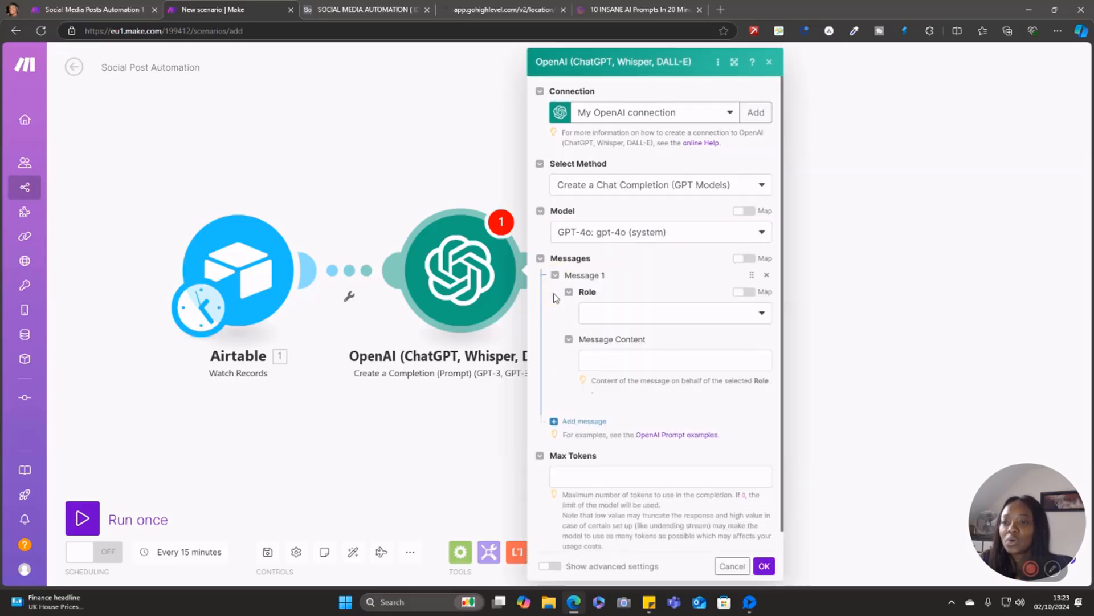
left_click(742, 317)
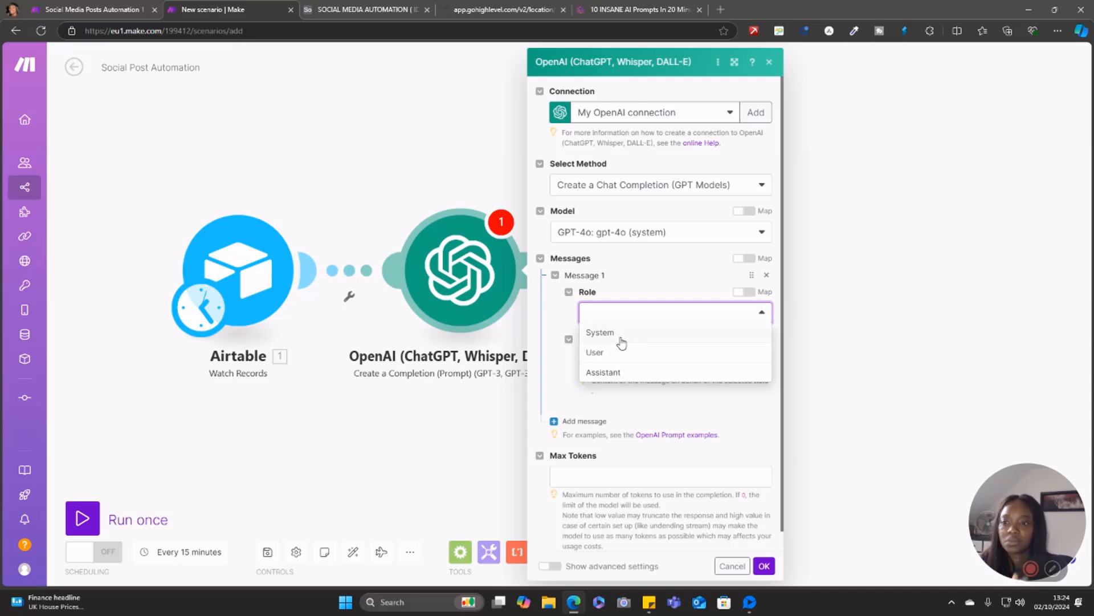
left_click(617, 333)
left_click(617, 360)
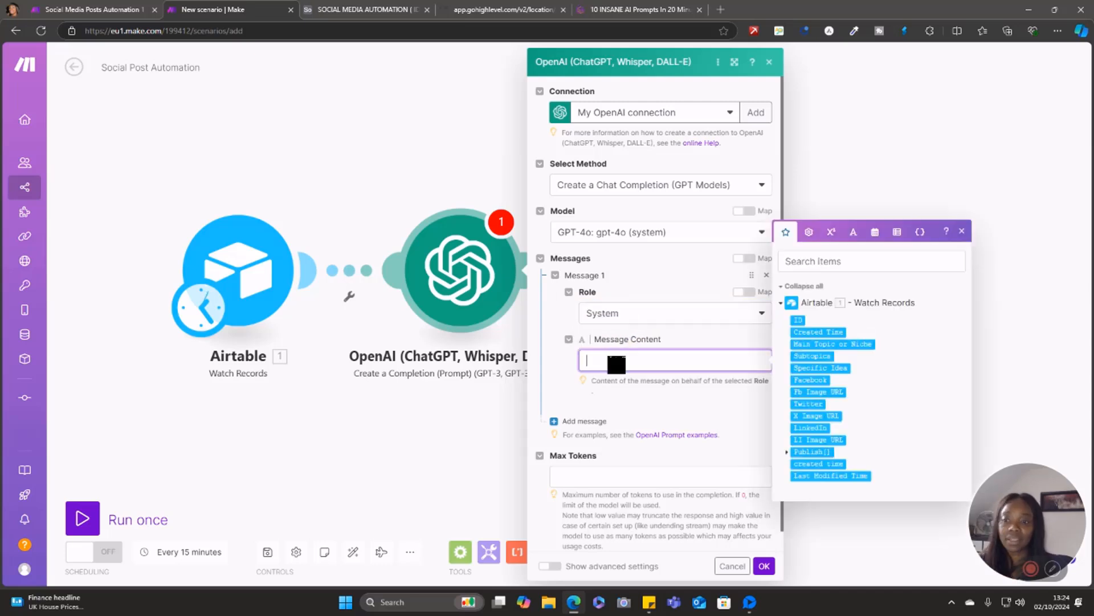
type("YO")
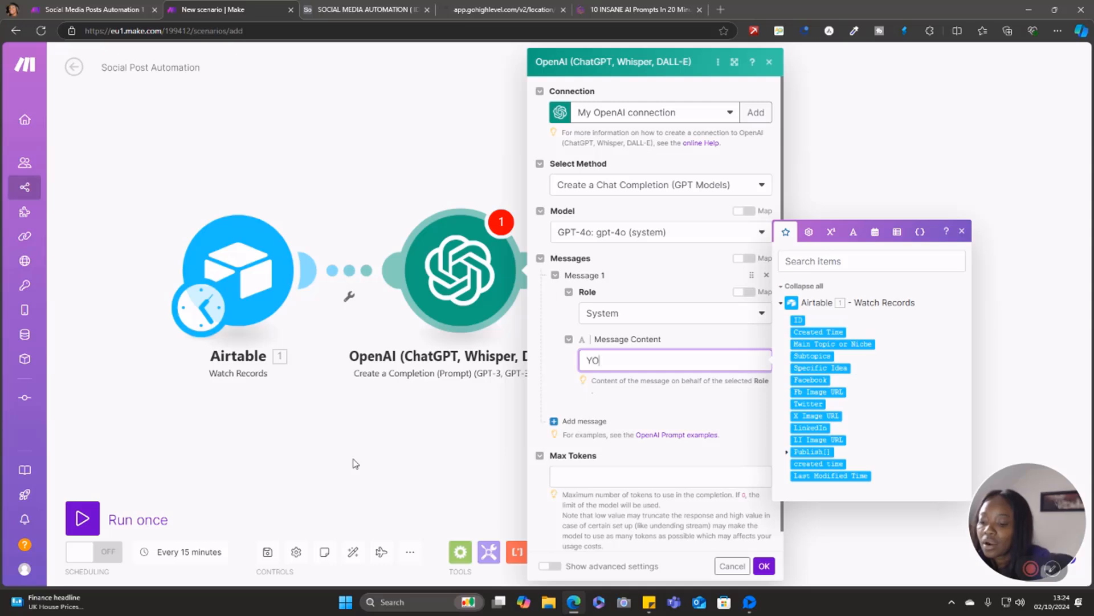
type("u are an e")
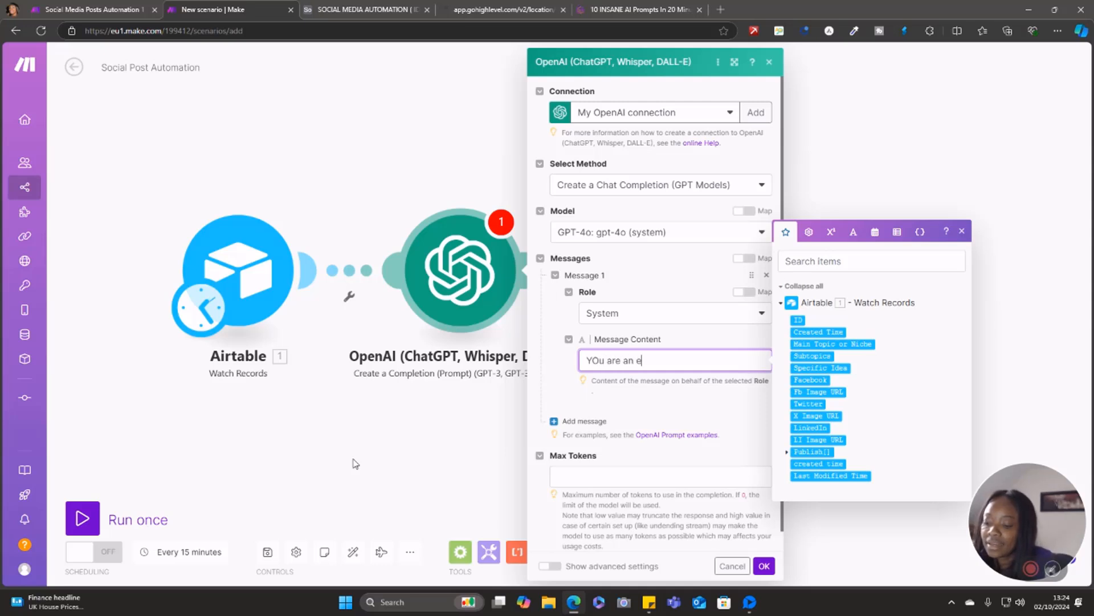
type("xperience")
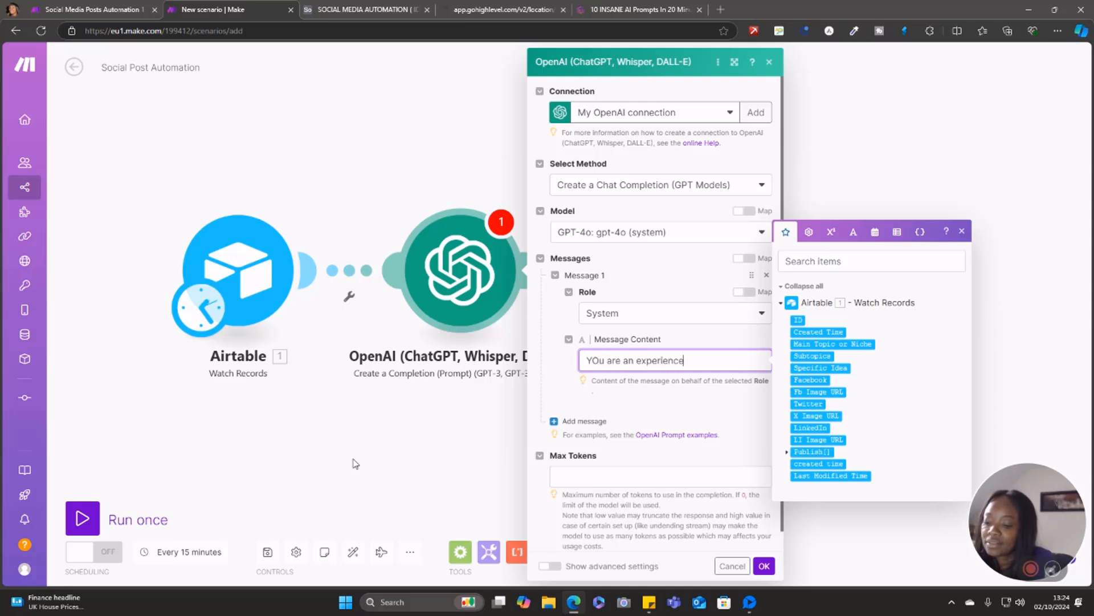
type("d copy writer")
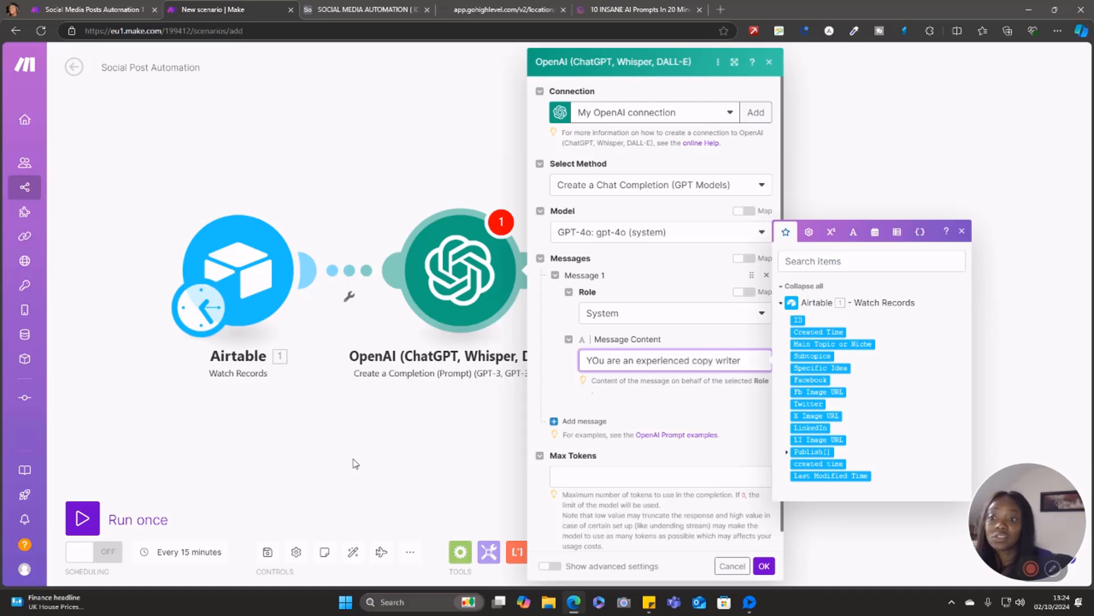
left_click(600, 360)
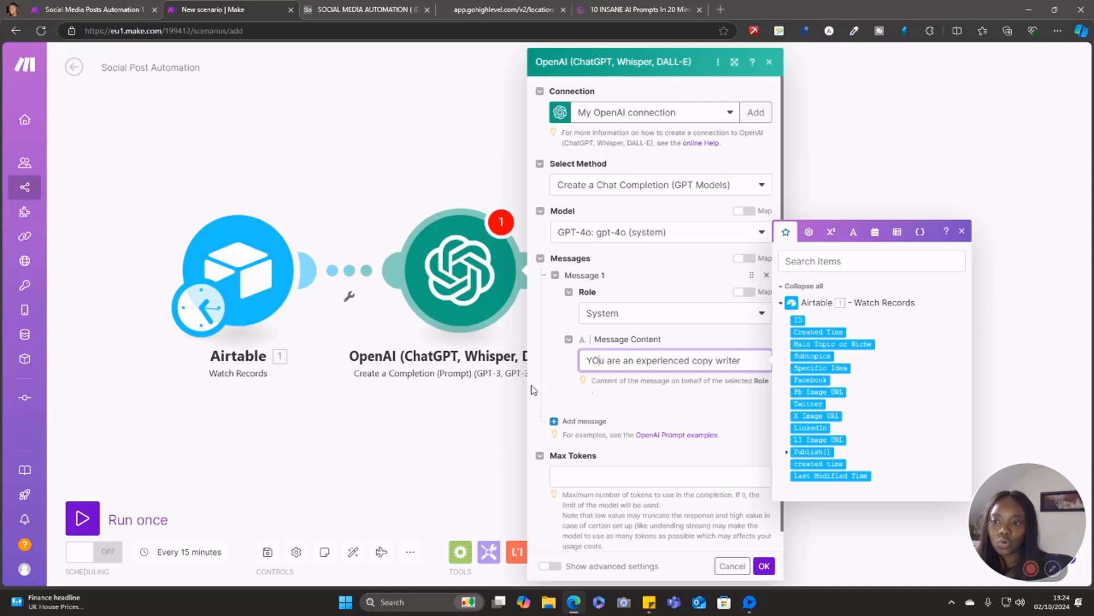
key("BackSpace")
type("o")
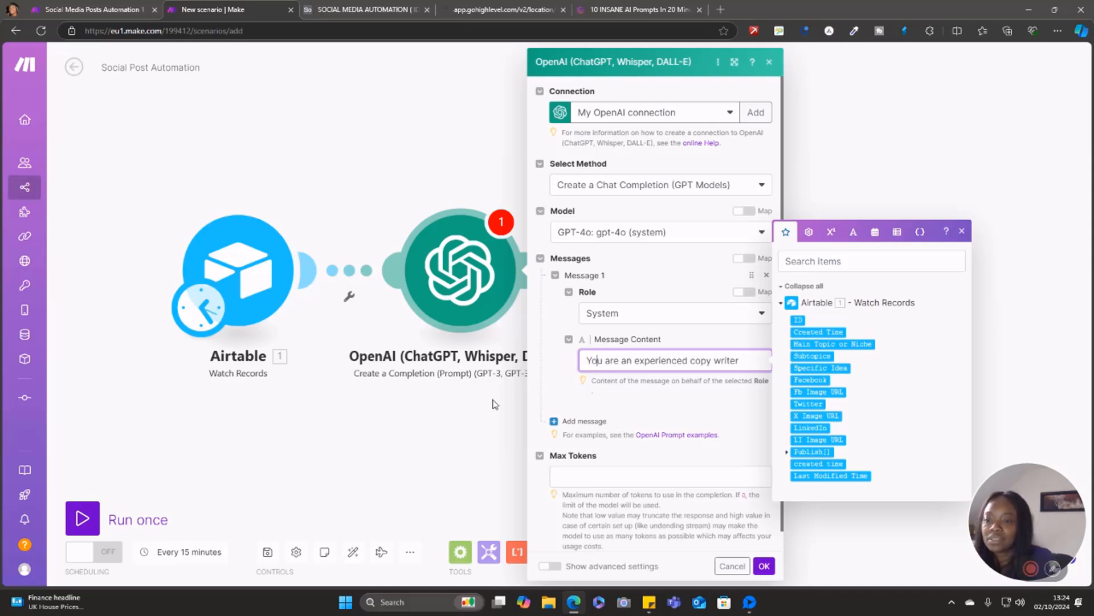
Add a second message to the OpenAI module and set its role to Assistant.
left_click(559, 421)
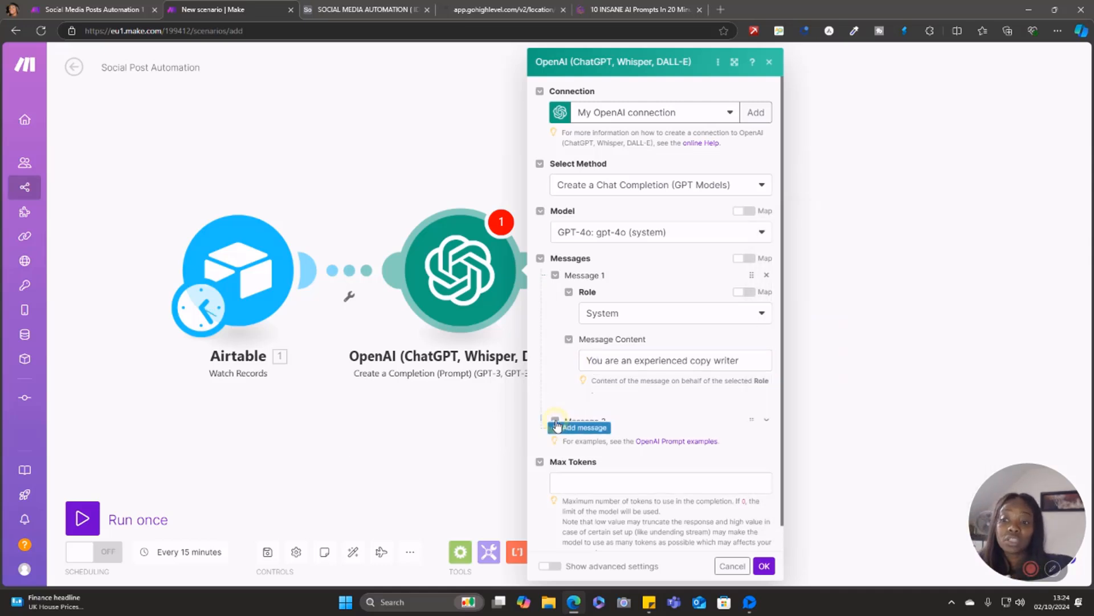
left_click(763, 461)
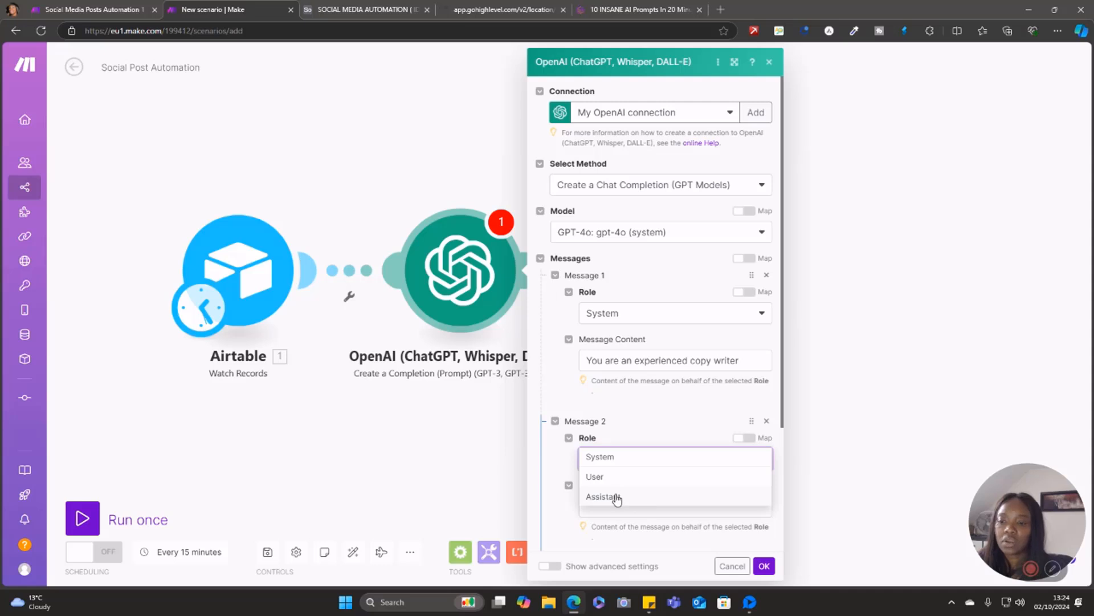
left_click(616, 497)
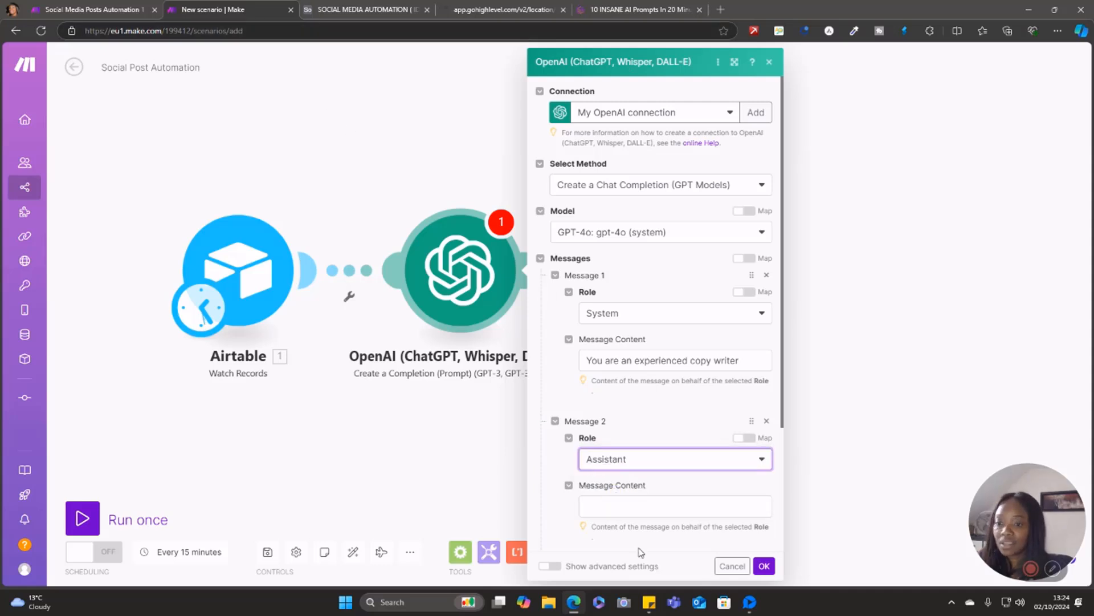
Switch to the Airtable base and copy the full text of the first prompt (PRomp 1) in Table 3.
left_click(339, 14)
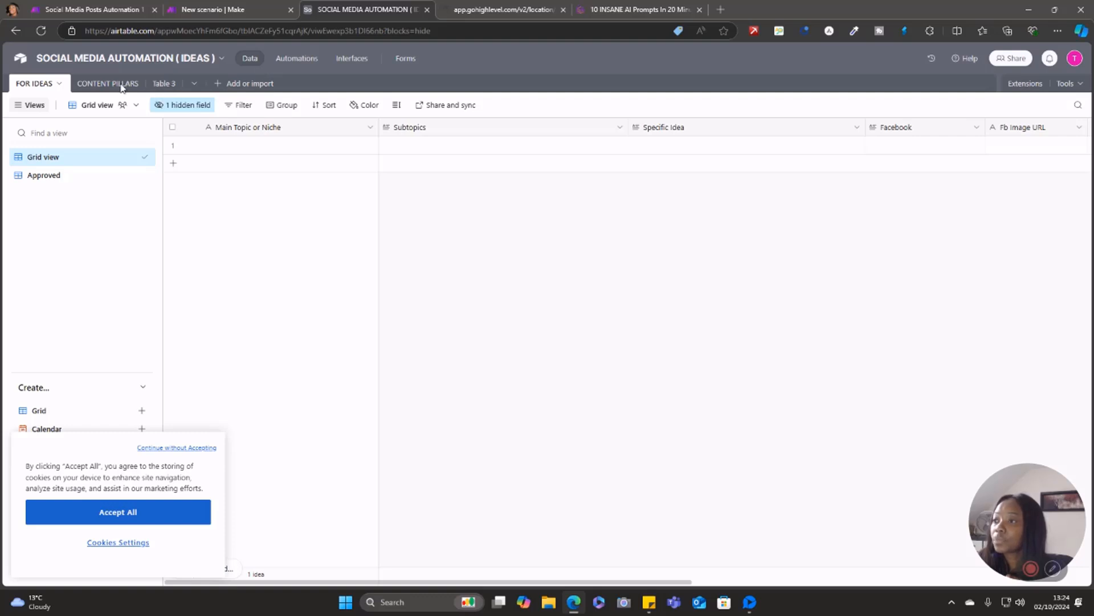
left_click(165, 86)
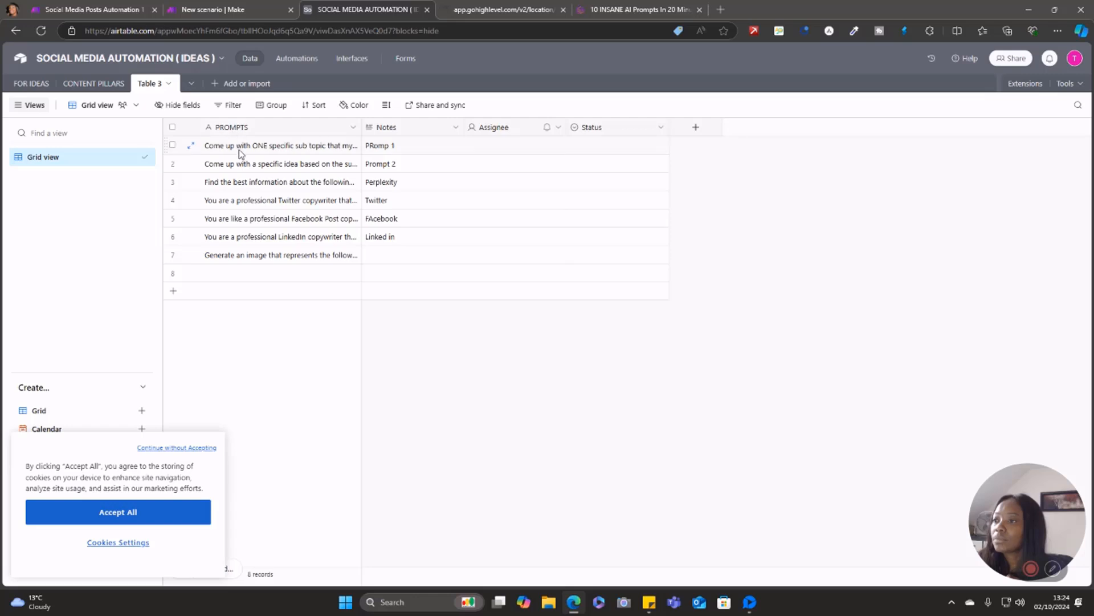
left_click(239, 148)
left_click(241, 147)
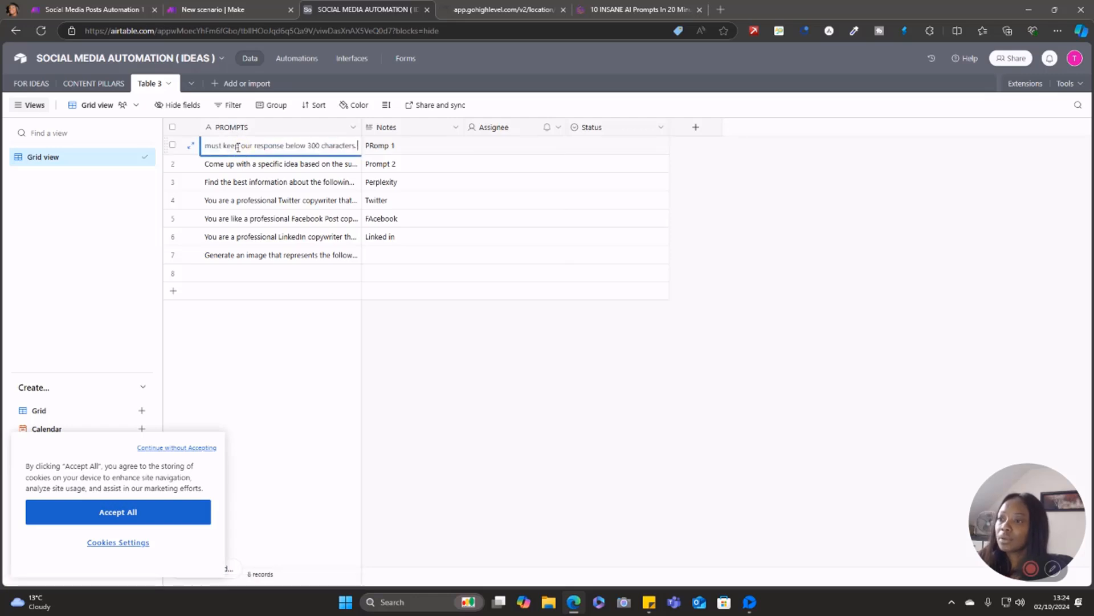
key("ctrl+a")
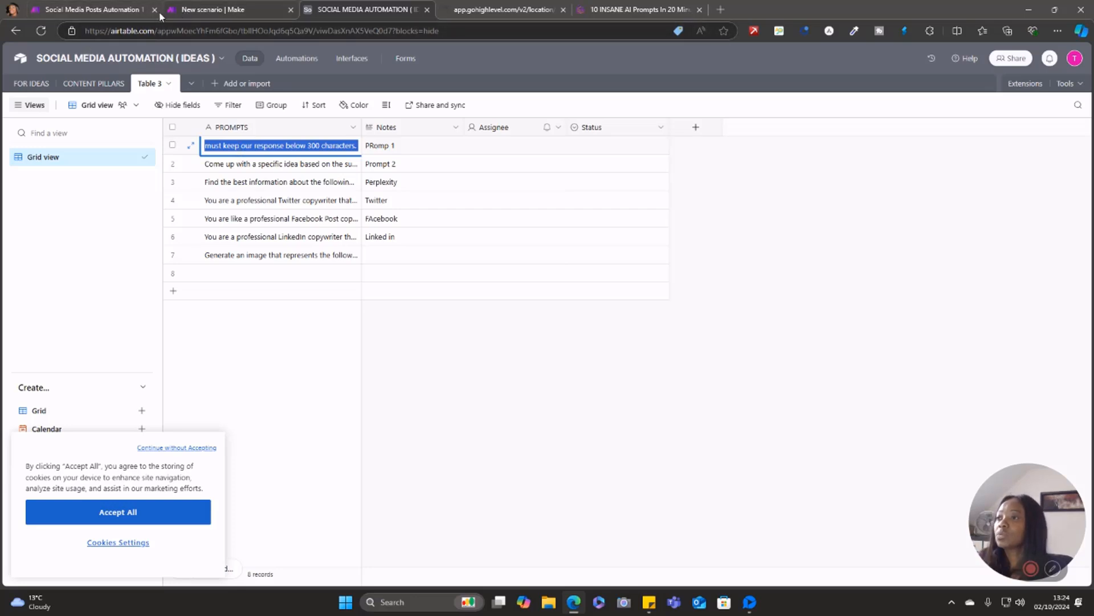
Return to the Make scenario and paste the copied prompt into Message 2's content.
left_click(190, 12)
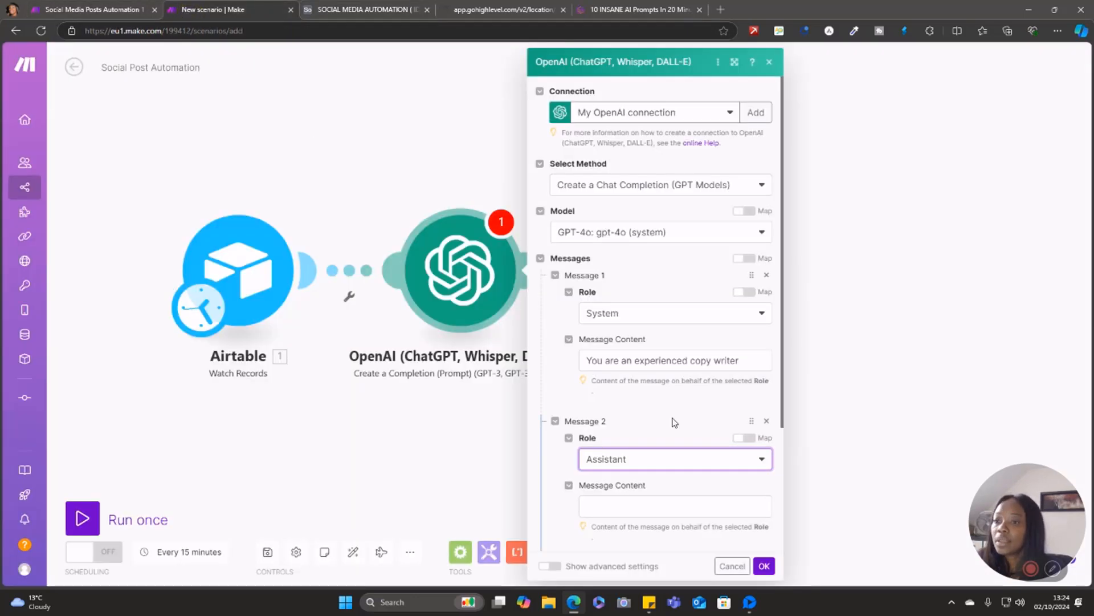
left_click(608, 513)
key("ctrl+v")
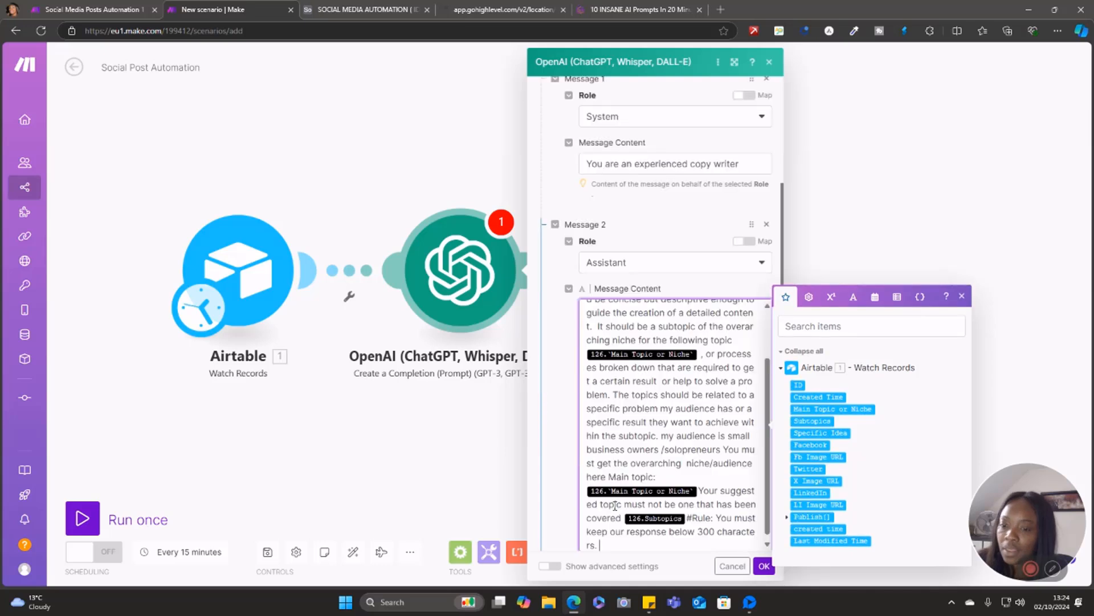
Replace both old 126 Main Topic or Niche variables in the Assistant prompt with Airtable's Main Topic or Niche field.
scroll(633, 393, "up", 5)
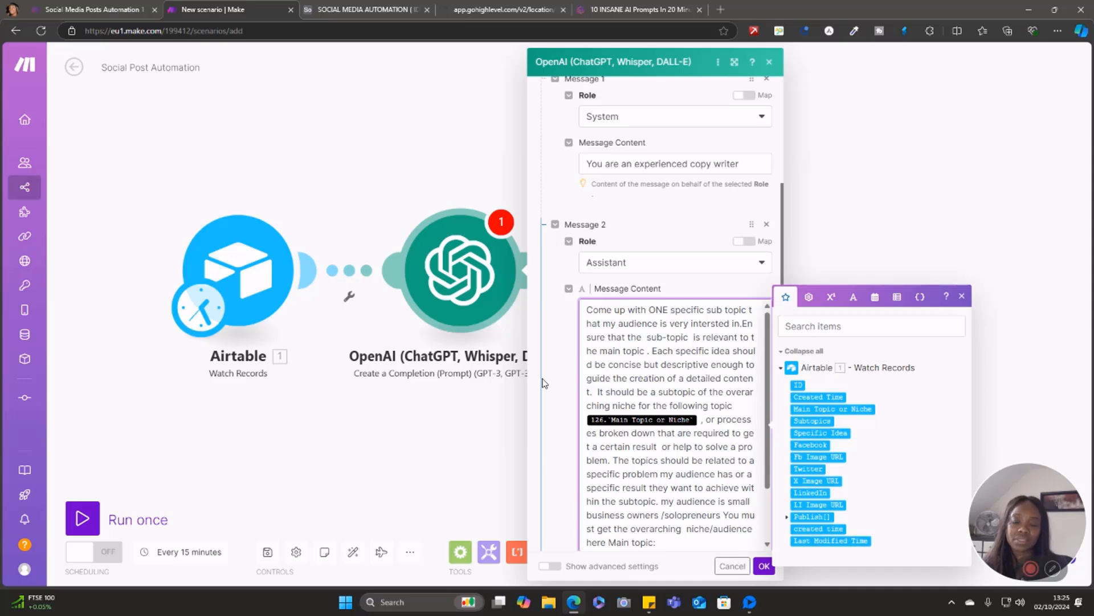
left_click(699, 420)
key("BackSpace")
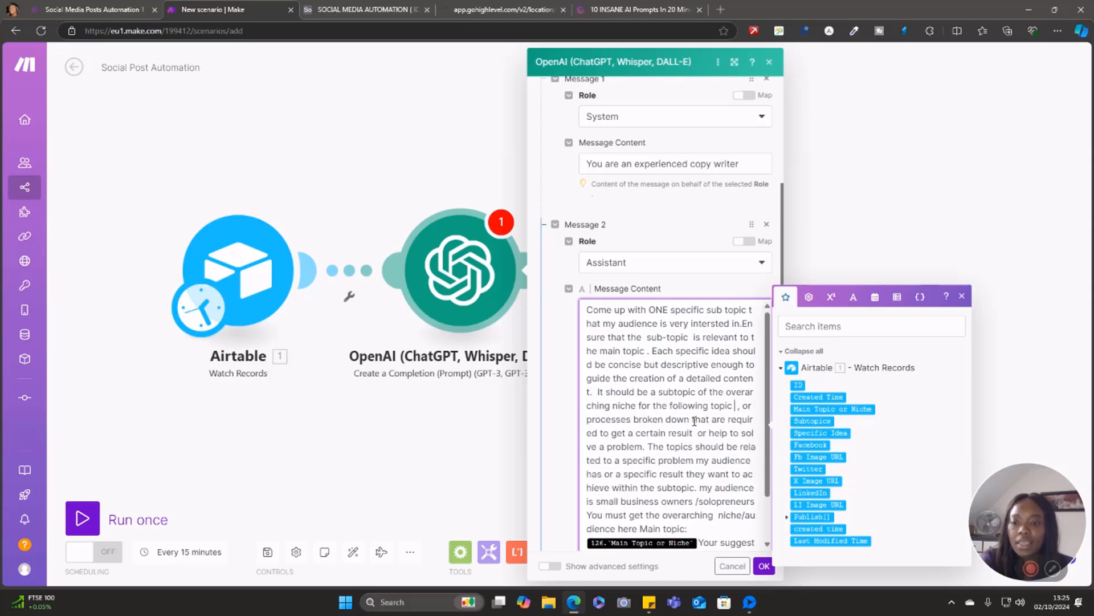
left_click(809, 409)
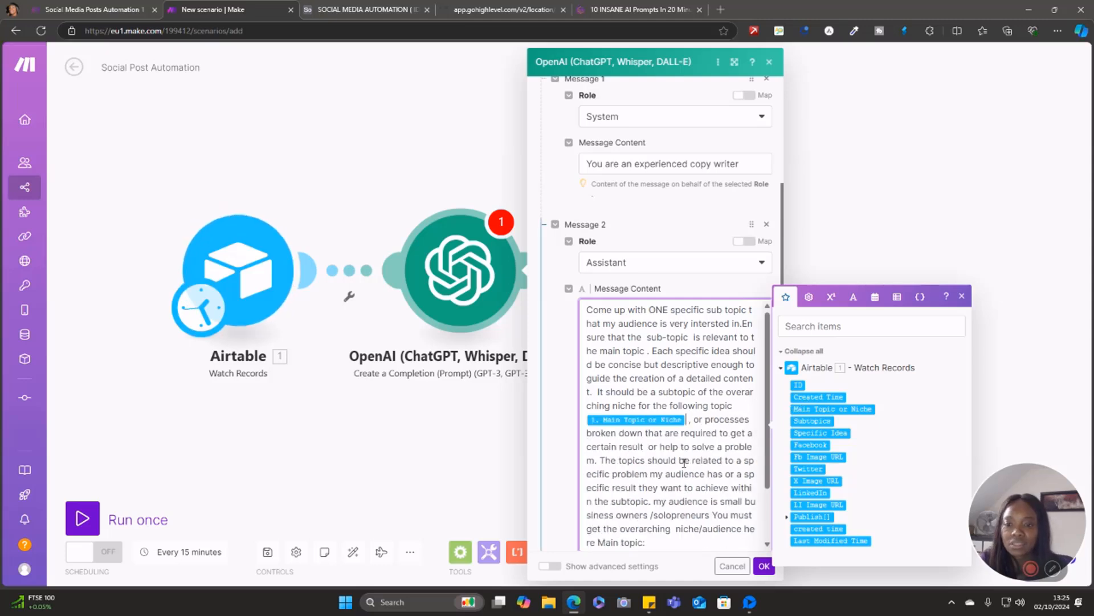
scroll(685, 468, "down", 2)
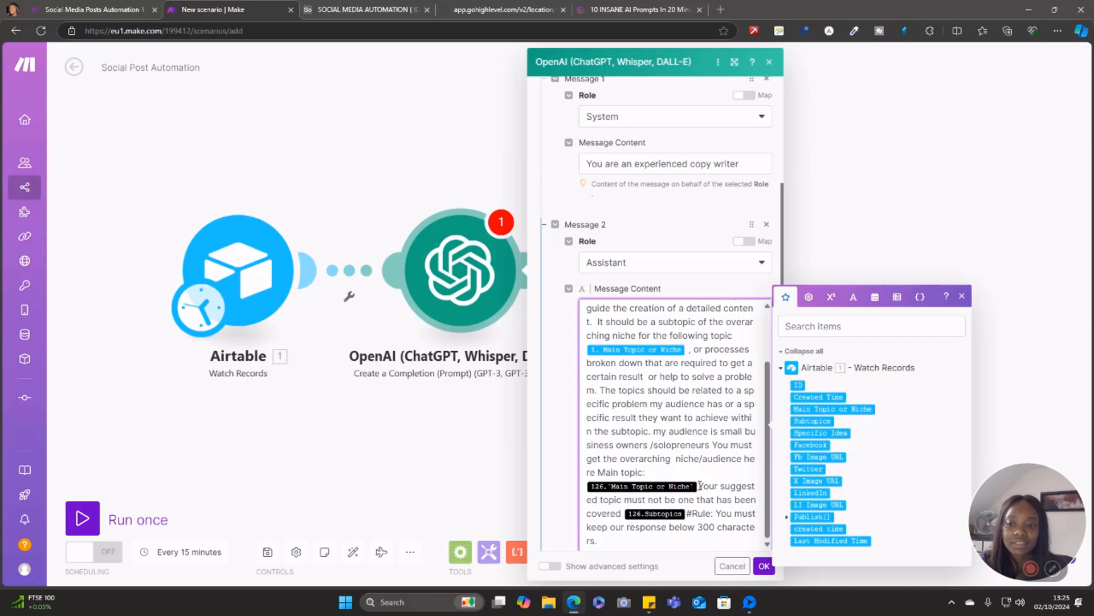
left_click(700, 485)
key("BackSpace")
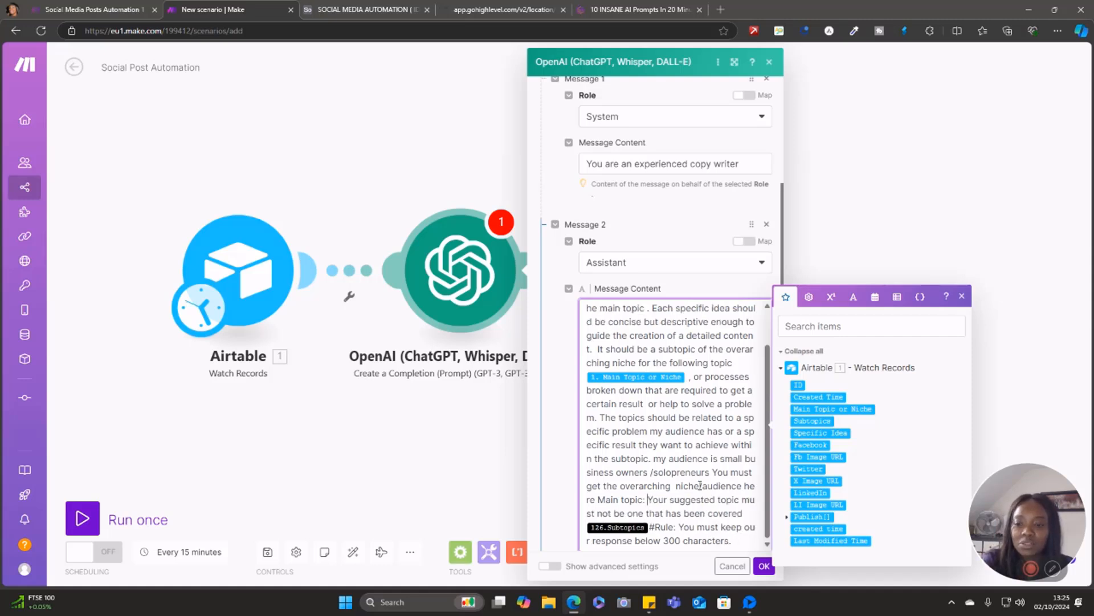
left_click(814, 409)
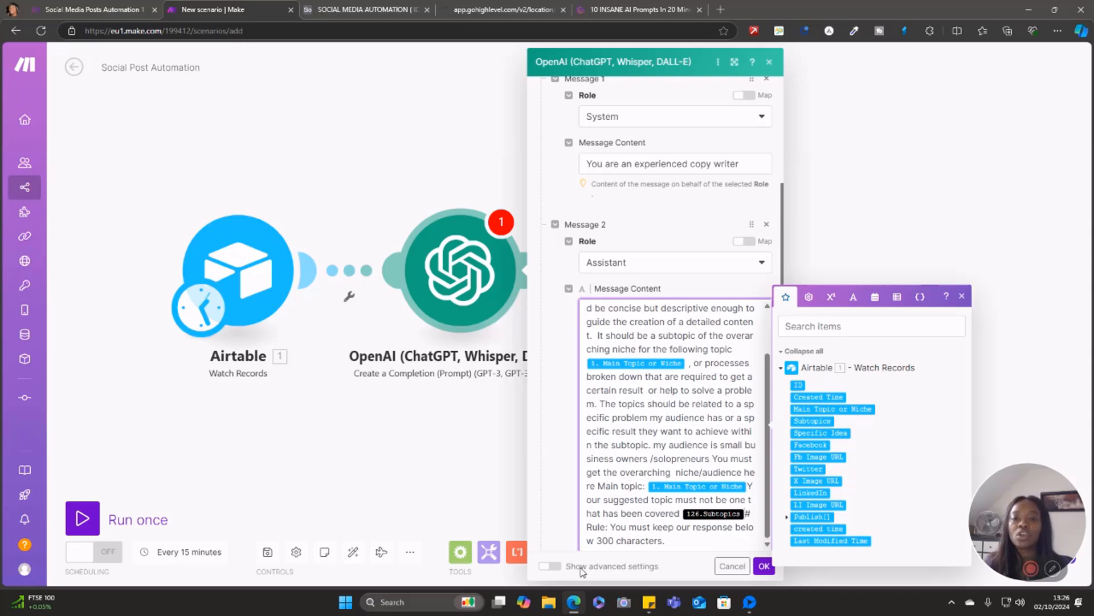
Replace the old 126 Subtopics variable with Airtable's Subtopics field and put the #Rule text in a separate paragraph below it.
key("BackSpace")
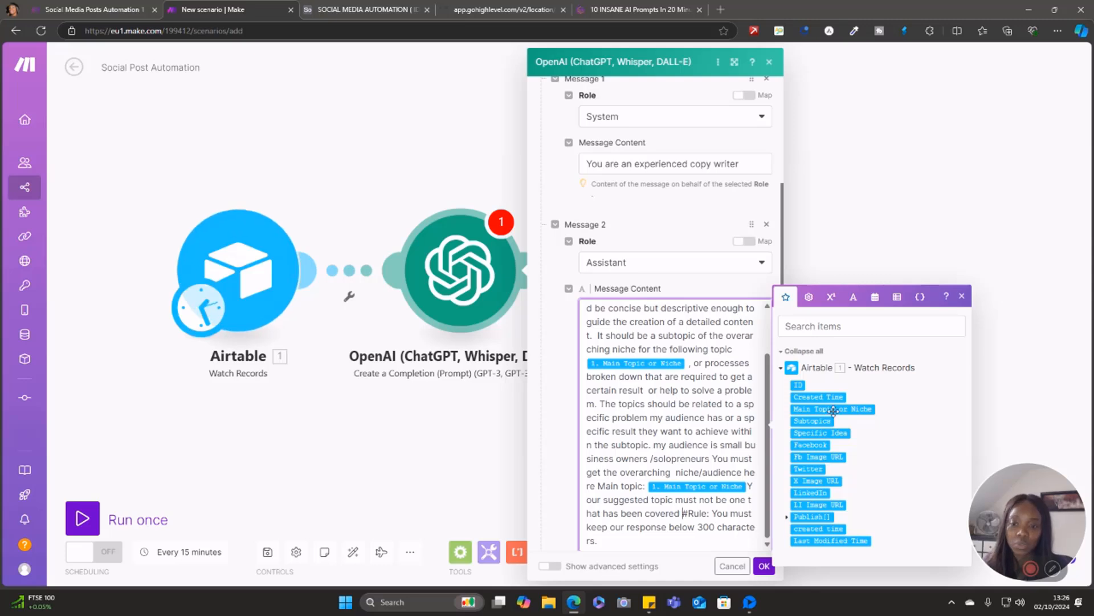
left_click(812, 421)
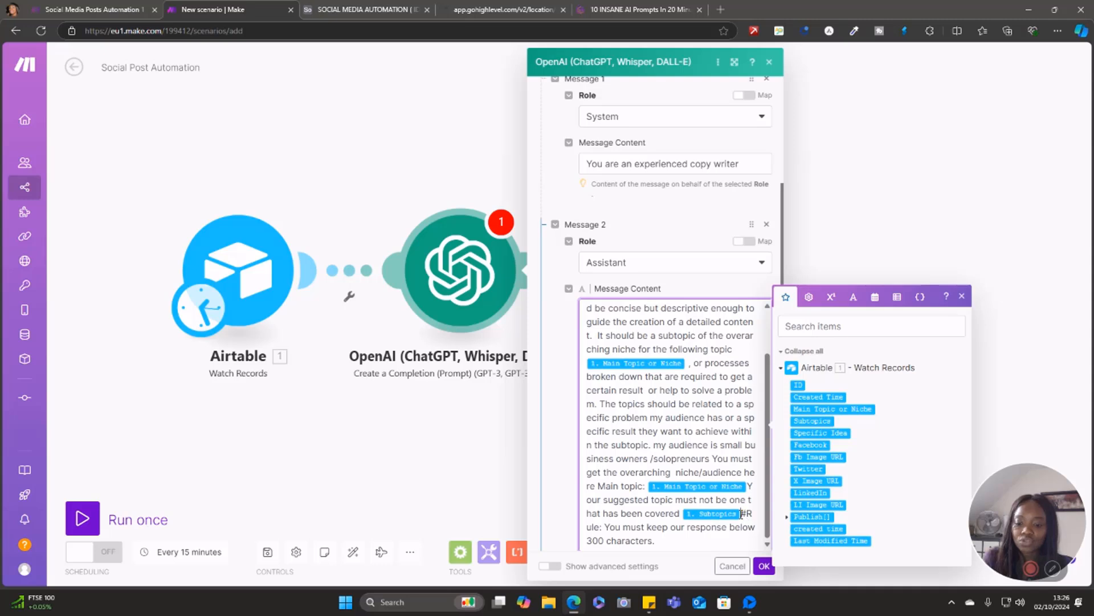
key("Return")
key("Return")
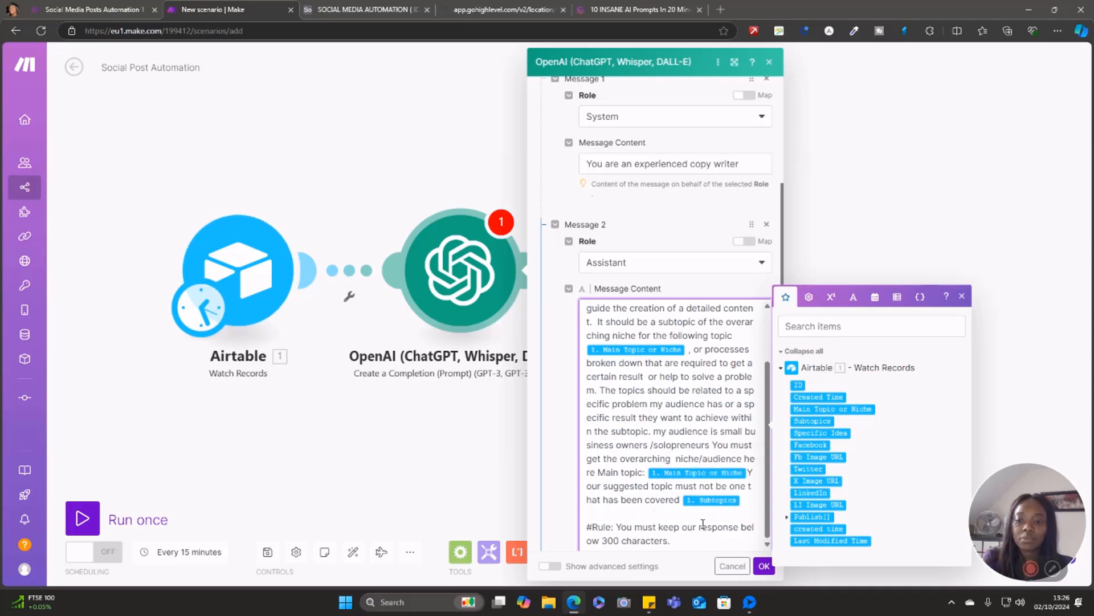
Set the OpenAI module's Max Tokens to 1000 and save the module settings.
left_click(764, 568)
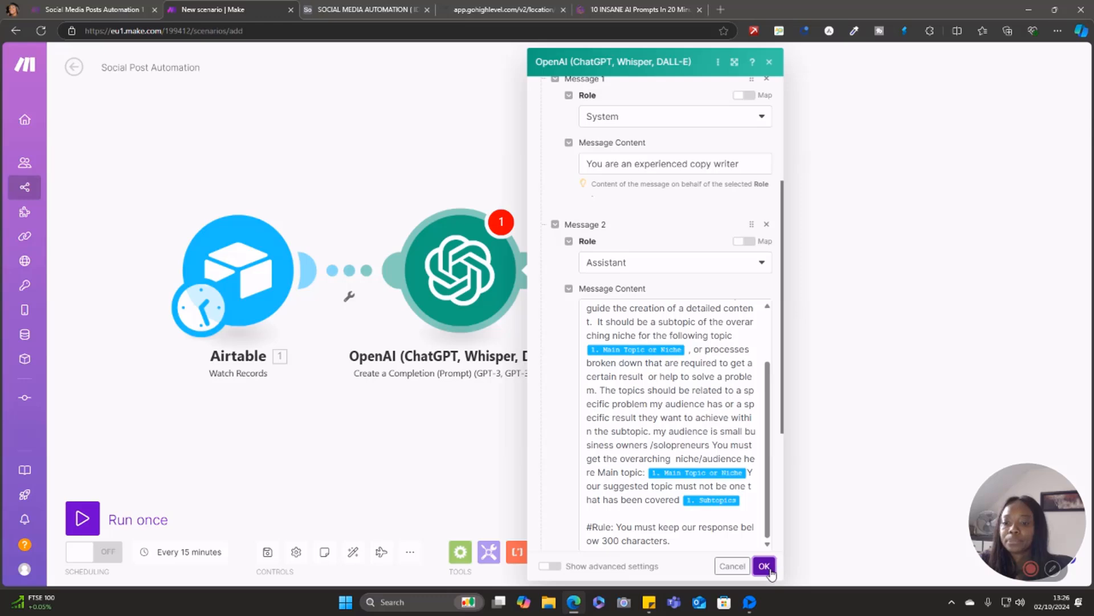
scroll(656, 222, "up", 4)
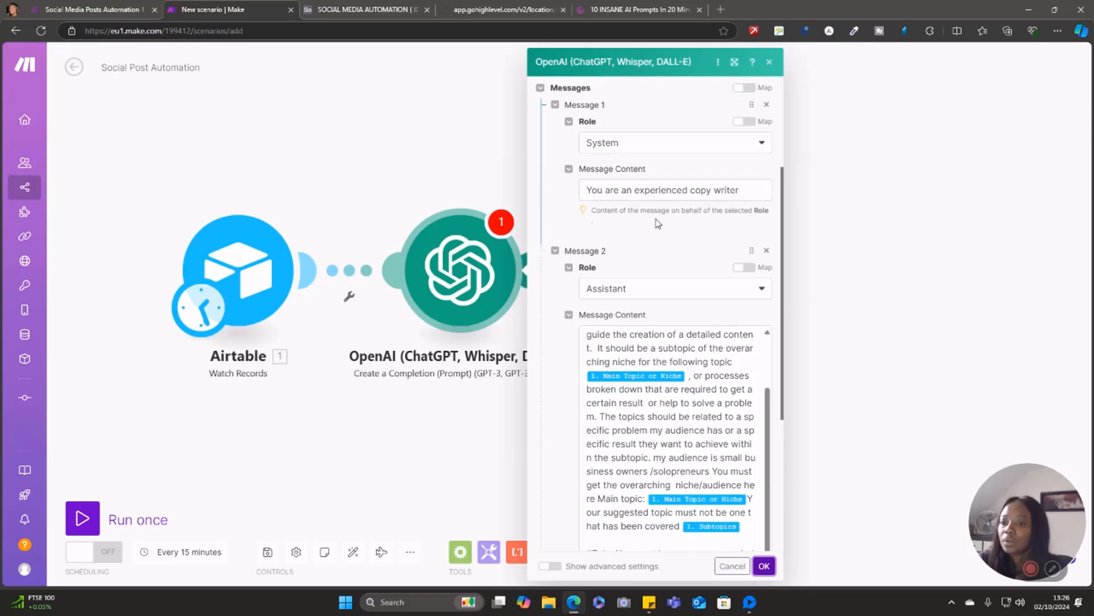
scroll(661, 231, "down", 10)
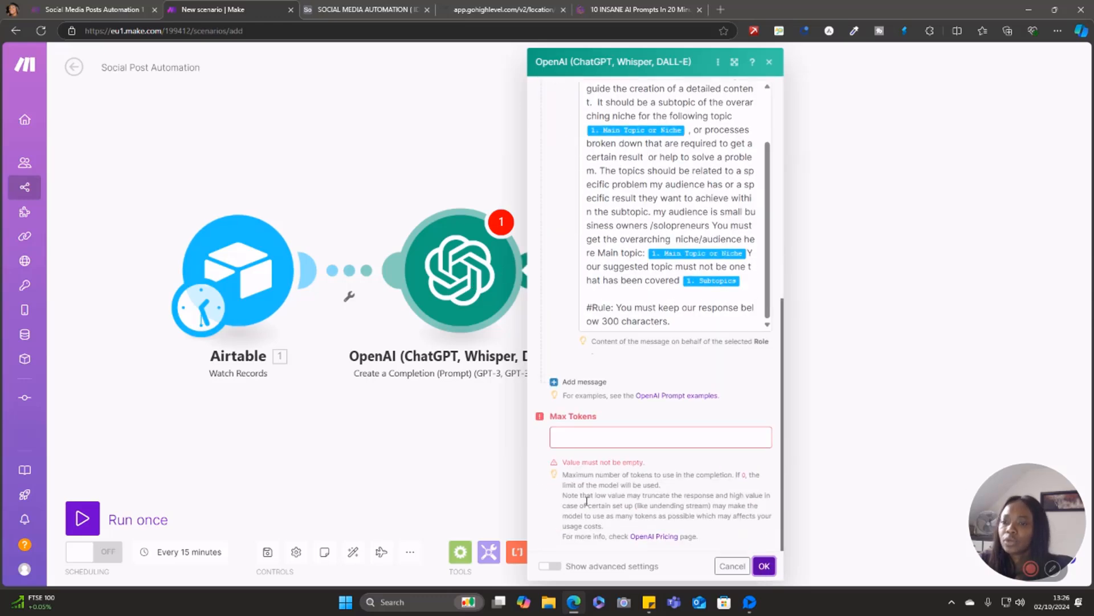
left_click(623, 442)
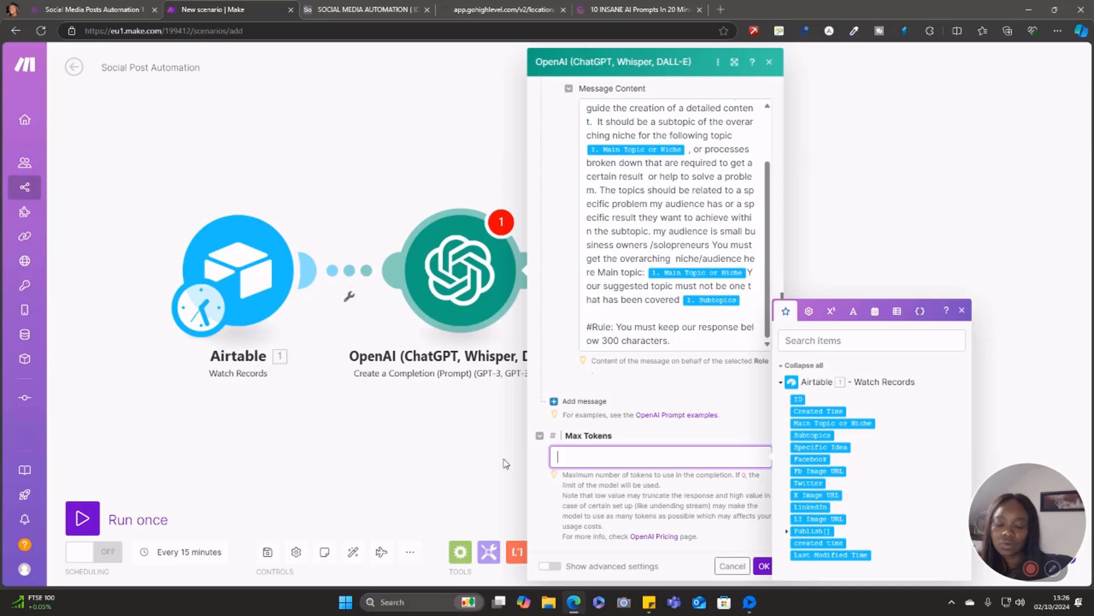
type("1")
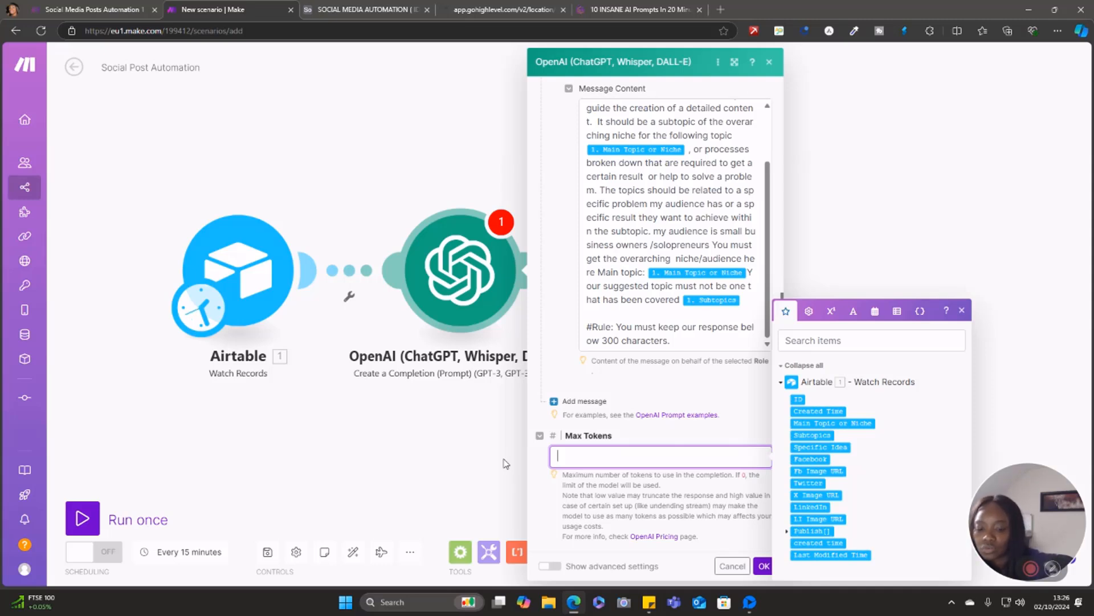
type("100")
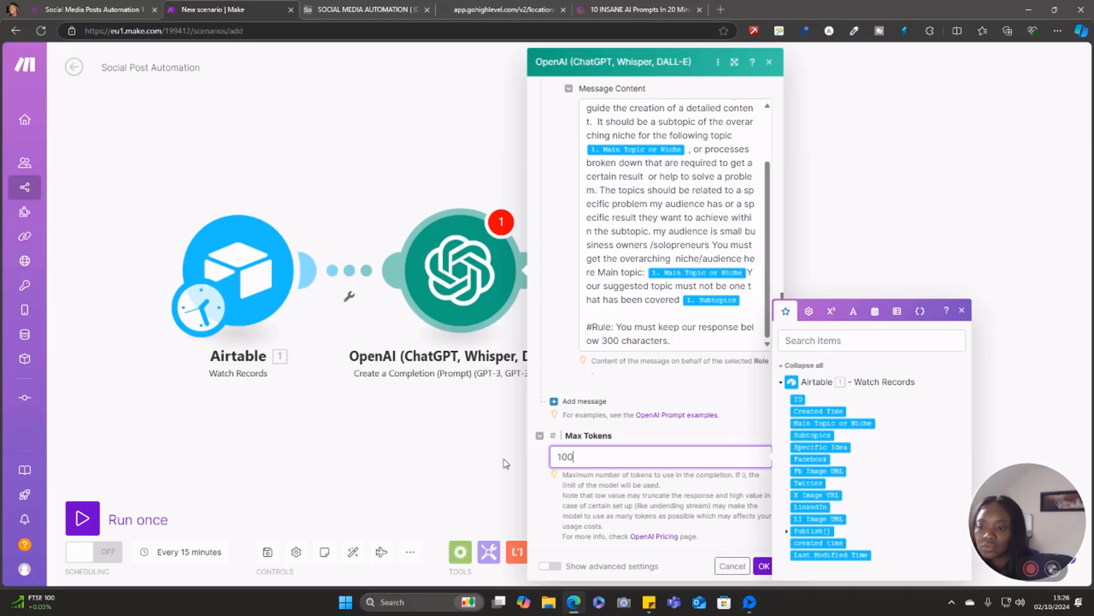
type("0")
left_click(760, 565)
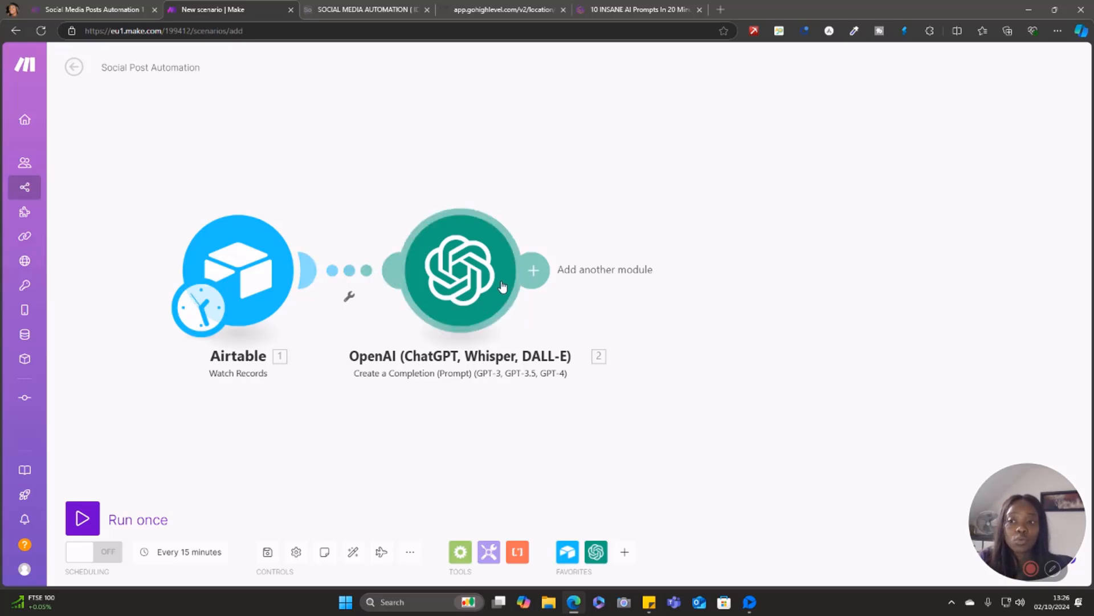
Add an Airtable Update a Record module after the OpenAI module and search its base list for "soci".
left_click(536, 281)
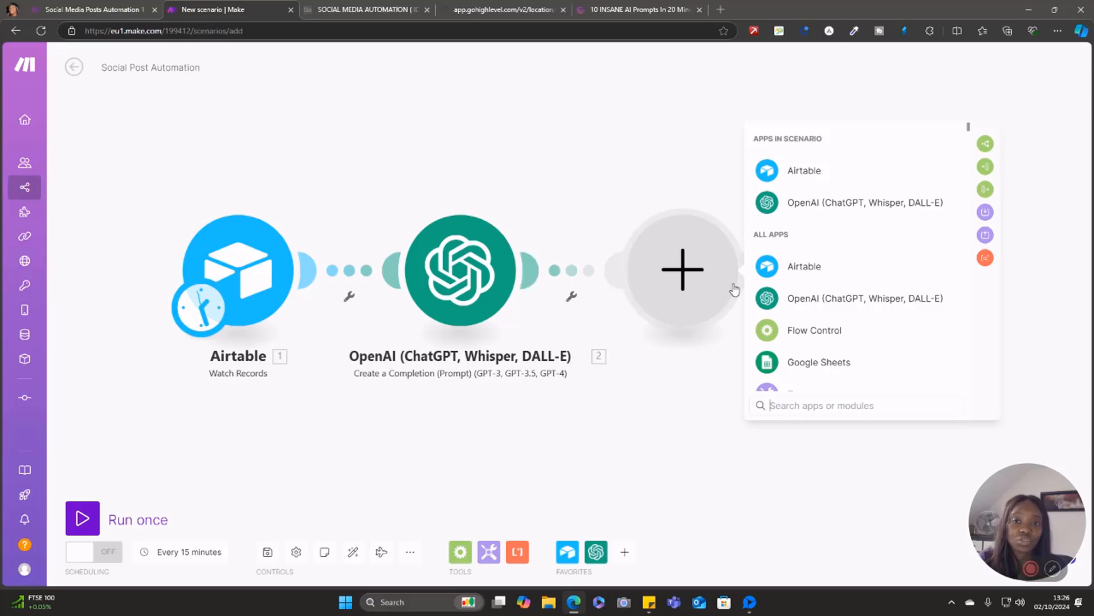
left_click(797, 173)
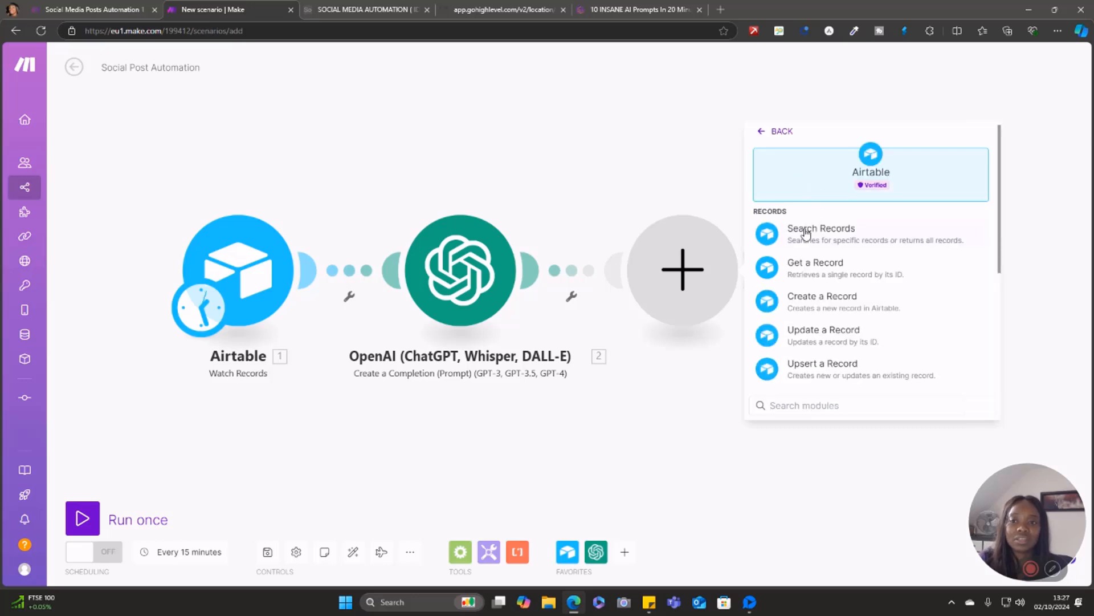
left_click(832, 342)
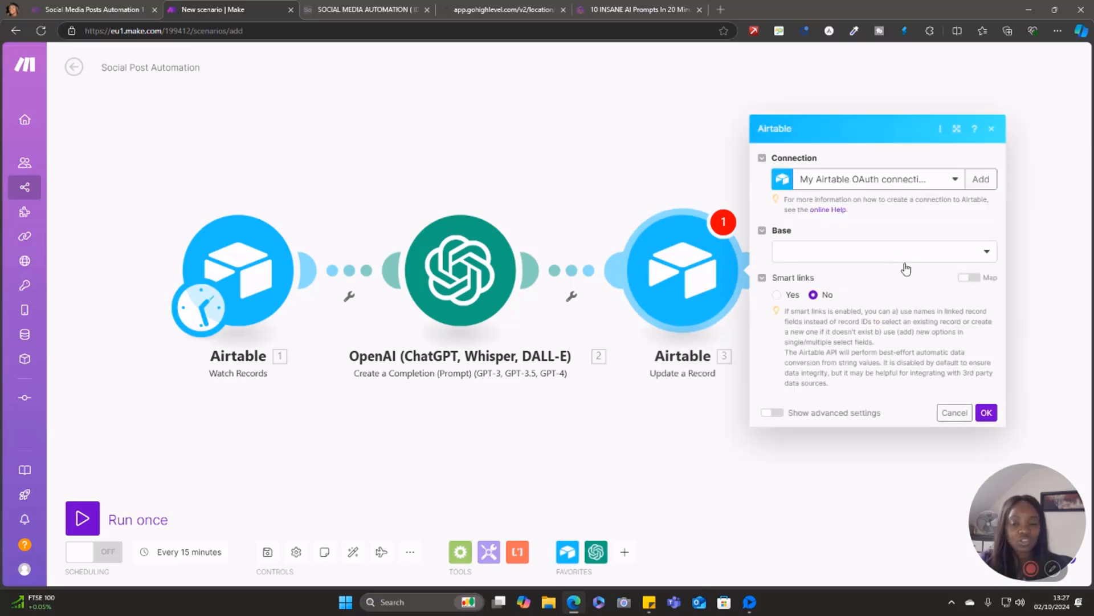
left_click(973, 256)
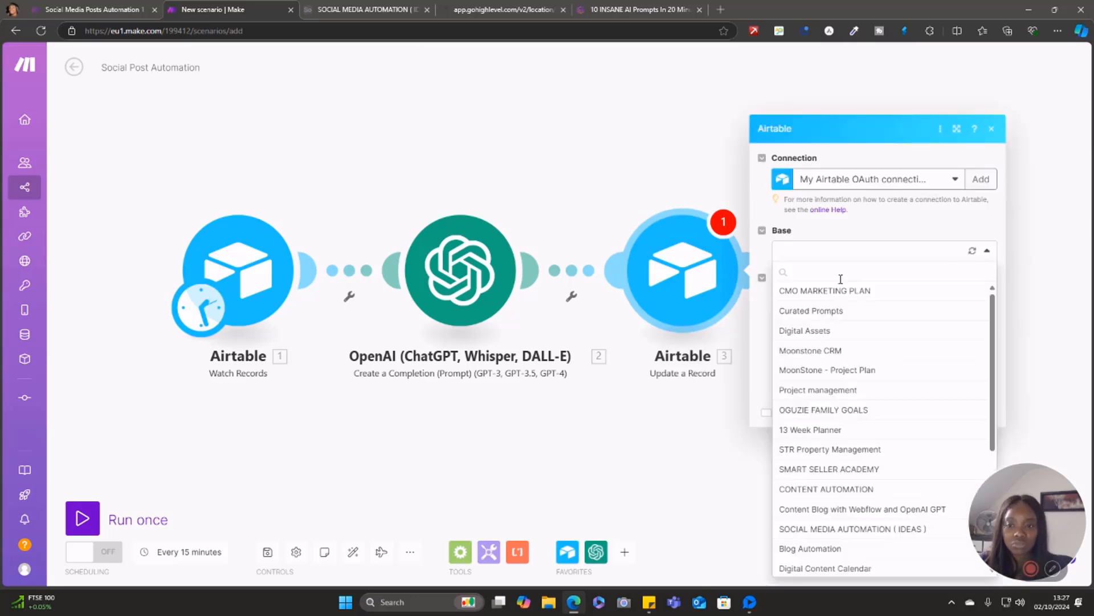
type("soci")
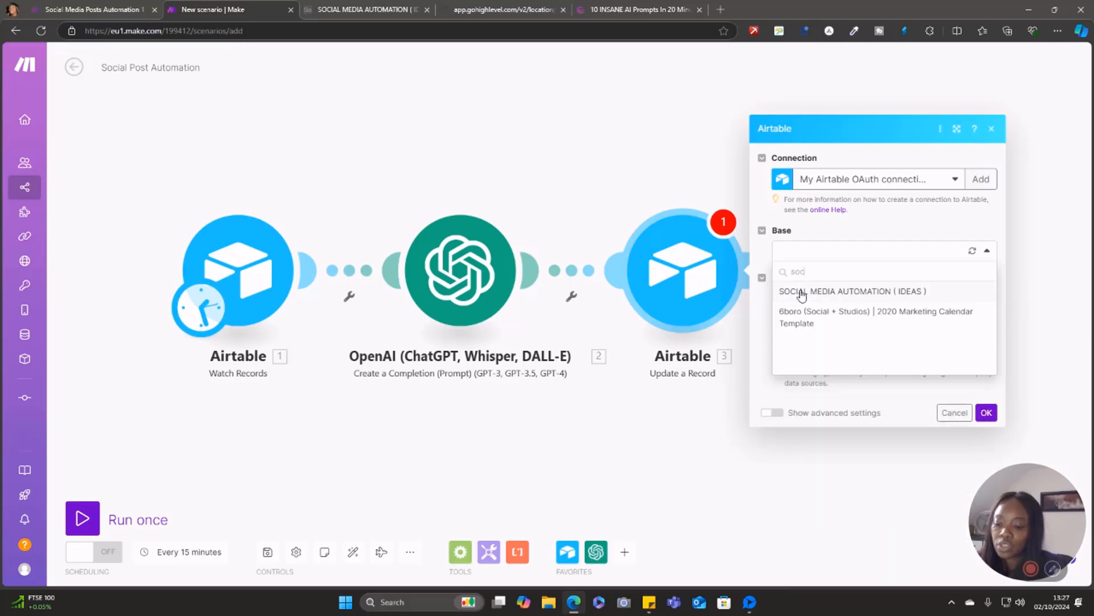
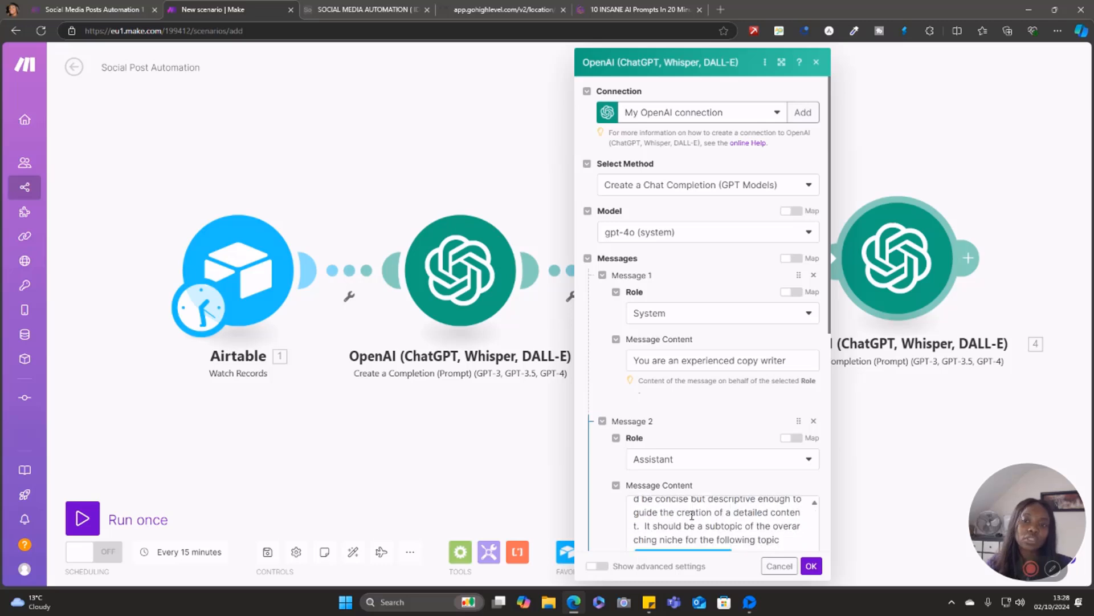
Switch to the Airtable base, expand the Prompt 2 record in Table 3, and copy its full prompt text.
scroll(684, 516, "up", 3)
left_click(635, 507)
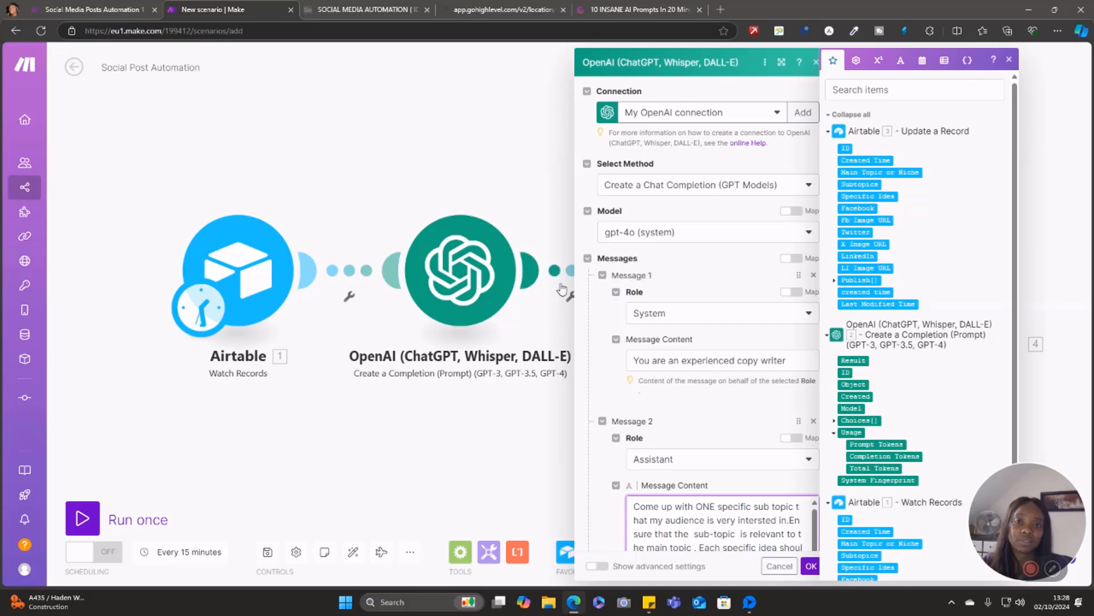
left_click(359, 15)
left_click(259, 168)
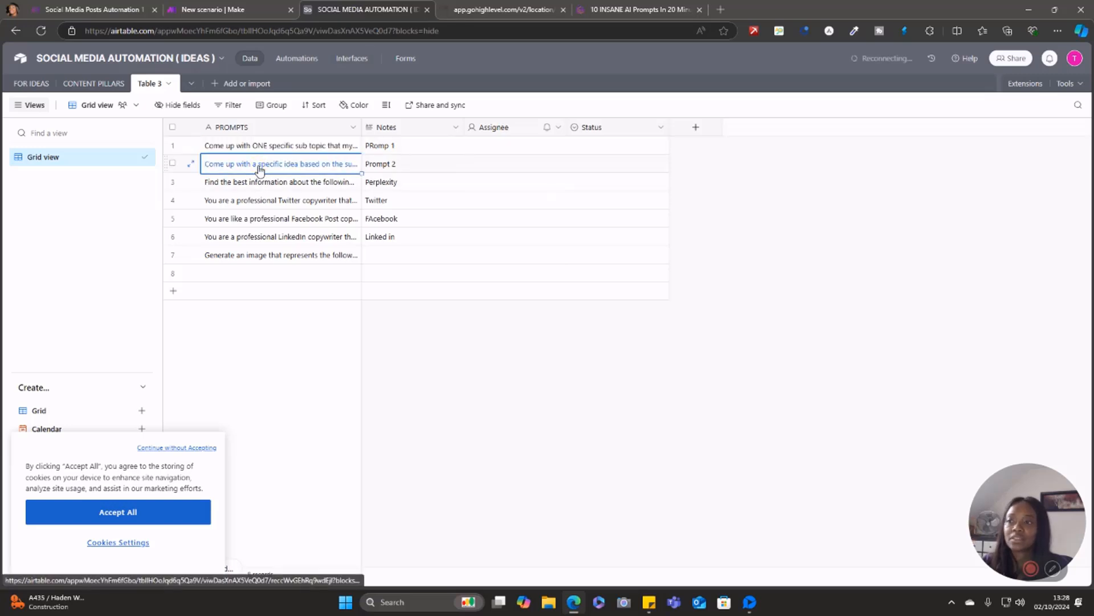
left_click(191, 164)
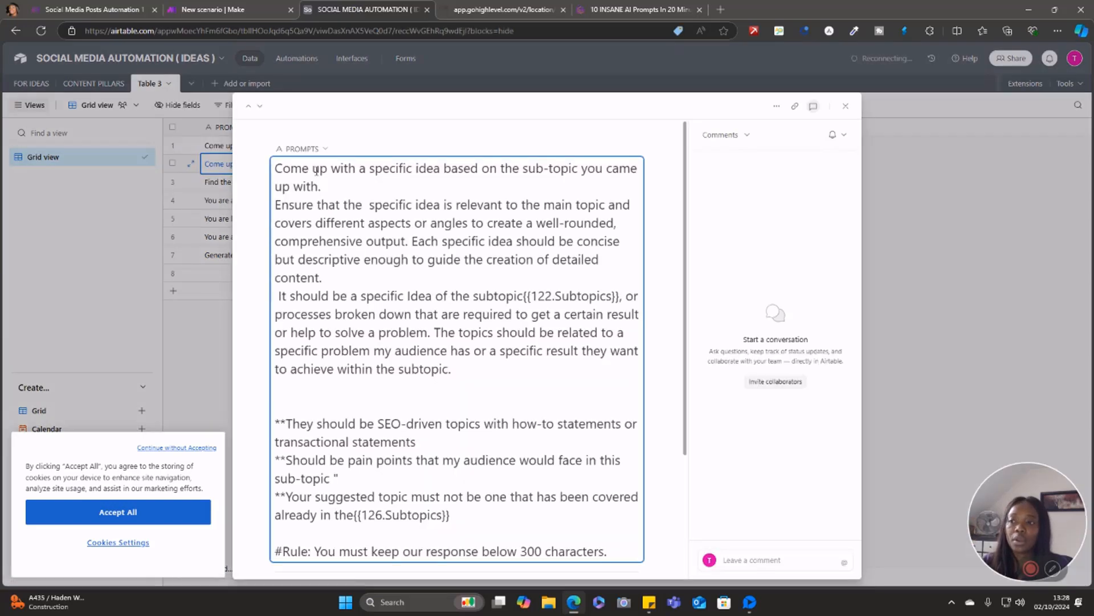
left_click_drag(274, 168, 638, 551)
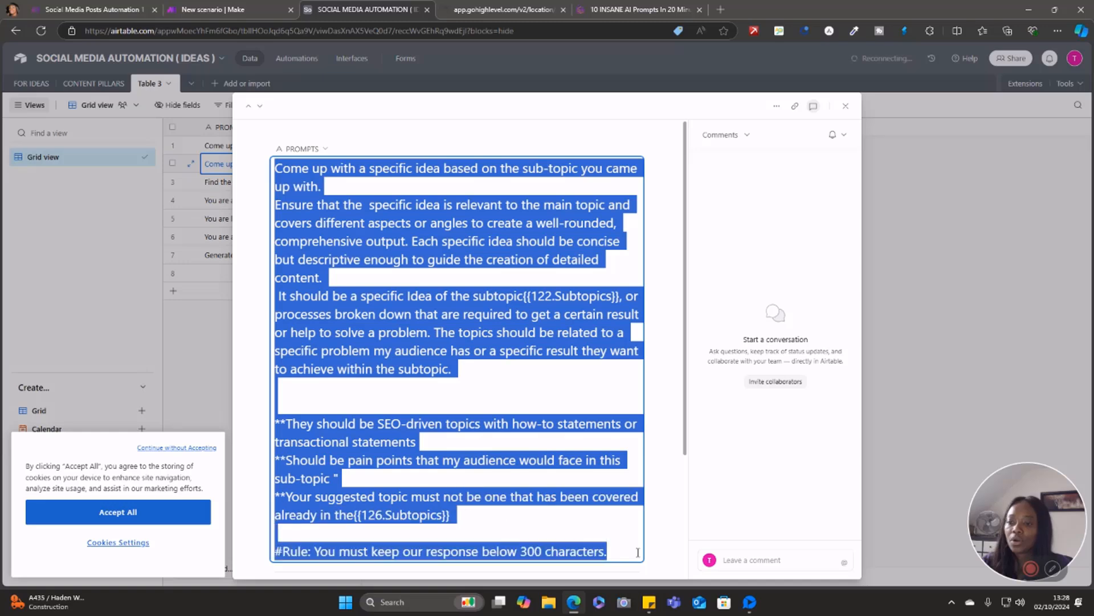
key("ctrl+c")
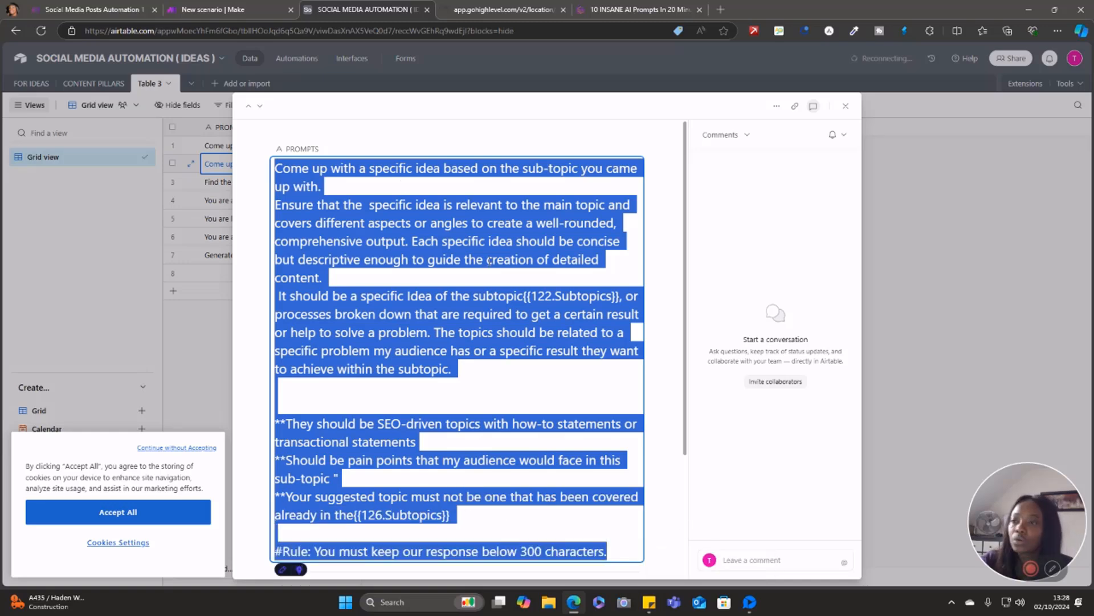
Return to the Make scenario and replace the second OpenAI module's Message 2 content with the copied prompt.
left_click(204, 10)
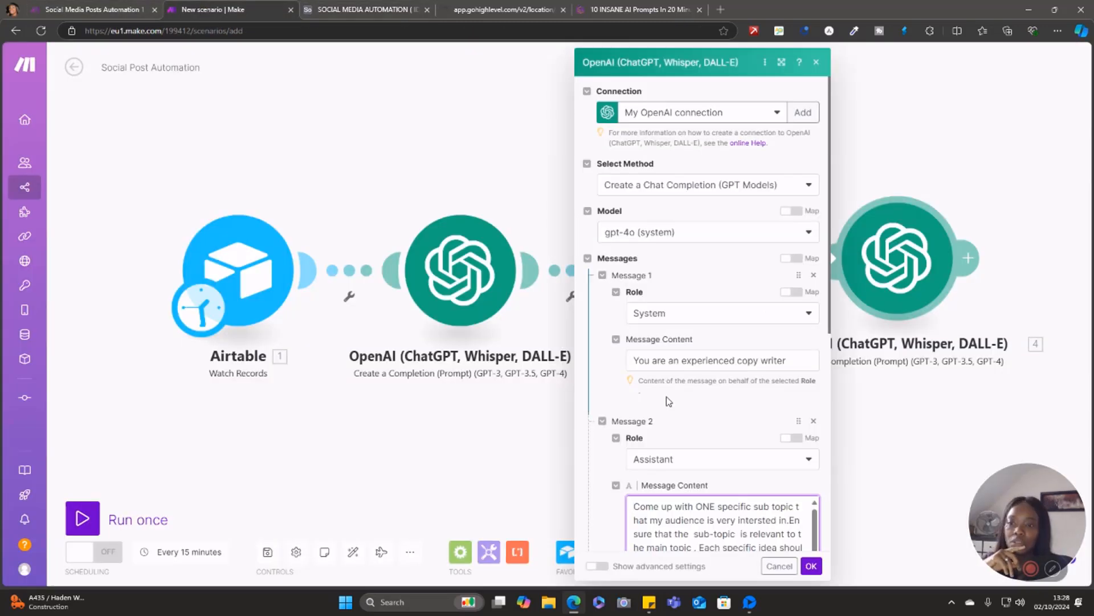
left_click(650, 516)
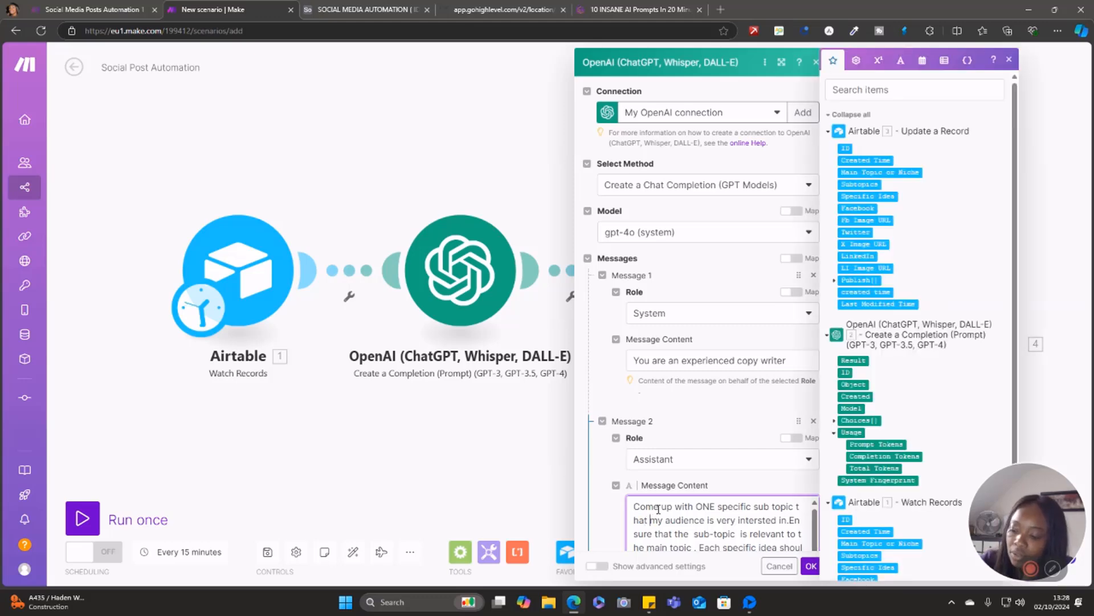
key("ctrl+a")
key("ctrl+v")
scroll(694, 371, "up", 1)
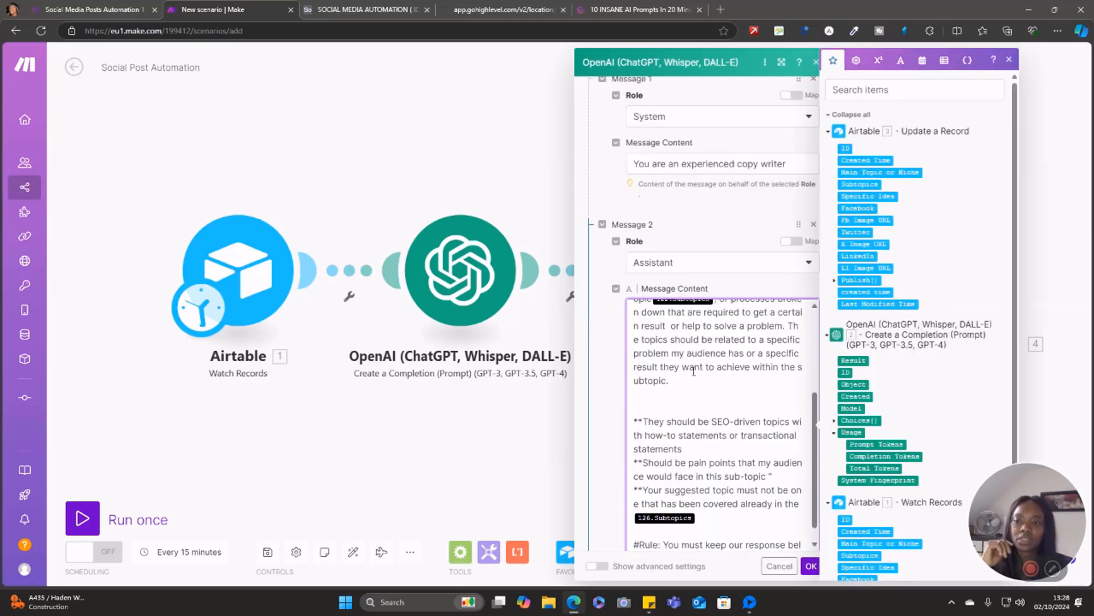
scroll(693, 371, "up", 3)
scroll(688, 376, "up", 2)
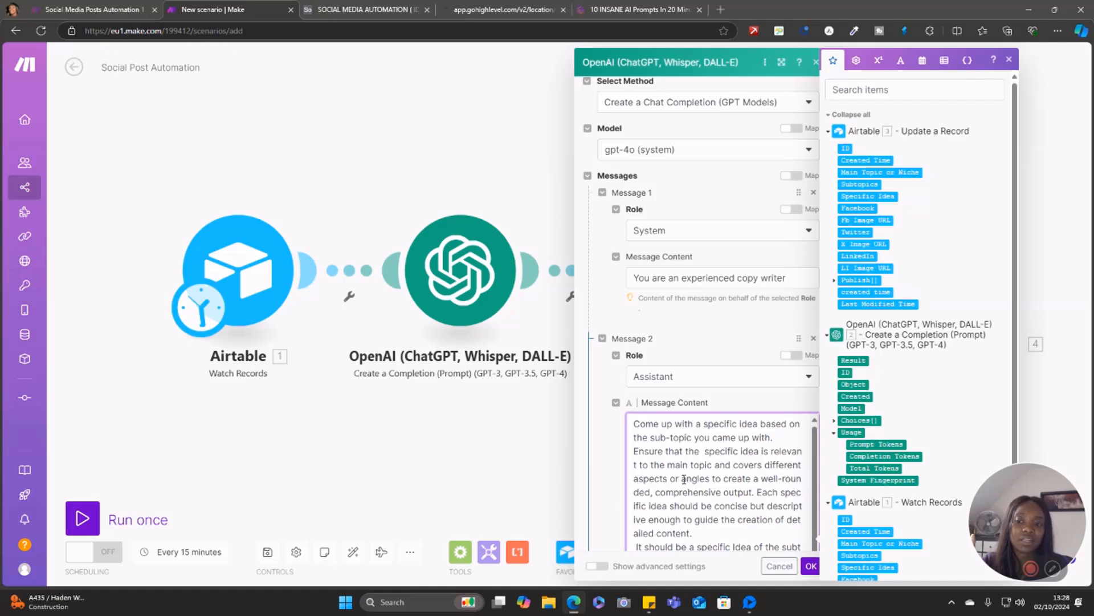
Replace the 122 Subtopics variable in the specific-idea prompt with the Subtopics field from Airtable's Update a Record module.
scroll(684, 479, "down", 2)
scroll(707, 460, "down", 2)
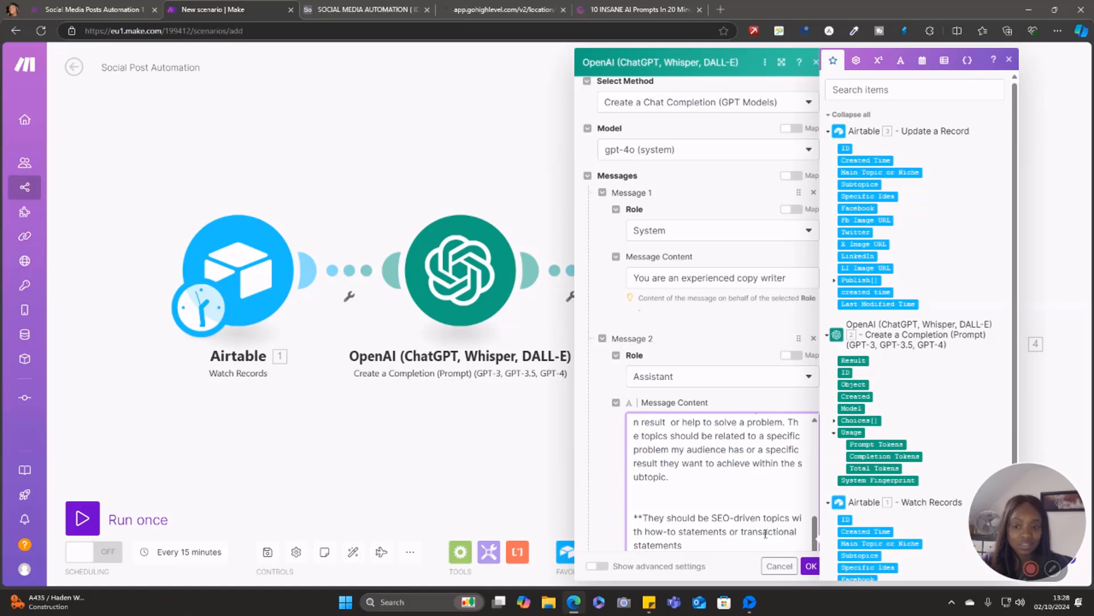
scroll(765, 532, "down", 1)
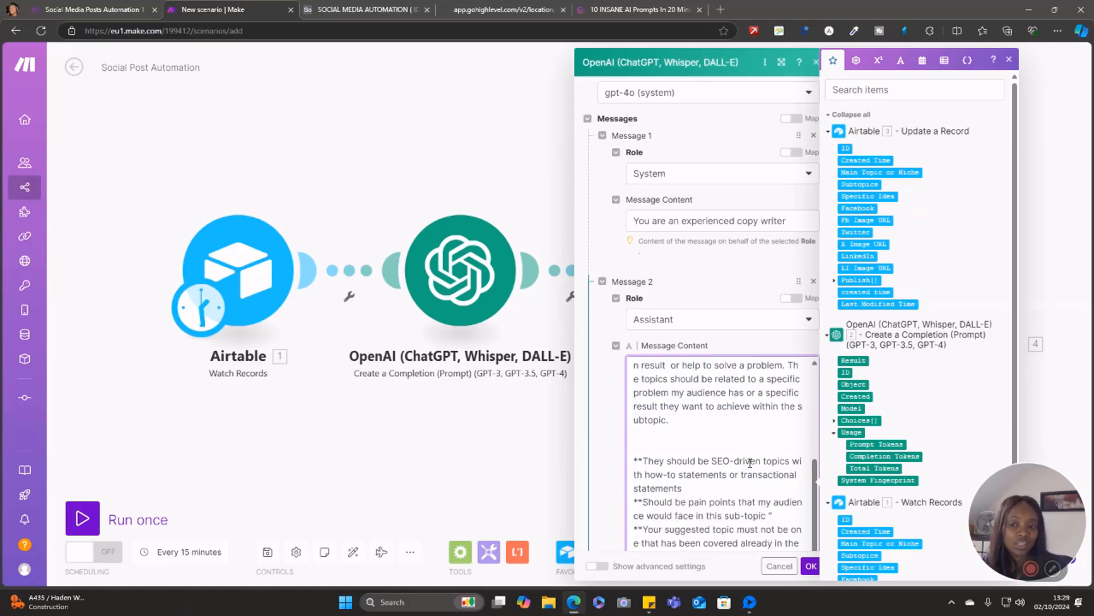
scroll(737, 495, "down", 1)
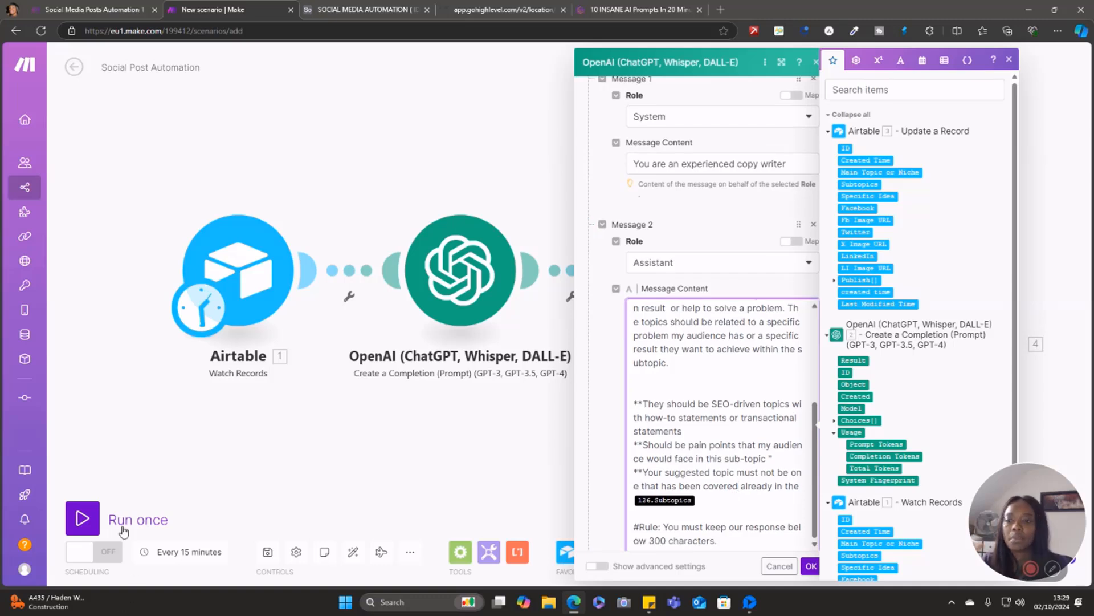
scroll(689, 404, "up", 2)
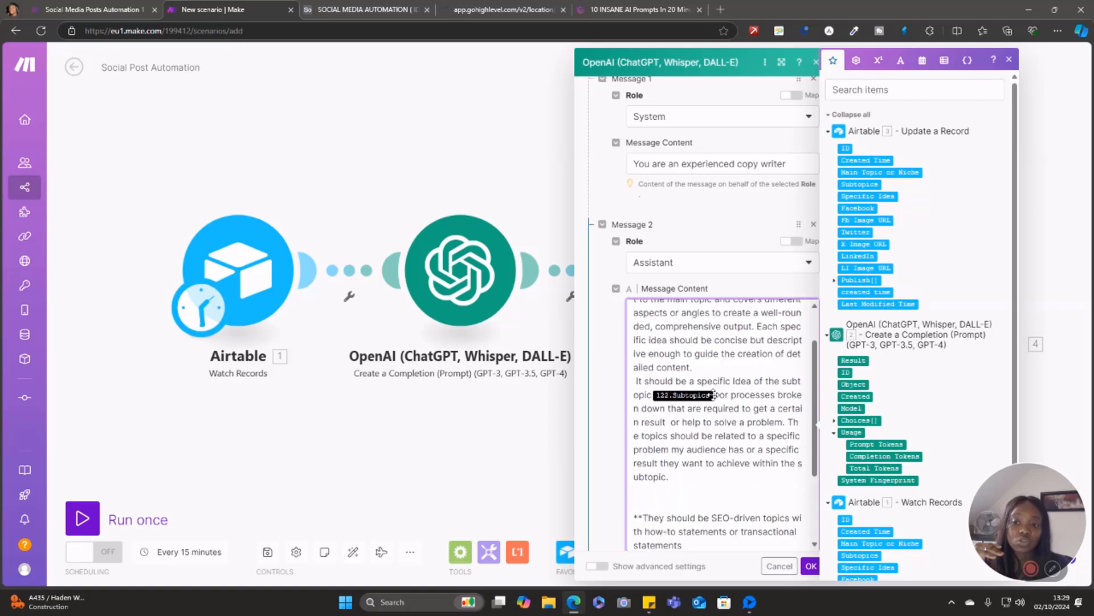
left_click(713, 395)
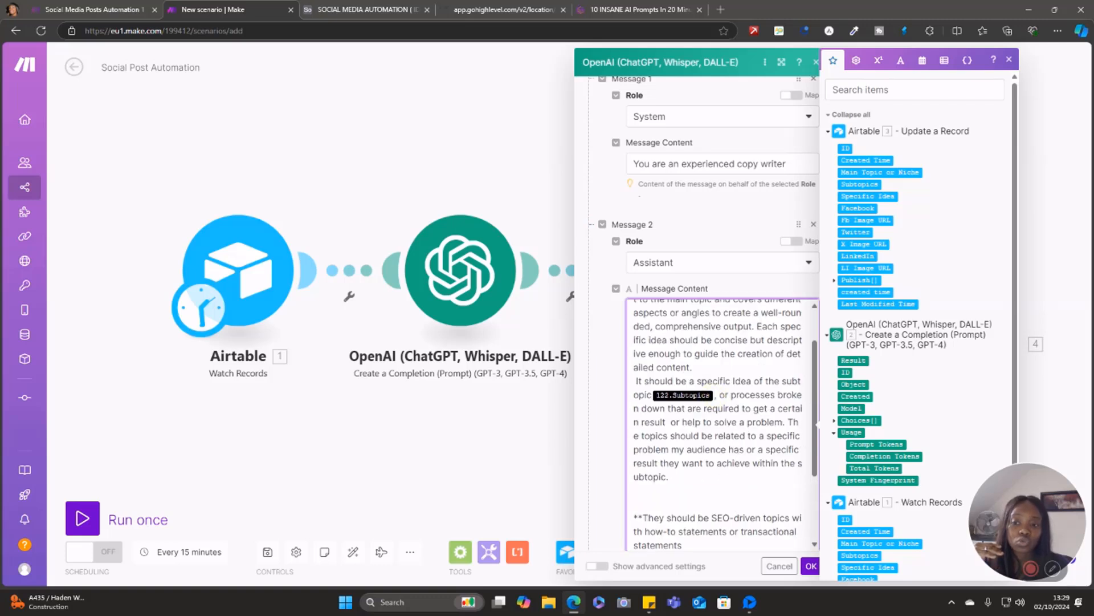
key("BackSpace")
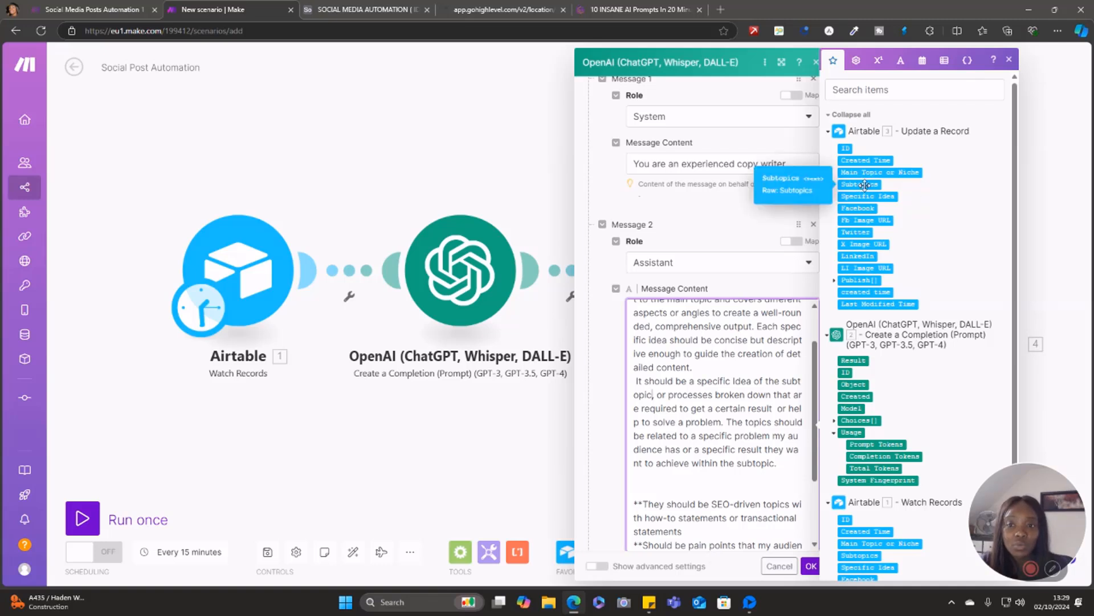
scroll(867, 342, "down", 2)
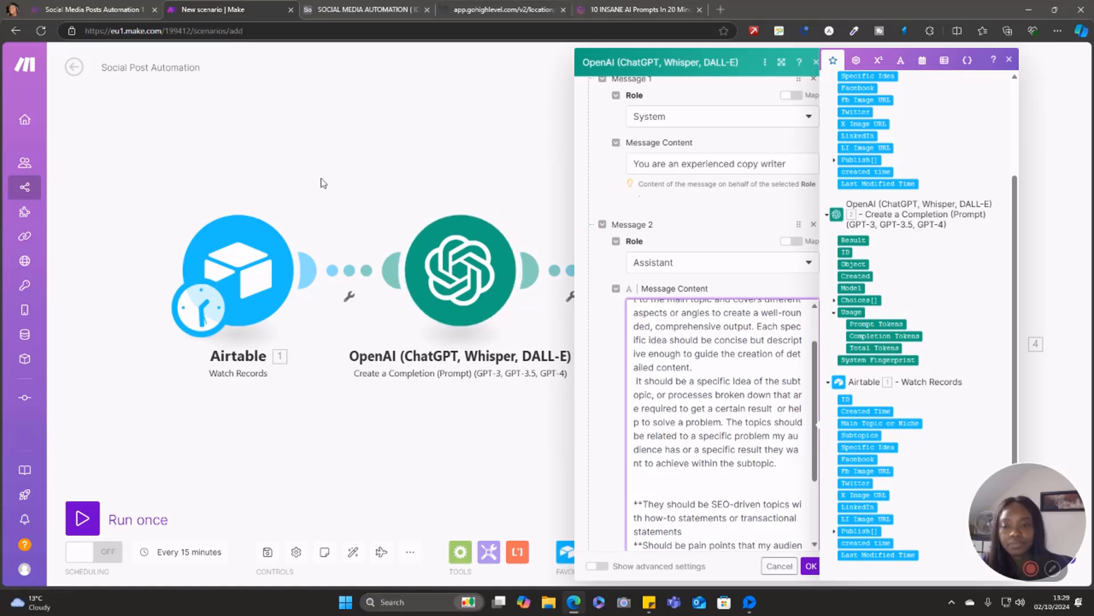
scroll(889, 216, "up", 3)
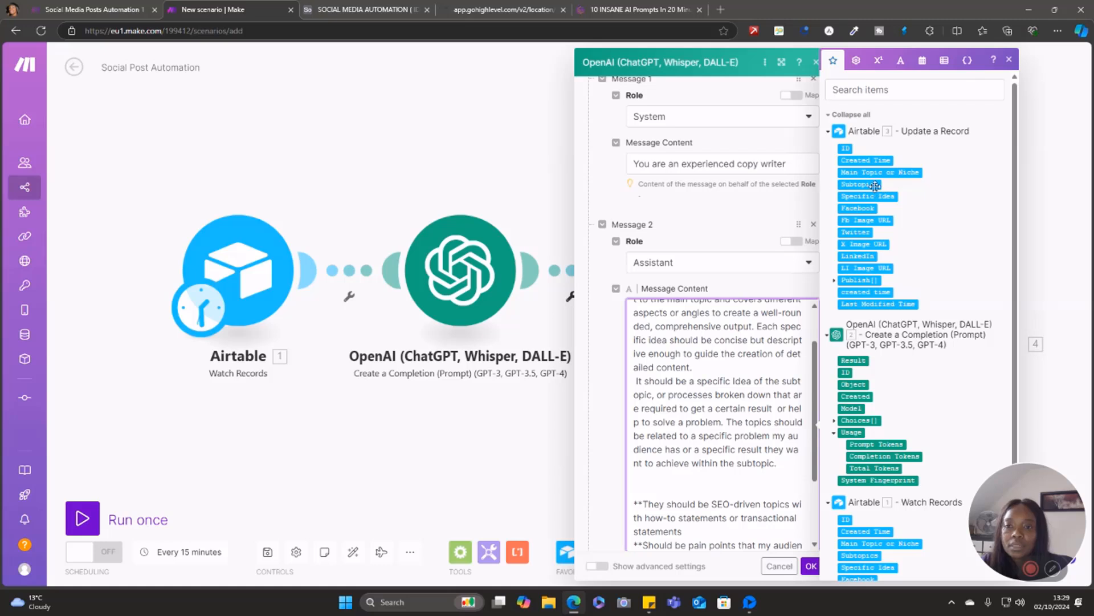
left_click_drag(875, 185, 696, 456)
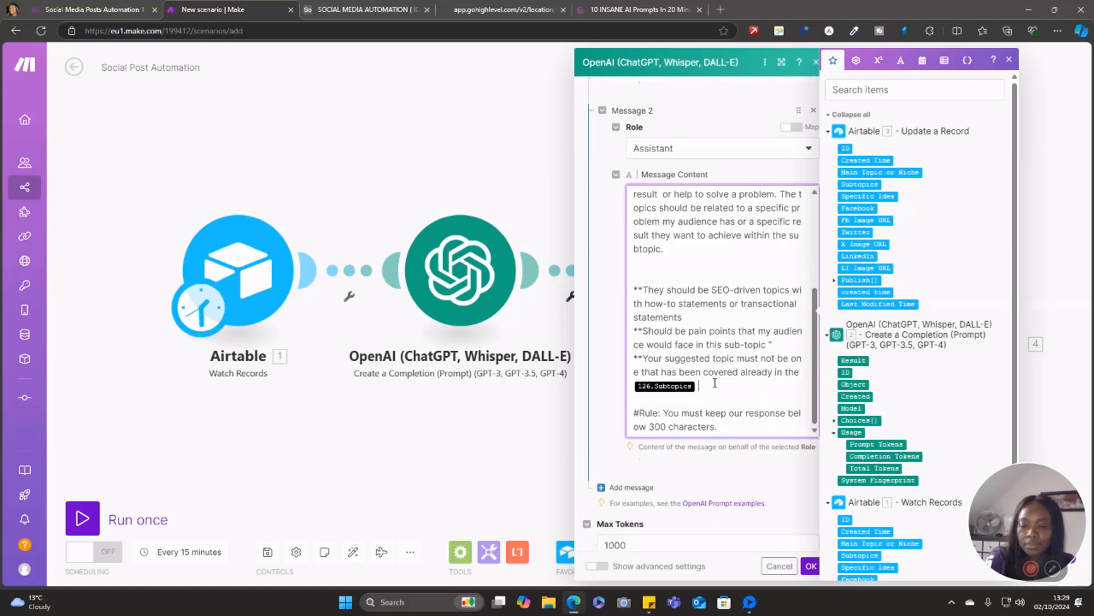
key("BackSpace")
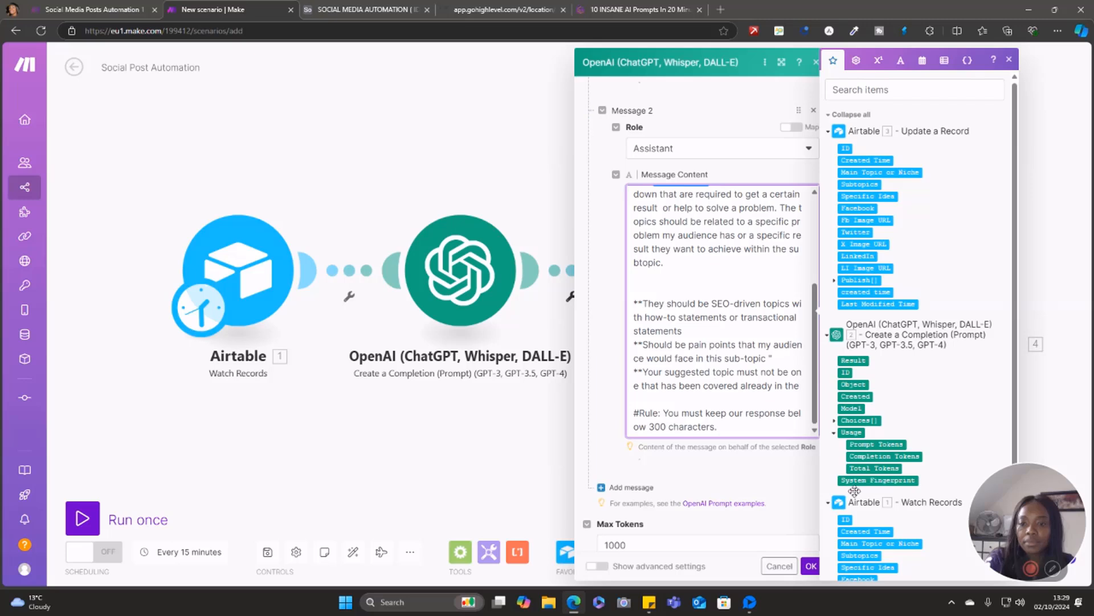
scroll(867, 523, "down", 1)
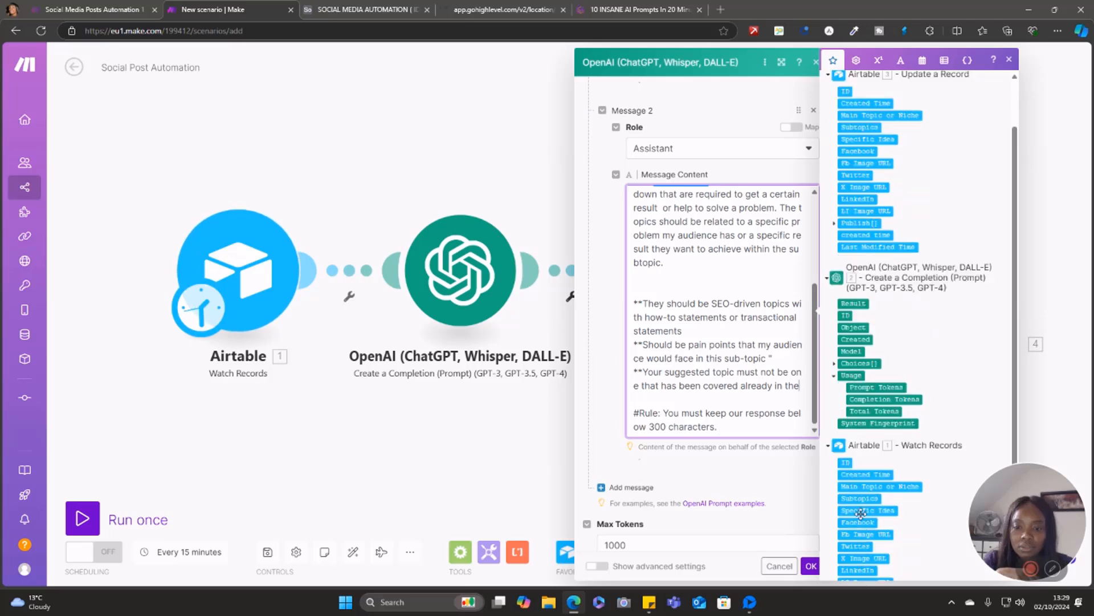
left_click(859, 498)
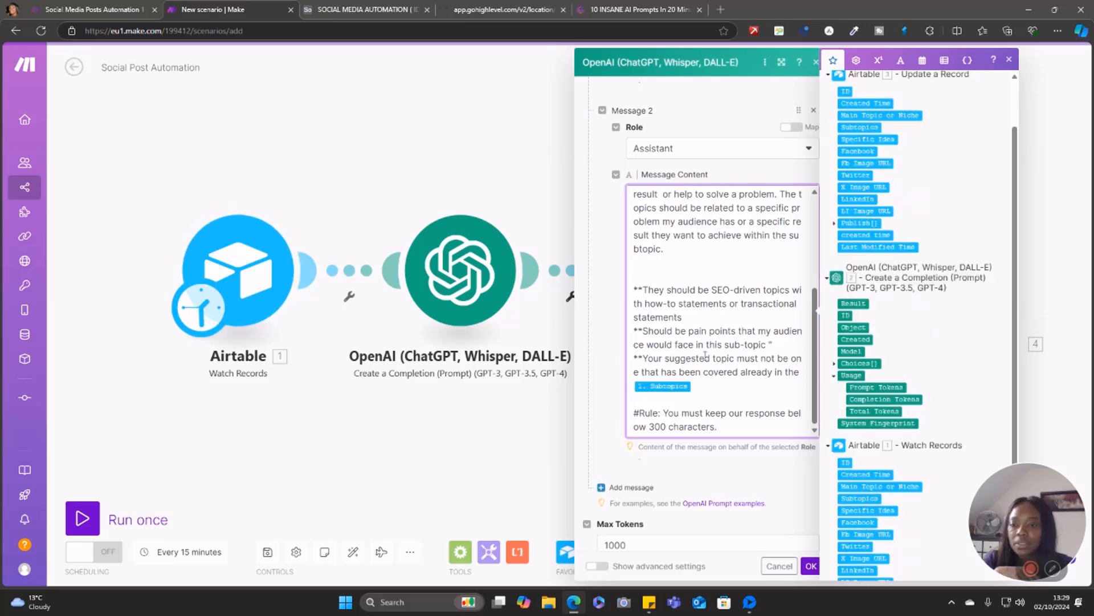
scroll(705, 356, "up", 3)
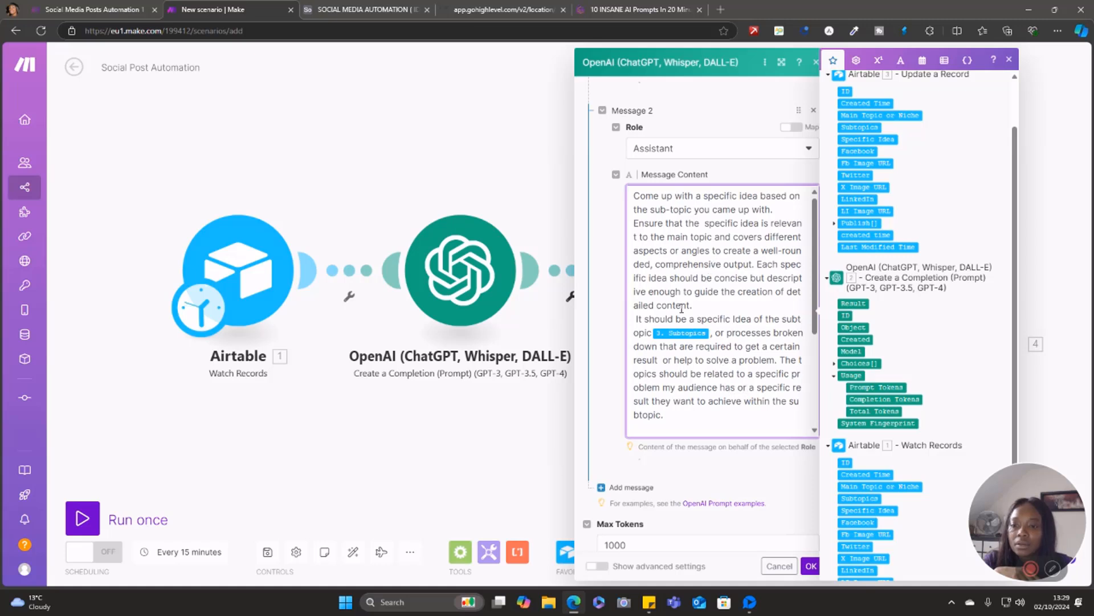
scroll(682, 309, "down", 5)
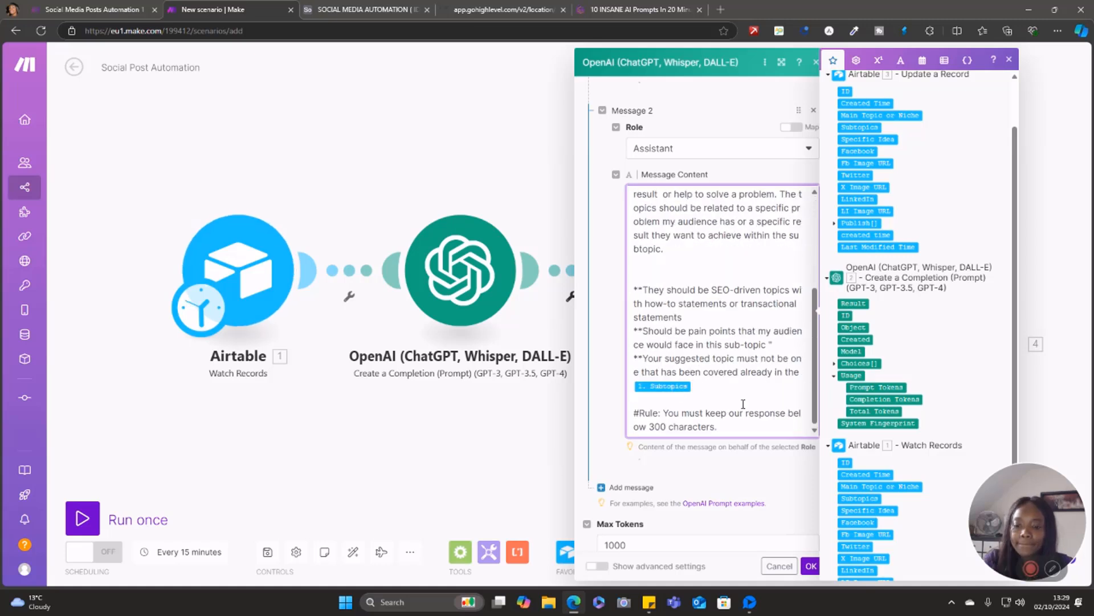
Use Update a Record's Subtopics field as the variable for already covered topics above the #Rule line, and save the module settings.
key("BackSpace")
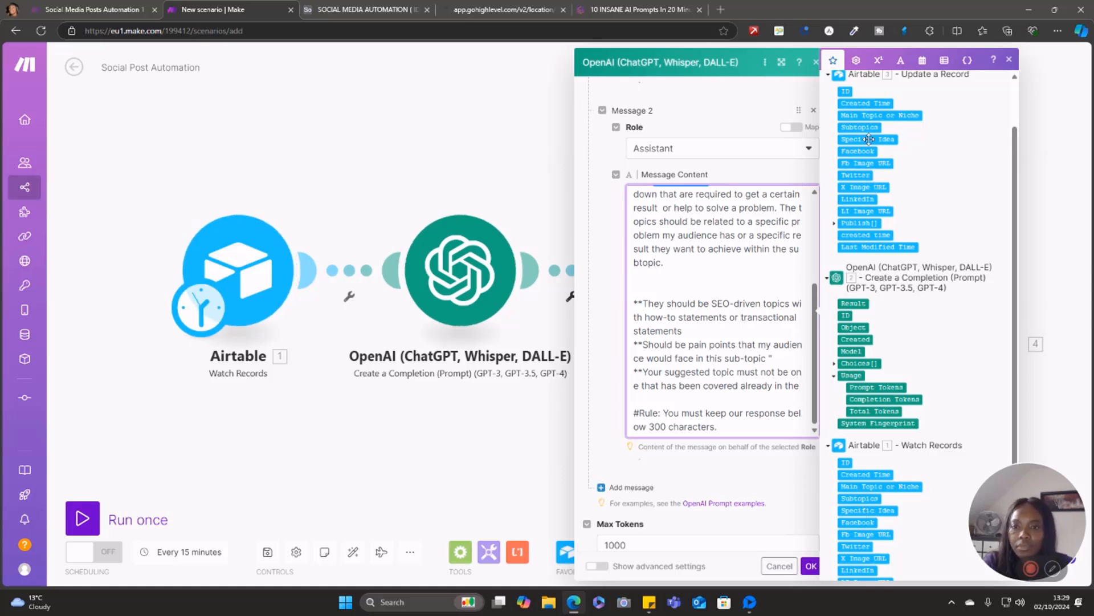
left_click(853, 125)
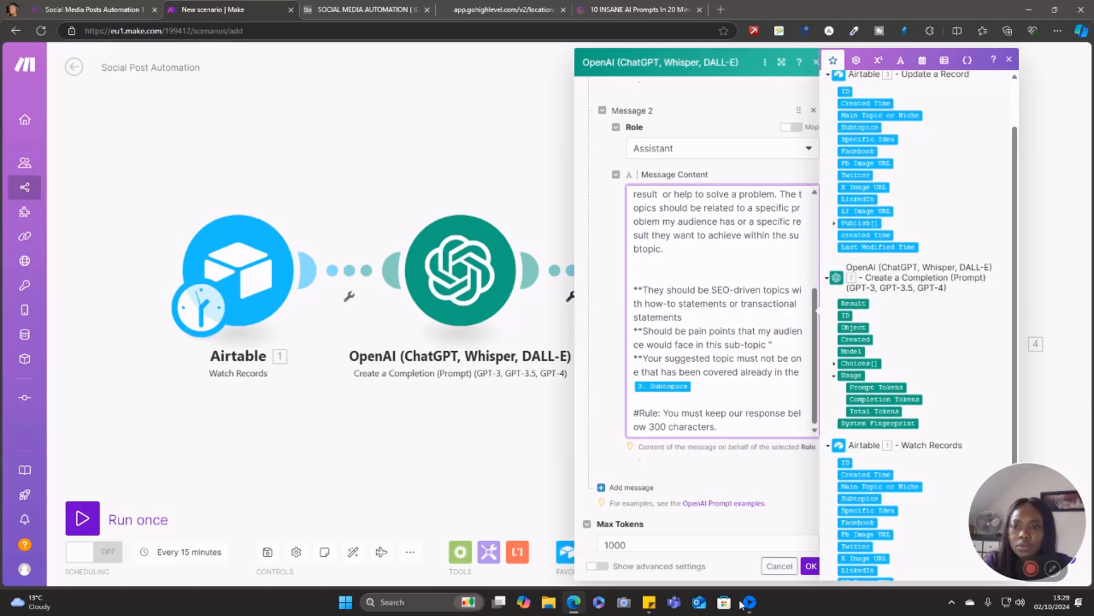
left_click(811, 566)
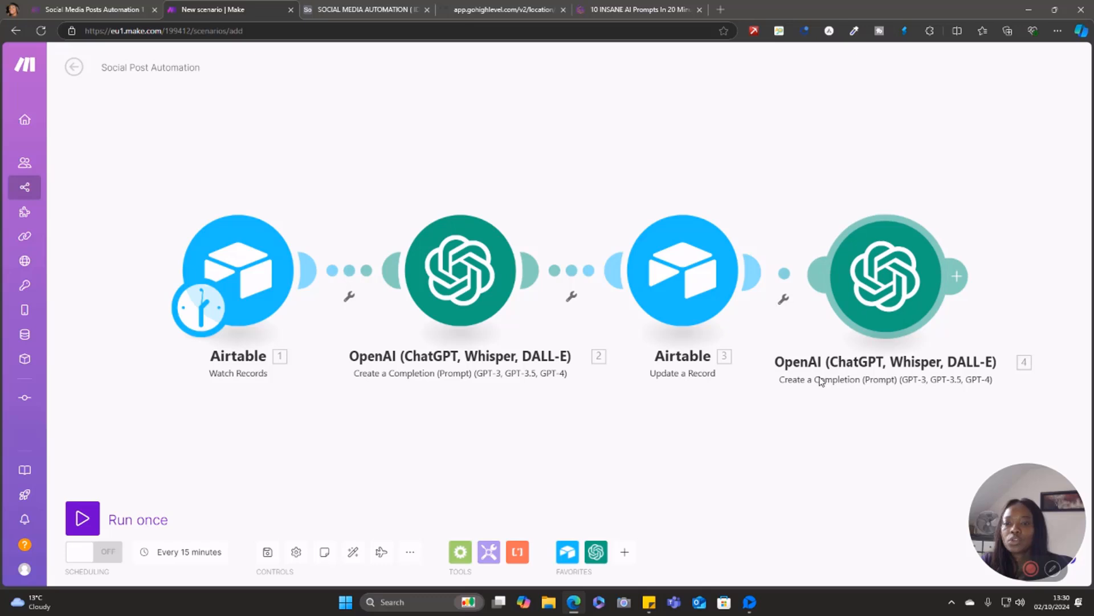
Clone the Airtable Update a Record module.
left_click_drag(696, 512, 557, 494)
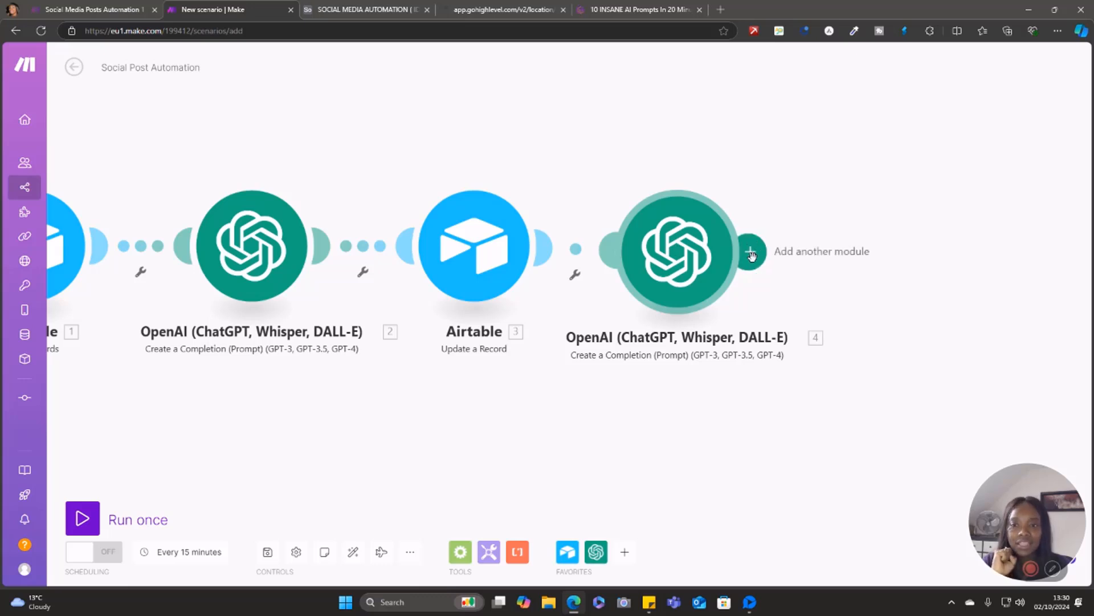
right_click(488, 260)
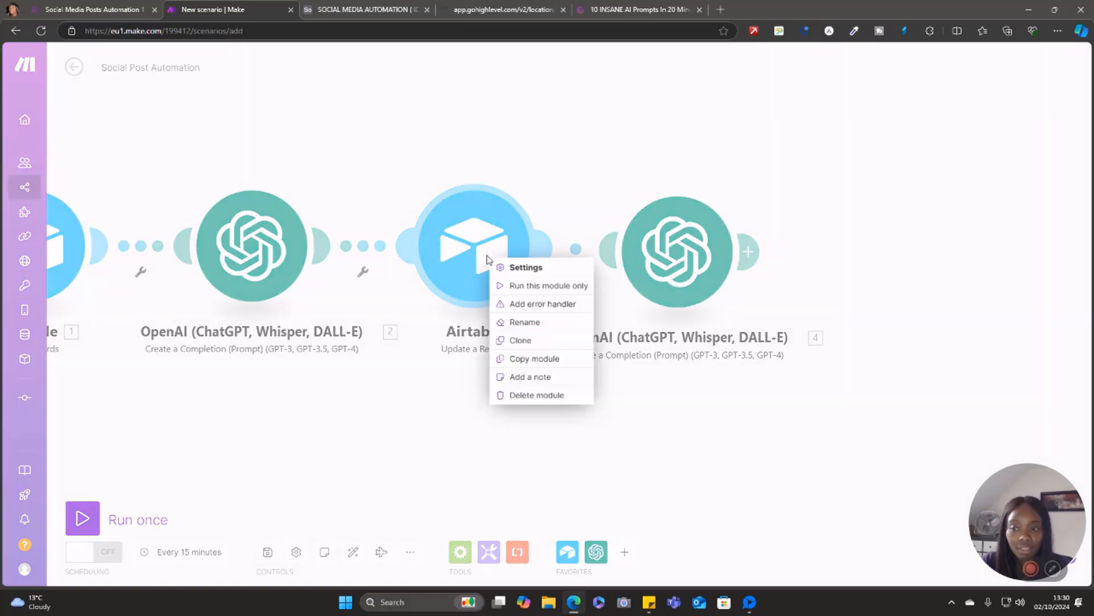
left_click(522, 338)
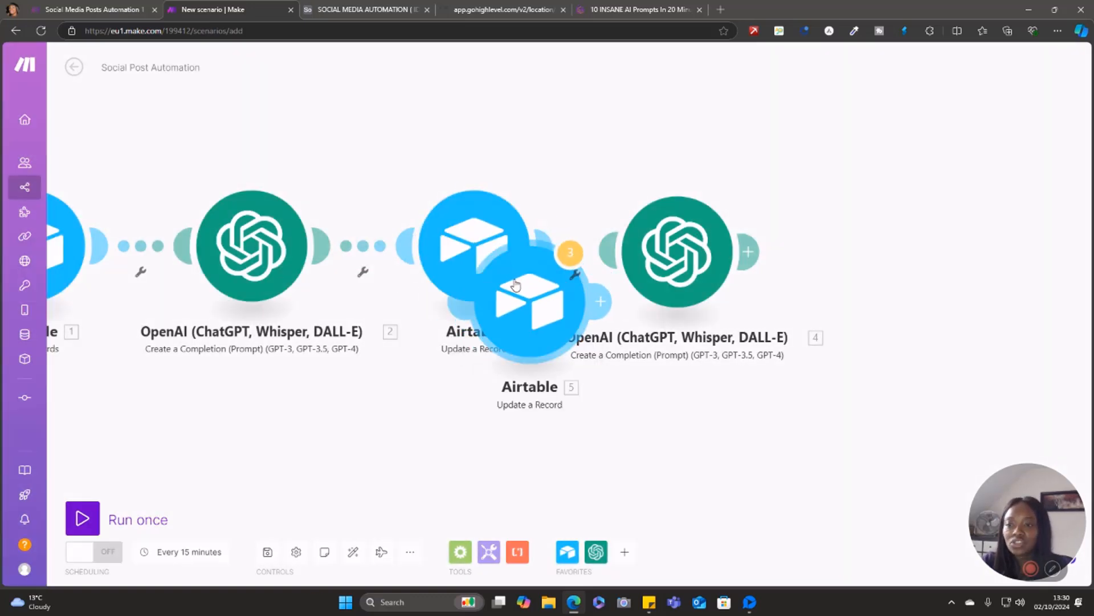
Place the cloned Airtable Update a Record module after the second OpenAI module and clear its Subtopics mapping.
mouse_move(534, 281)
left_mouse_down()
mouse_move(826, 271)
mouse_move(928, 260)
mouse_move(935, 242)
left_mouse_up()
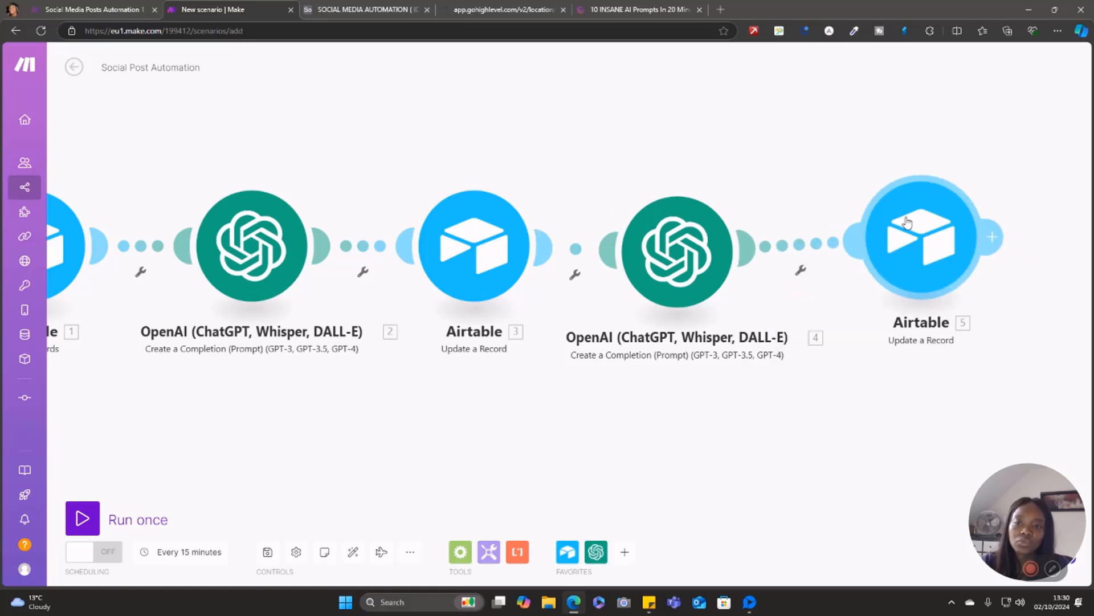
left_click(929, 256)
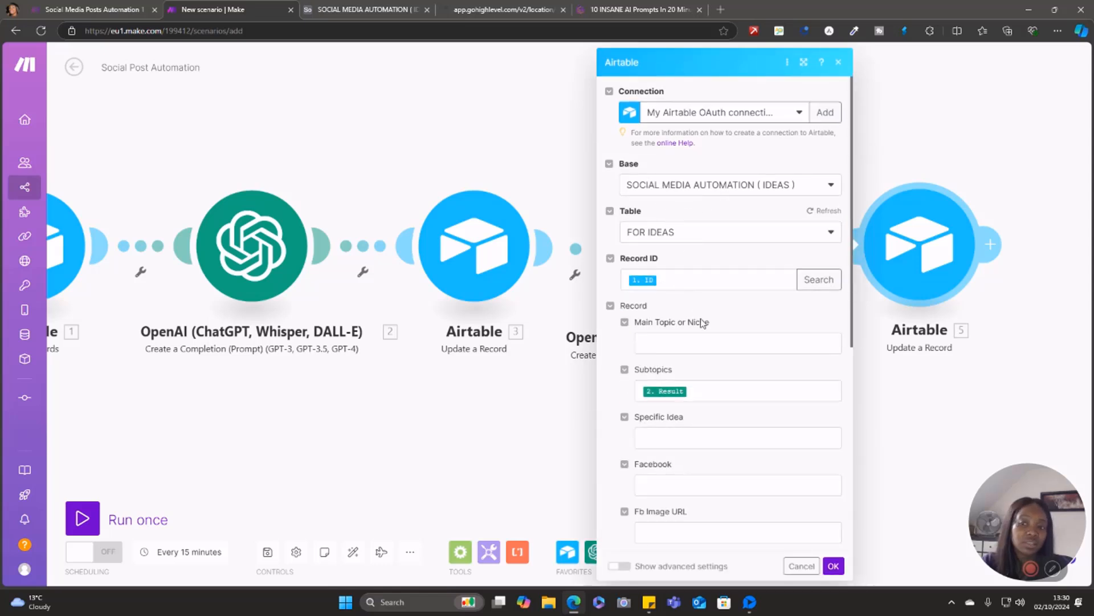
left_click(695, 392)
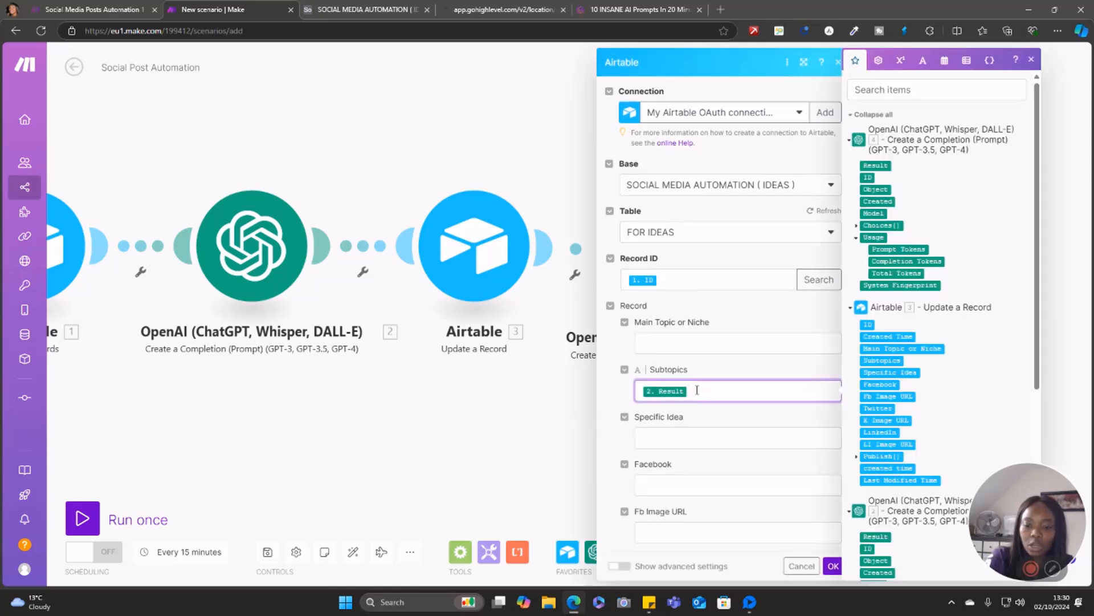
key("BackSpace")
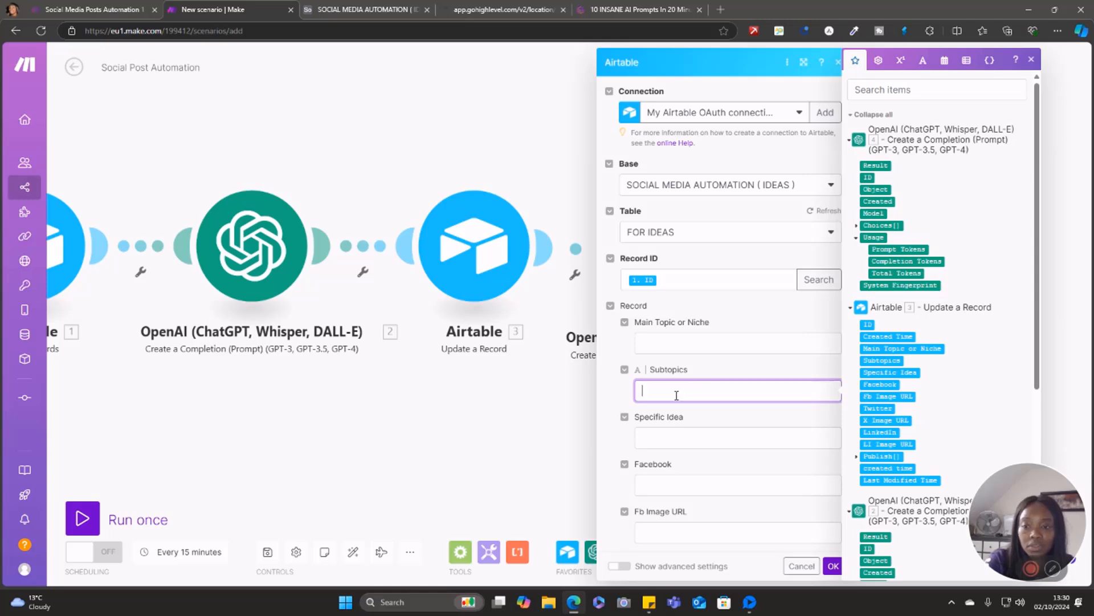
Map the second OpenAI module's Result to the Specific Idea field and save the Airtable module settings.
left_click(663, 436)
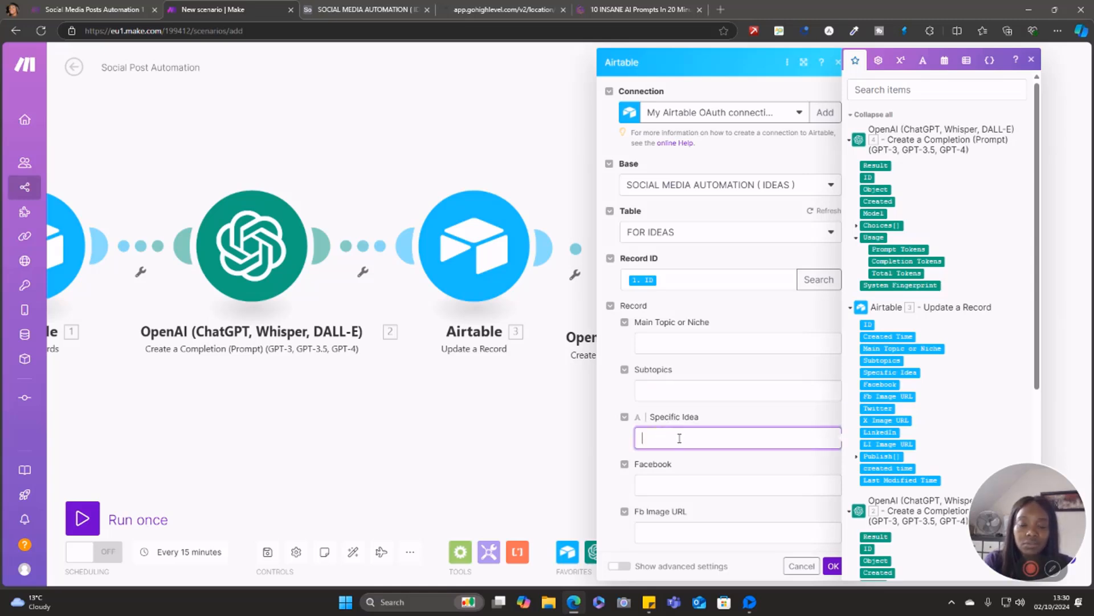
left_click(876, 166)
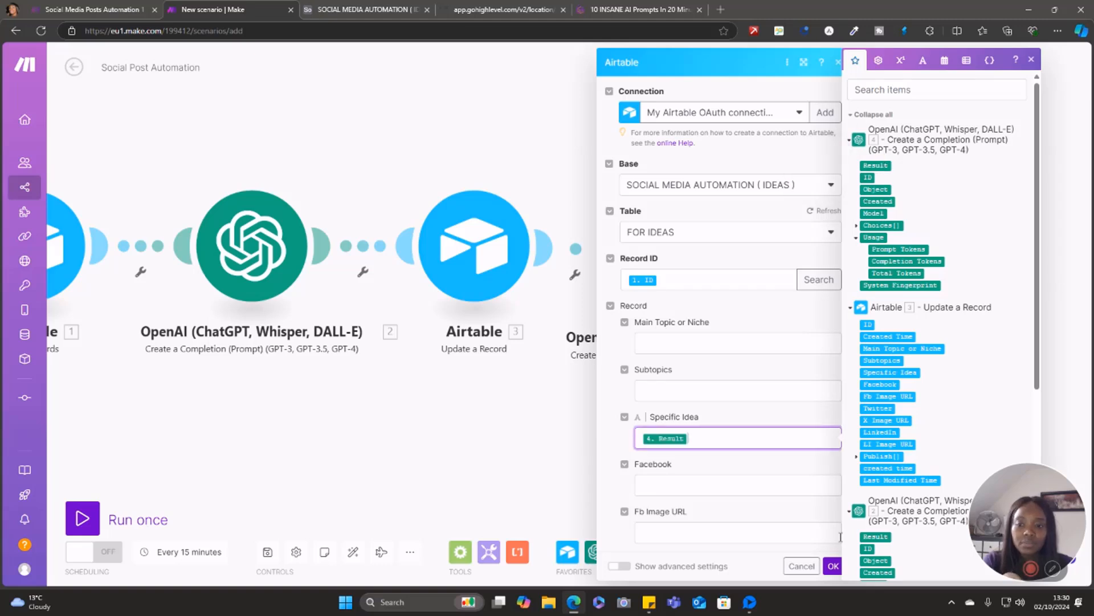
left_click(833, 566)
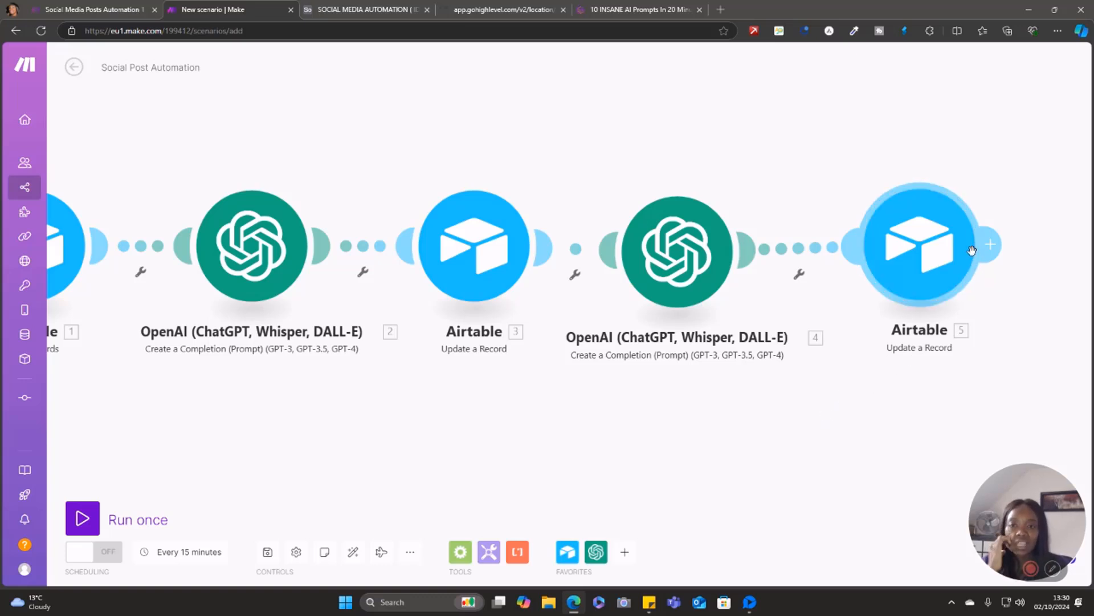
Add a Perplexity AI Create a Chat Completion module after the last Airtable module, keeping My Perplexity connection.
left_click_drag(793, 421, 357, 403)
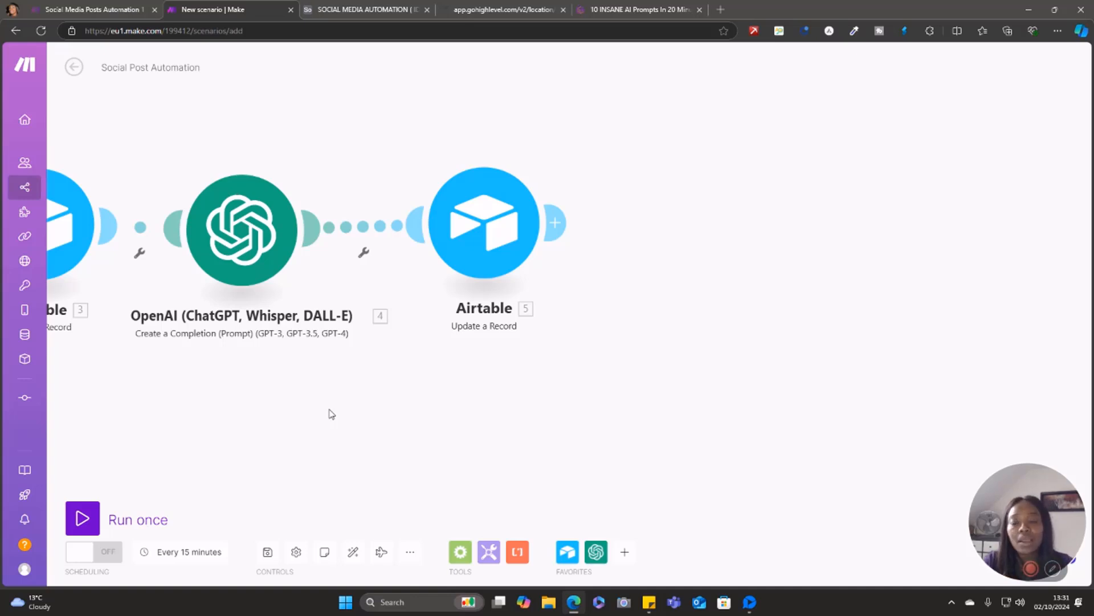
left_click(557, 224)
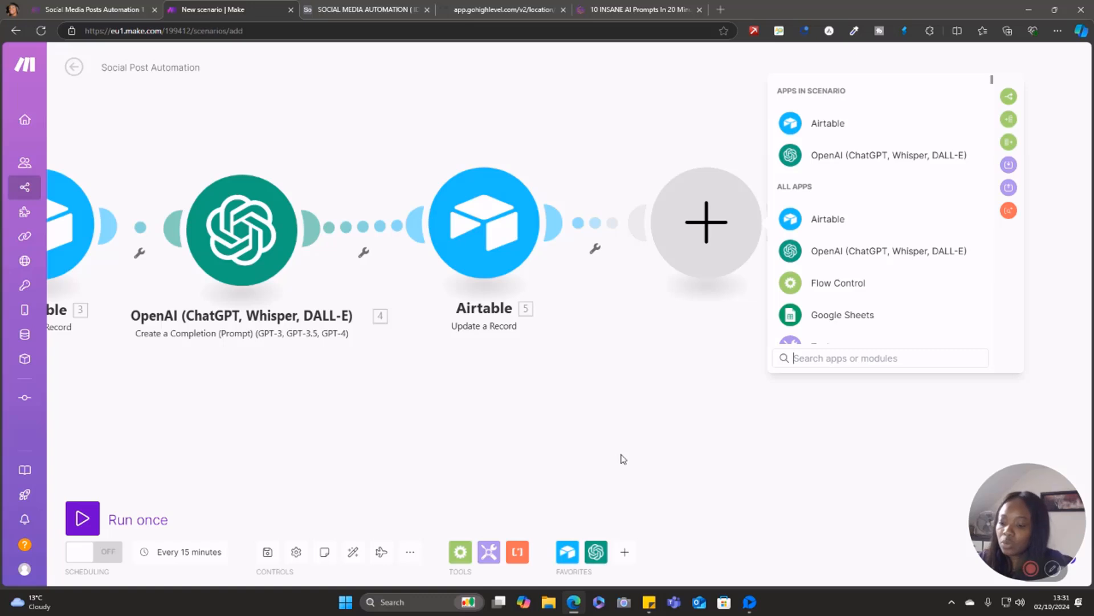
type("perp")
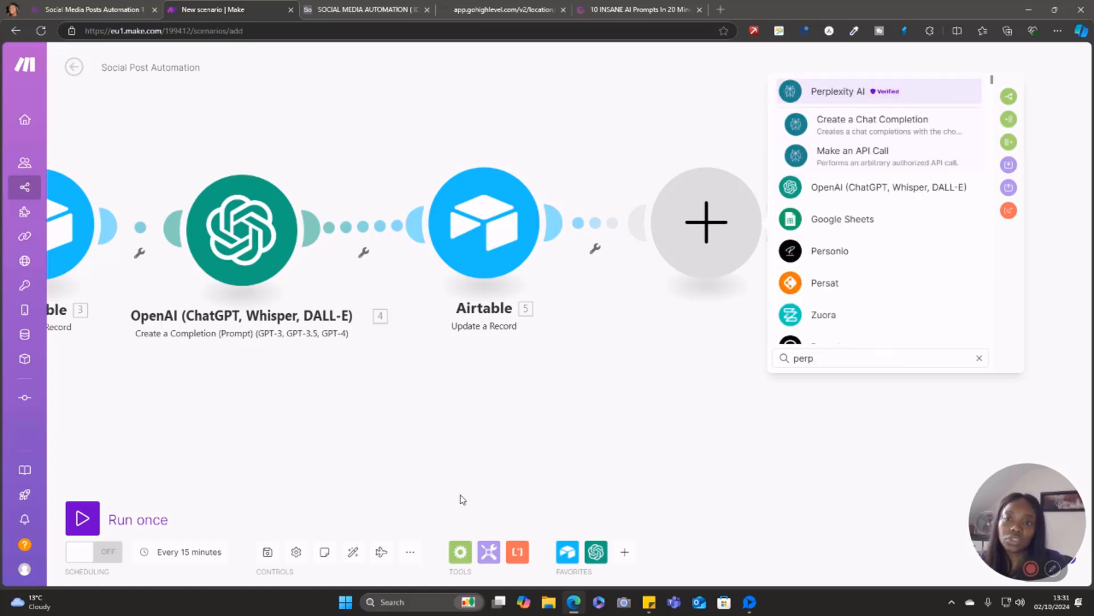
left_click(838, 128)
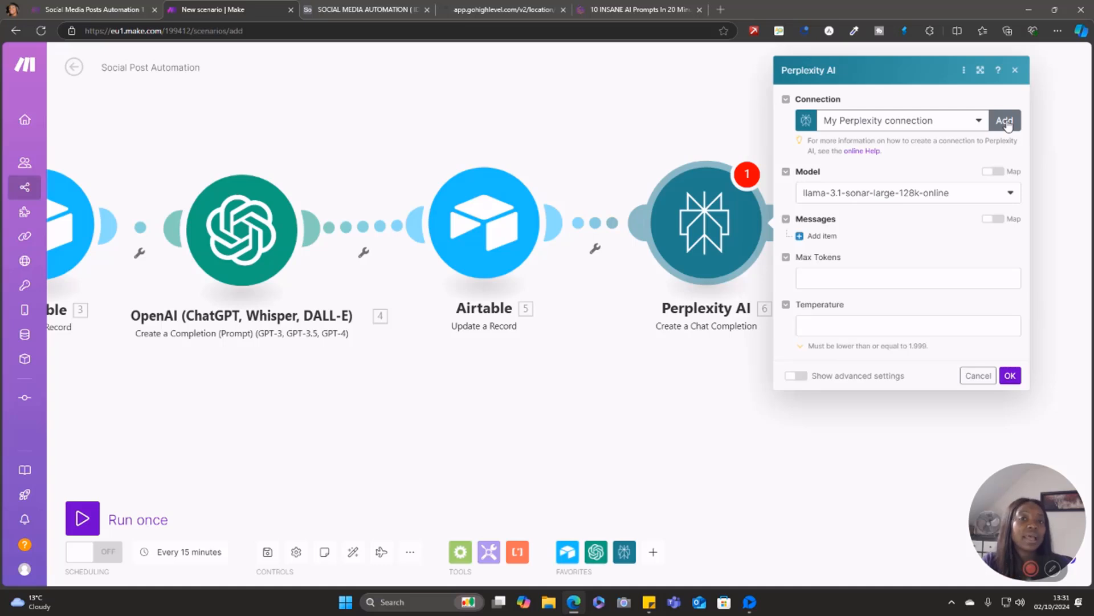
left_click(1006, 121)
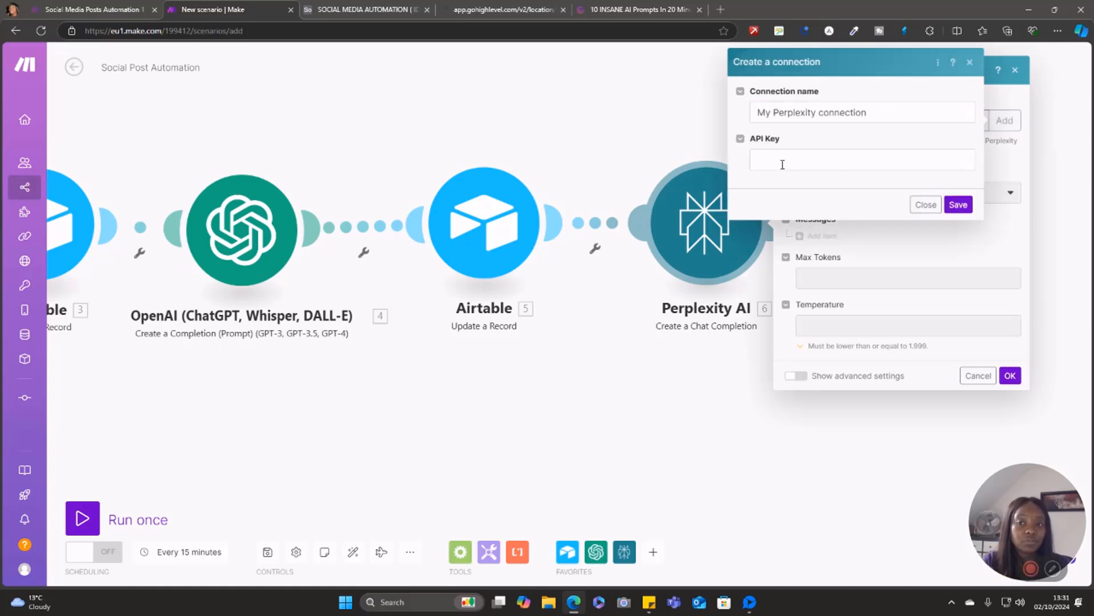
left_click(925, 204)
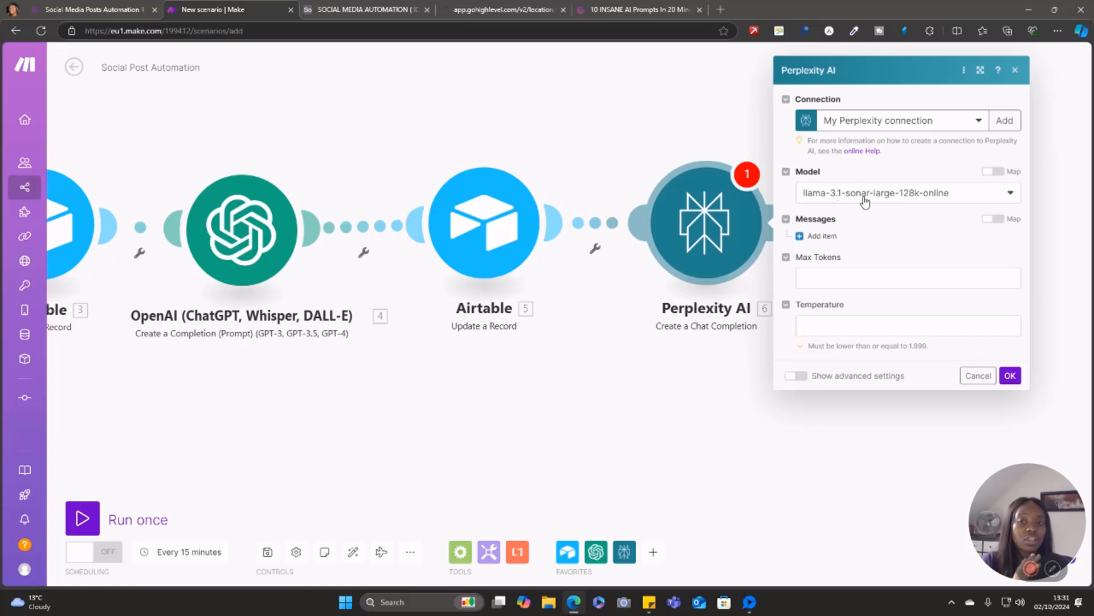
Add a message item to the Perplexity AI module and copy the Perplexity prompt from Table 3 in Airtable.
left_click(802, 239)
left_click(853, 268)
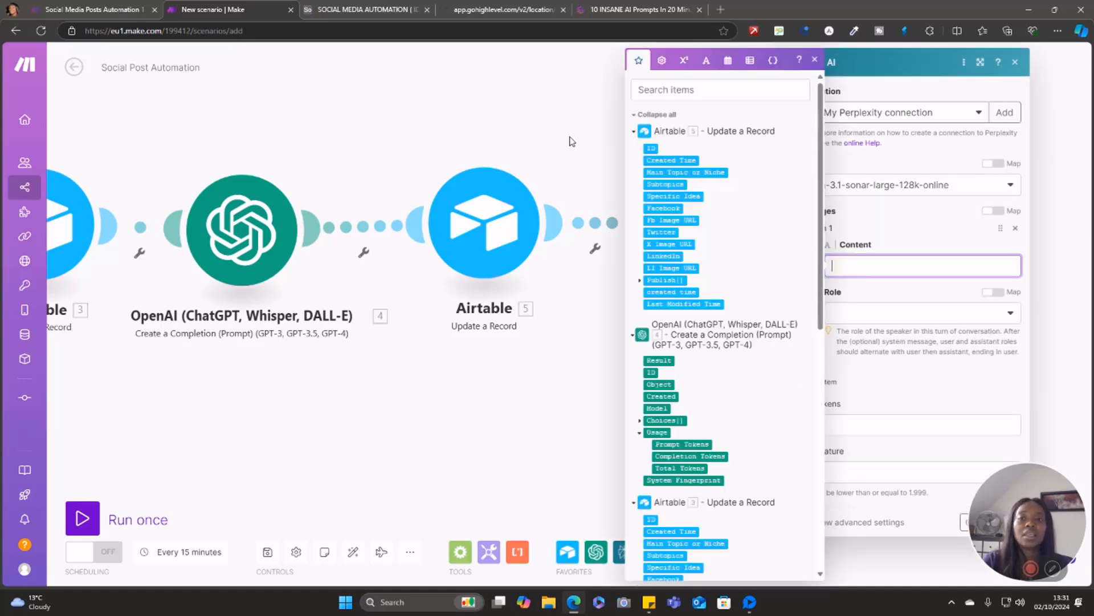
left_click(385, 12)
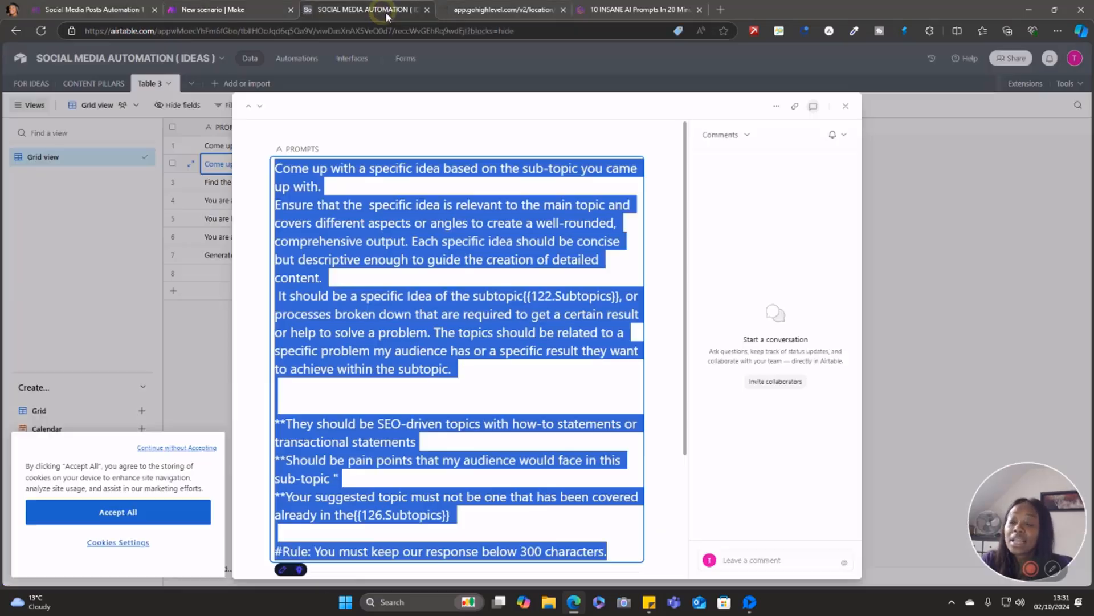
left_click(196, 364)
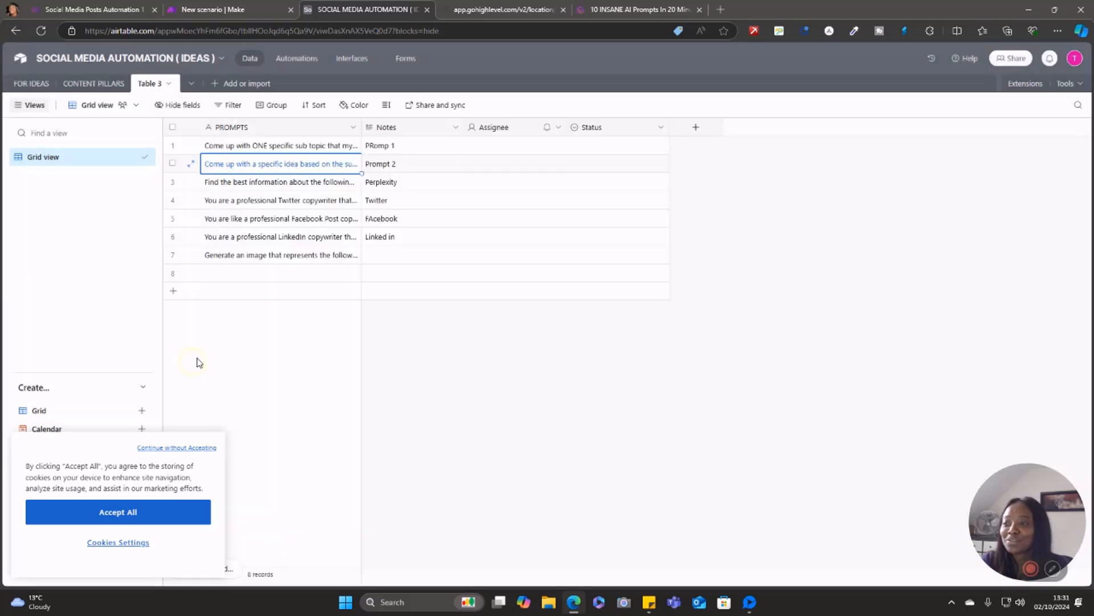
left_click(309, 188)
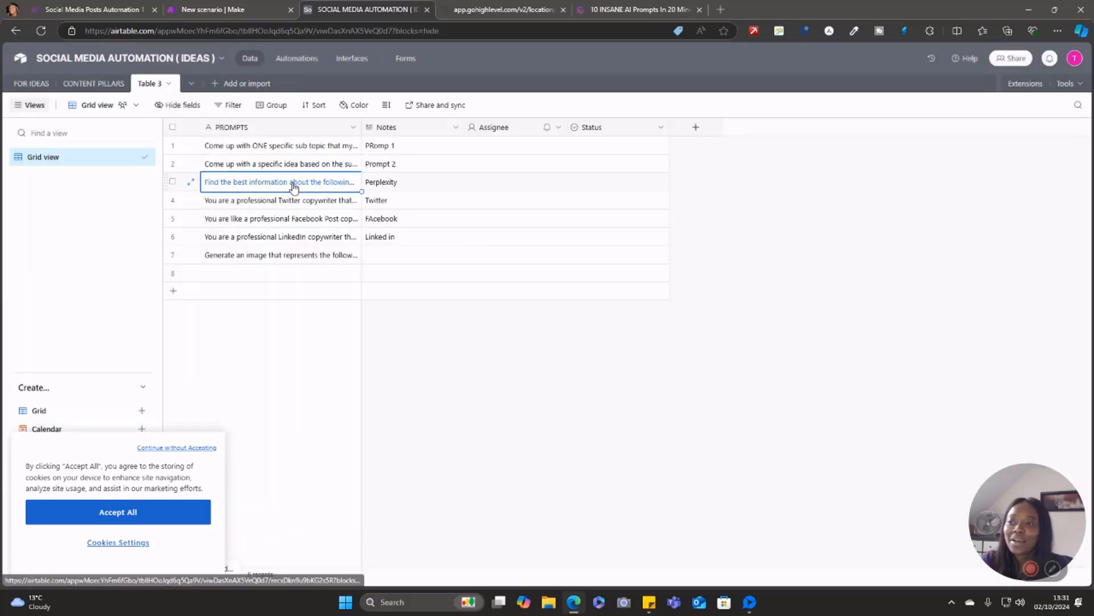
double_click(285, 187)
key("ctrl+a")
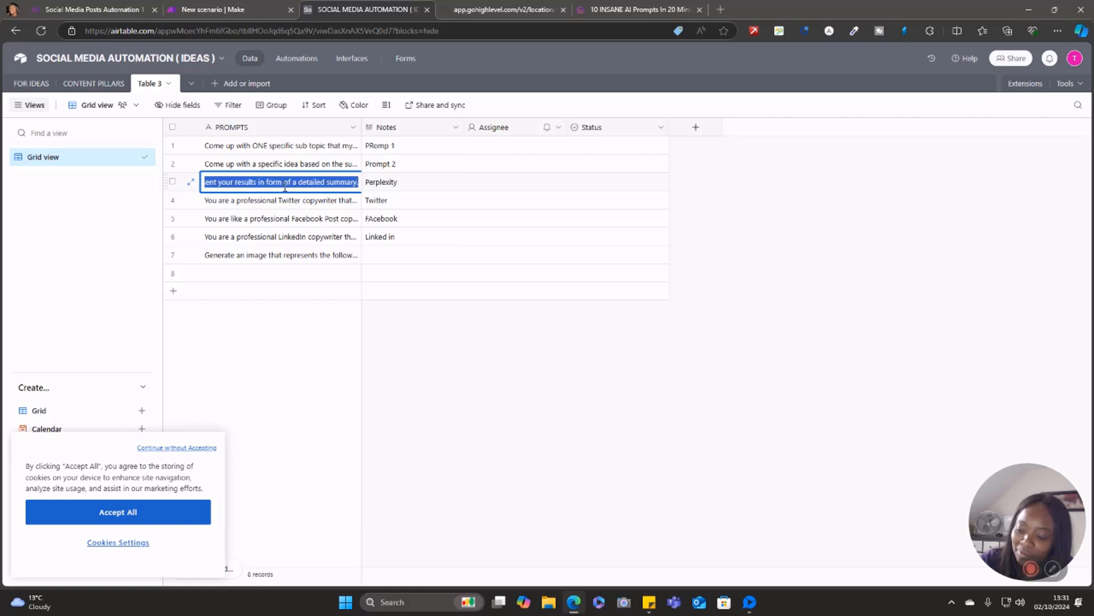
Back in Make, paste the copied prompt as the Perplexity message content and set its role to System.
left_click(226, 9)
left_click(838, 263)
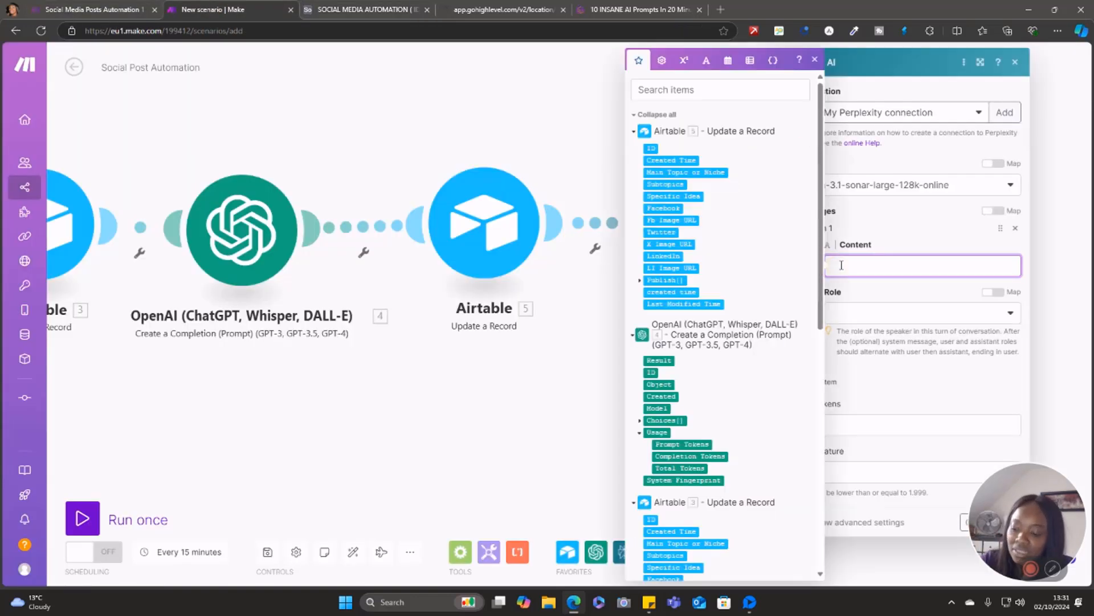
type("Find the best information about the following topic 131.result and then present your results in form of a detailed summary.")
left_click(863, 342)
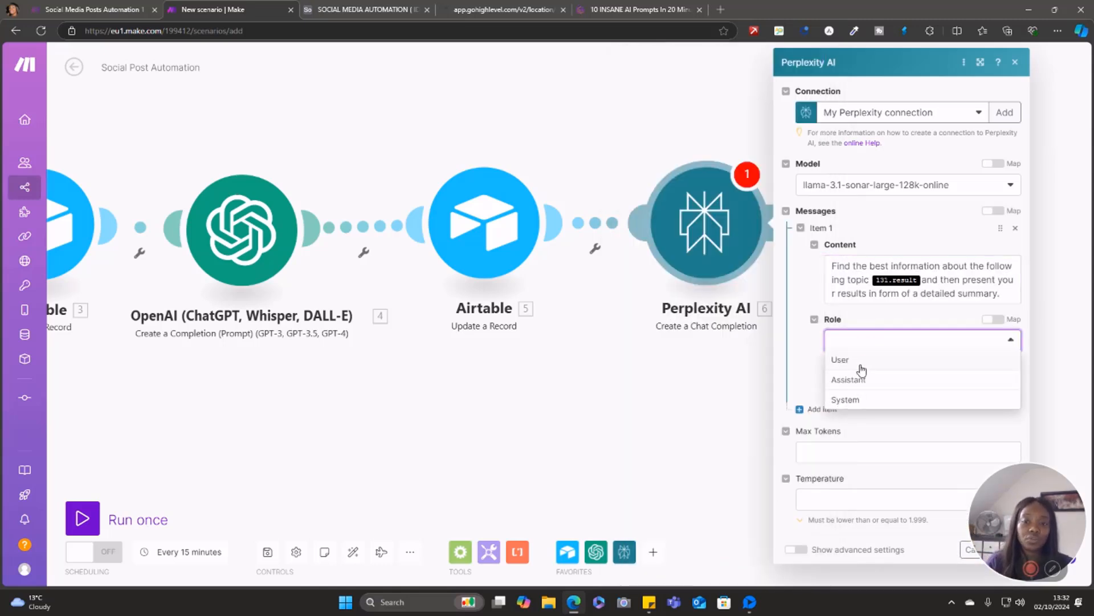
left_click(855, 400)
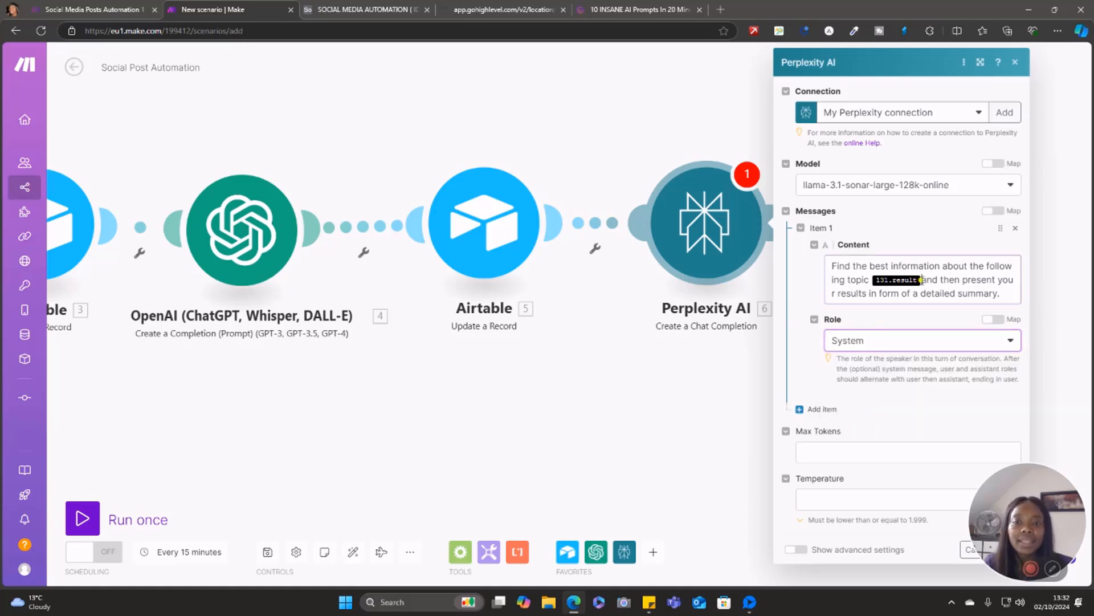
Replace the 131.result variable in the Perplexity prompt with Specific Idea from Airtable module 5, Update a Record.
left_click(924, 279)
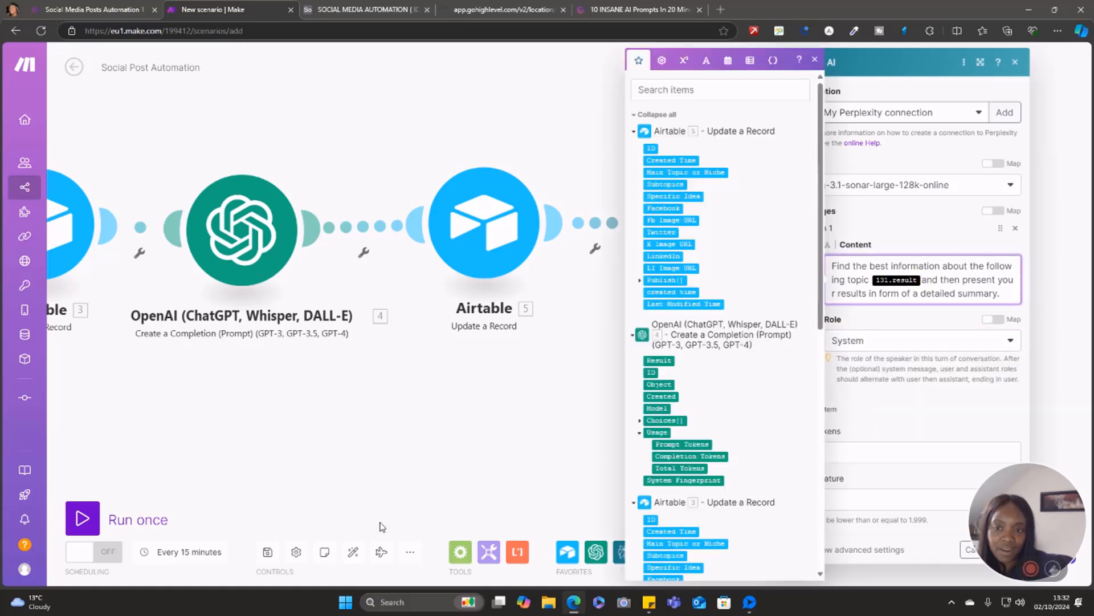
key("BackSpace")
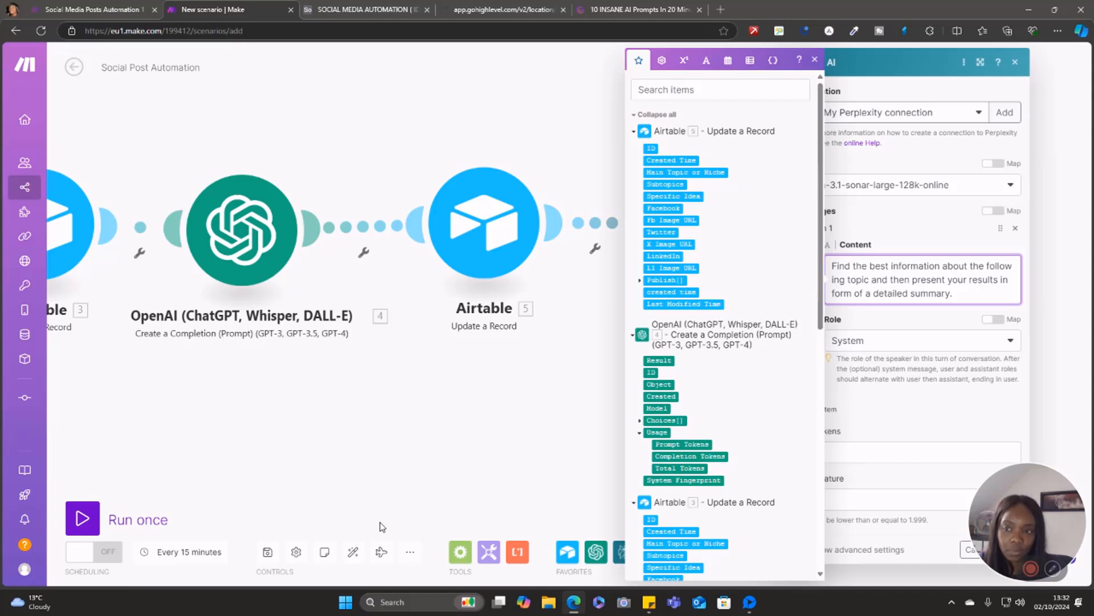
left_click(686, 197)
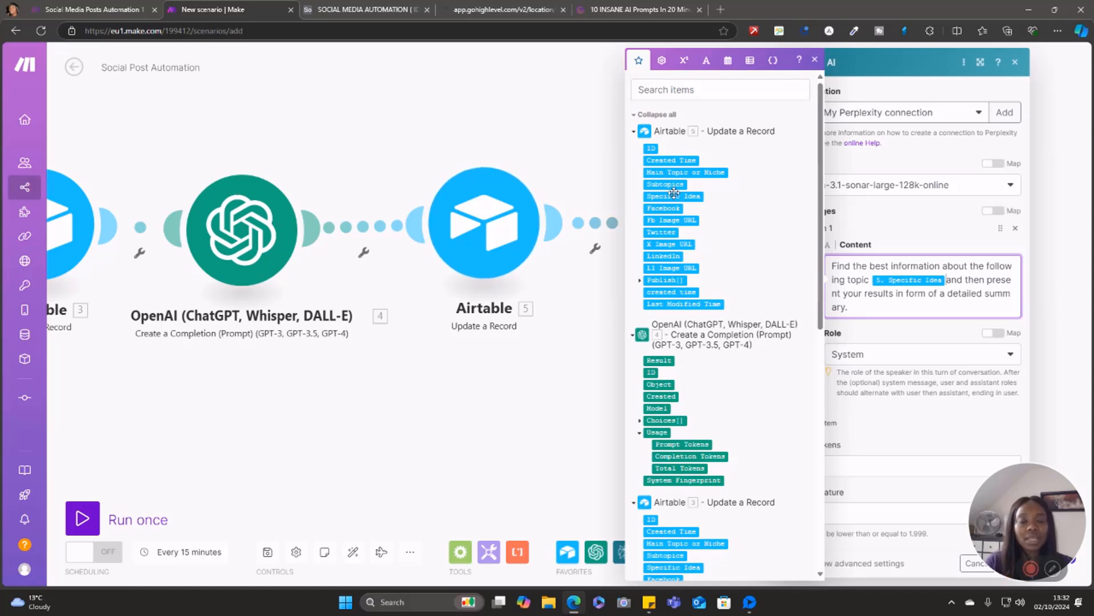
Set the Perplexity AI module's Max Tokens to 1000.
left_click(894, 473)
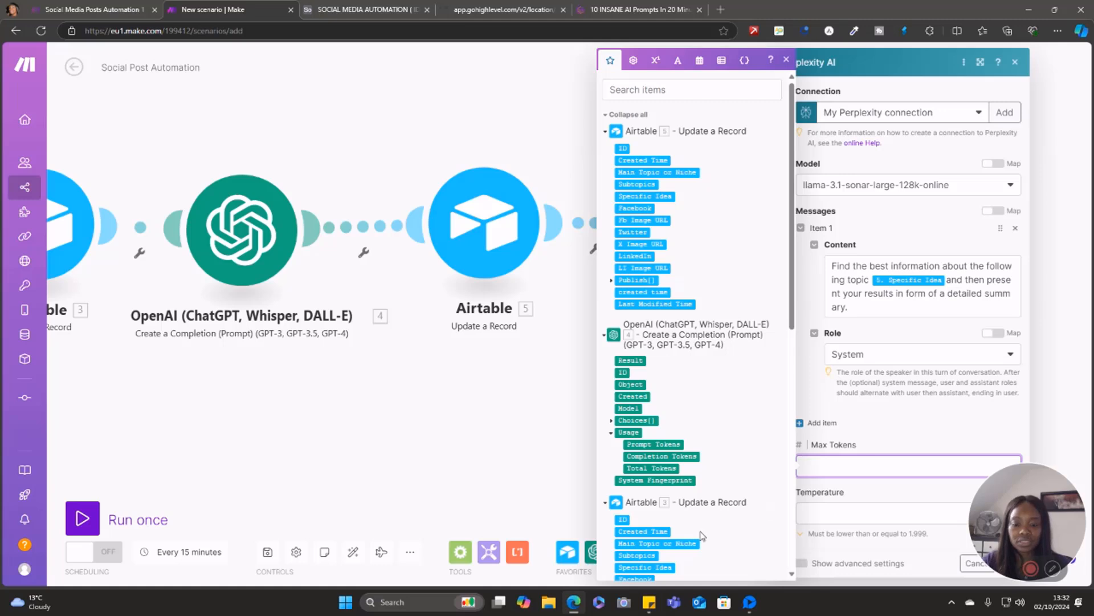
type("100")
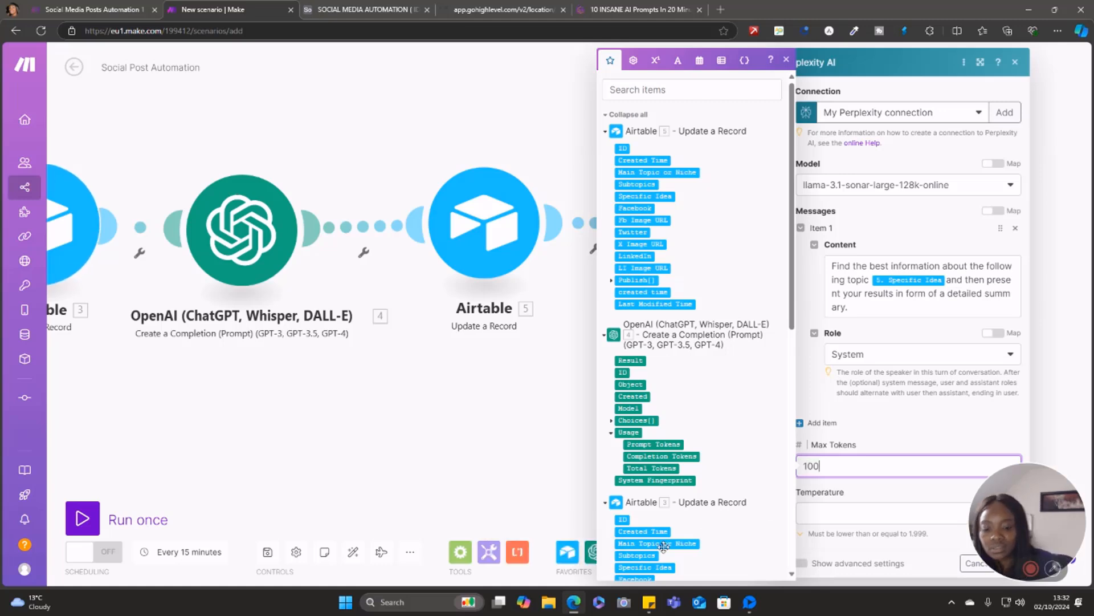
type("00")
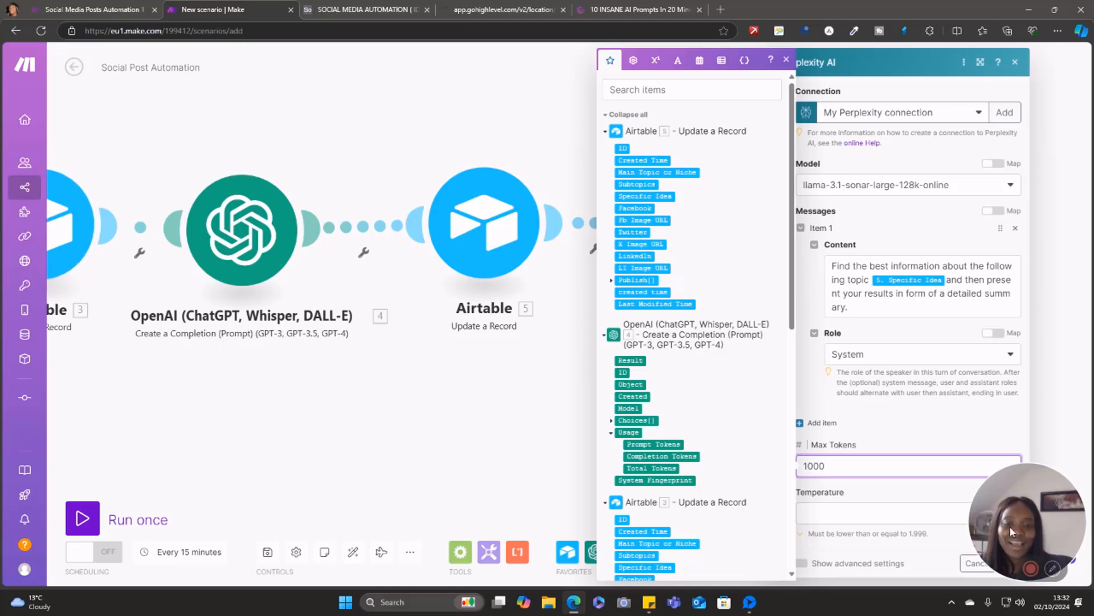
key("BackSpace")
left_click(1035, 471)
left_click_drag(1035, 472, 1039, 393)
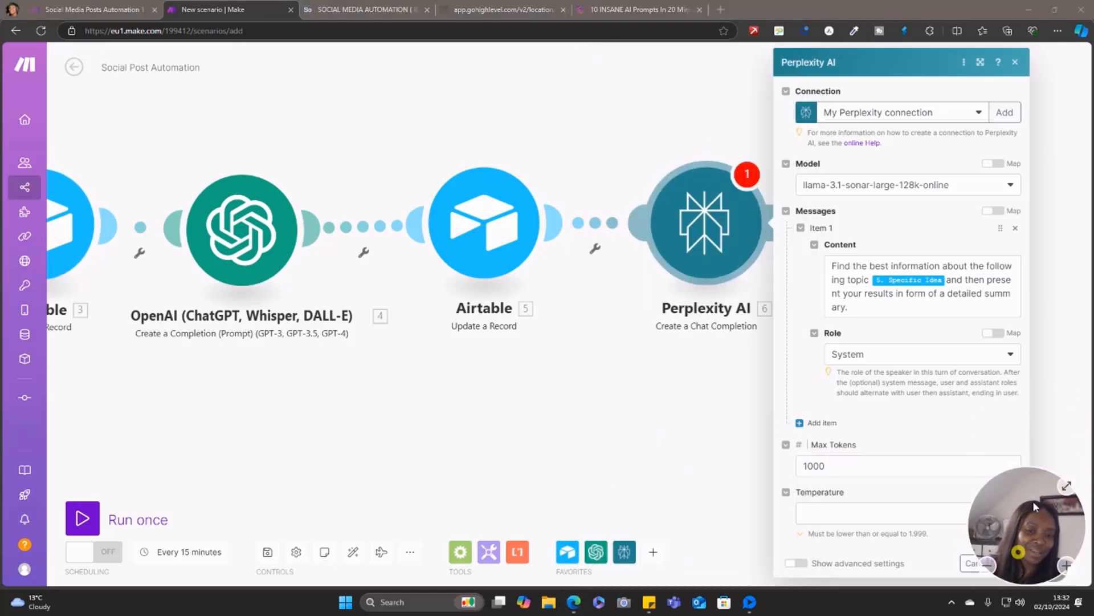
left_click_drag(1033, 501, 1037, 451)
left_click_drag(1032, 521, 1063, 354)
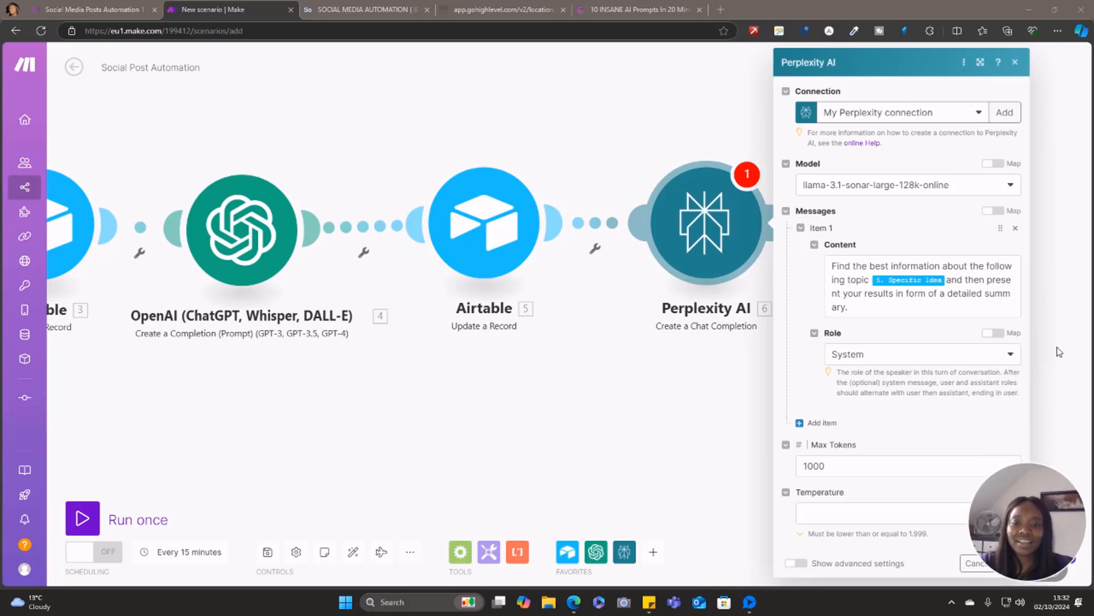
Save the Perplexity AI module settings.
left_click(533, 440)
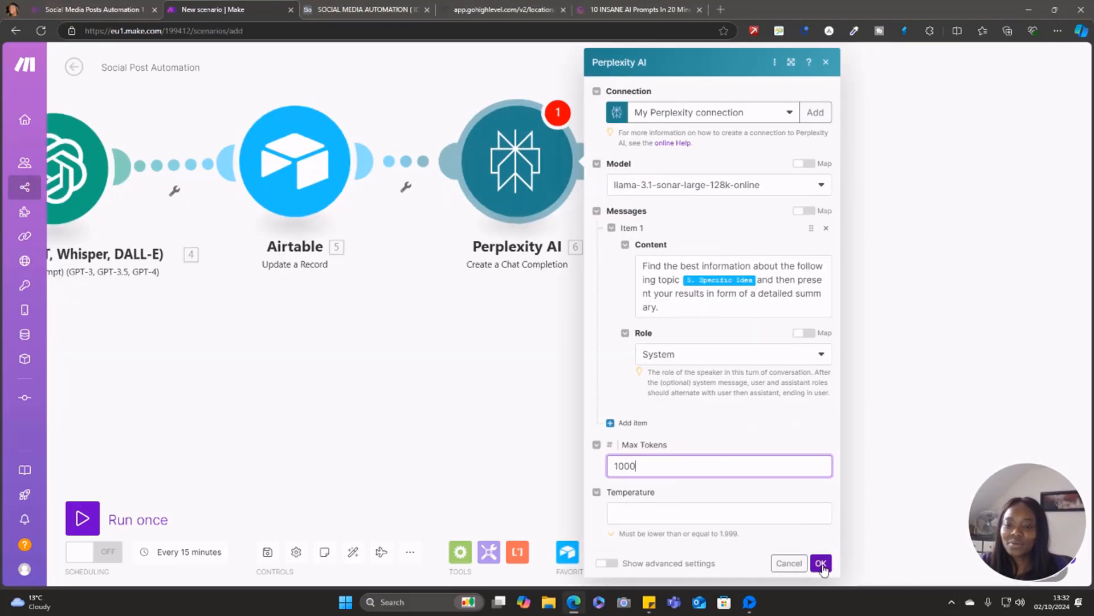
left_click(821, 564)
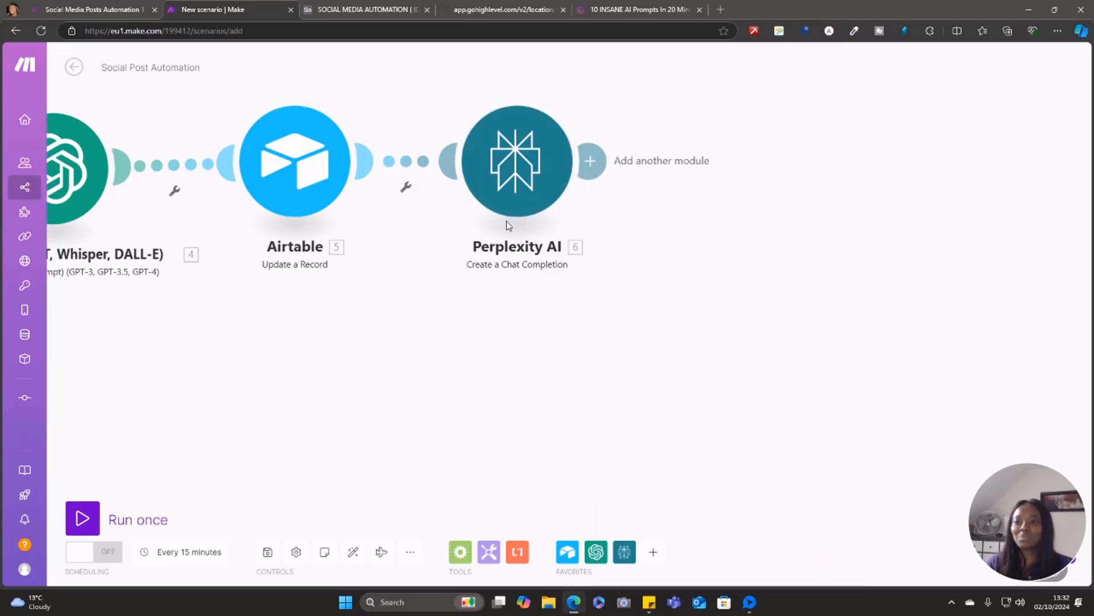
Switch to Airtable and enter "Wellness for new mums" as the Main Topic or Niche of the first record in FOR IDEAS.
left_click_drag(346, 391, 706, 438)
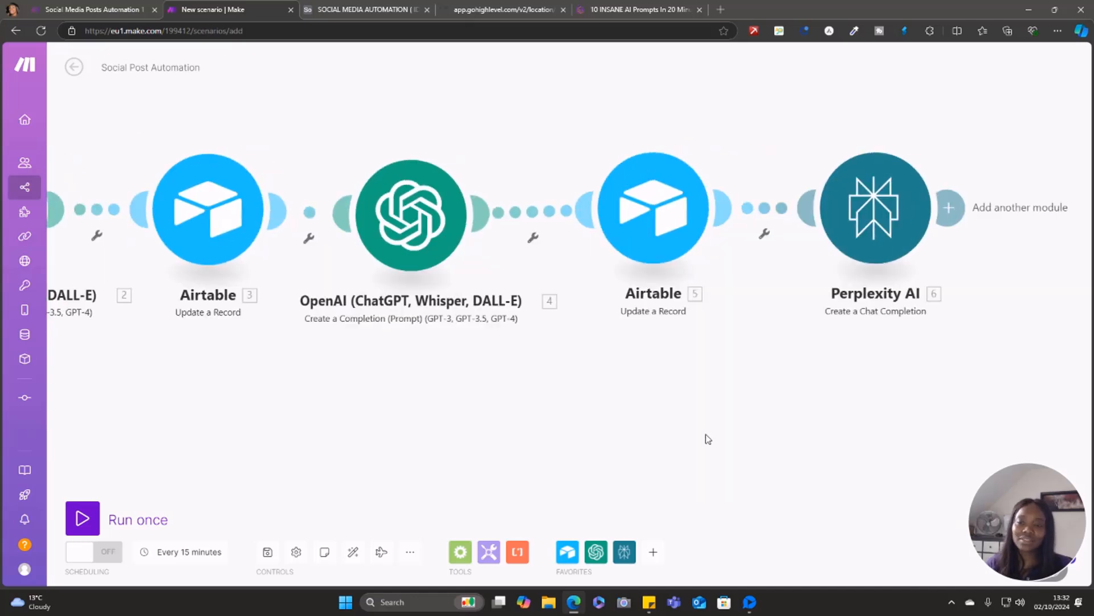
left_click(354, 11)
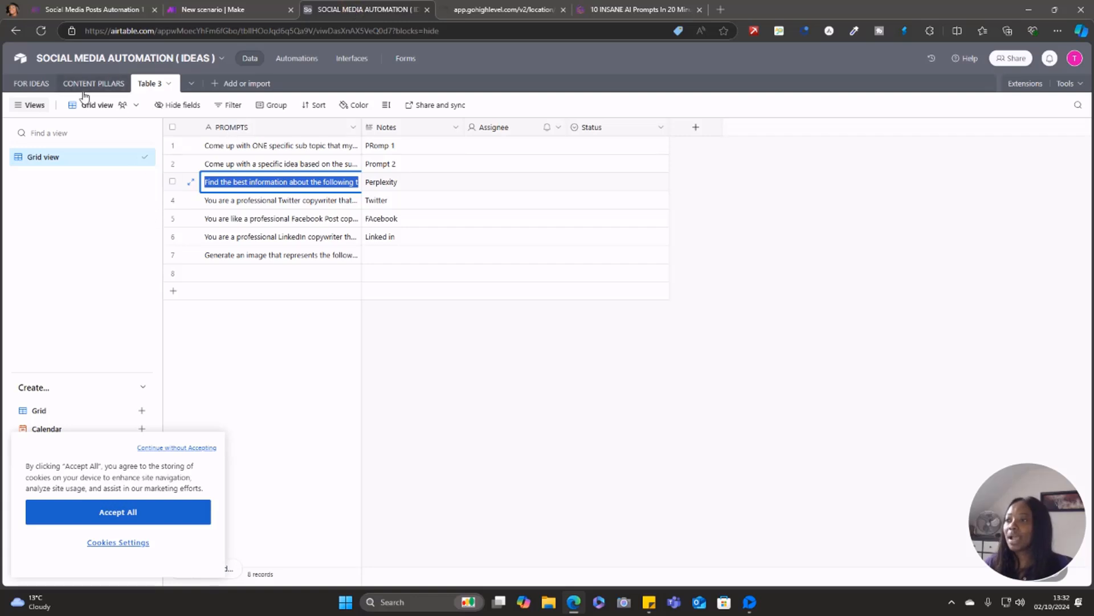
left_click(40, 86)
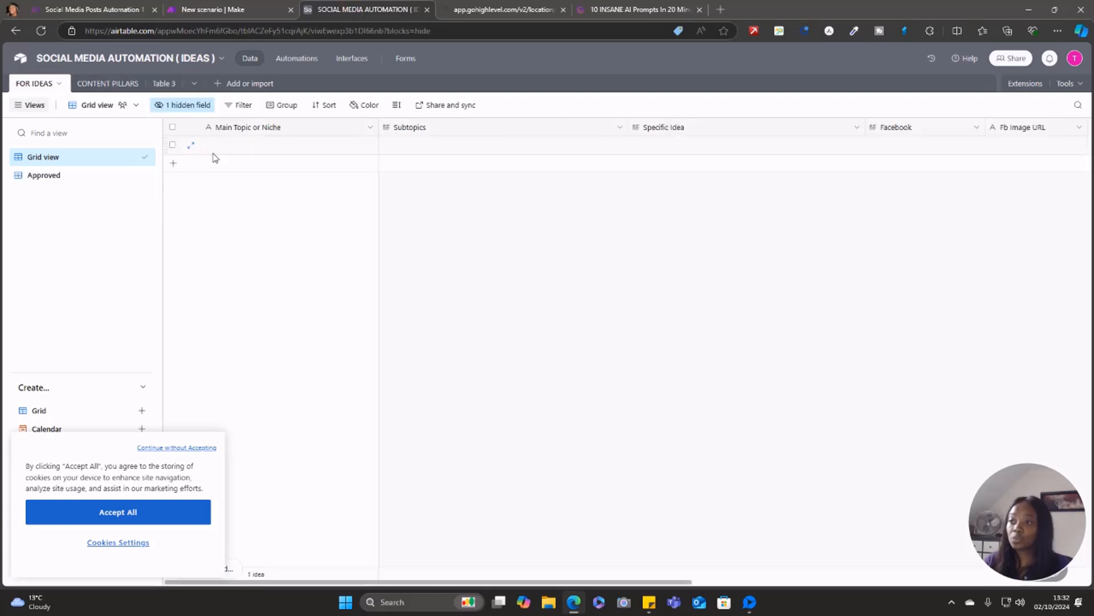
left_click(218, 151)
double_click(229, 146)
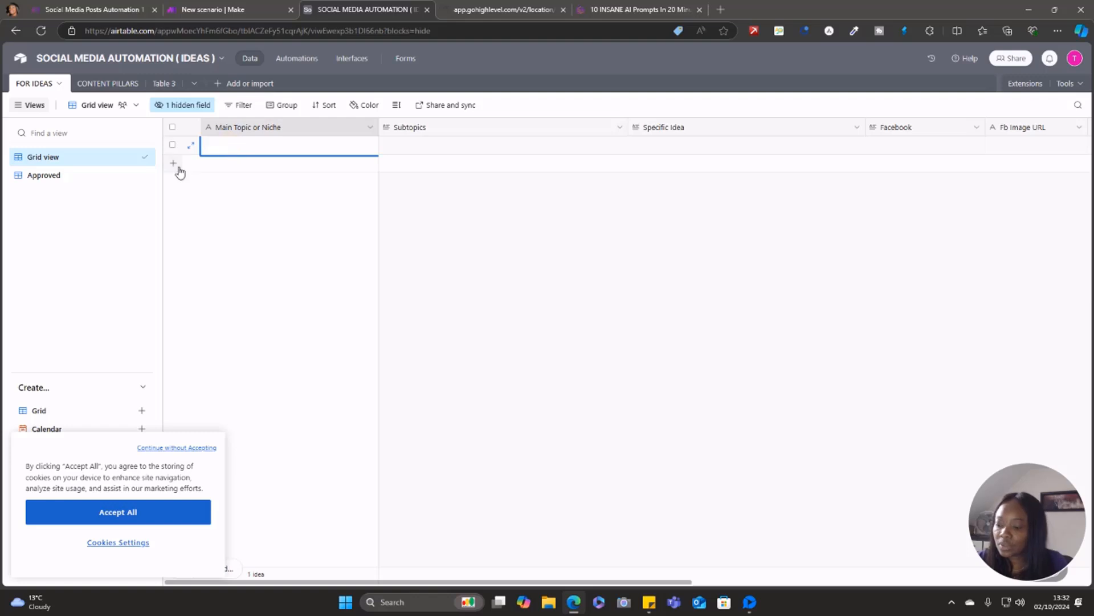
type("Wellness for new mums")
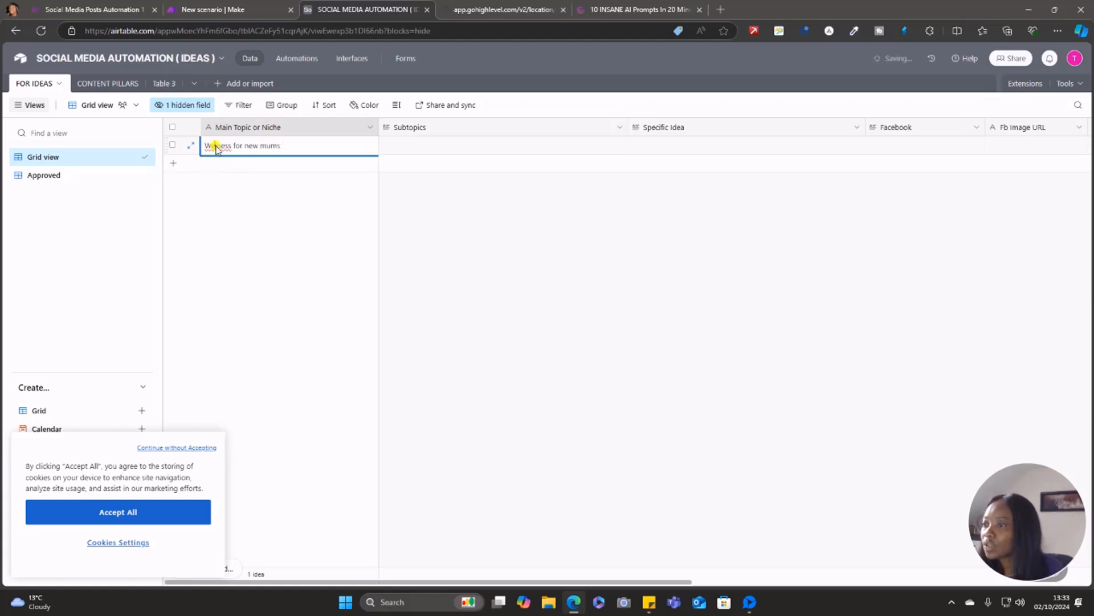
left_click(236, 209)
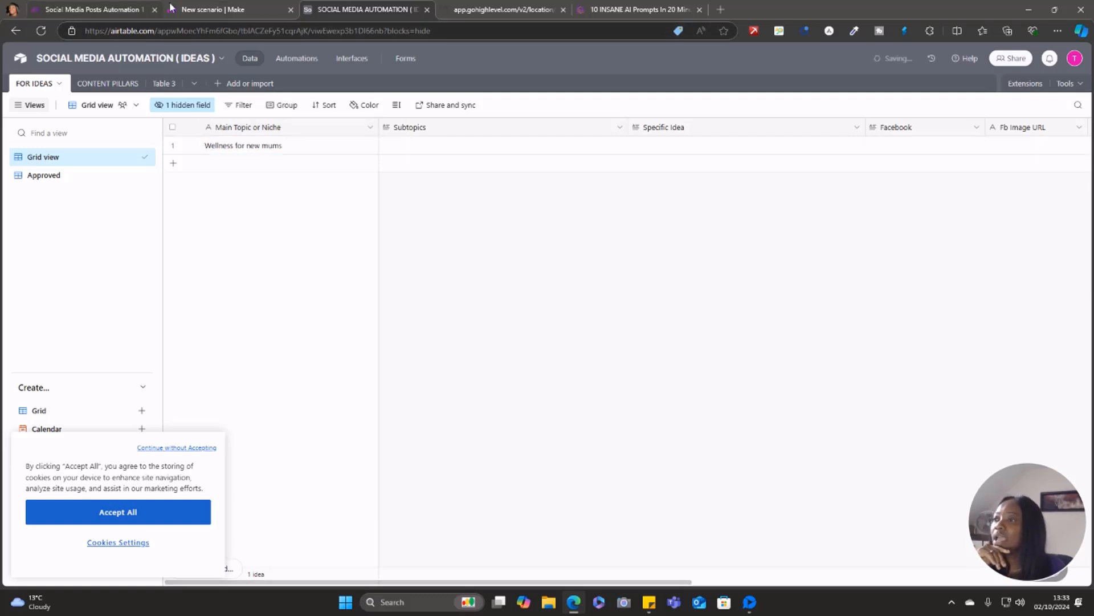
Return to Make and run the Social Post Automation scenario once.
left_click(193, 14)
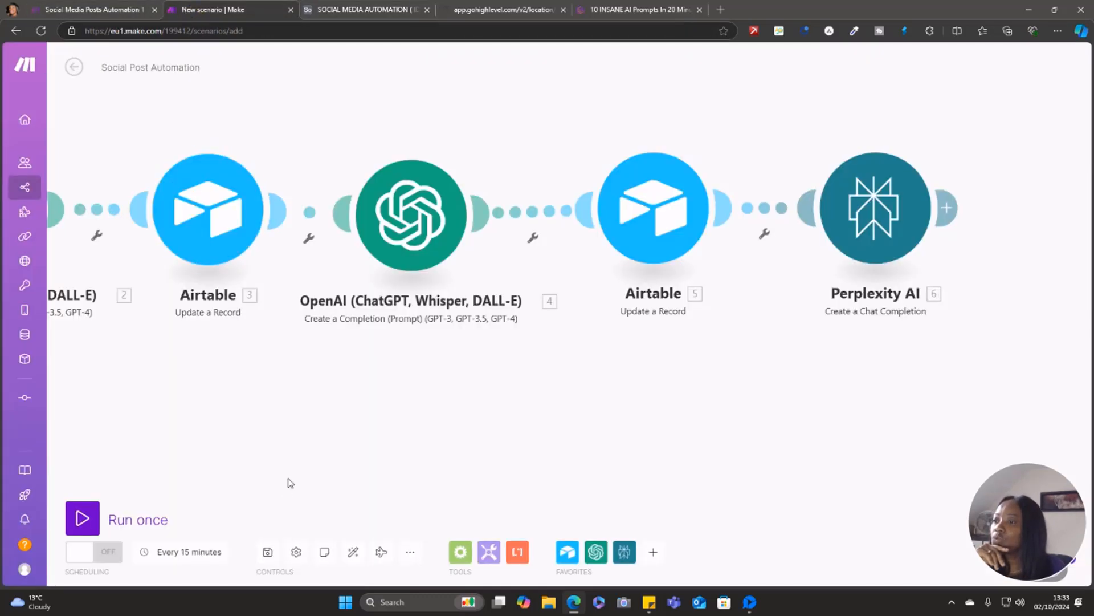
left_click_drag(293, 477, 574, 479)
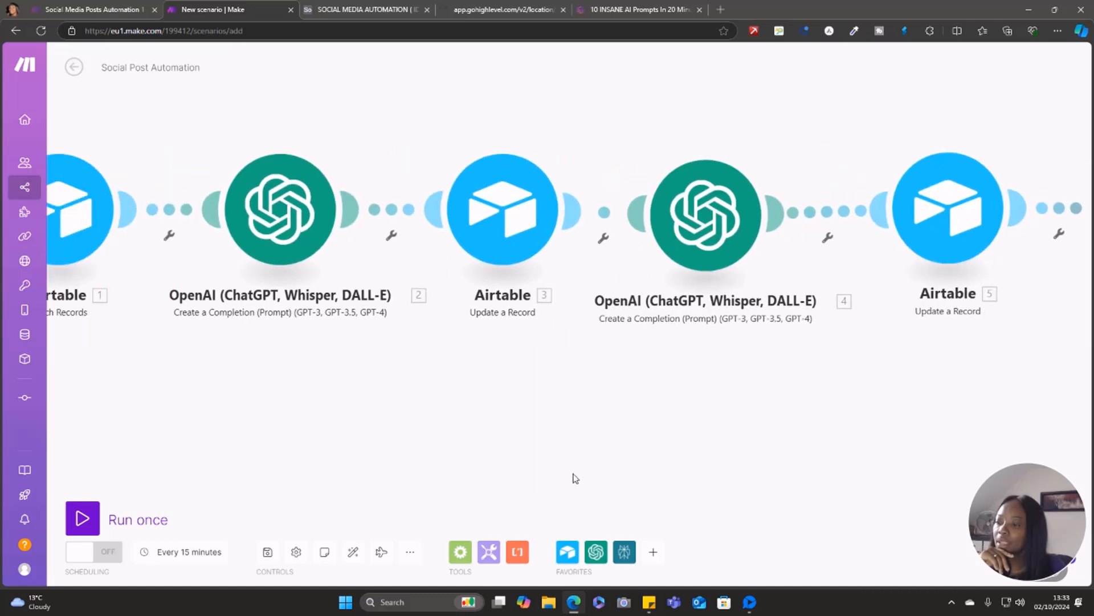
left_click(86, 529)
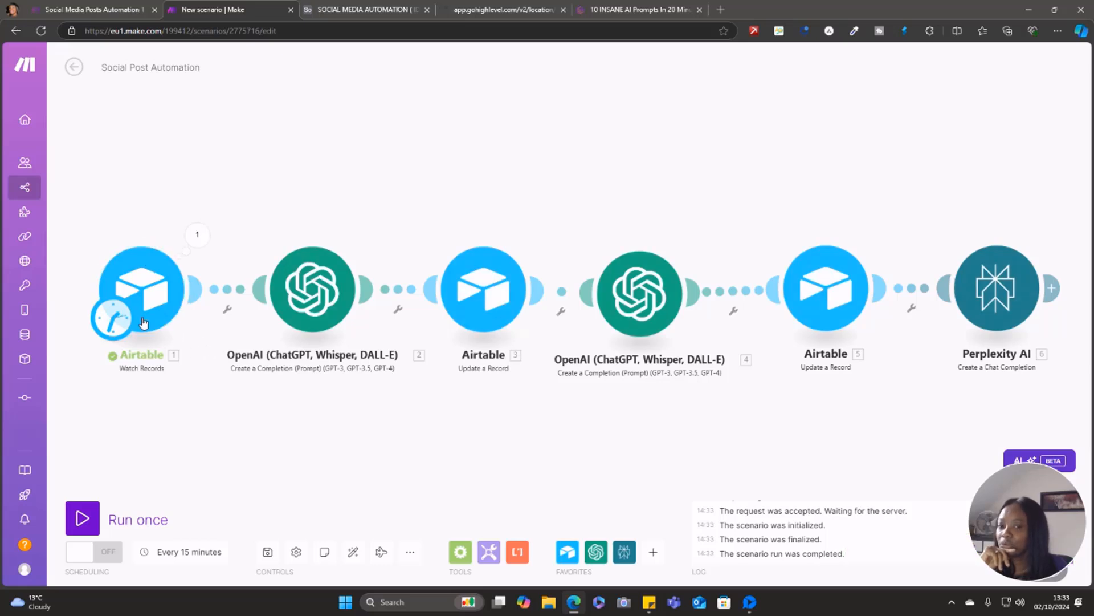
Set the Airtable Watch Records module to start from All records and run the scenario once again.
right_click(144, 297)
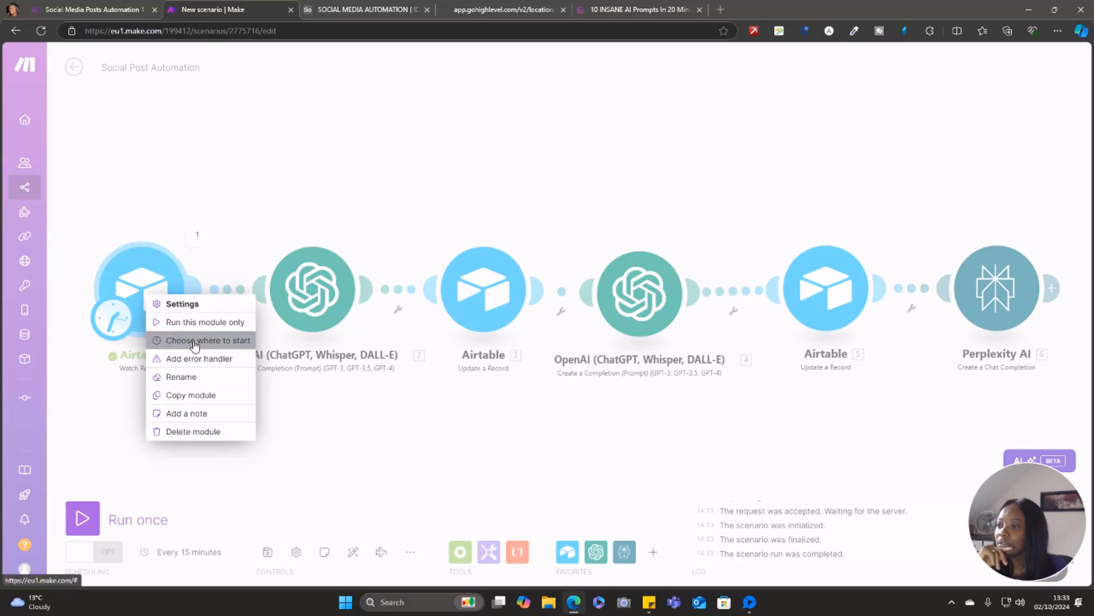
left_click(192, 342)
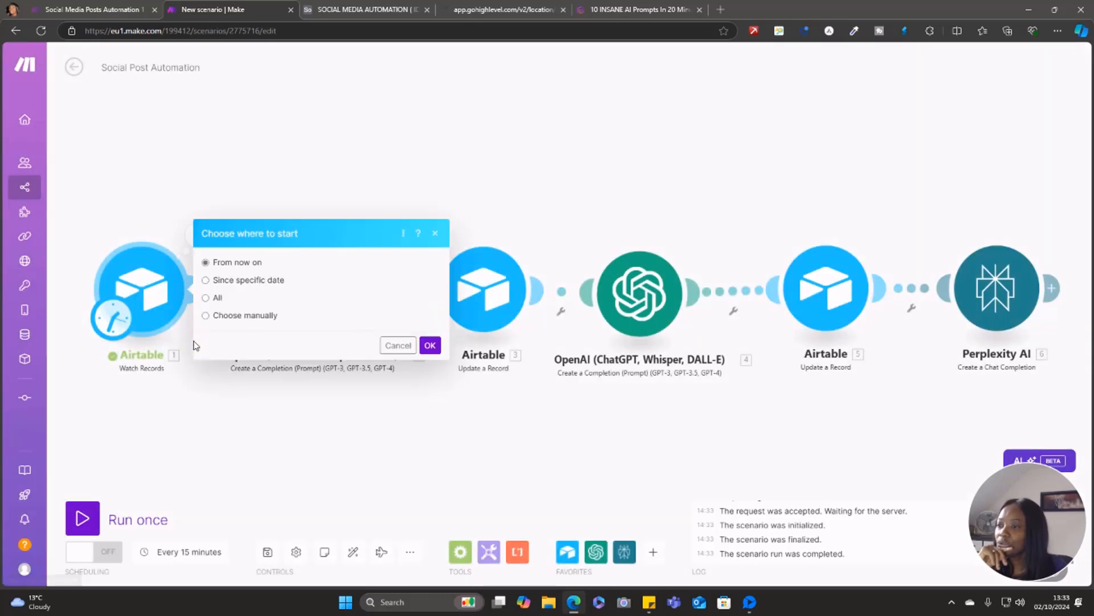
left_click(207, 297)
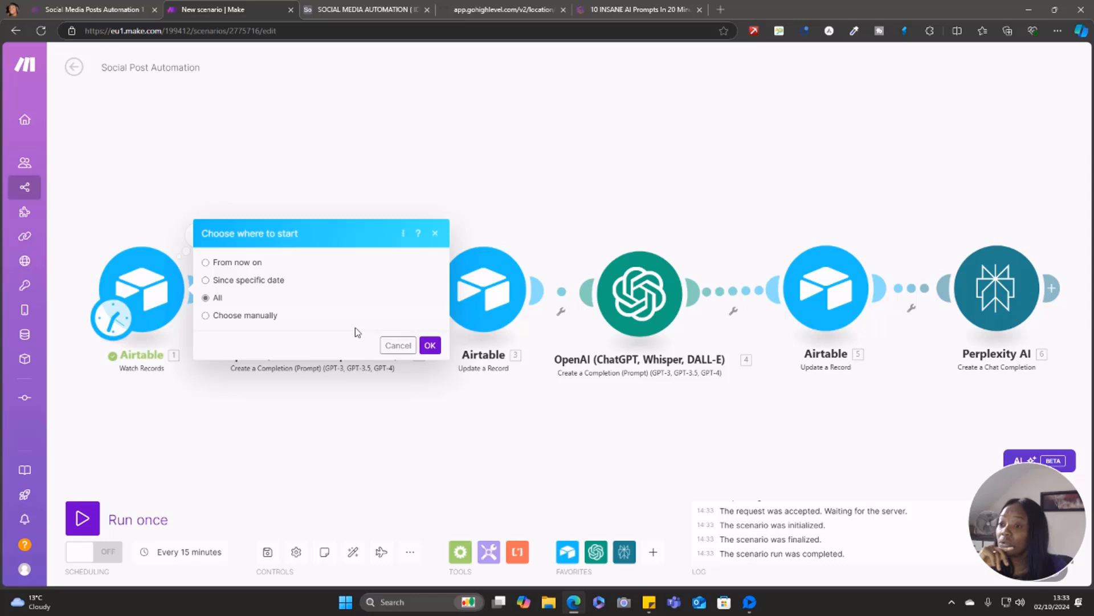
left_click(430, 344)
left_click(83, 518)
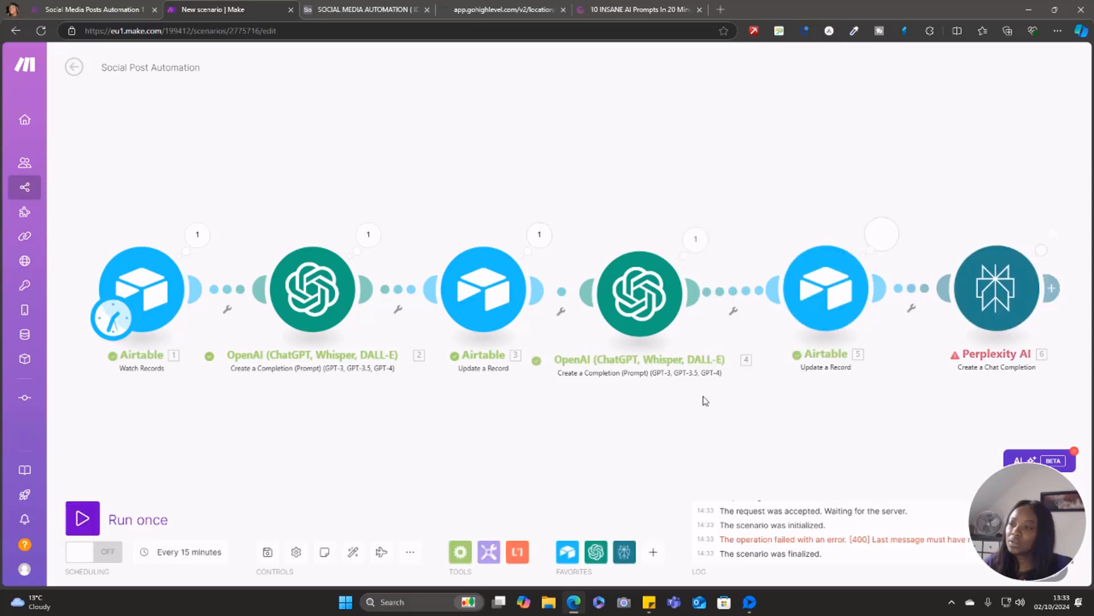
Examine the run details of the Perplexity AI module's failed operation.
left_click_drag(1004, 302, 1034, 311)
left_click(1064, 237)
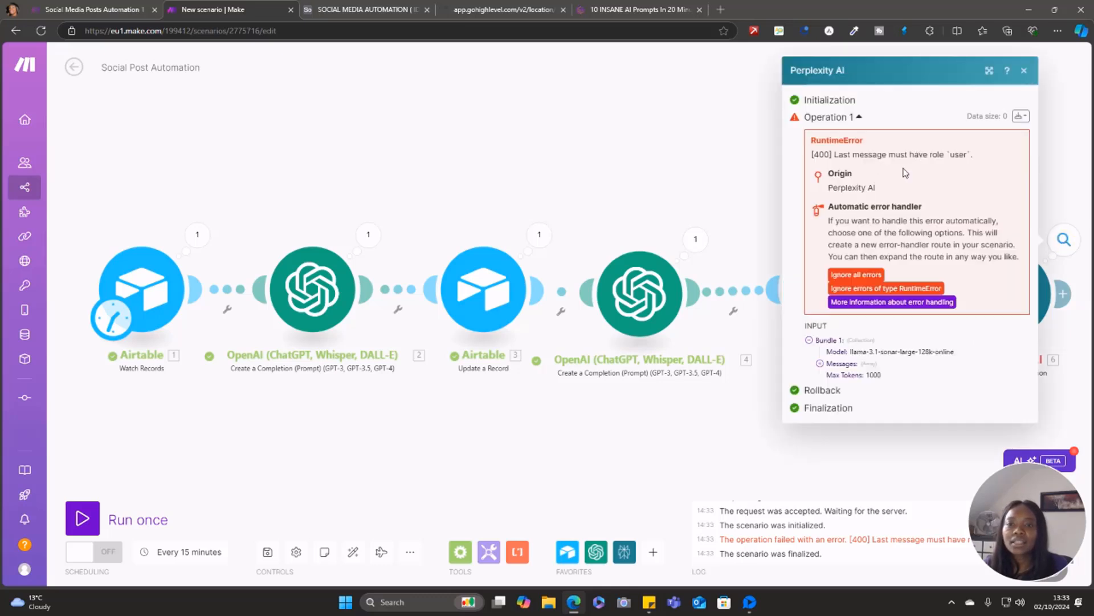
left_click(1024, 69)
Change the Perplexity AI message role to User, save the module and rerun the scenario.
left_click(1015, 316)
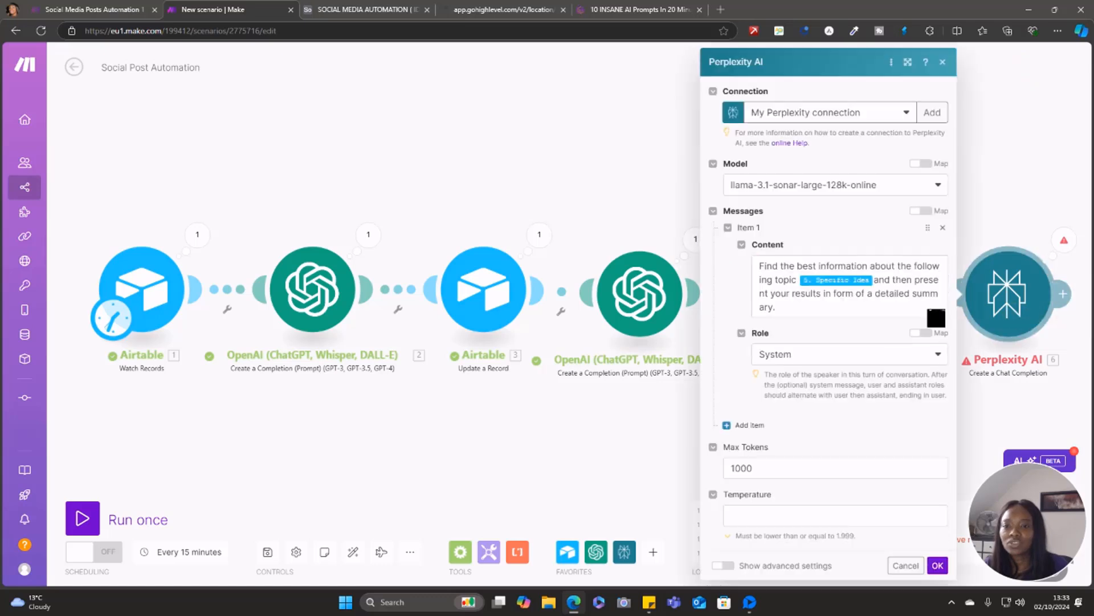
left_click(880, 354)
left_click(789, 380)
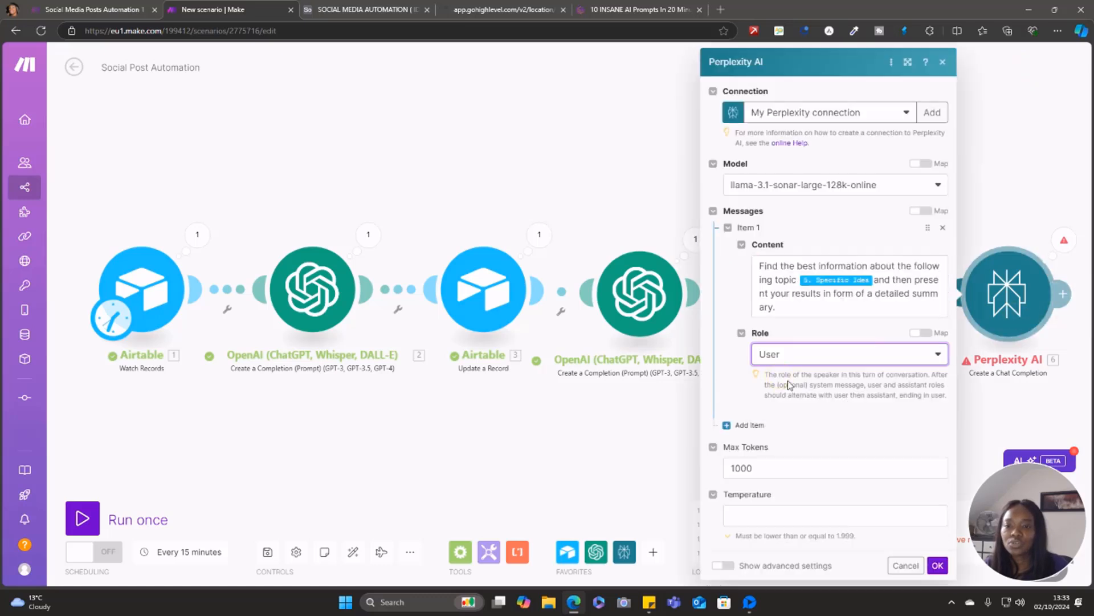
left_click(937, 565)
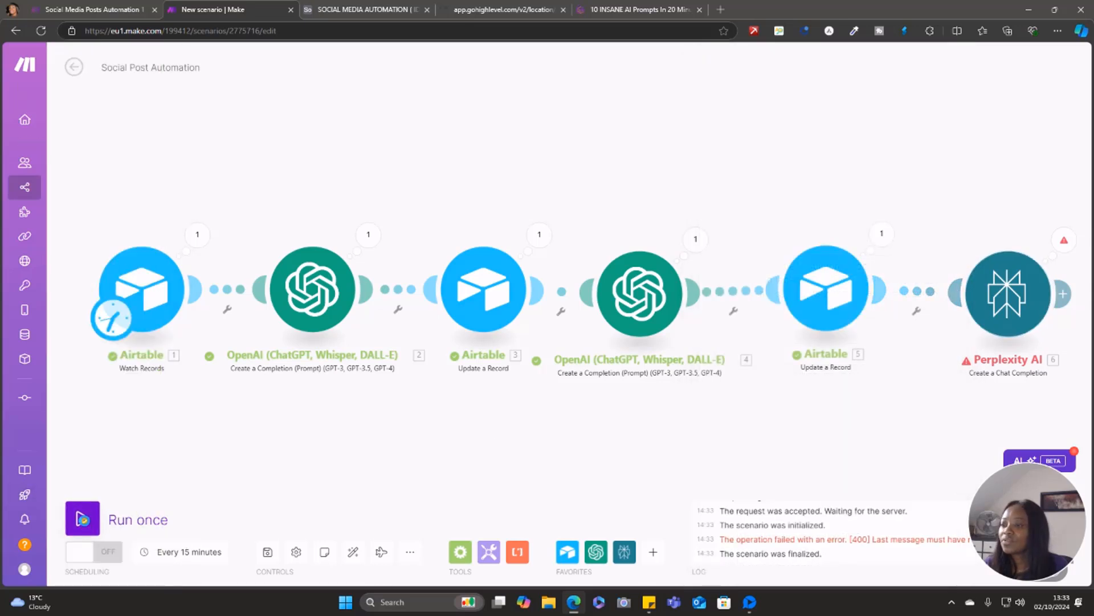
left_click(85, 521)
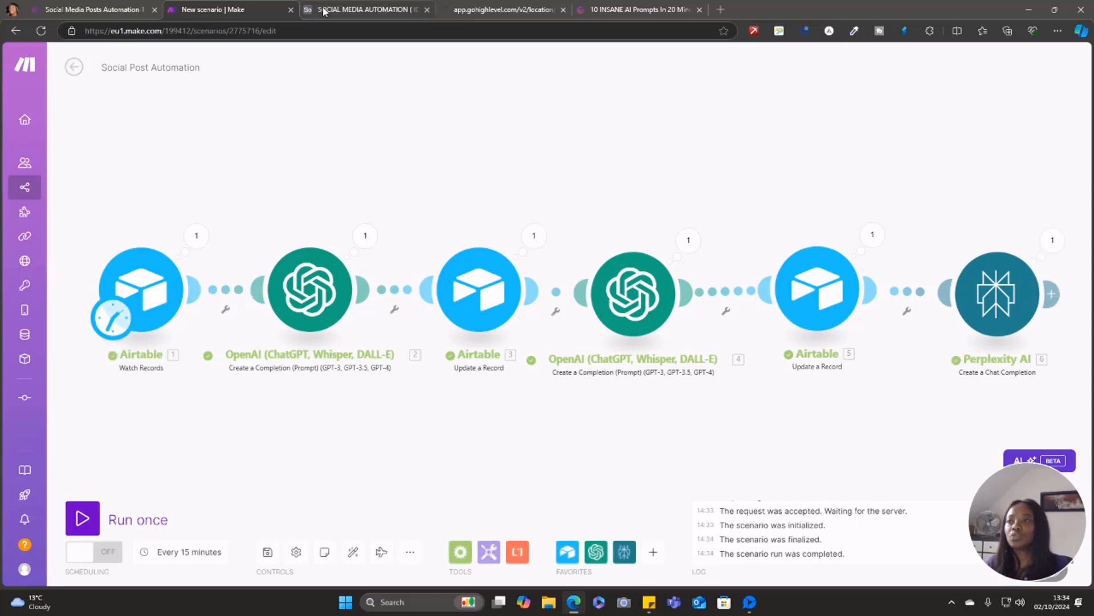
Check the generated text in the Specific Idea field of the Airtable record in FOR IDEAS.
left_click(357, 8)
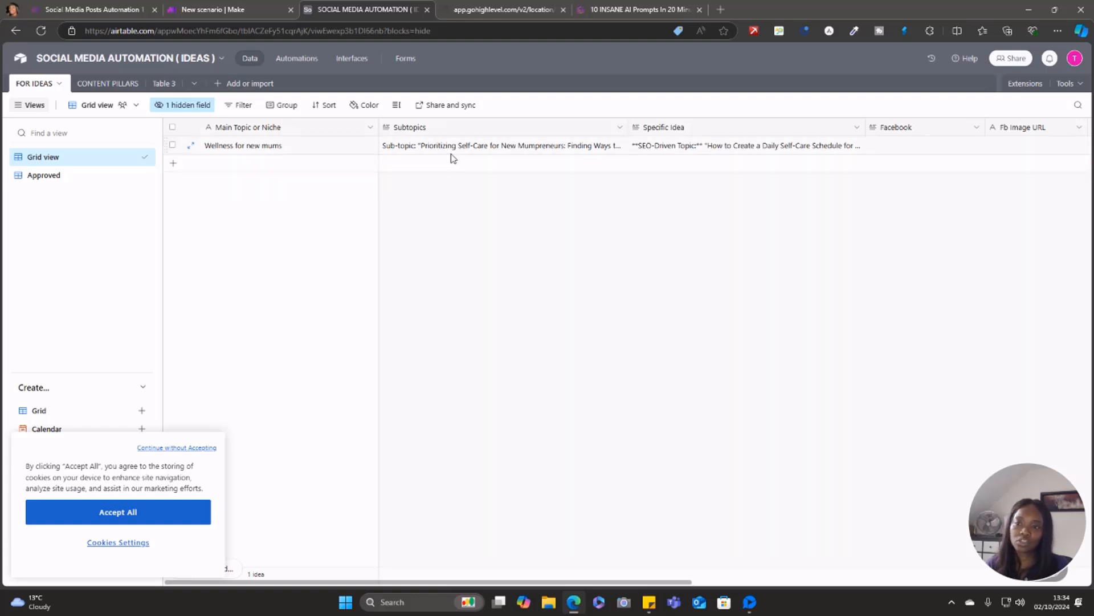
left_click(728, 151)
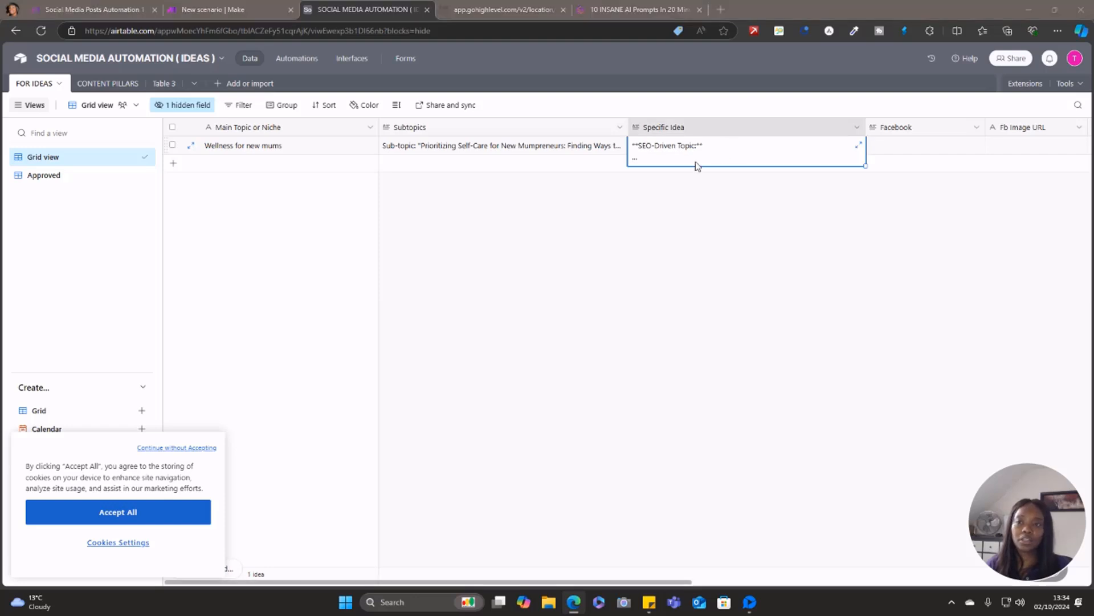
left_click(857, 146)
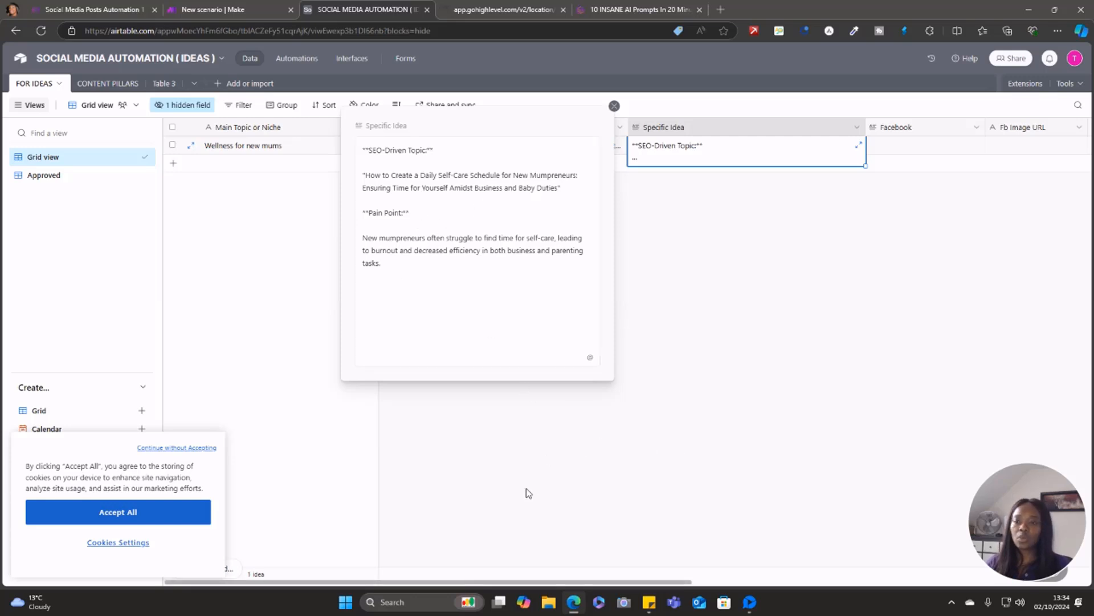
left_click(454, 453)
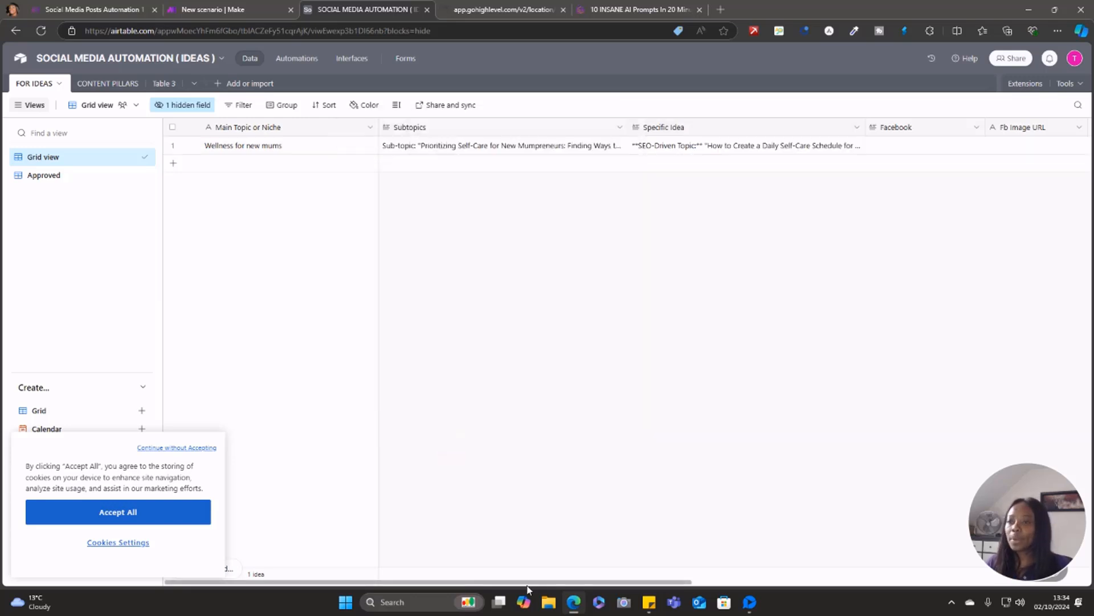
Back in Make, add a Flow Control Router after the Perplexity AI module.
left_click(216, 8)
left_click_drag(857, 412, 545, 424)
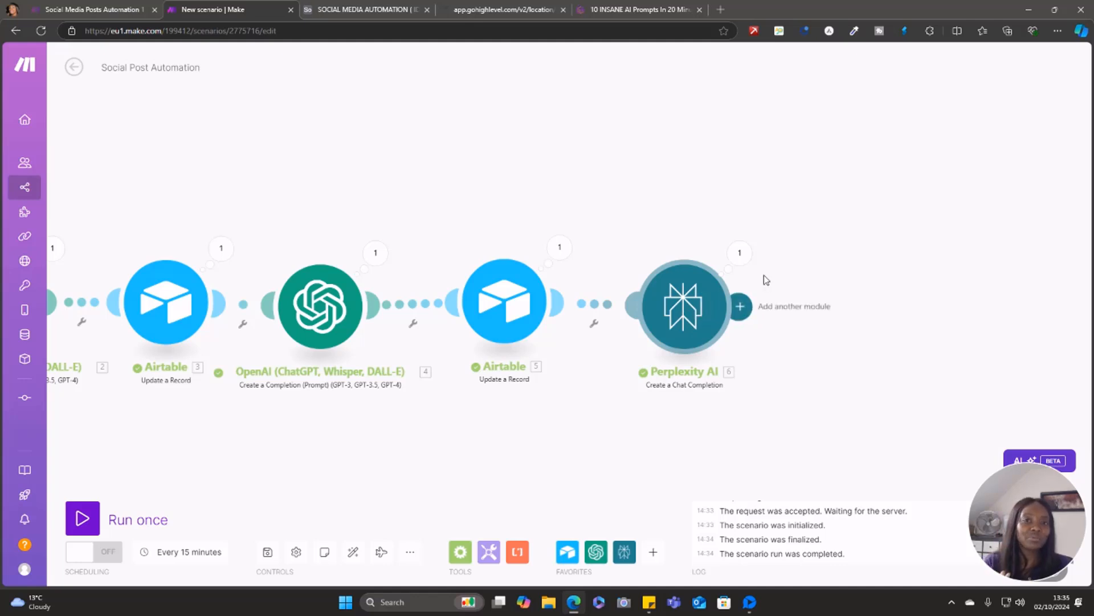
left_click(745, 313)
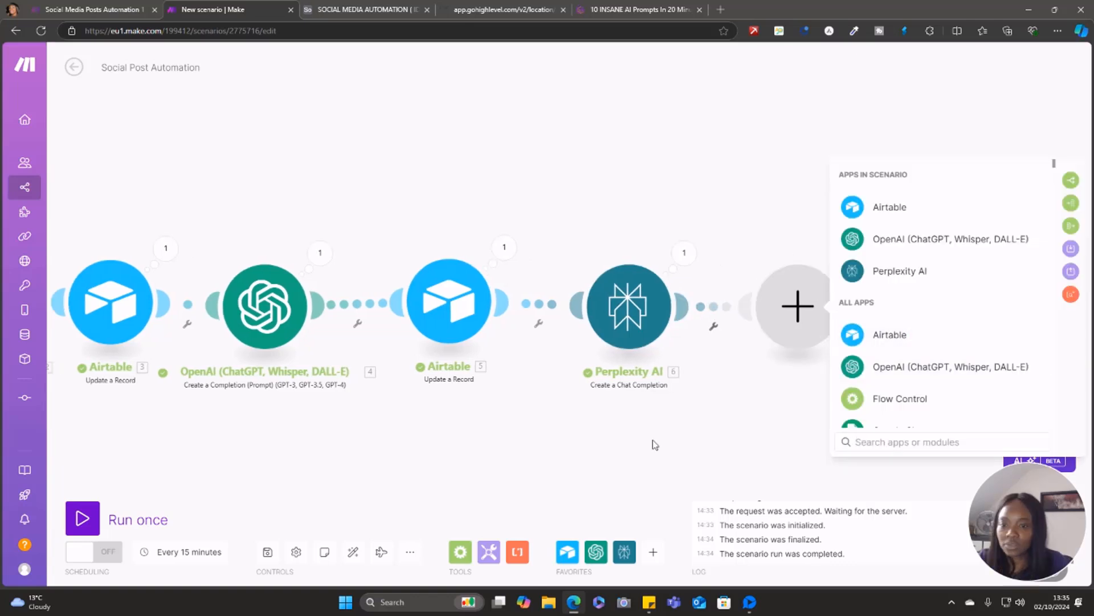
type("router")
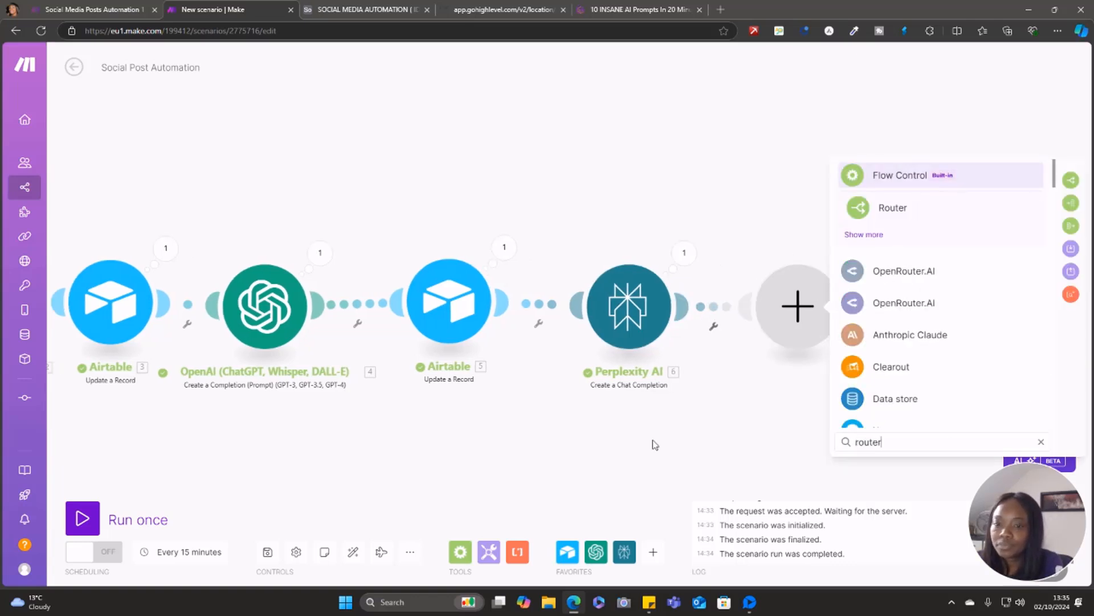
left_click(900, 211)
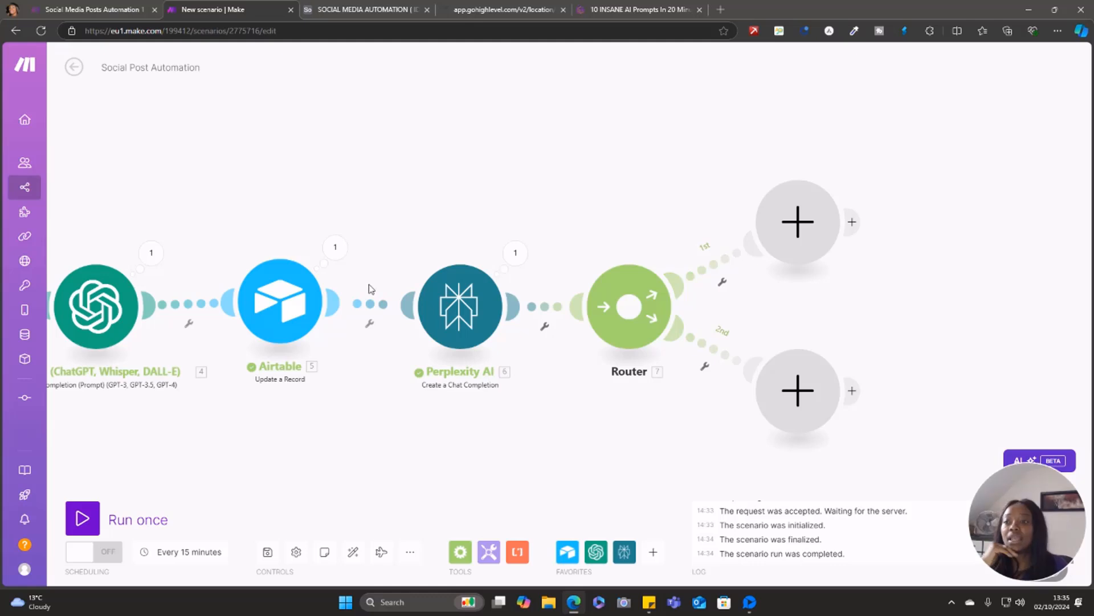
Clone OpenAI module 4 and attach the copy to the Router's first route in place of the empty module.
left_click_drag(367, 453, 431, 456)
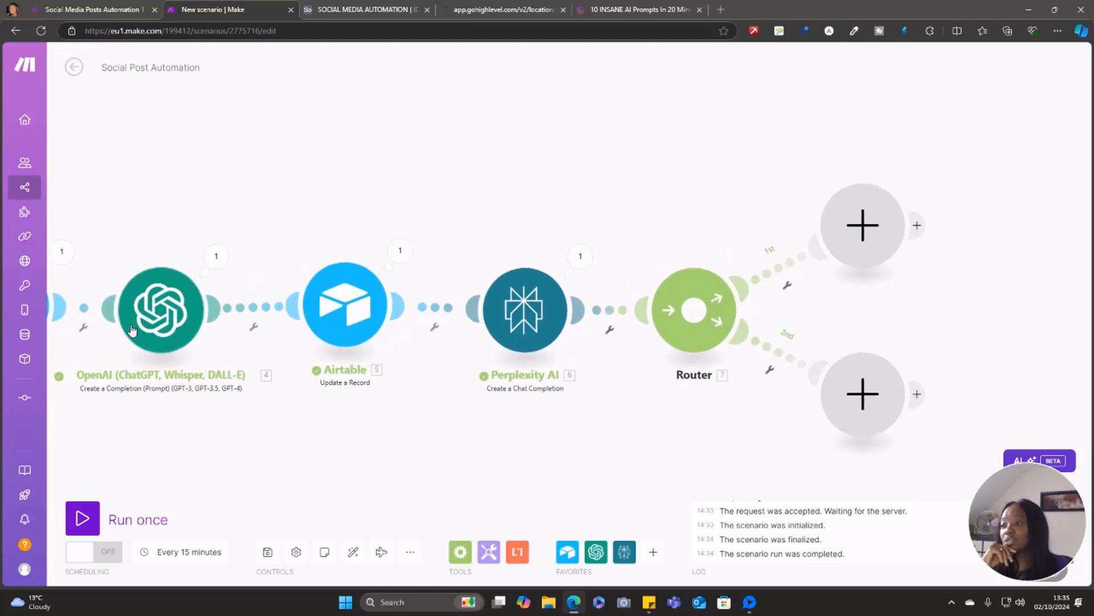
right_click(164, 319)
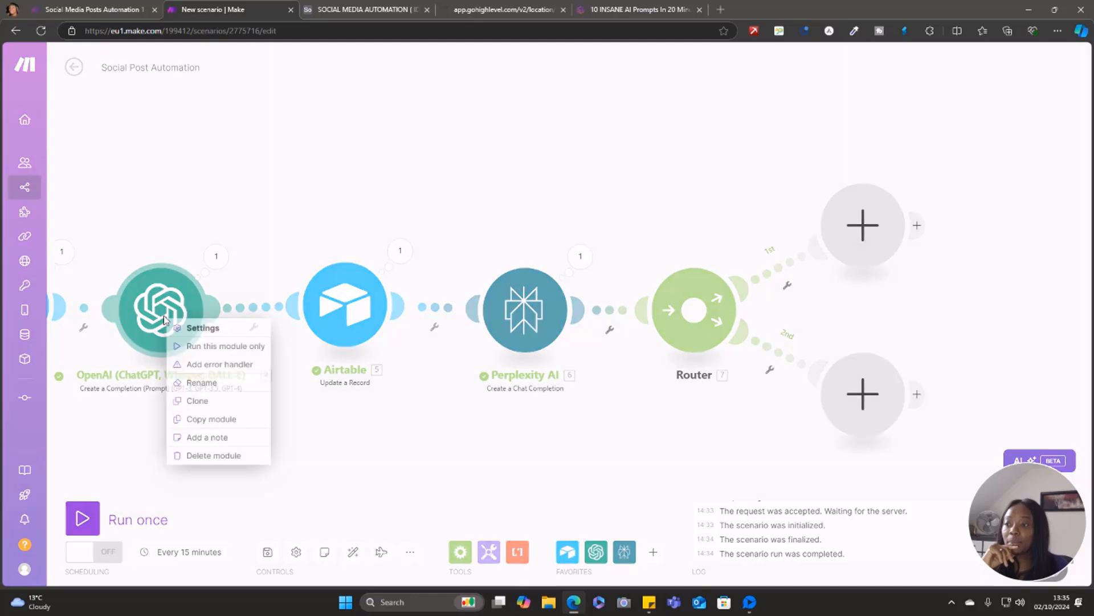
left_click(200, 399)
mouse_move(208, 373)
left_mouse_down()
mouse_move(1013, 314)
mouse_move(971, 236)
mouse_move(910, 222)
left_mouse_up()
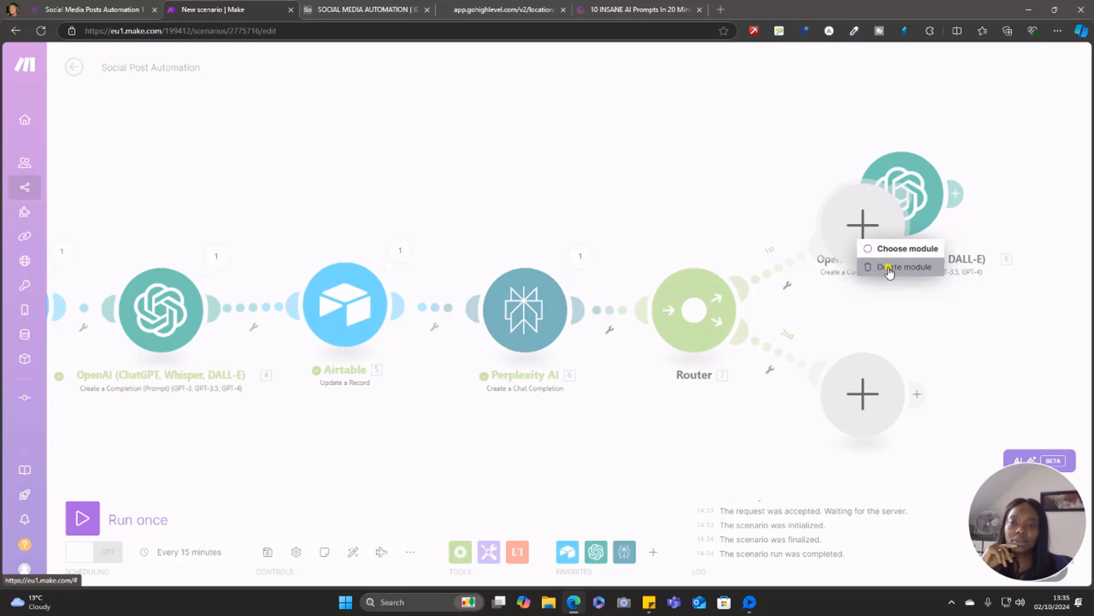
left_click(890, 271)
left_click_drag(909, 209, 864, 216)
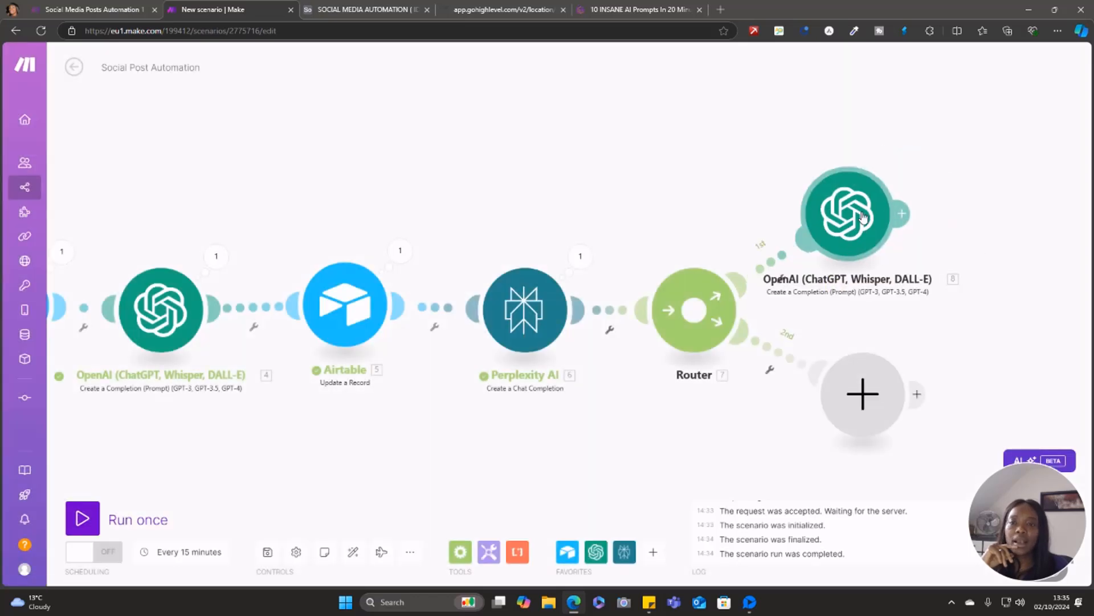
Cut the entire Message 2 content out of the cloned OpenAI module on the first route.
left_click(858, 217)
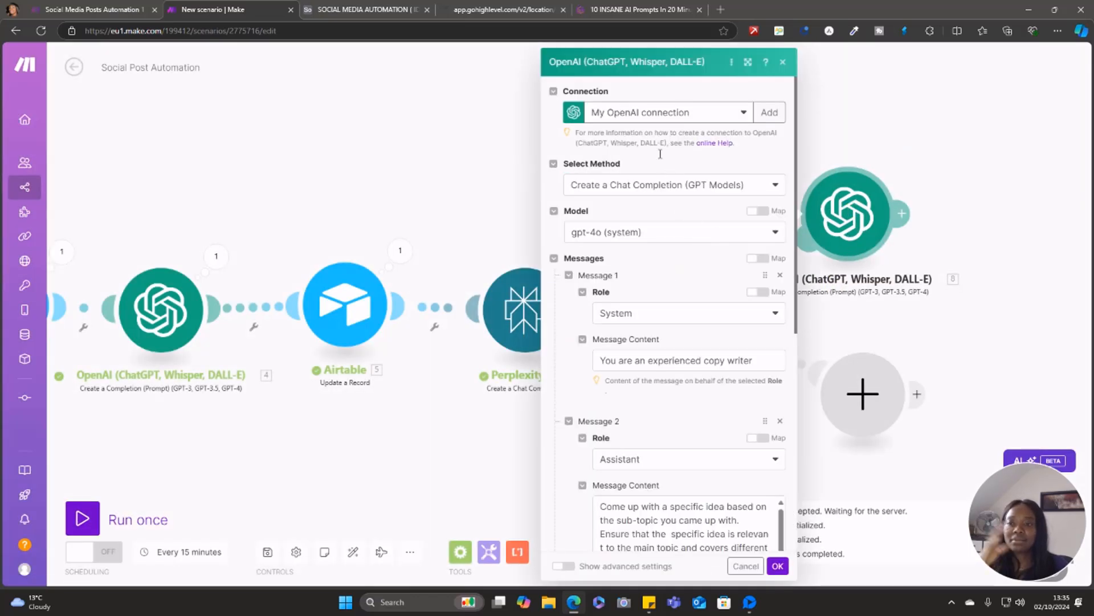
scroll(680, 418, "down", 4)
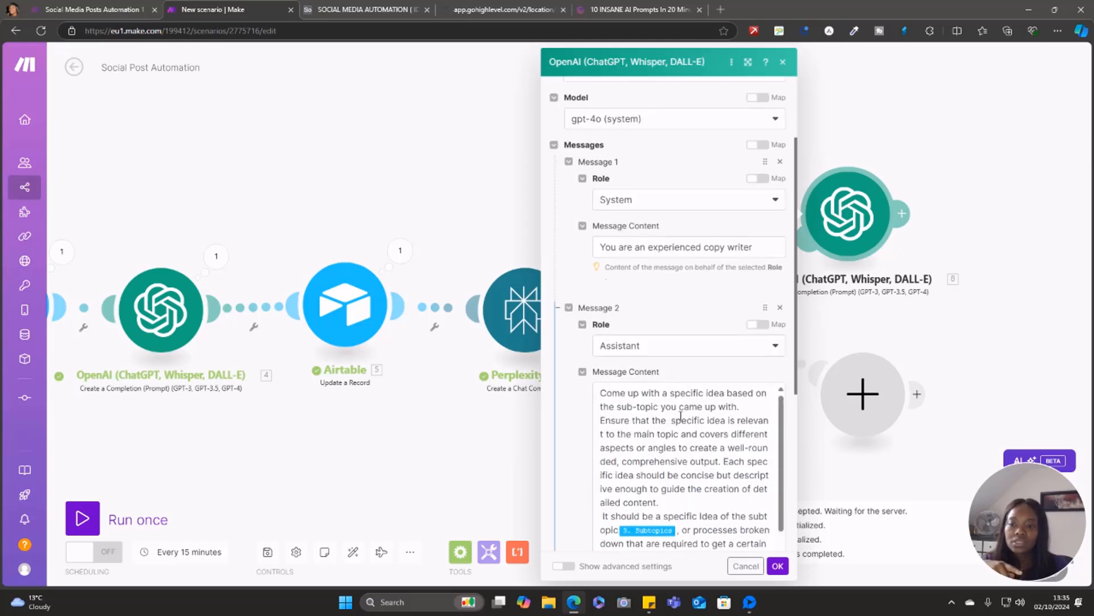
left_click_drag(597, 279, 663, 528)
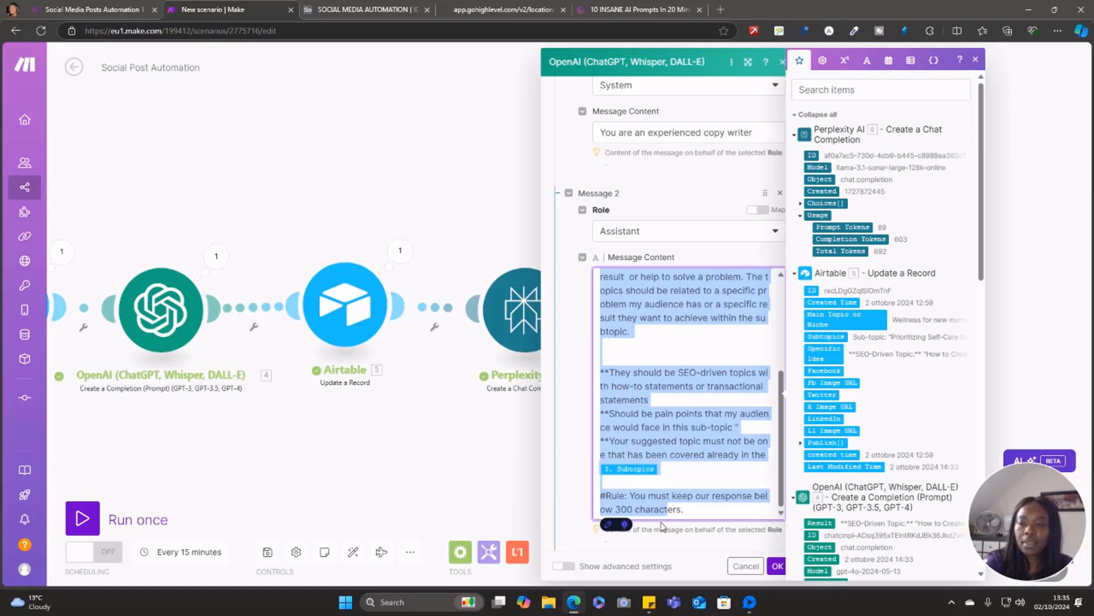
key("ctrl+x")
Switch to Airtable and copy the full Twitter copywriter prompt from the PROMPTS field in Table 3.
left_click(361, 12)
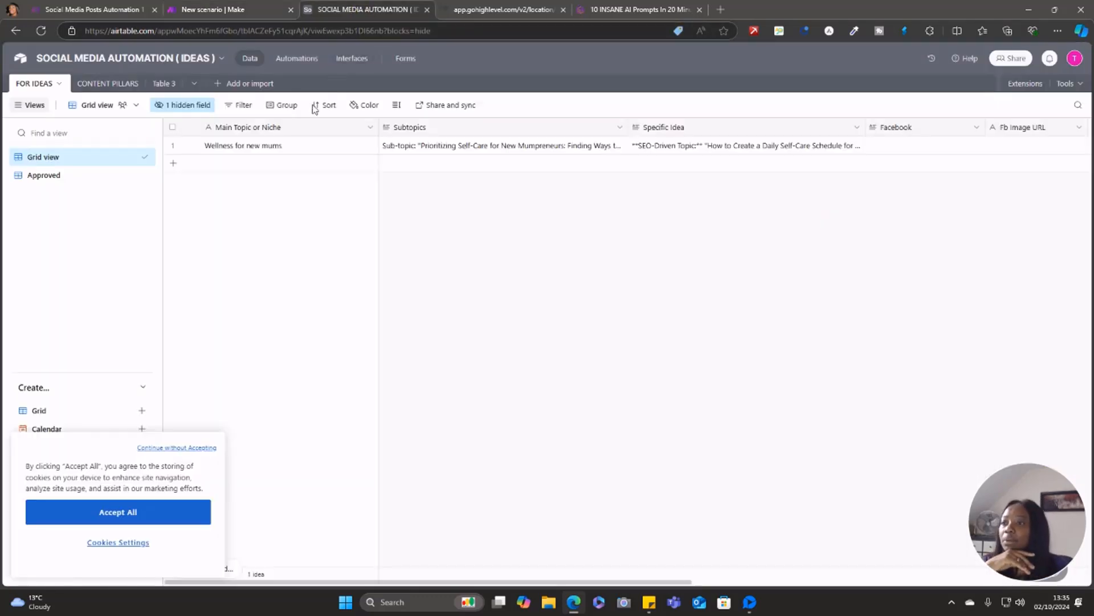
left_click(161, 83)
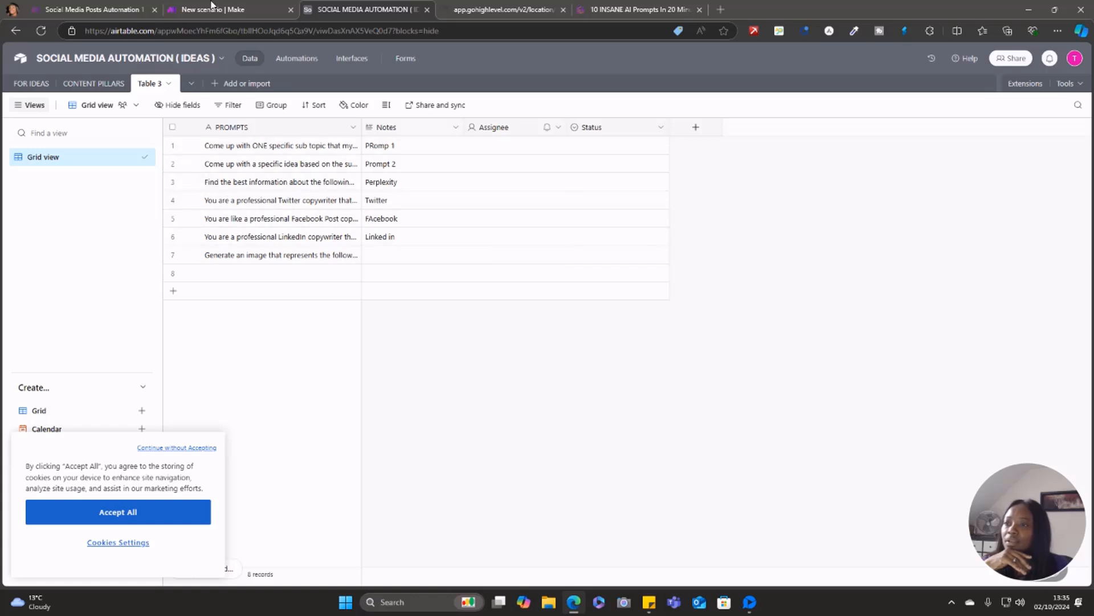
left_click(201, 18)
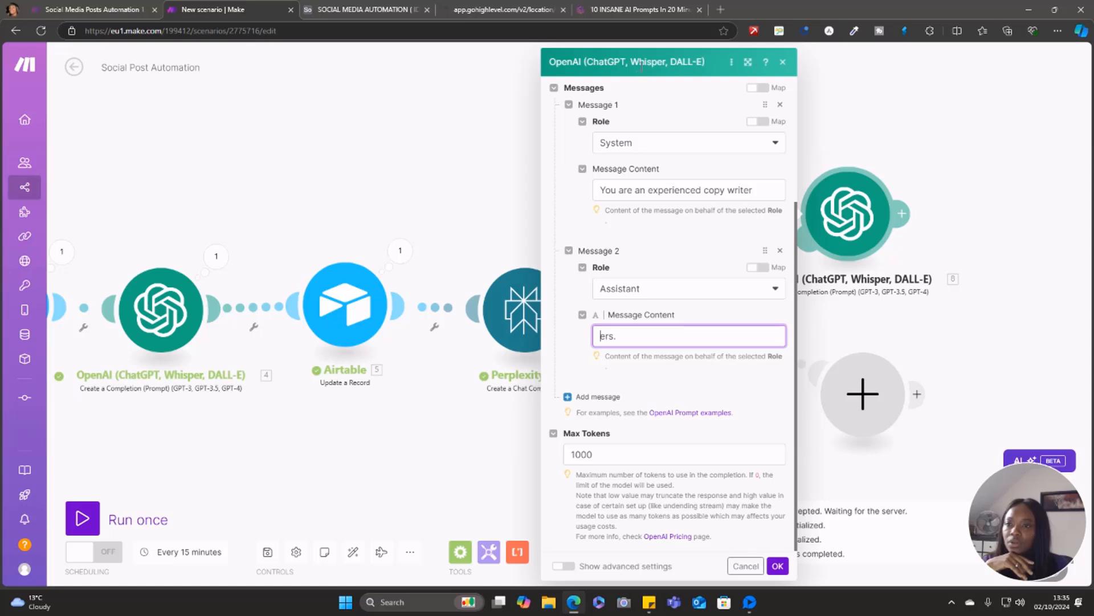
left_click(365, 10)
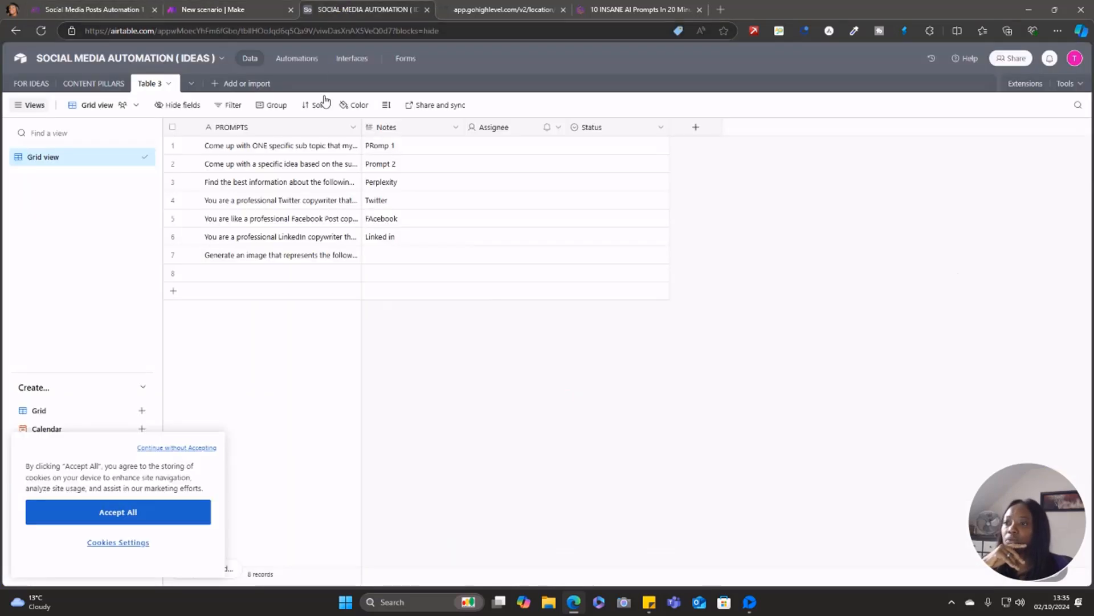
left_click(312, 205)
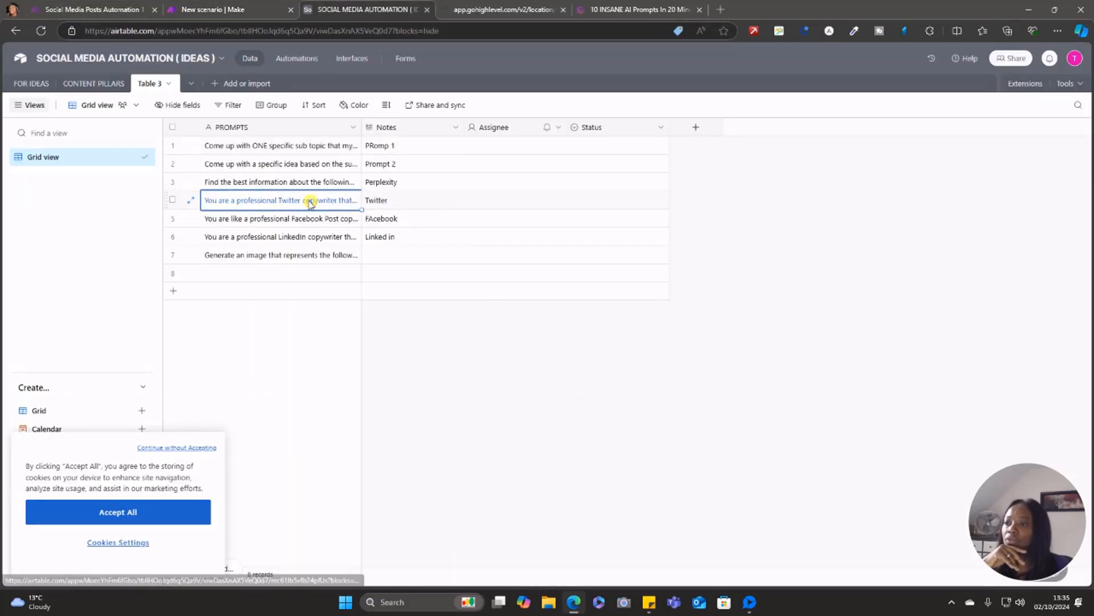
left_click(218, 204)
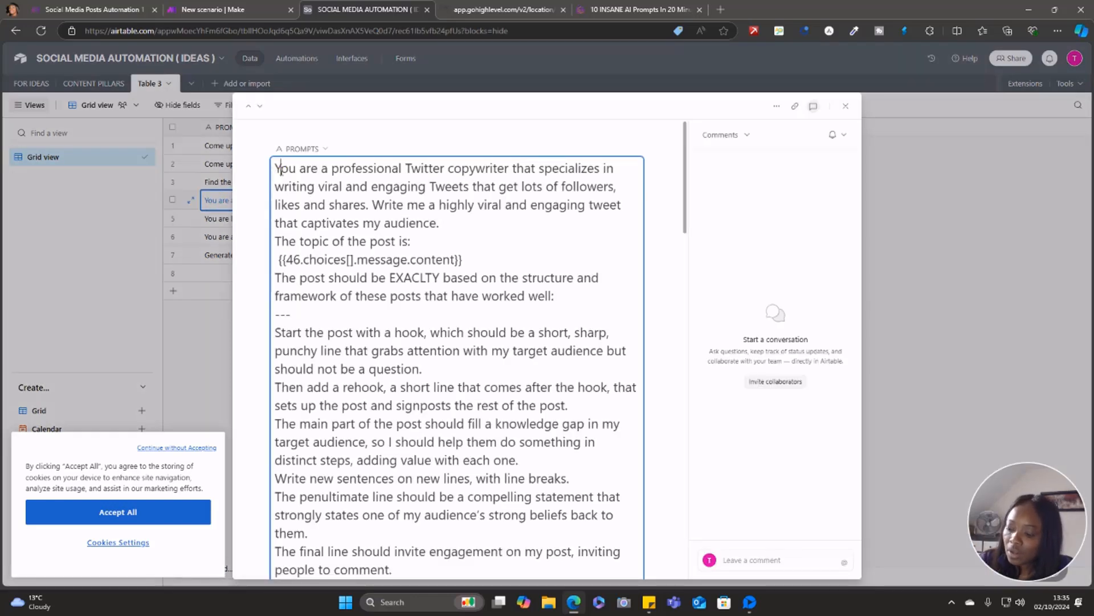
key("ctrl+a")
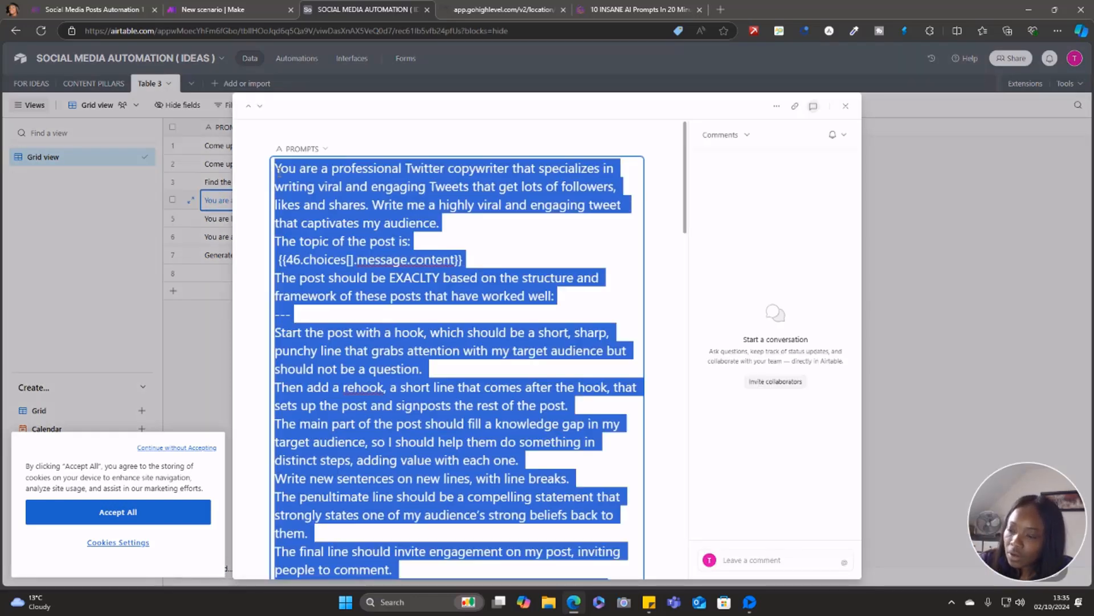
left_click(1013, 422)
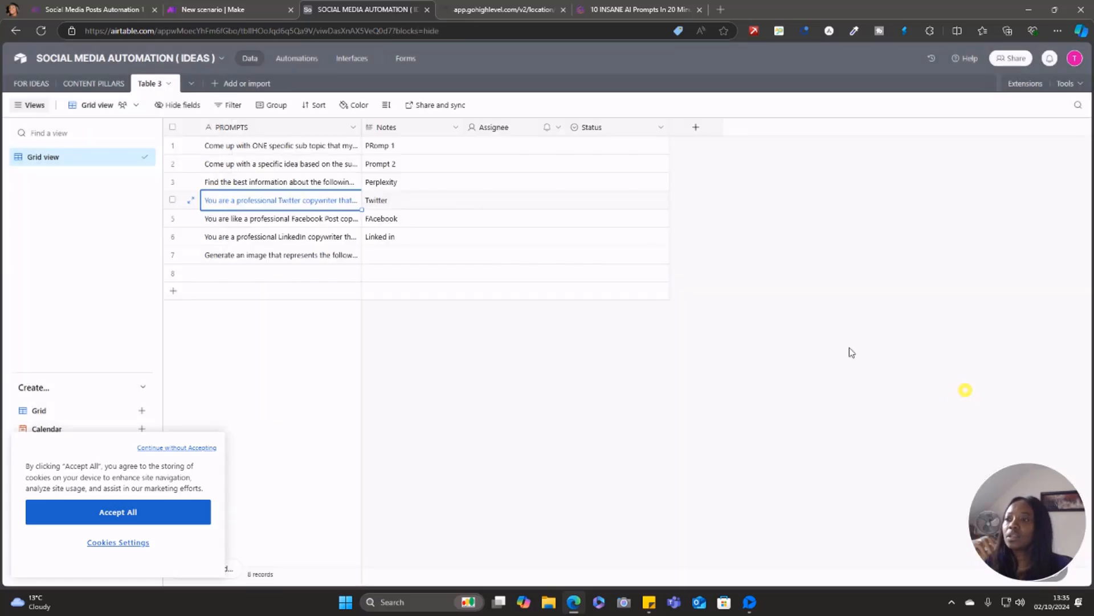
Back in Make, replace the leftover Message 2 content of the first route's OpenAI module with the copied Twitter prompt.
left_click(192, 11)
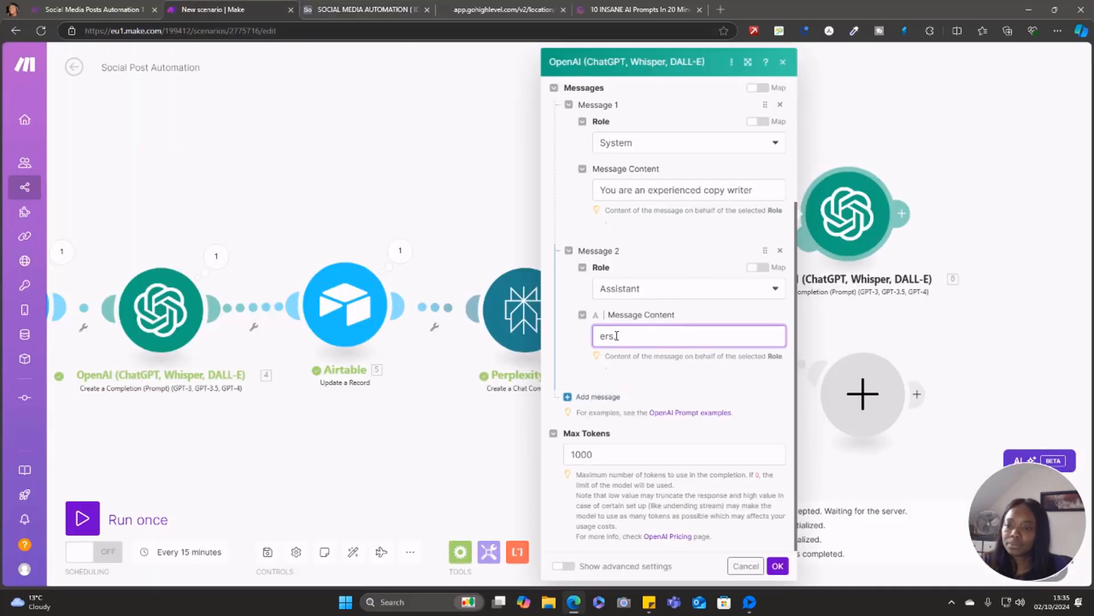
left_click_drag(617, 336, 577, 334)
key("ctrl+v")
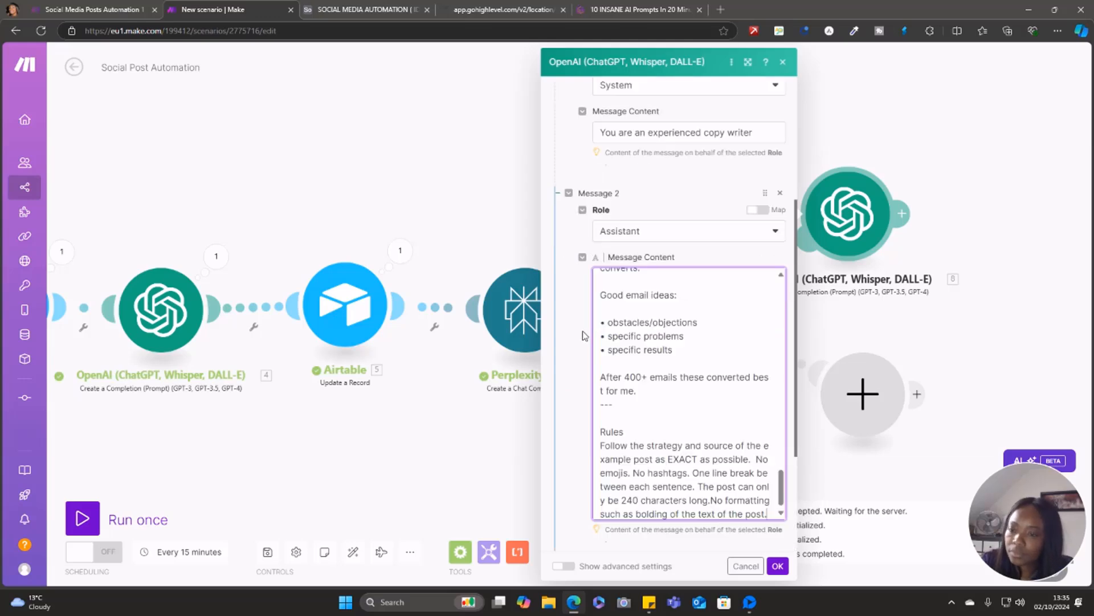
scroll(700, 341, "up", 10)
scroll(701, 341, "up", 10)
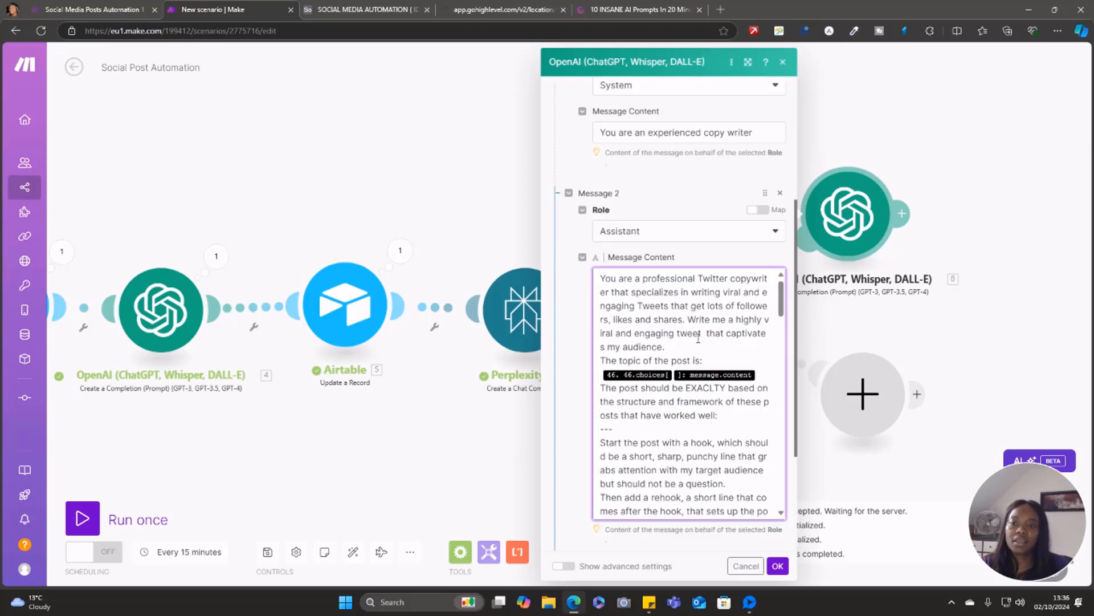
Replace the invalid topic placeholder in the Twitter prompt with Perplexity AI's Choices[] Message Content and save the module.
scroll(680, 392, "down", 3)
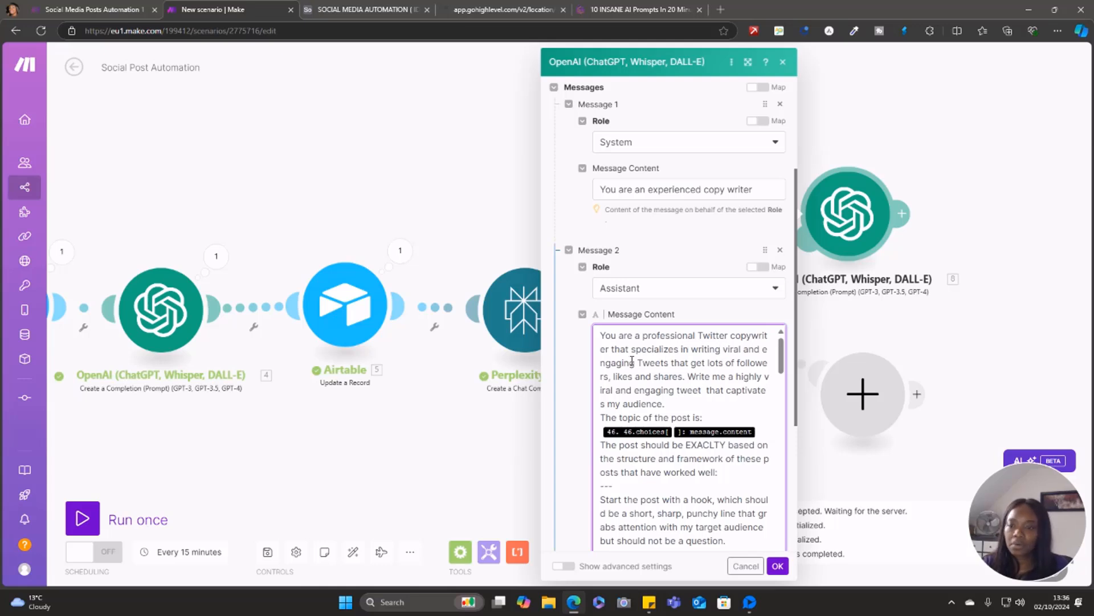
scroll(710, 372, "down", 1)
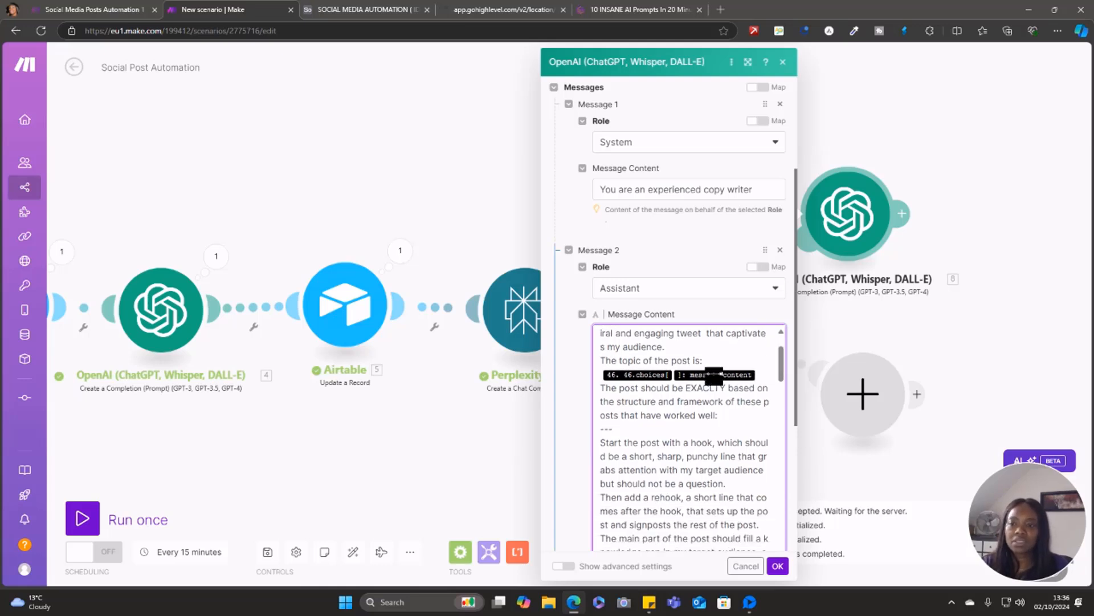
left_click(760, 373)
key("BackSpace")
key("BackSpace")
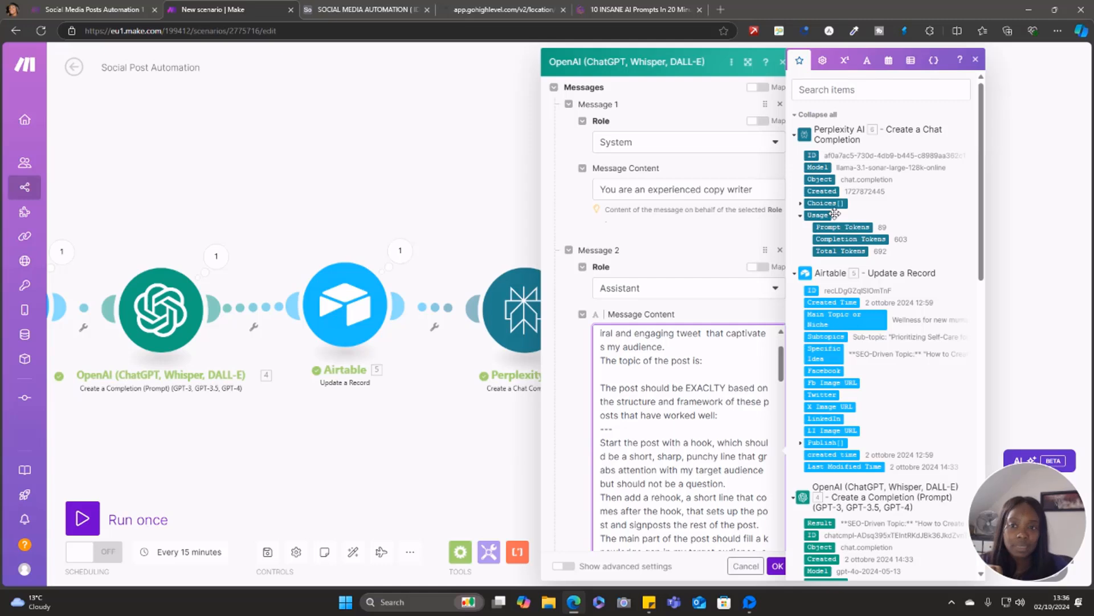
left_click(800, 205)
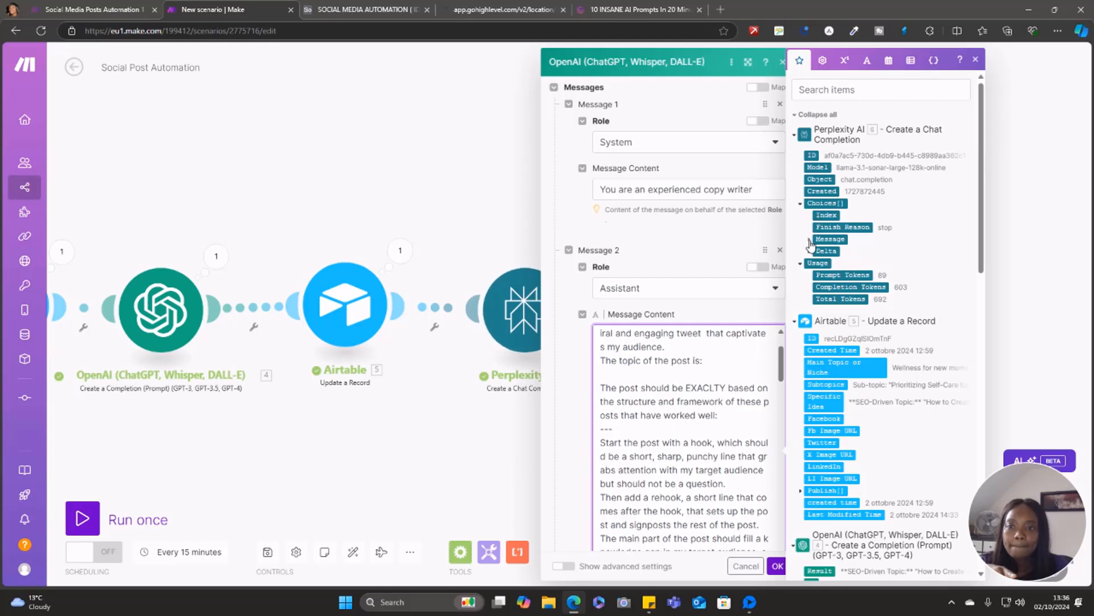
left_click(809, 240)
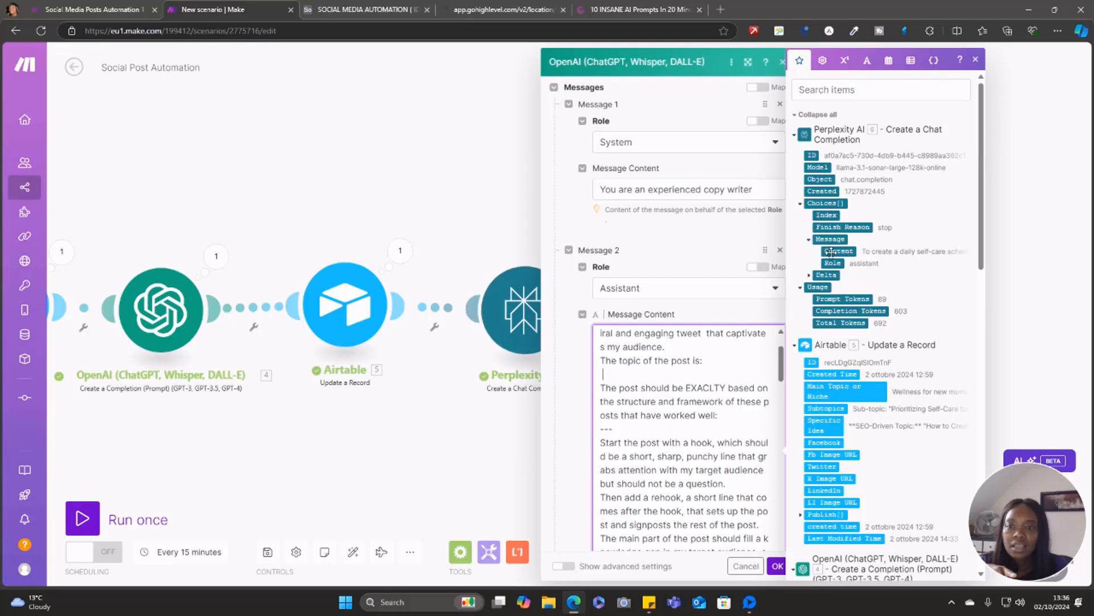
left_click(834, 251)
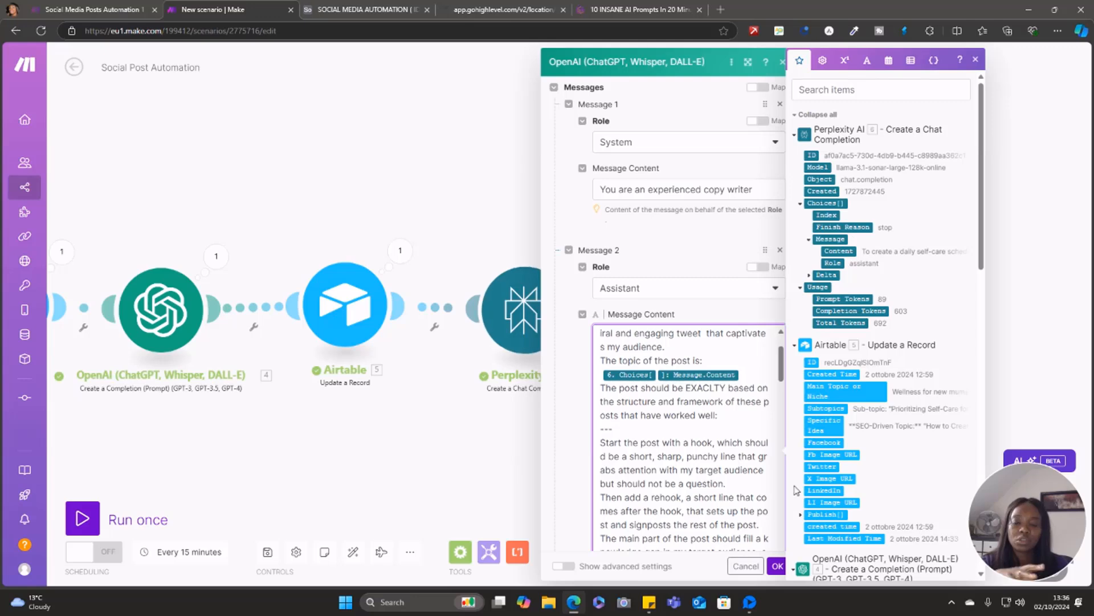
left_click(777, 567)
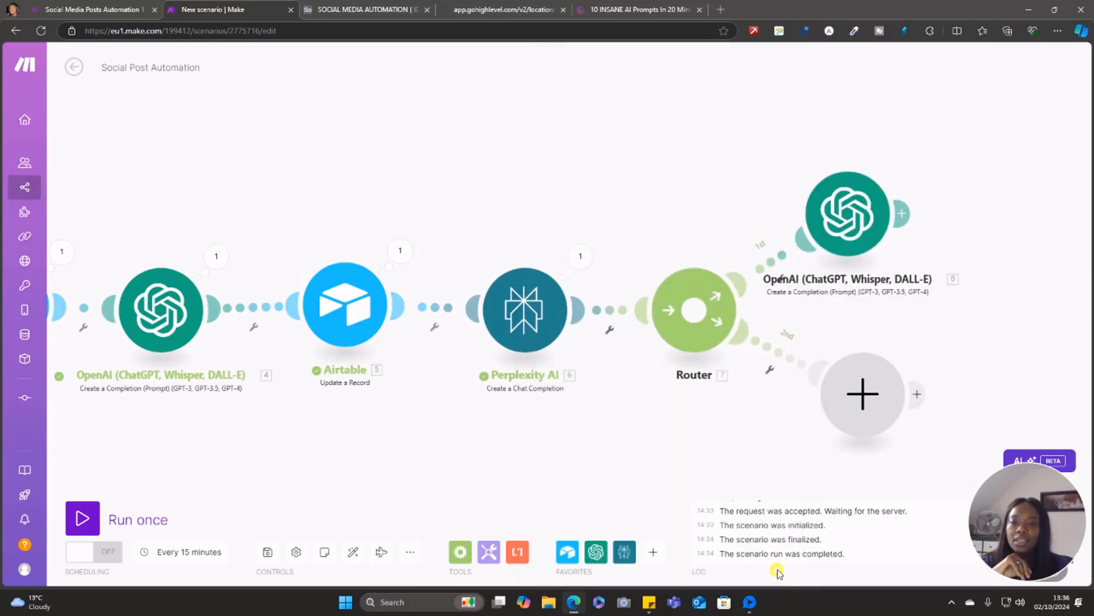
Clone OpenAI module 8 onto the Router's second route and delete the empty module there.
right_click(852, 219)
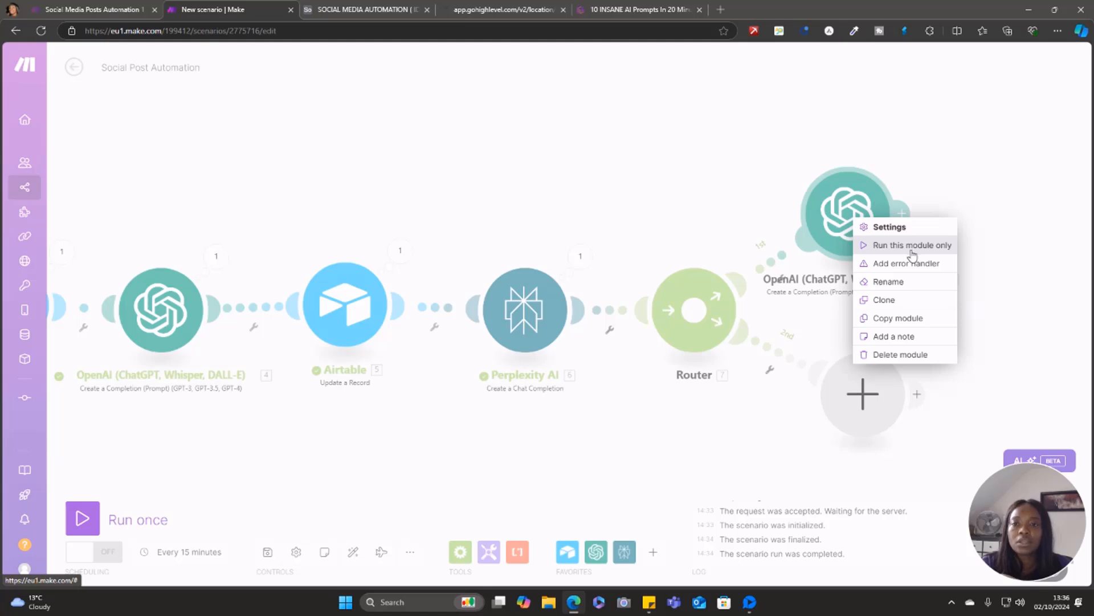
left_click(883, 299)
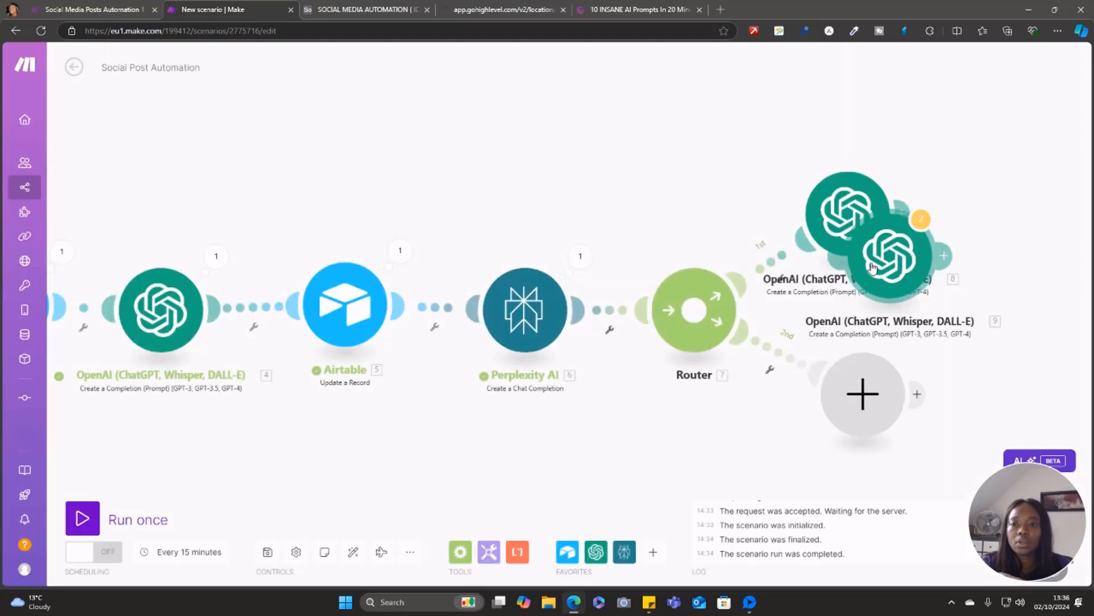
left_click(861, 392)
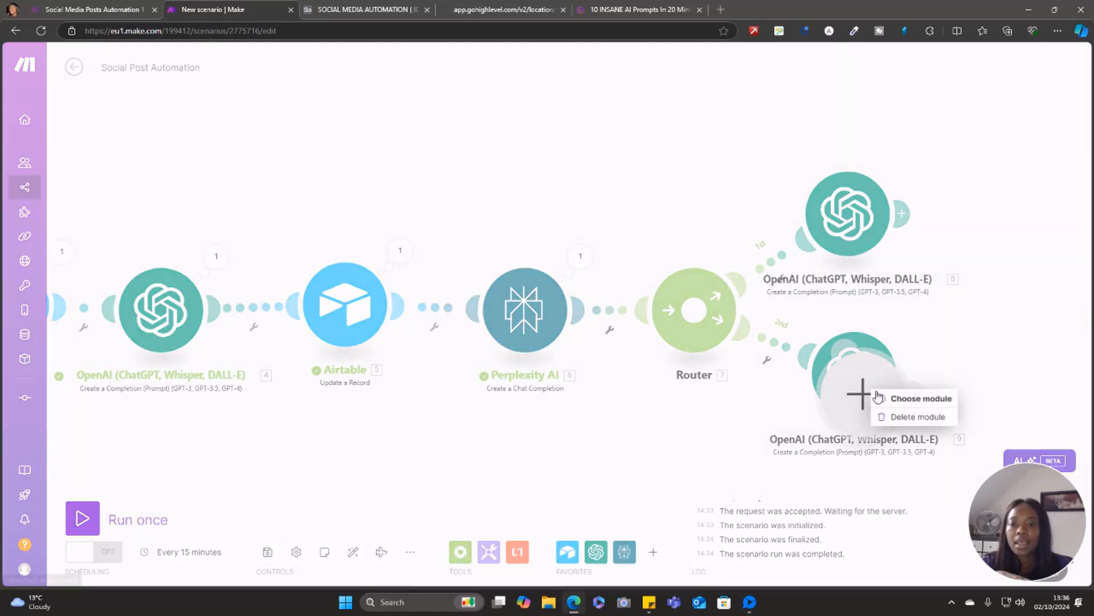
left_click(909, 419)
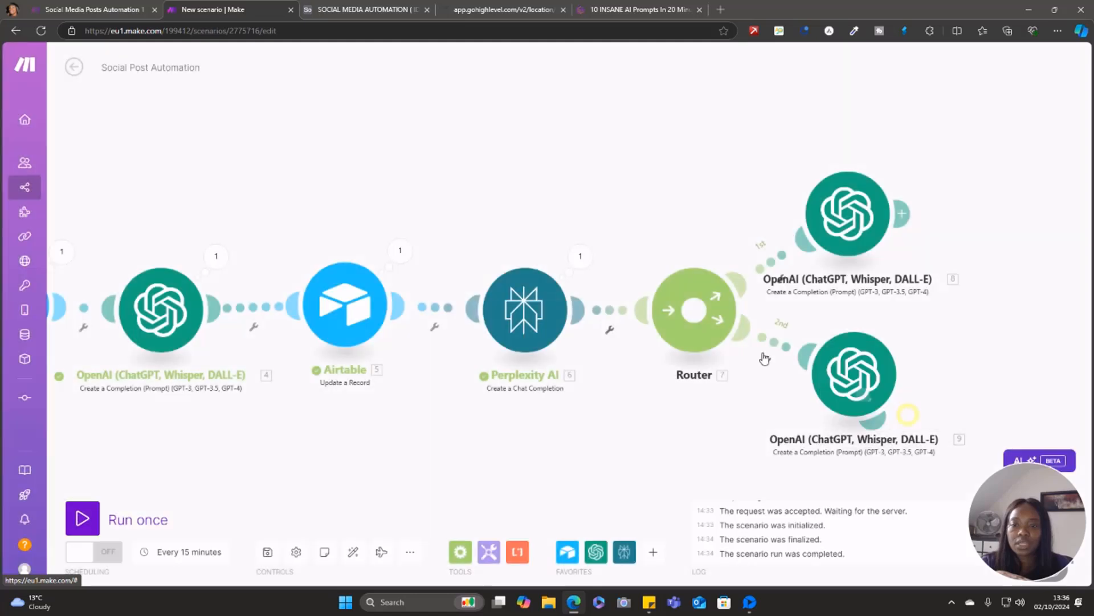
Add a third Router route with a clone of OpenAI module 9 in place of the empty module, spaced below the second.
left_click(704, 334)
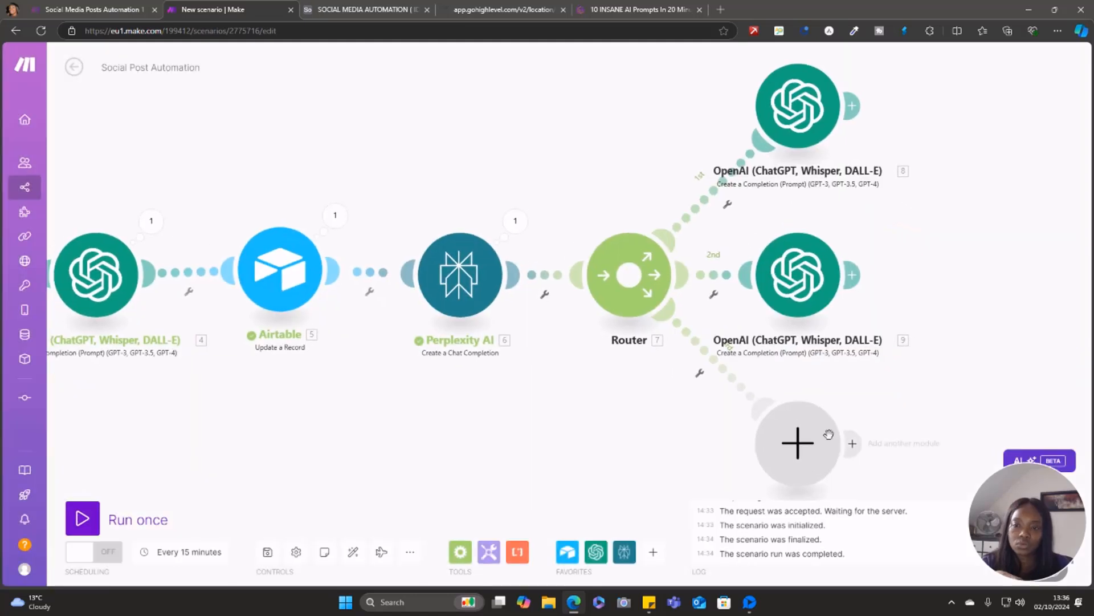
right_click(812, 289)
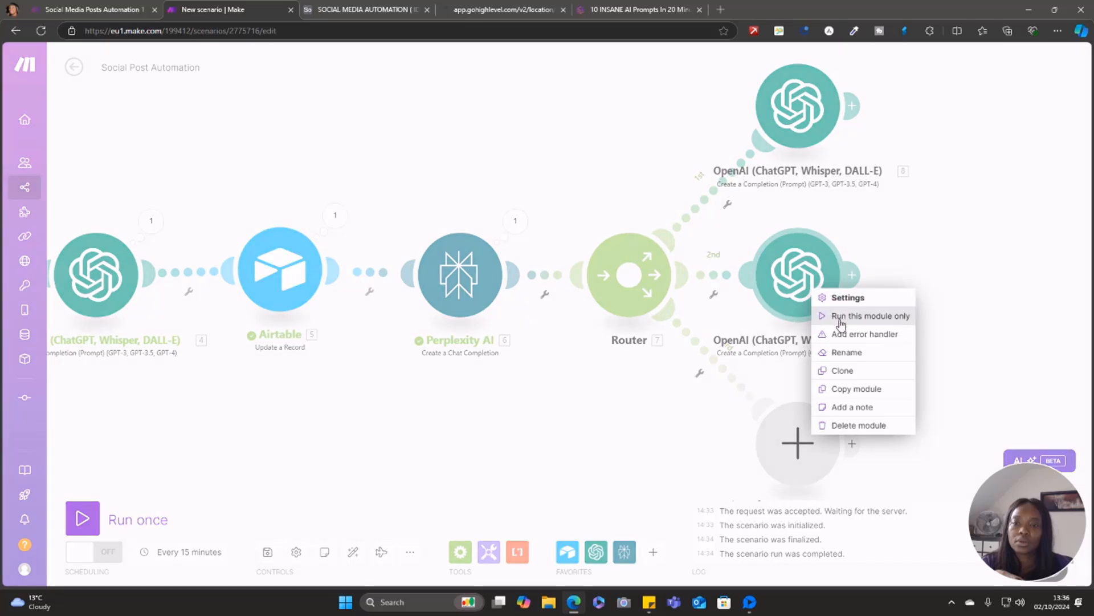
left_click(843, 371)
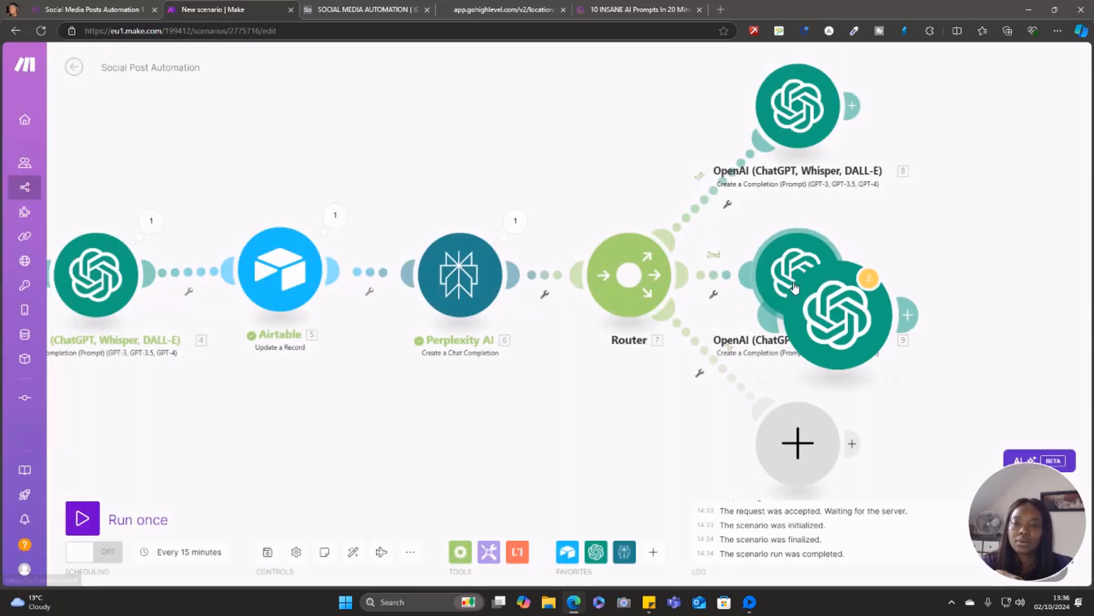
left_click_drag(831, 341, 767, 405)
right_click(808, 446)
left_click(843, 472)
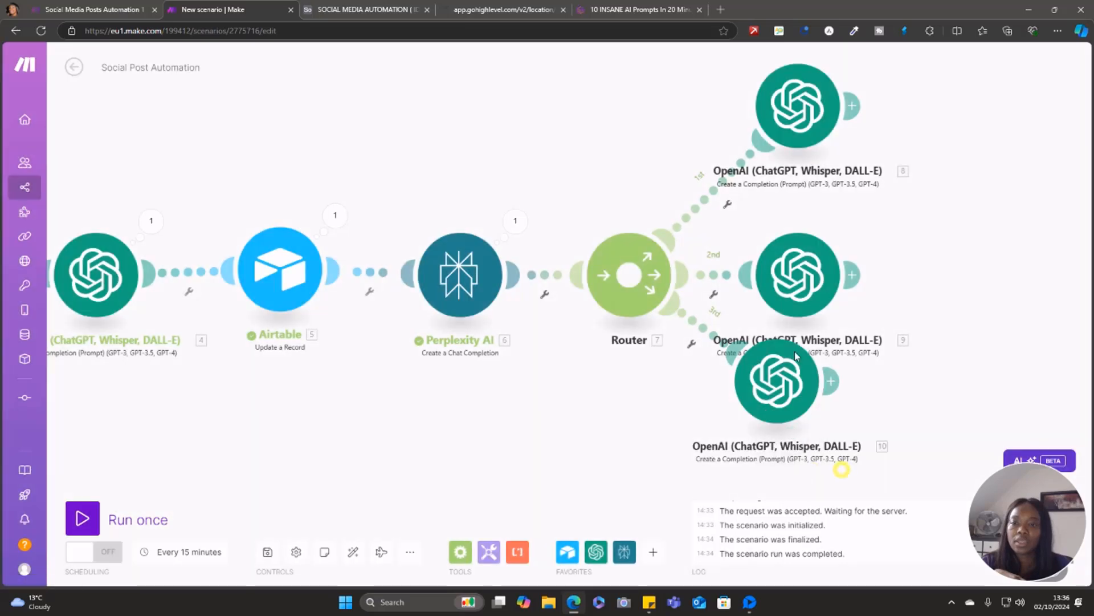
left_click_drag(783, 385, 816, 427)
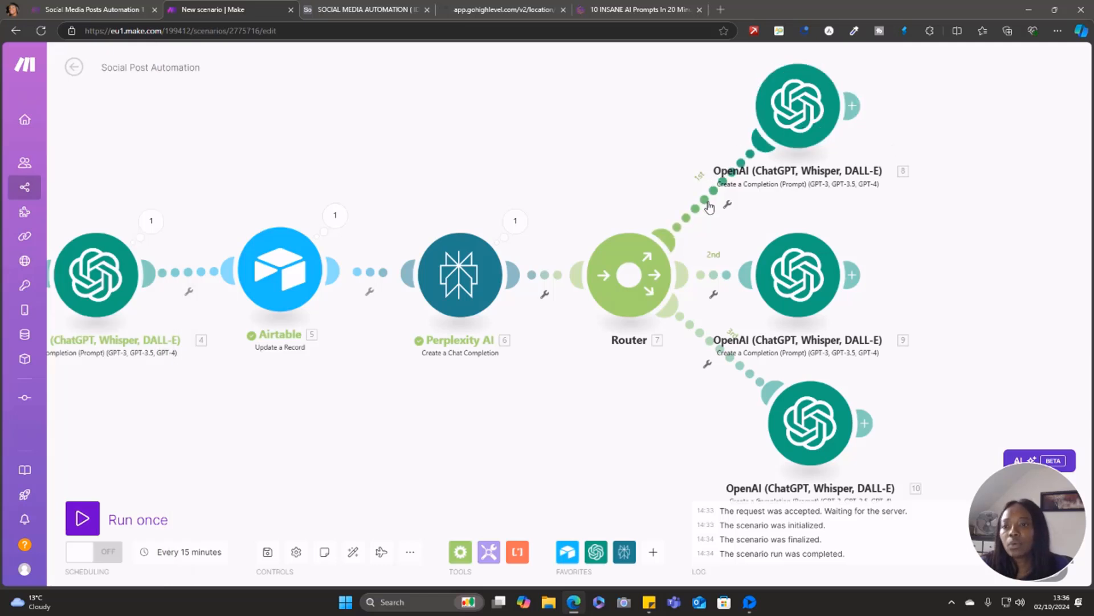
Label the filter on the Router's first route Twitter and save it.
left_click(728, 207)
left_click(766, 119)
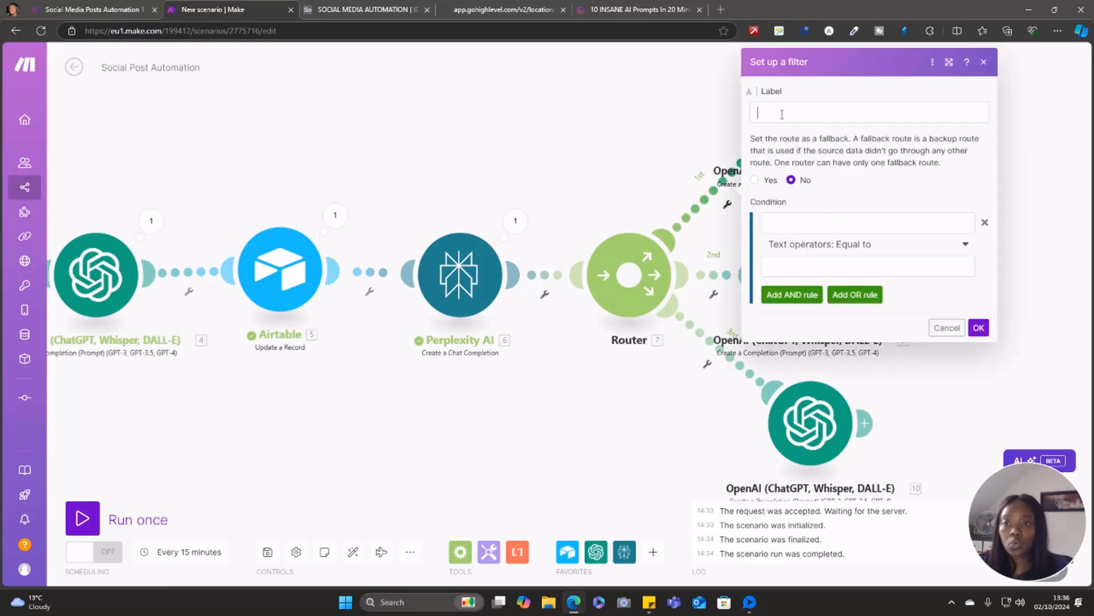
type("Twitter")
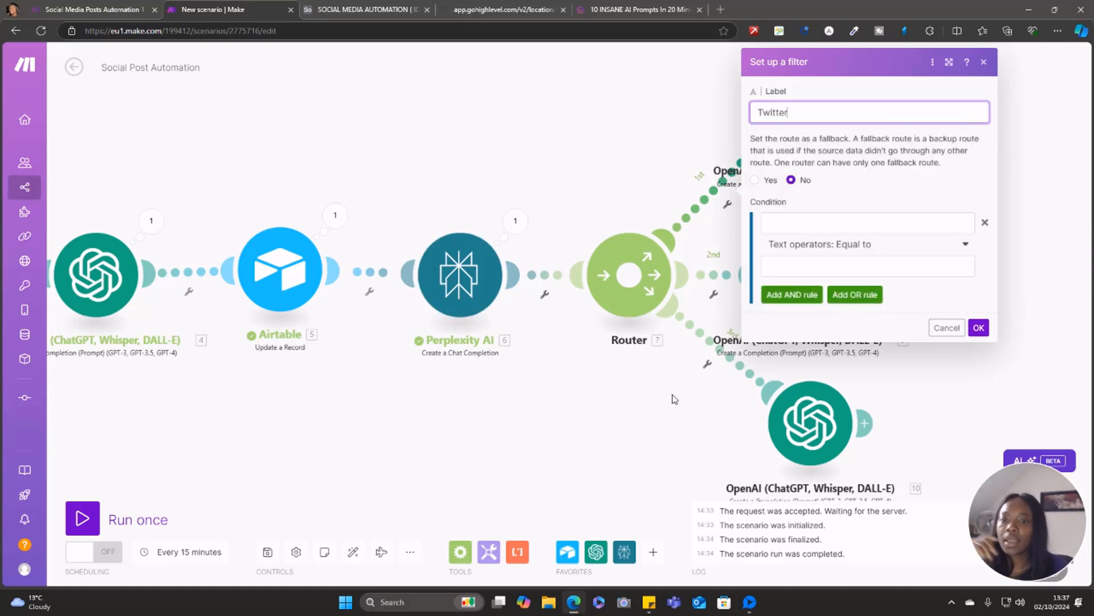
left_click(979, 328)
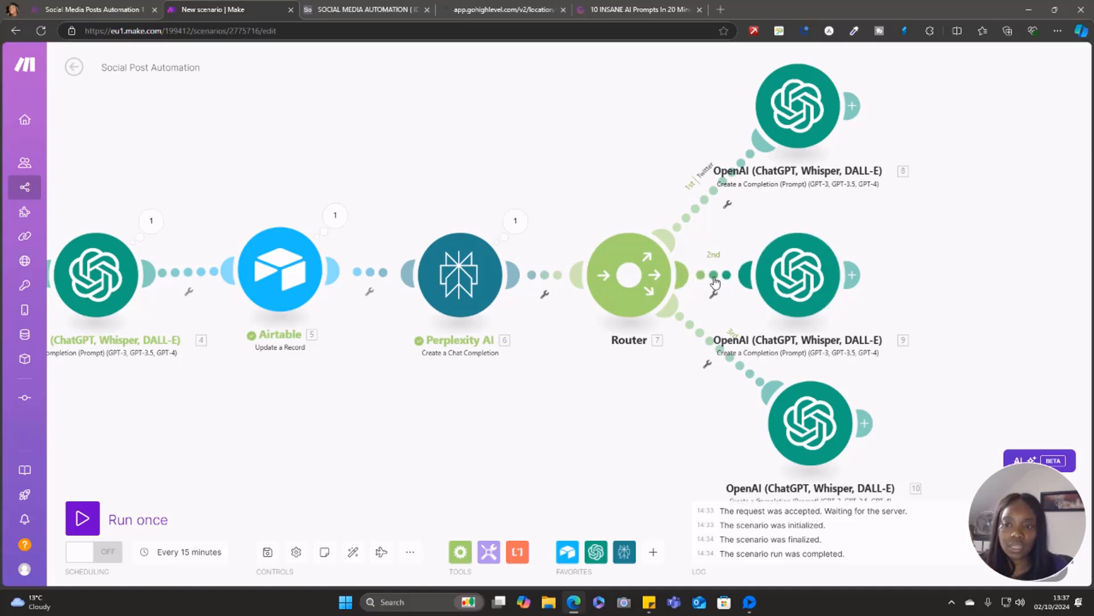
Label the filter on the Router's second route Linkedin and save it.
left_click(714, 279)
left_click(786, 193)
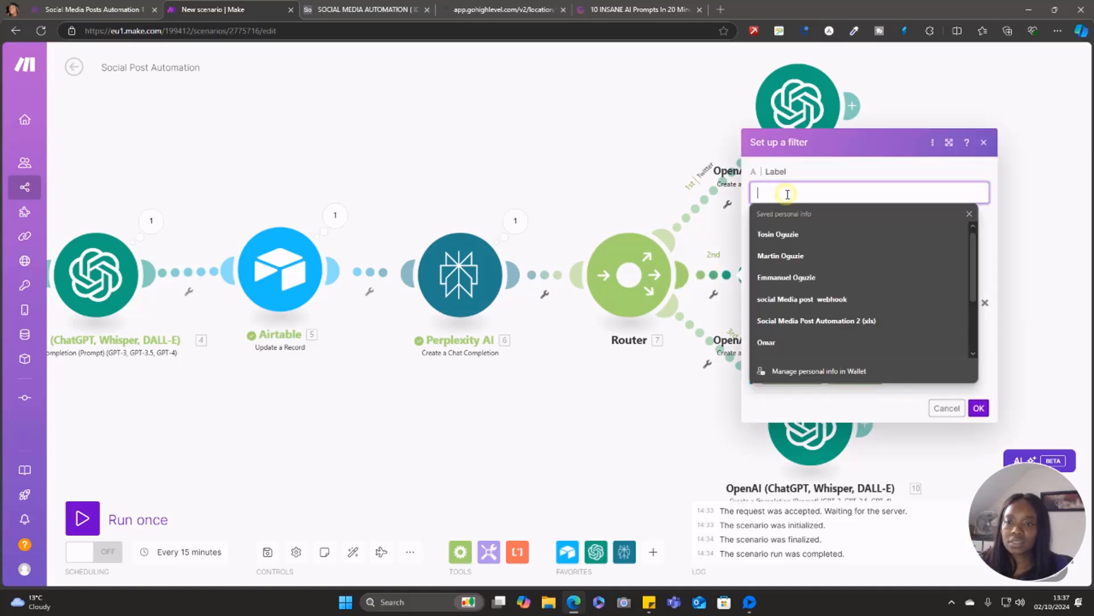
type("Linkedin Post Original")
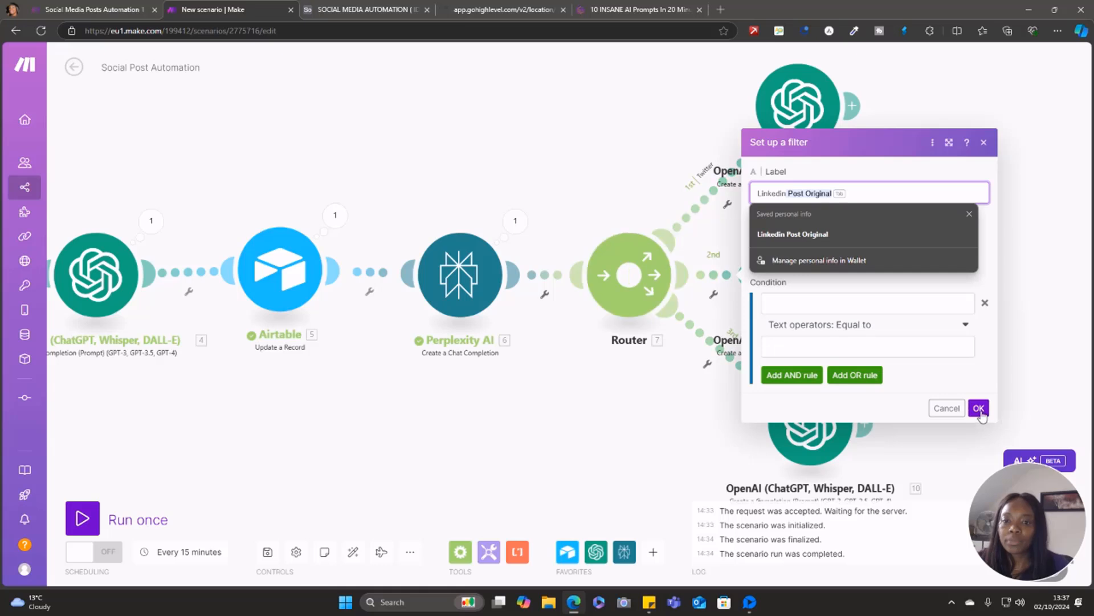
left_click(979, 408)
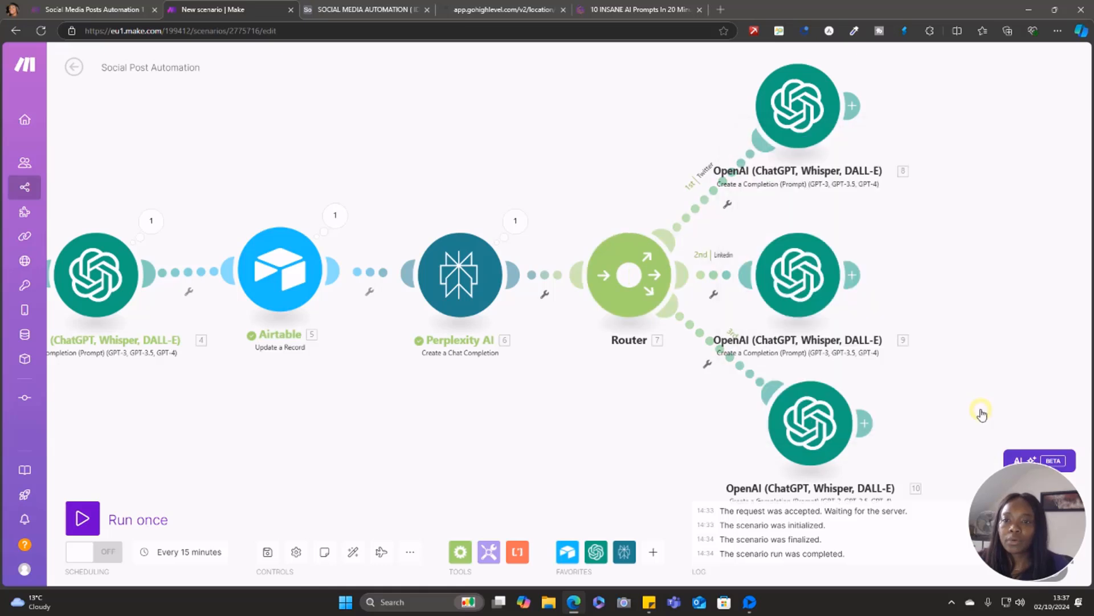
Label the filter on the Router's third route FAcebook and save it.
left_click(735, 365)
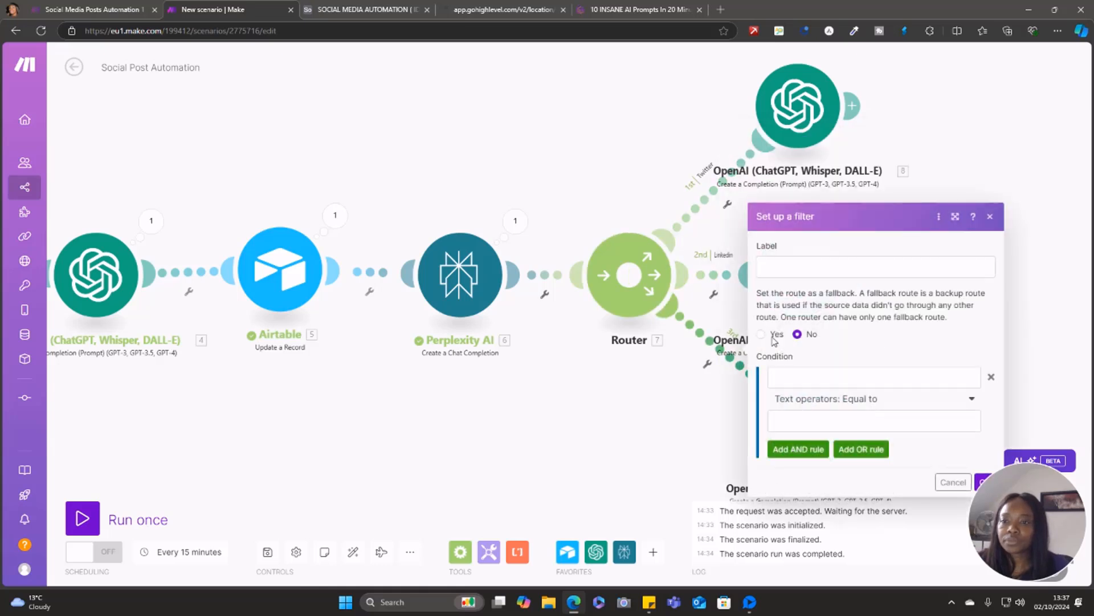
left_click(798, 272)
type("FAcebook")
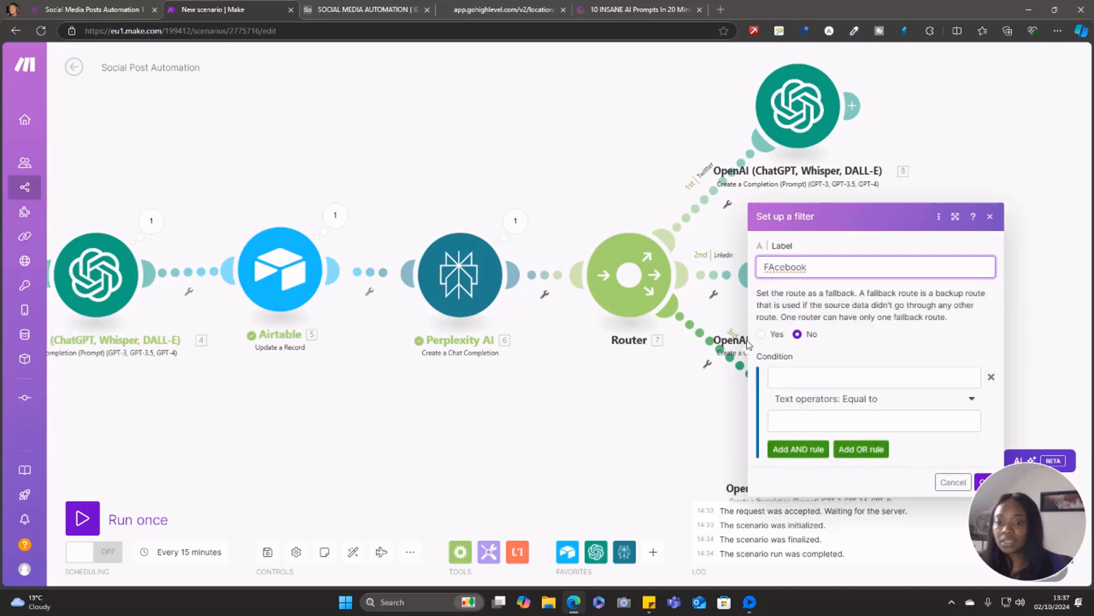
left_click(984, 482)
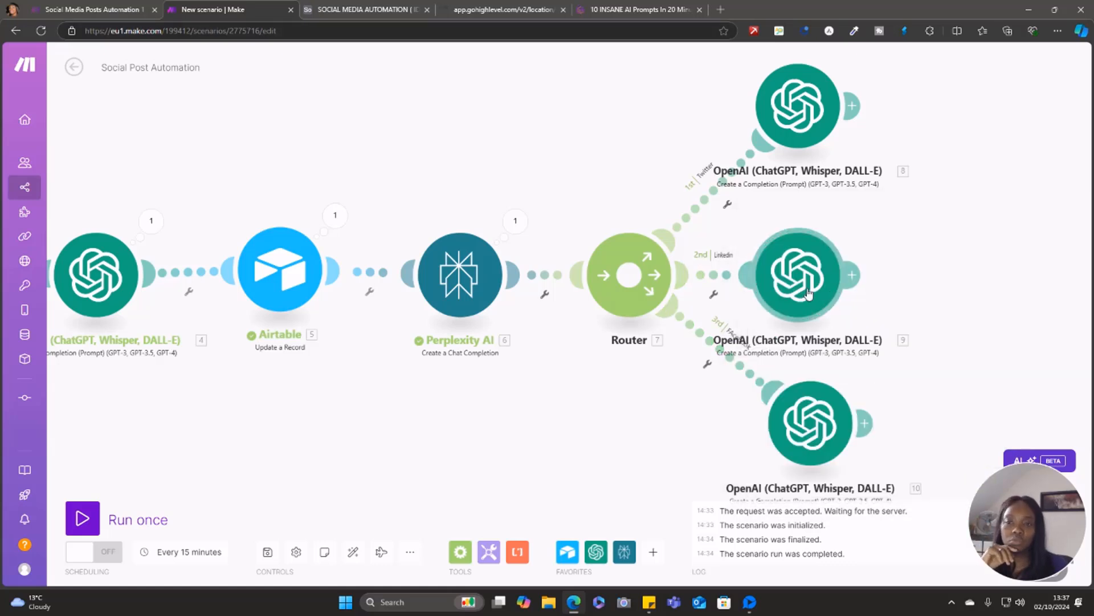
Nudge OpenAI module 9 on the Linkedin route and delete the Twitter prompt text from its Assistant message.
left_click_drag(808, 293, 818, 283)
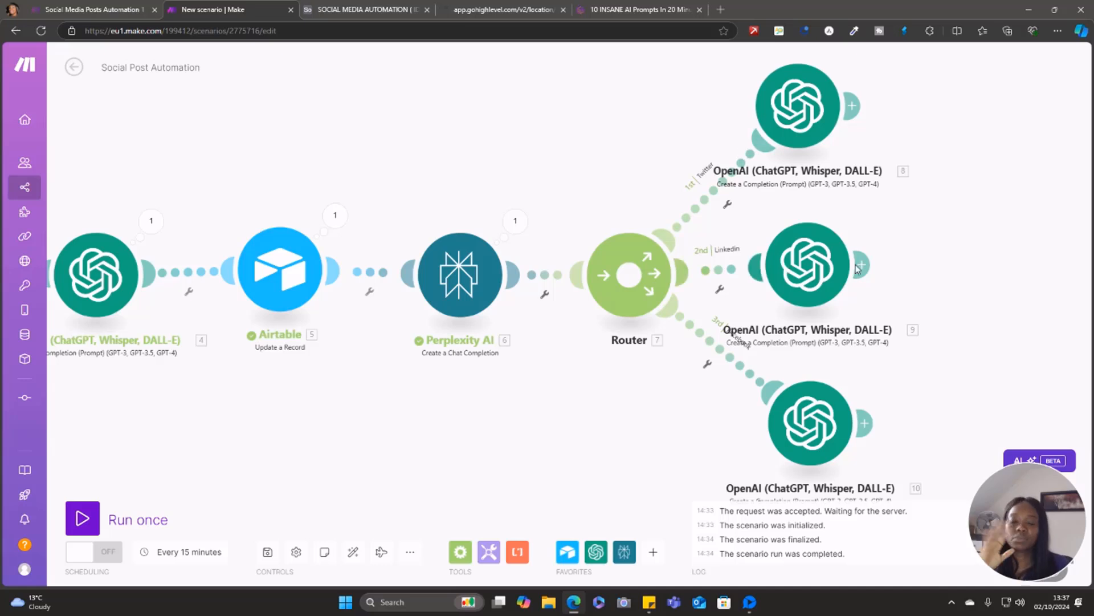
left_click_drag(624, 409, 483, 408)
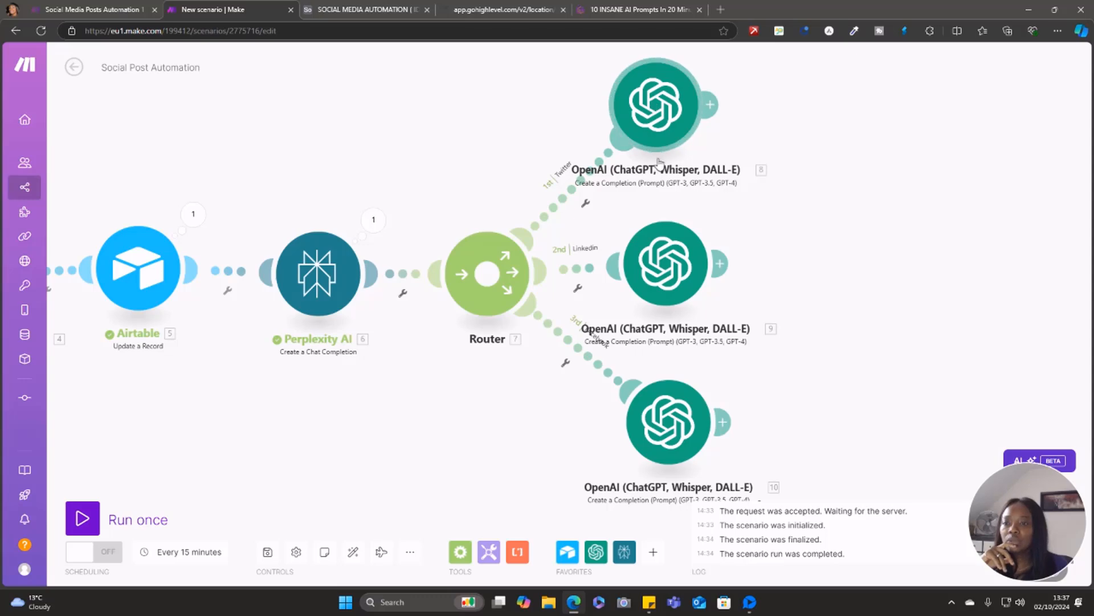
left_click(662, 269)
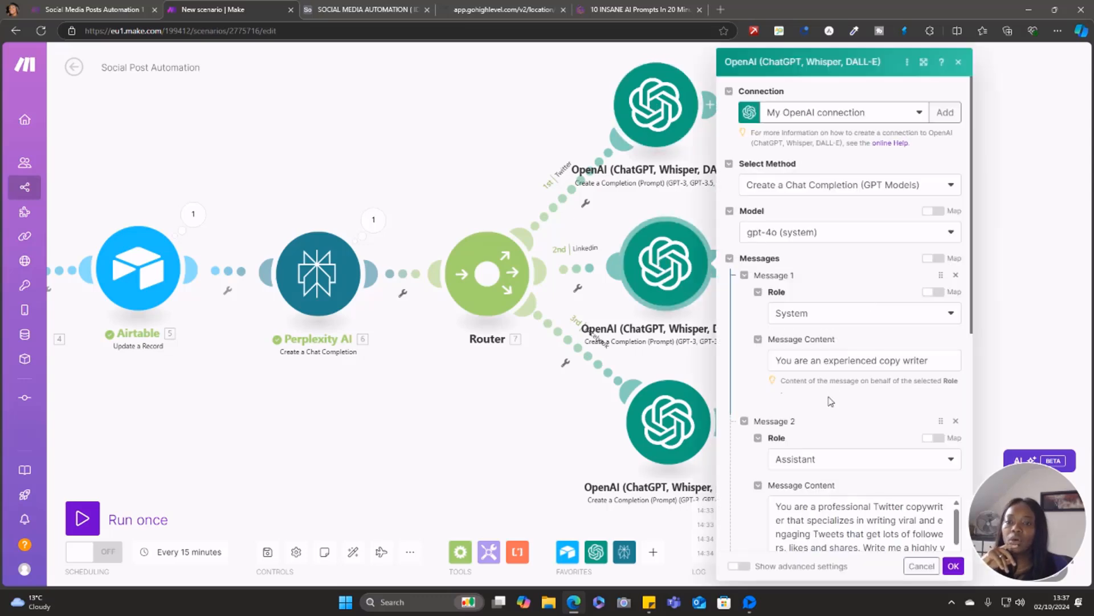
scroll(798, 319, "down", 4)
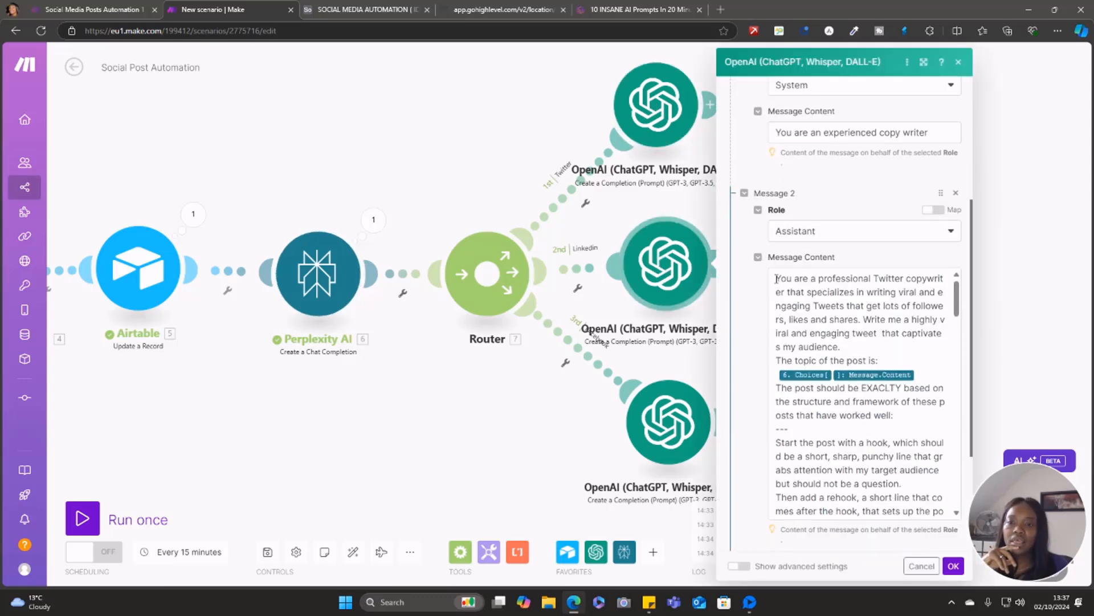
left_click_drag(776, 279, 846, 582)
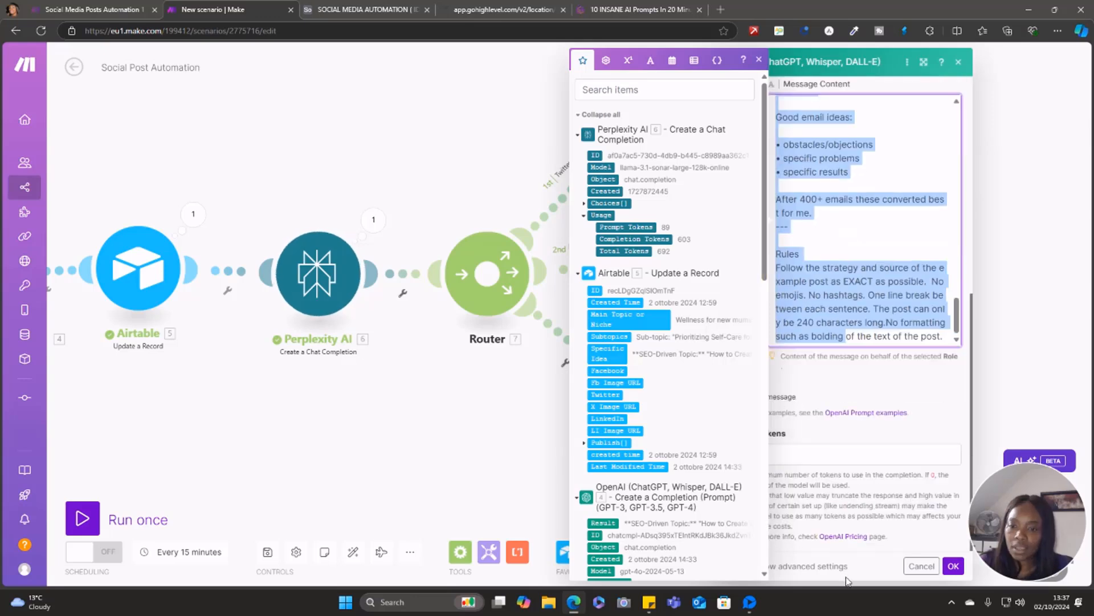
key("BackSpace")
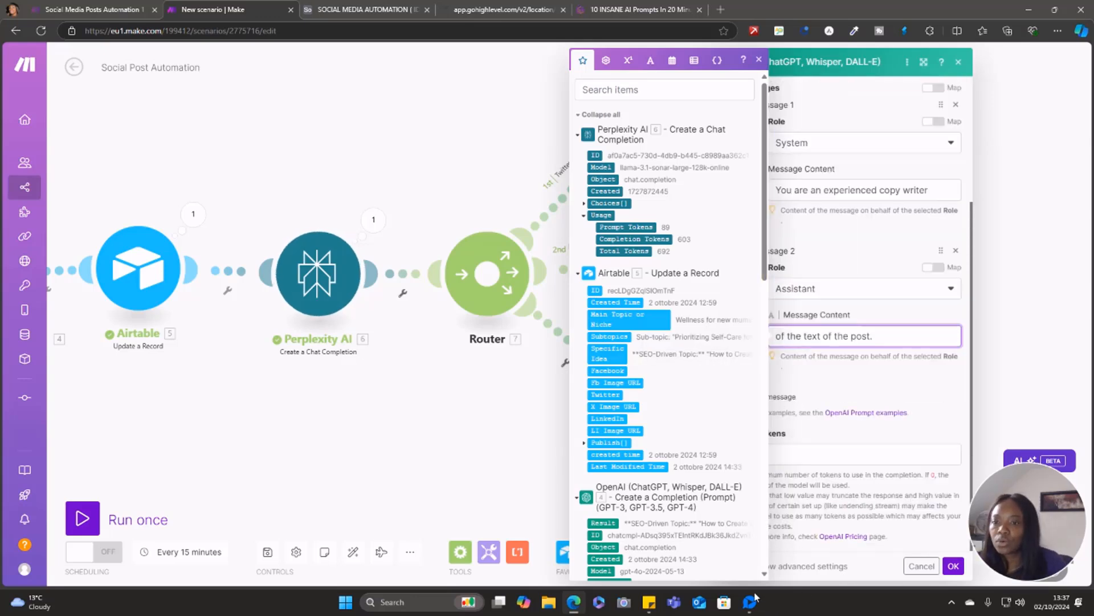
Switch to Airtable and copy the full Facebook copywriter prompt from its record in Table 3.
left_click(369, 10)
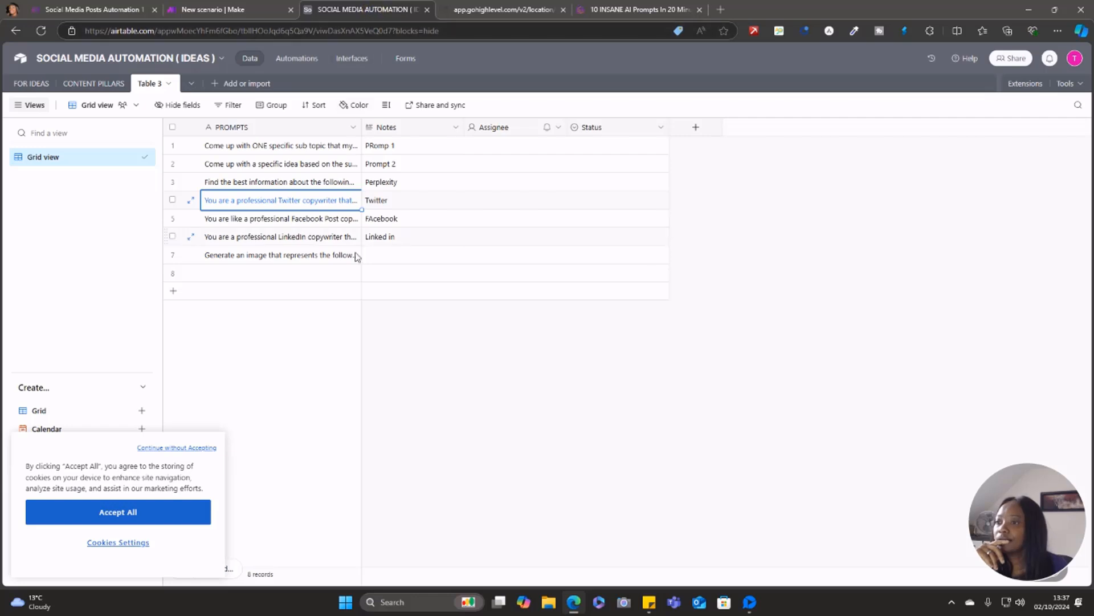
left_click(326, 223)
left_click(326, 223)
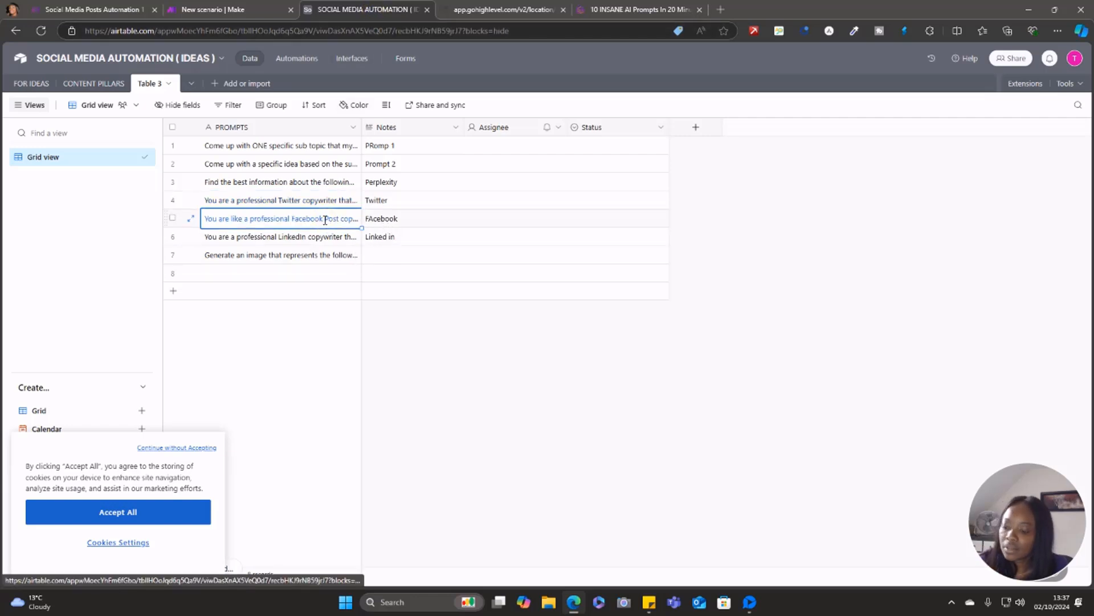
key("ctrl+a")
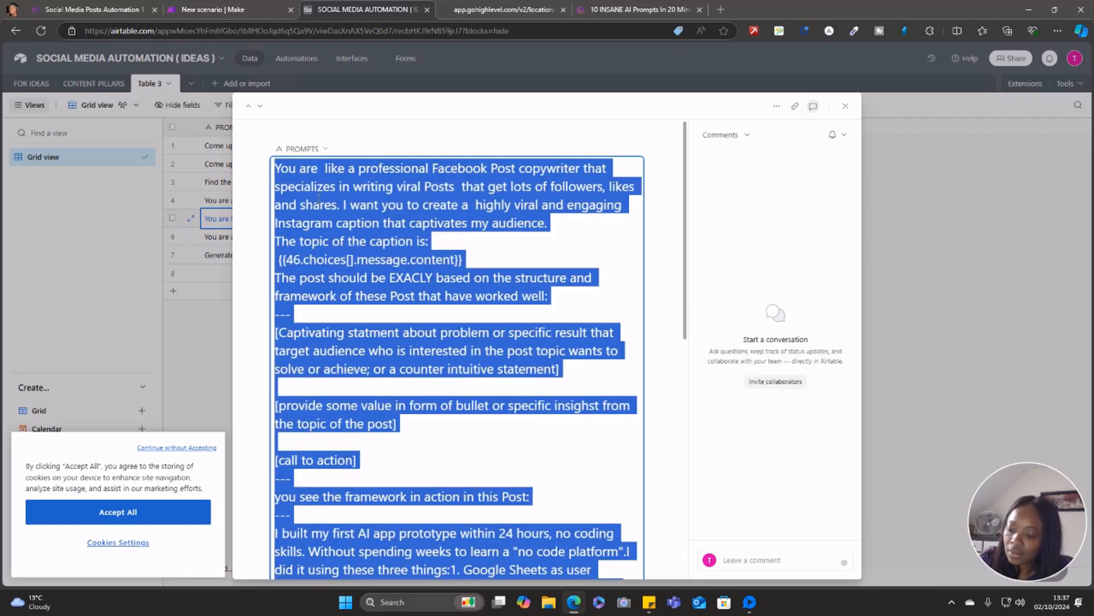
Back in Make, replace the remaining text in module 9's Assistant message with the copied Facebook prompt.
left_click(192, 12)
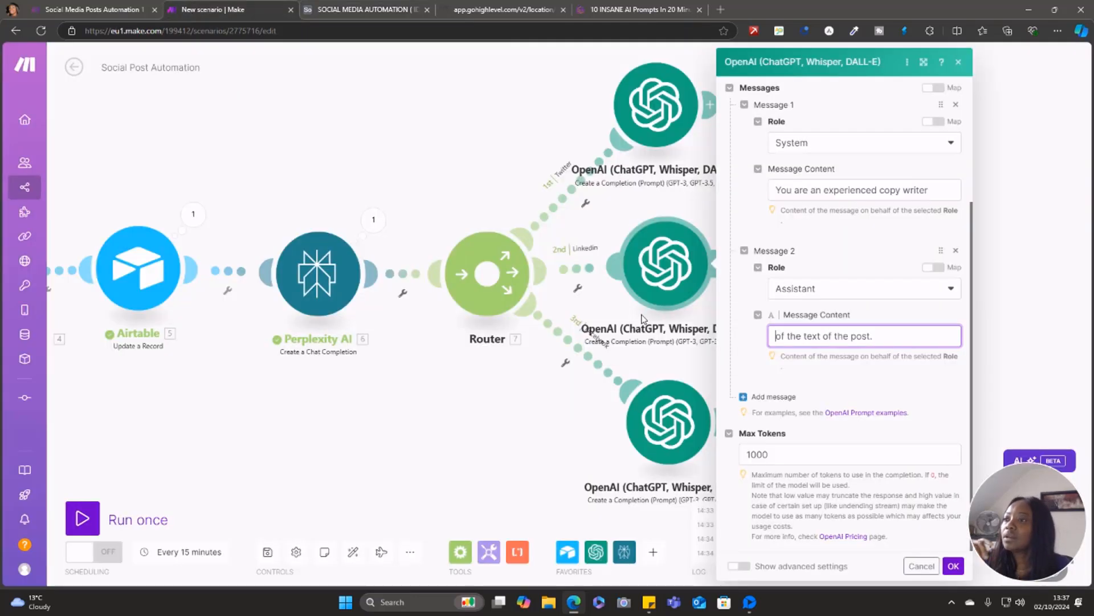
left_click(792, 337)
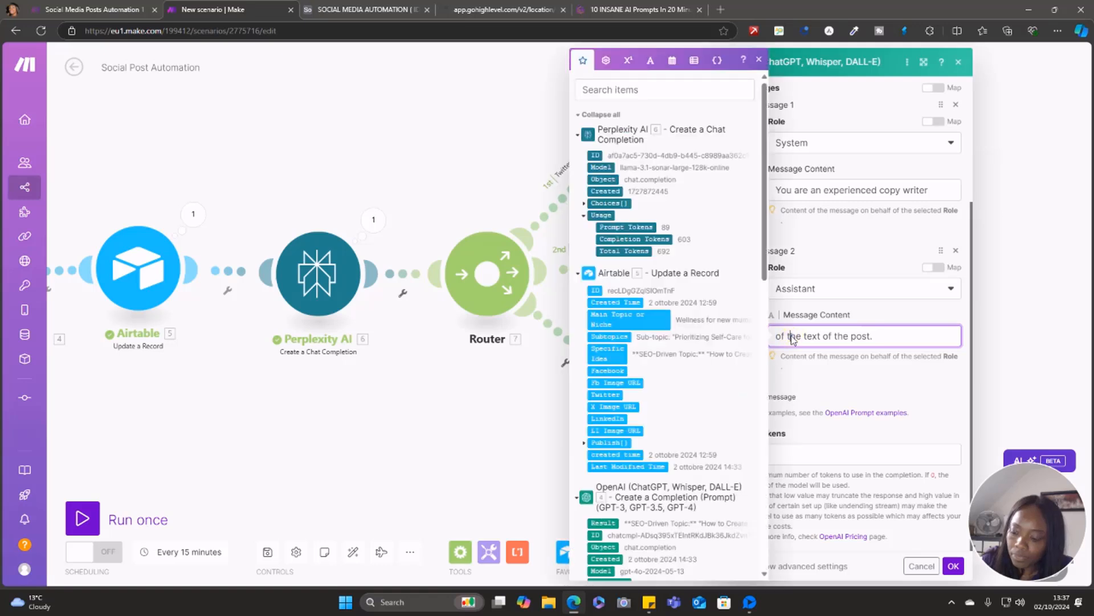
key("ctrl+a")
left_click(788, 337)
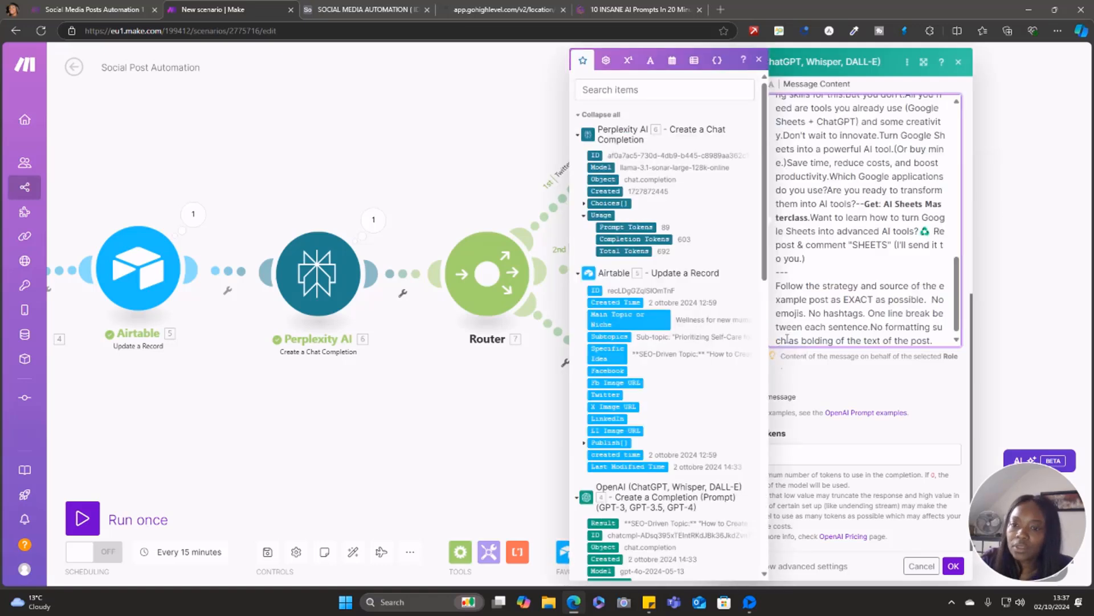
Replace the module 46 topic token in module 9's prompt with Perplexity's Choices[]: Message.Content and save the module.
scroll(908, 310, "down", 1)
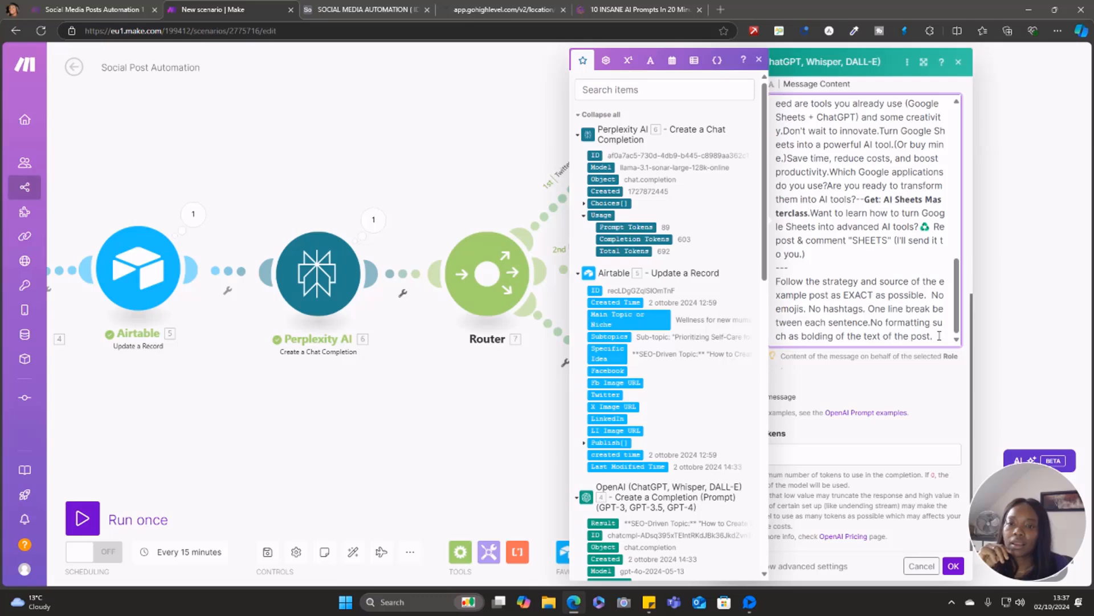
scroll(882, 273, "up", 5)
scroll(883, 277, "down", 5)
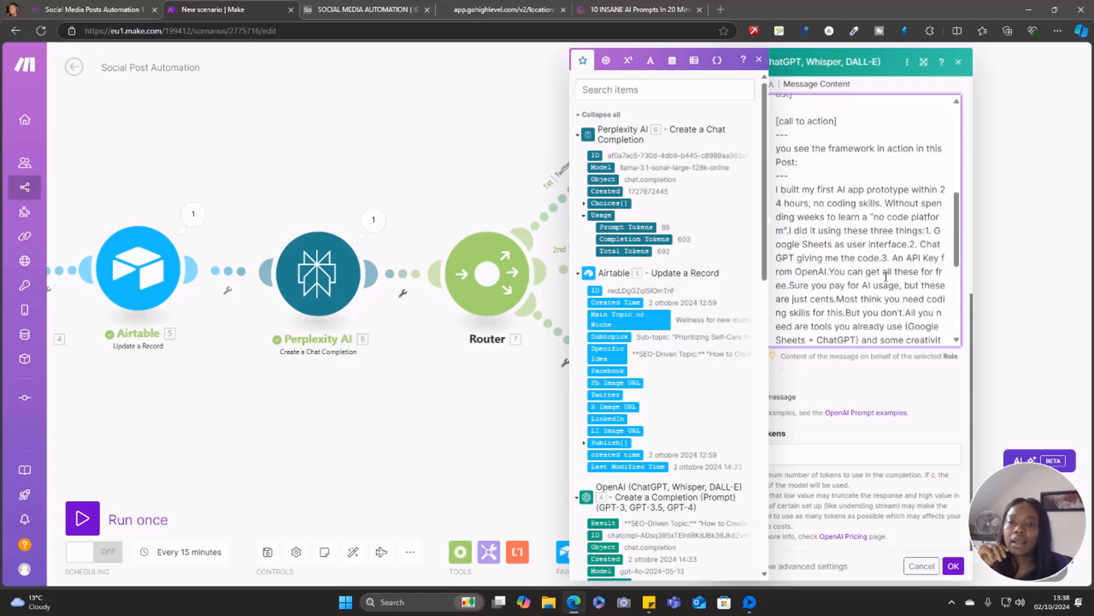
scroll(884, 279, "up", 10)
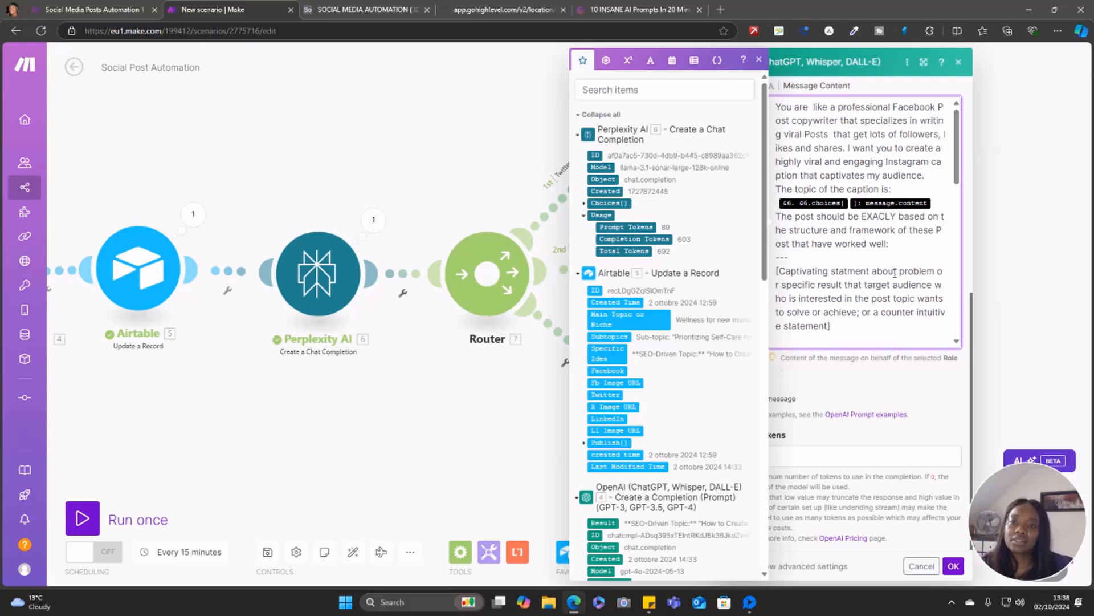
scroll(890, 342, "down", 10)
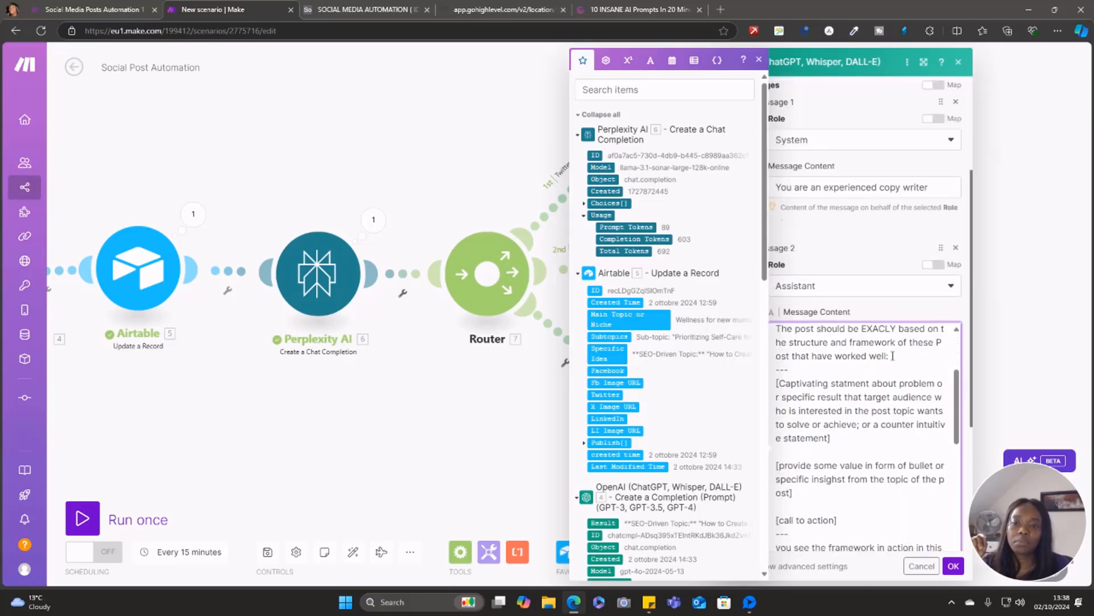
scroll(914, 379, "up", 1)
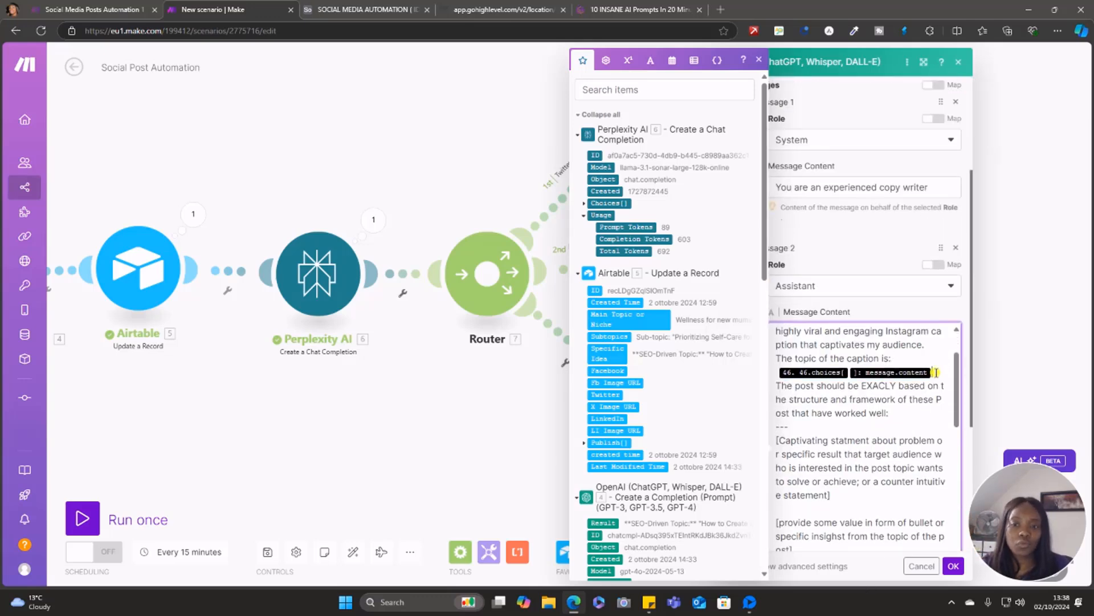
key("BackSpace")
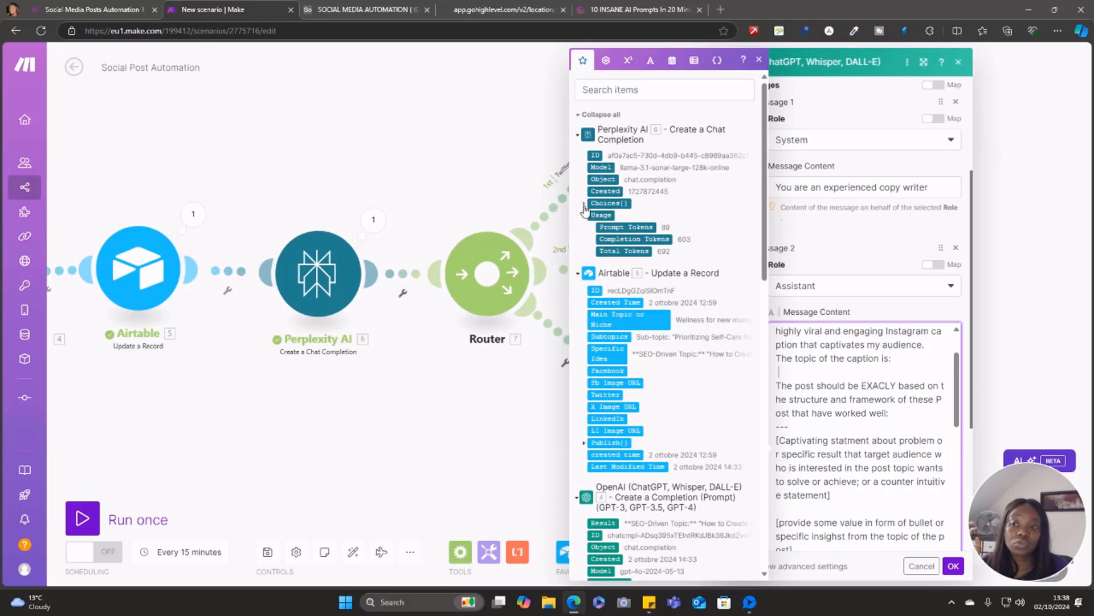
left_click(584, 204)
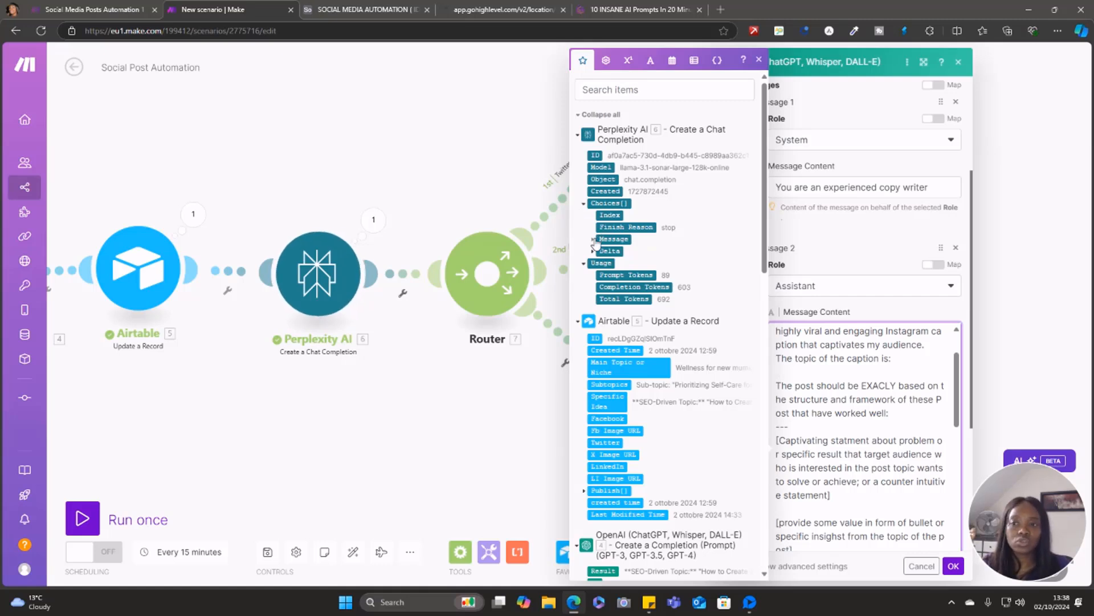
left_click(594, 240)
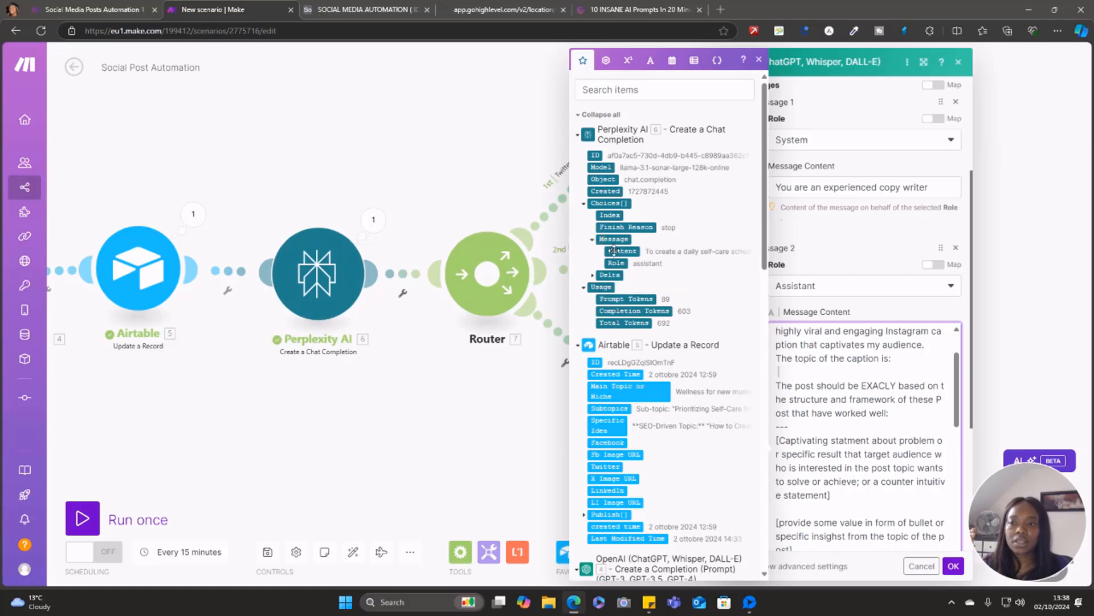
left_click(614, 251)
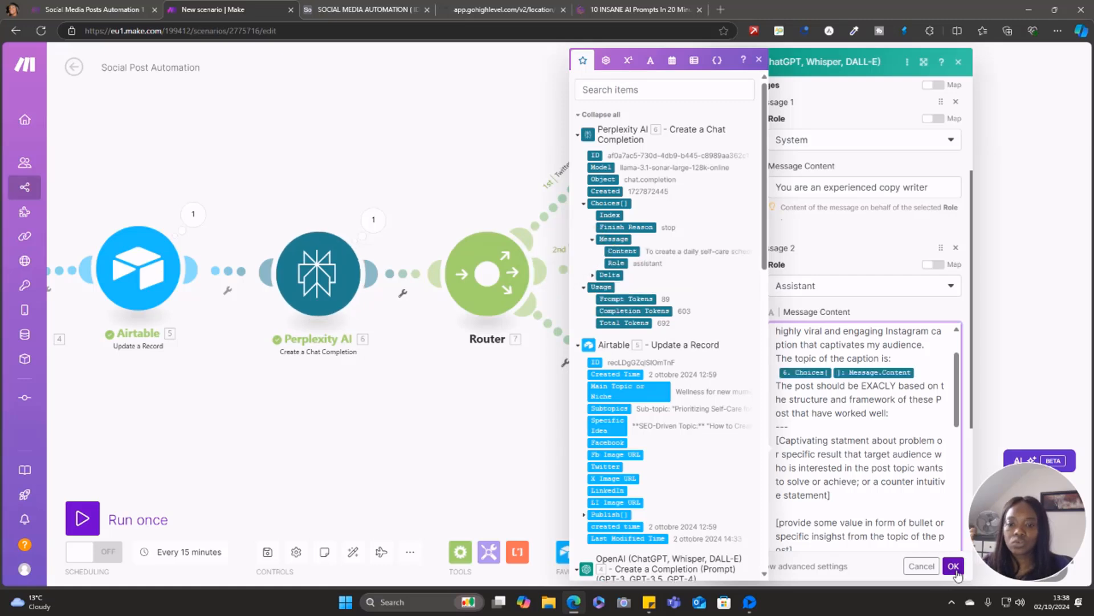
left_click(953, 565)
Open OpenAI module 10 on the third route, then copy the full LinkedIn copywriter prompt from Airtable's Table 3.
left_click(704, 433)
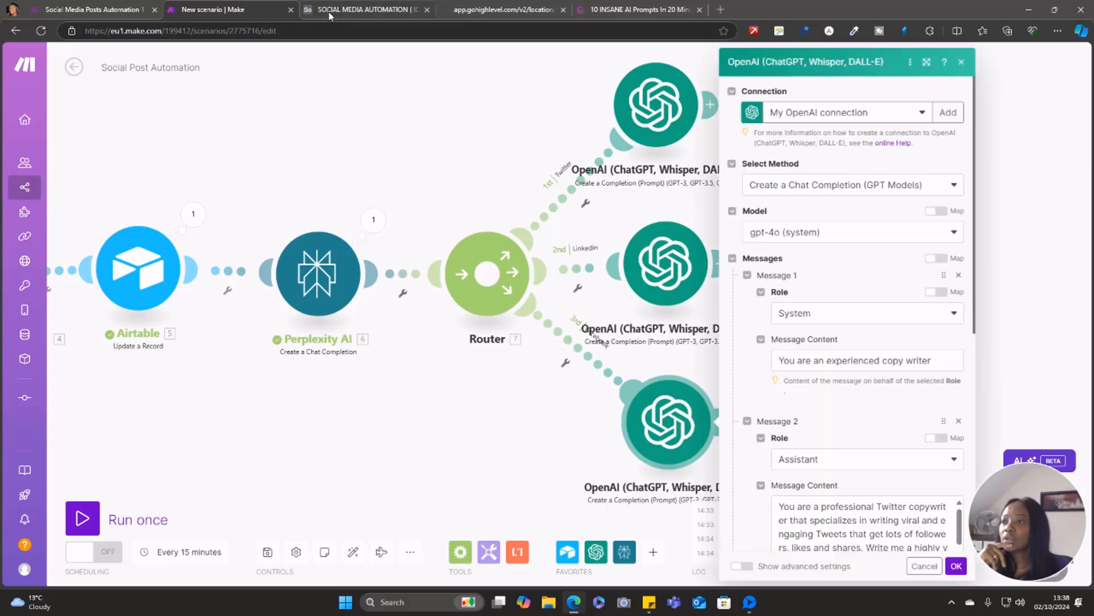
left_click(330, 11)
left_click(127, 197)
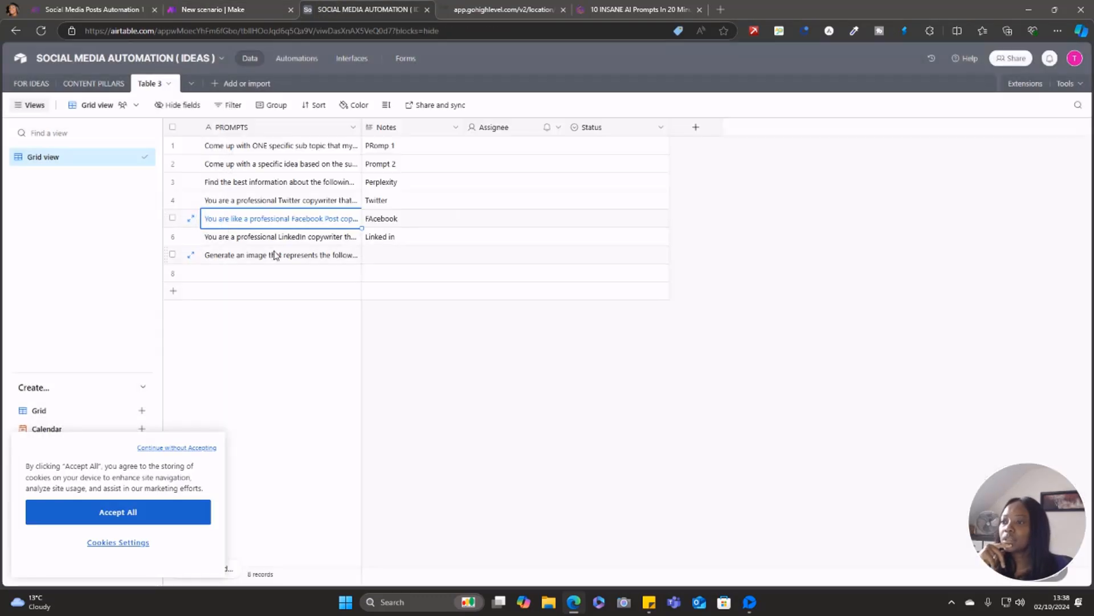
left_click(318, 241)
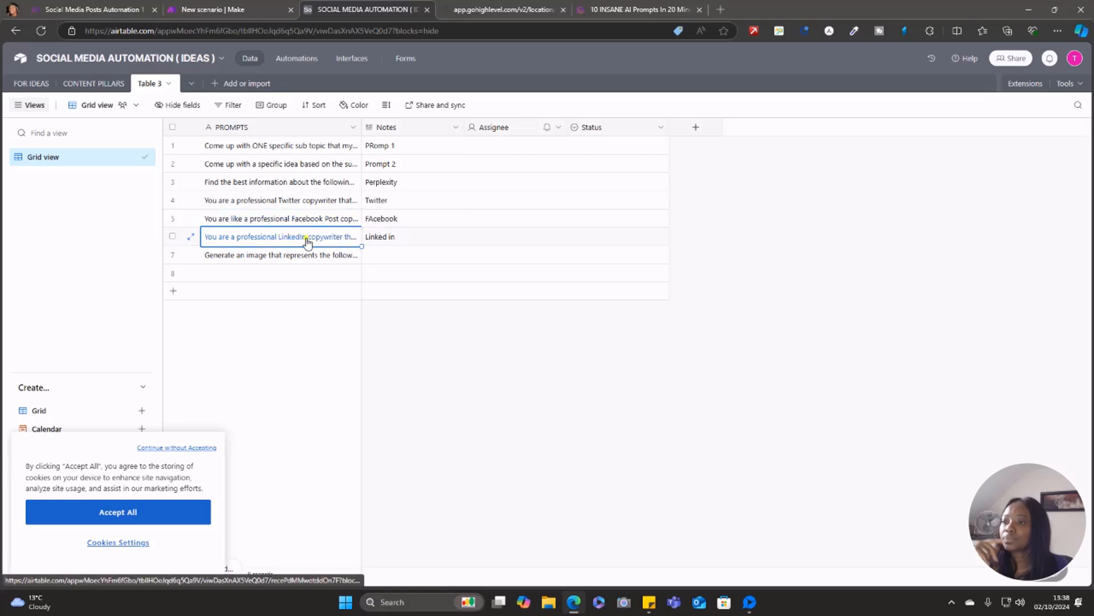
left_click(307, 242)
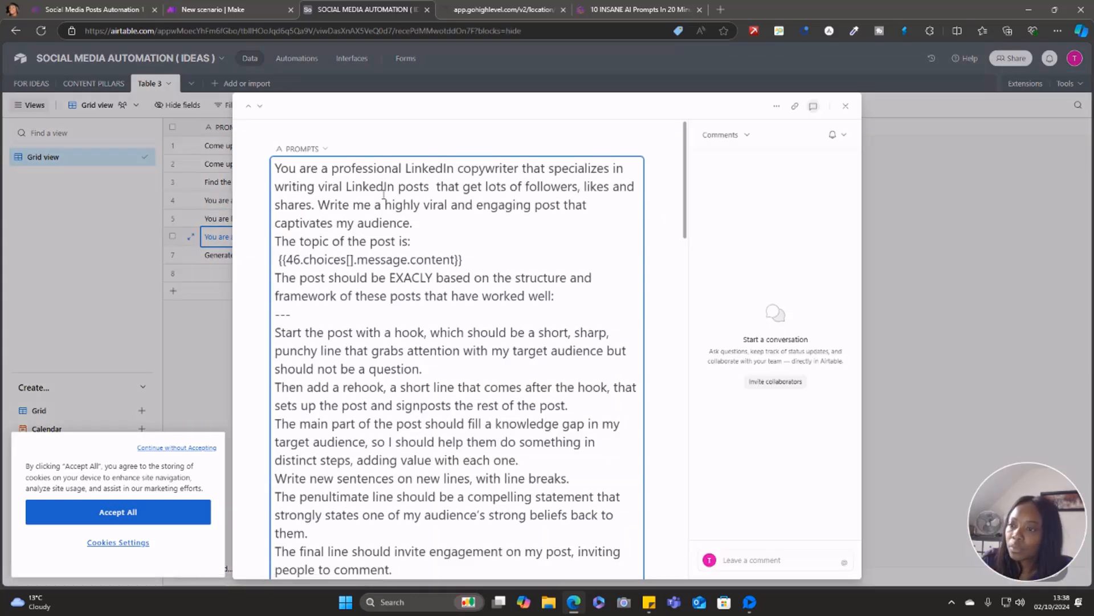
key("ctrl+a")
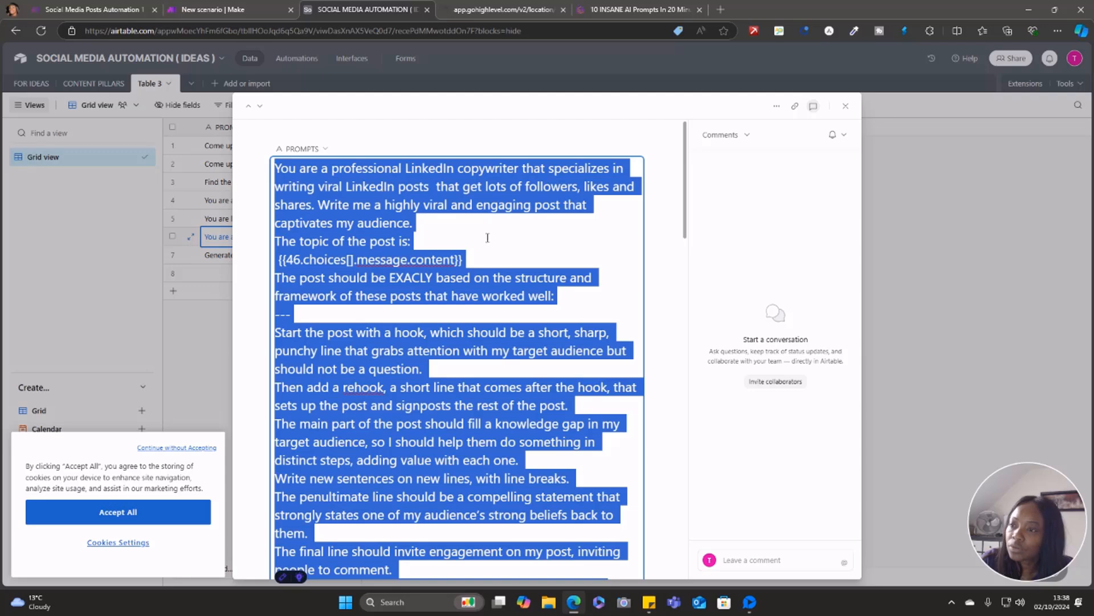
left_click(111, 192)
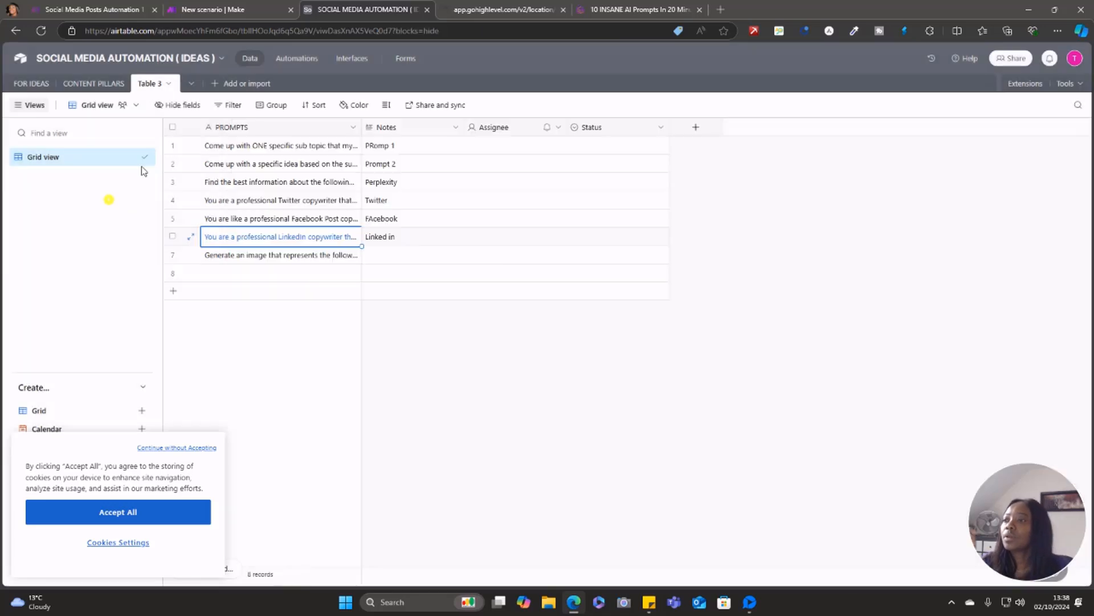
Back in Make, replace the Twitter prompt in module 10's Assistant message with the copied LinkedIn prompt.
left_click(213, 12)
left_click(817, 516)
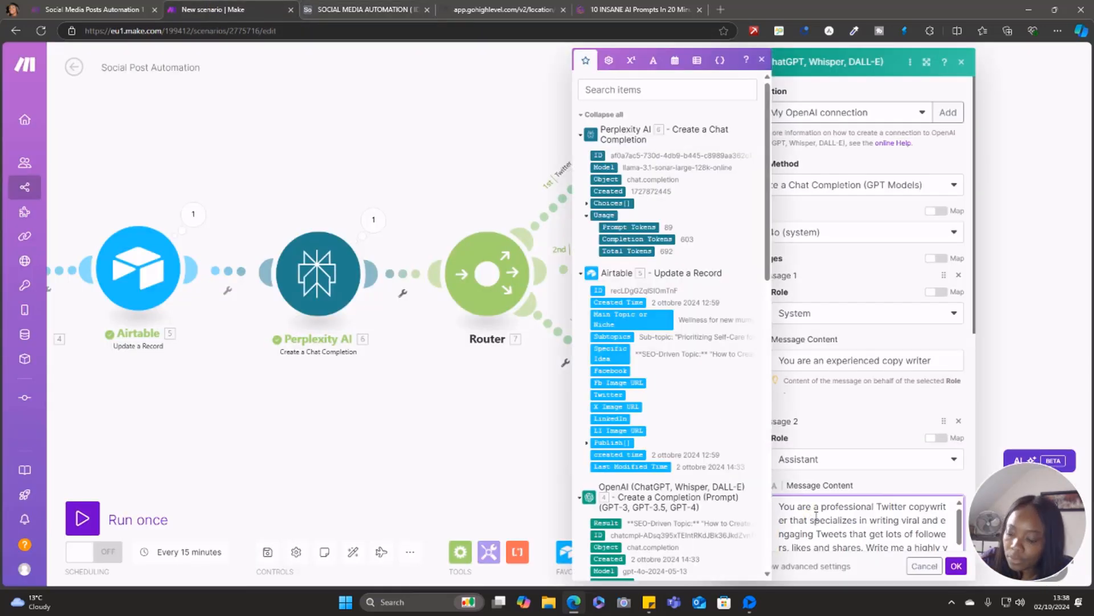
key("ctrl+a")
key("ctrl+v")
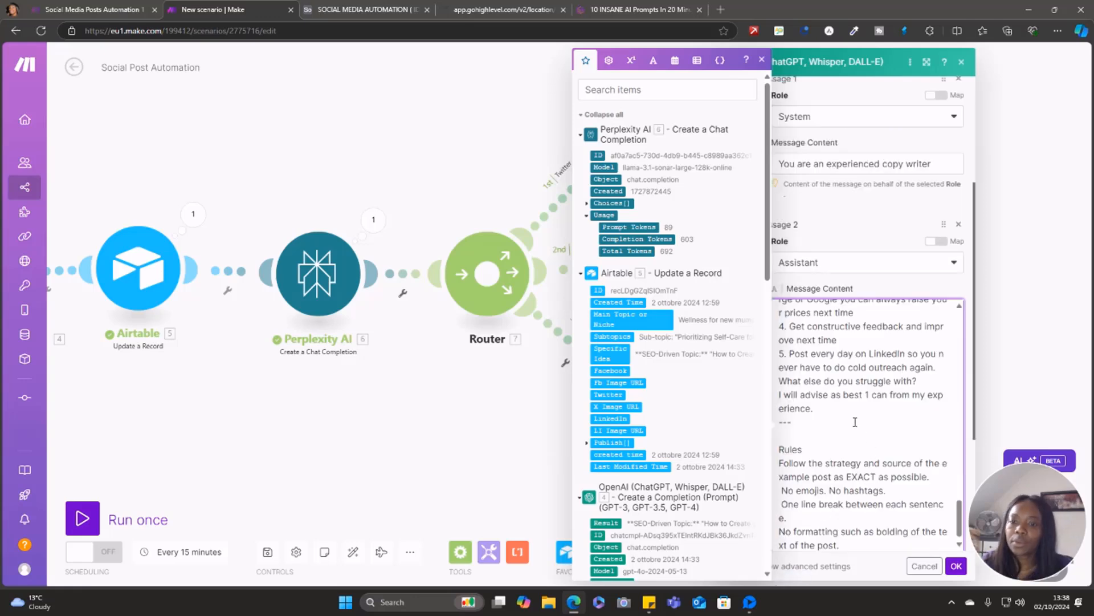
Replace the module 46 topic token in module 10's LinkedIn prompt with Perplexity's Choices[]: Message.Content and save the module.
scroll(855, 422, "up", 15)
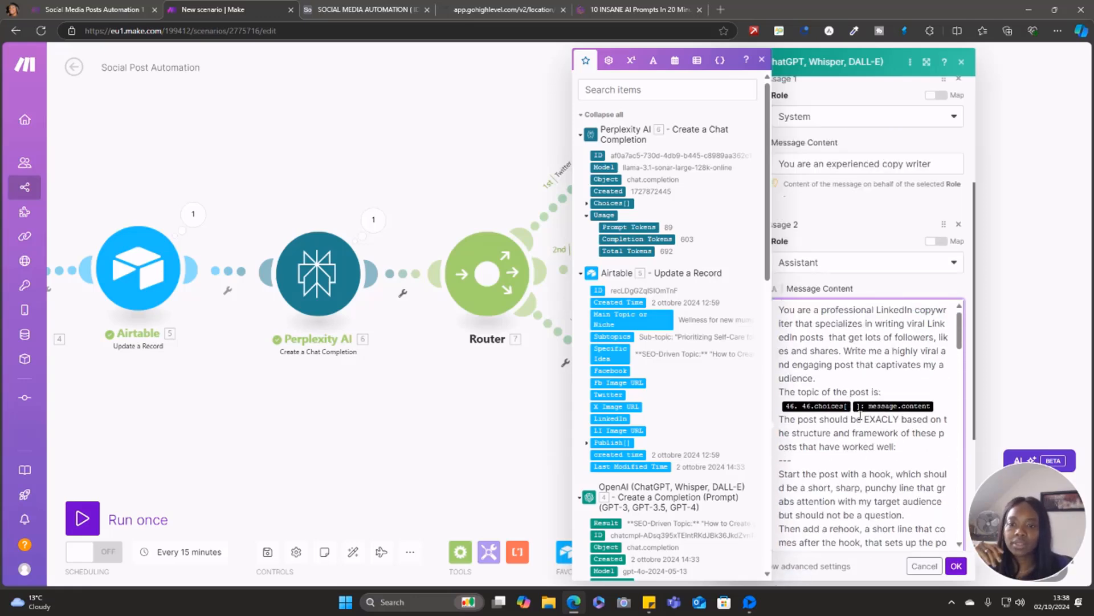
left_click(937, 408)
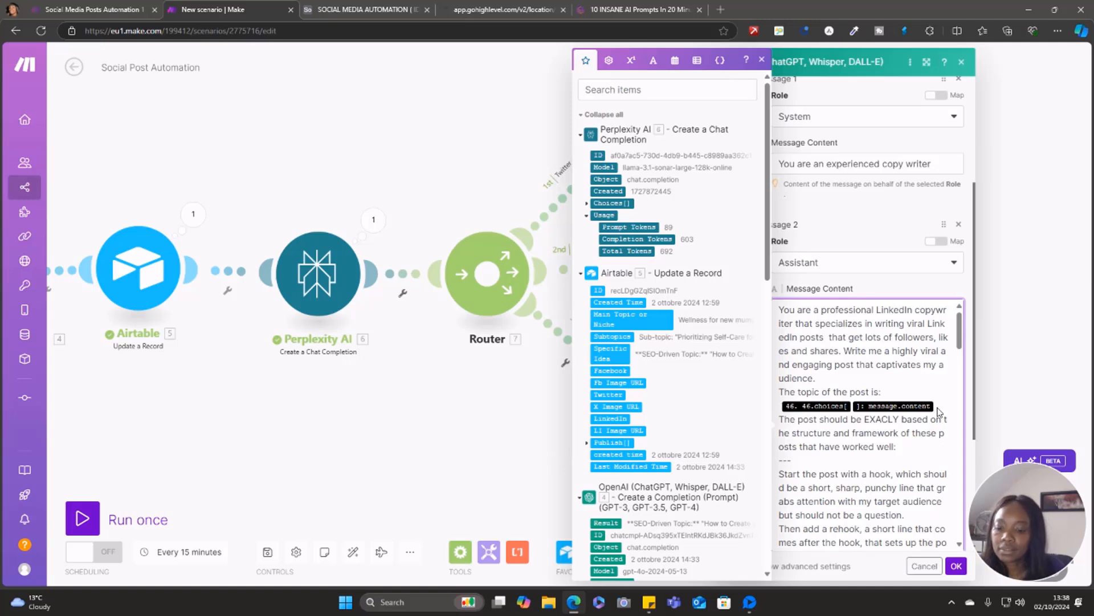
key("BackSpace")
key("BackSpace")
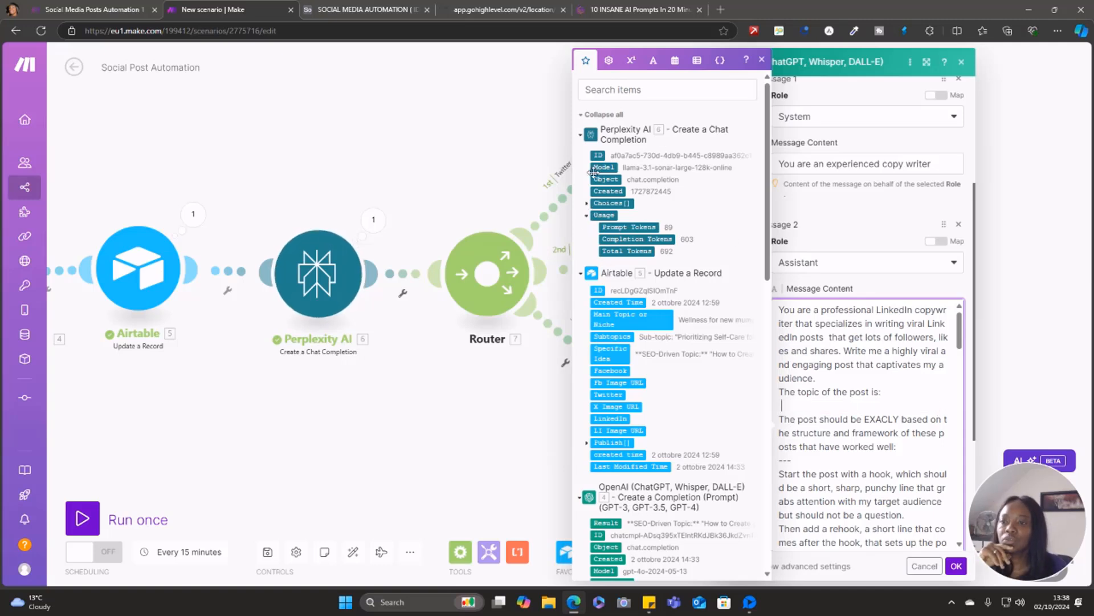
left_click(586, 204)
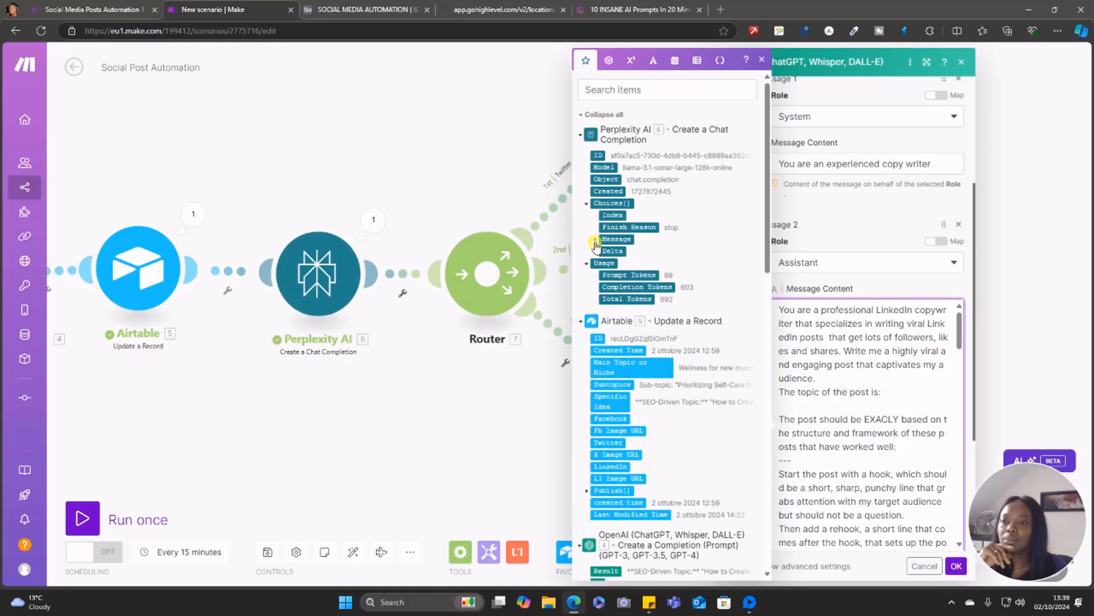
left_click(595, 239)
left_click(621, 251)
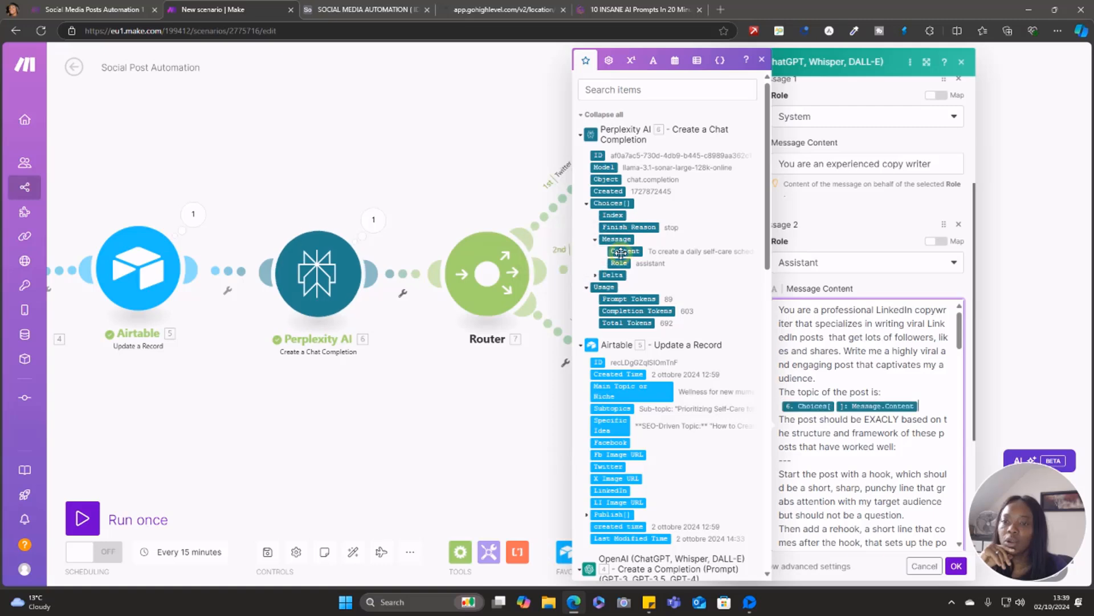
left_click(958, 566)
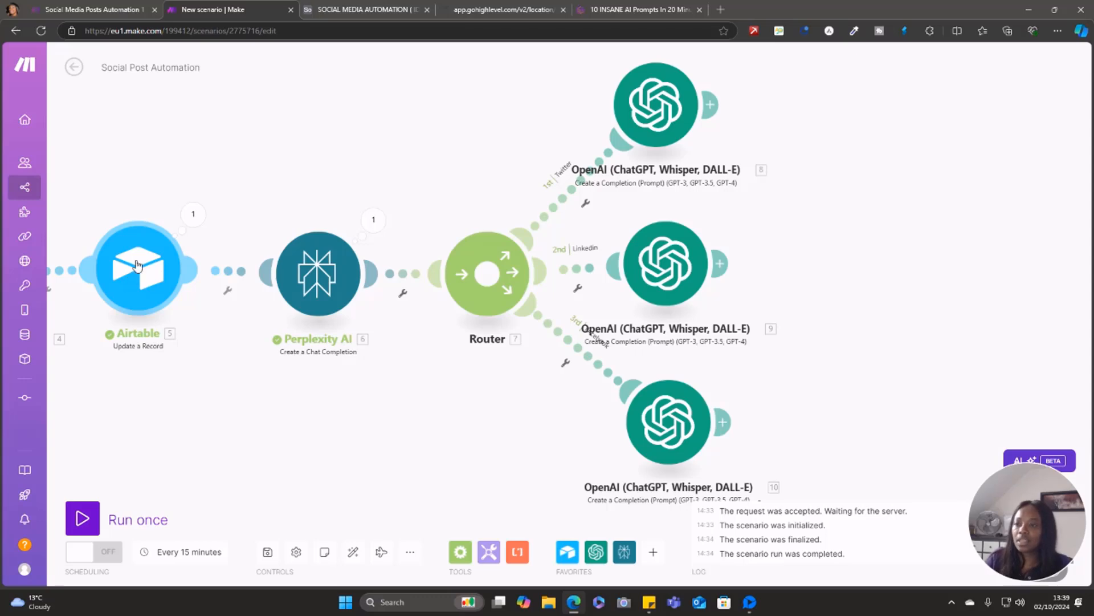
Clone Airtable module 5, the Update a Record module placed before Perplexity AI.
right_click(151, 273)
left_click(188, 356)
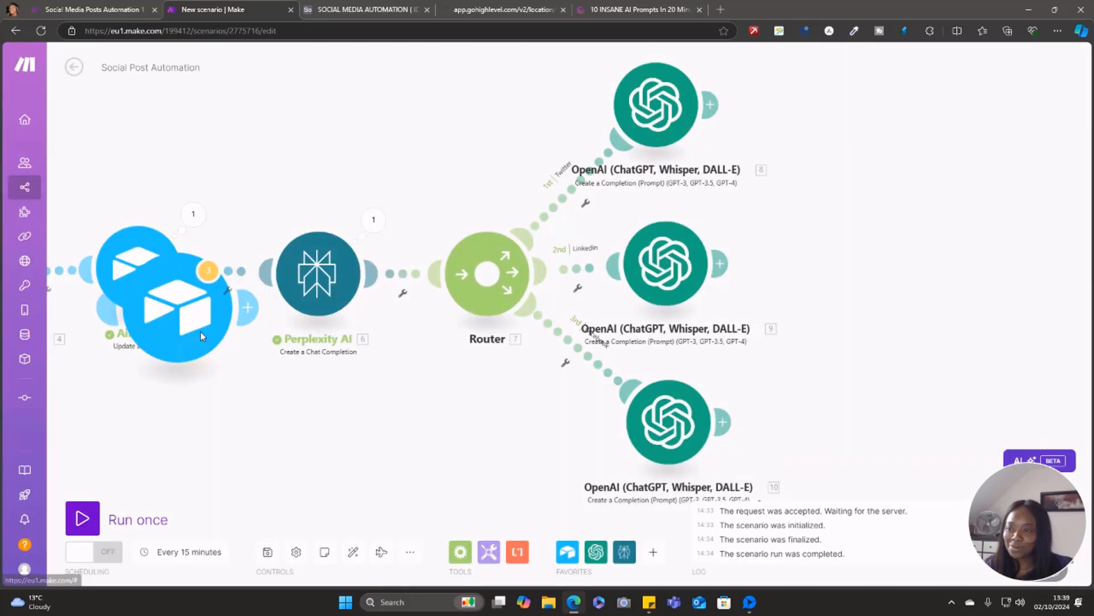
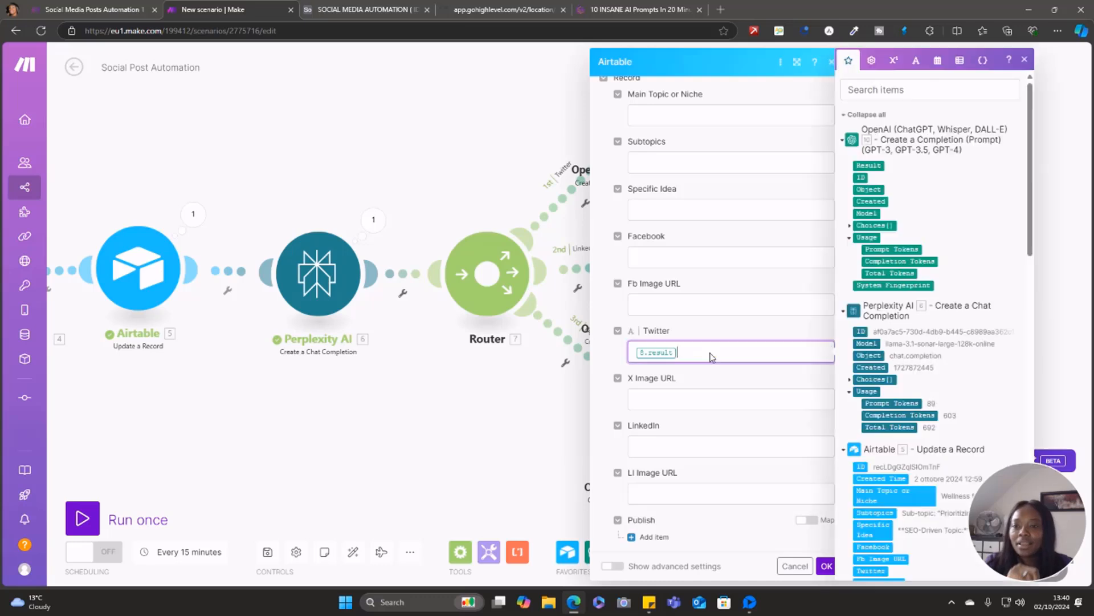
In the third route's Airtable module, clear the Twitter field, map OpenAI module 10's Result to Facebook, and save the scenario.
key("BackSpace")
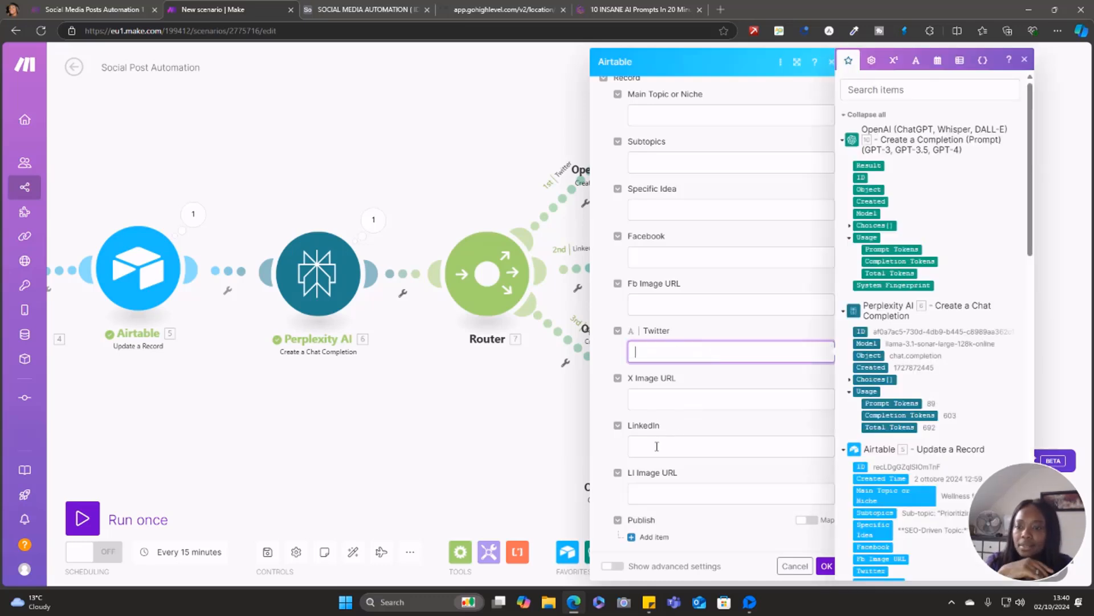
left_click(670, 256)
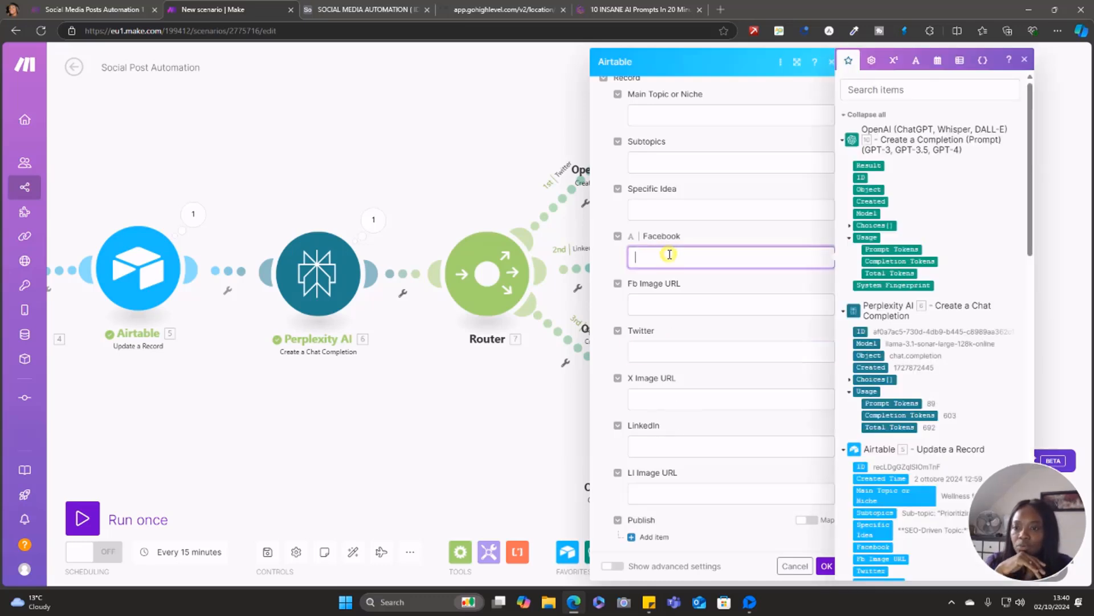
left_click(881, 164)
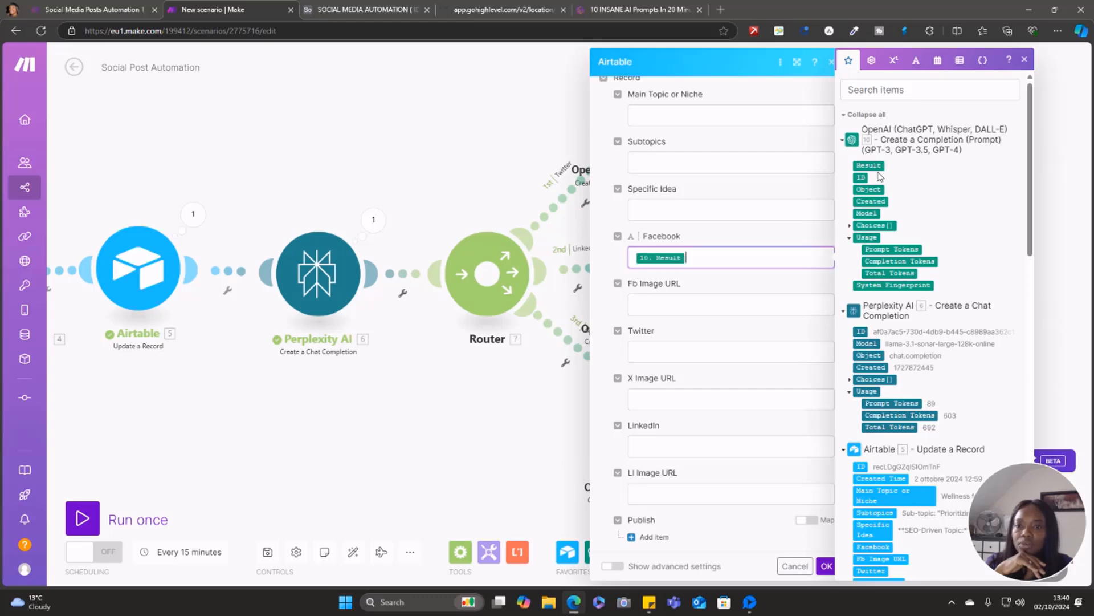
left_click(826, 565)
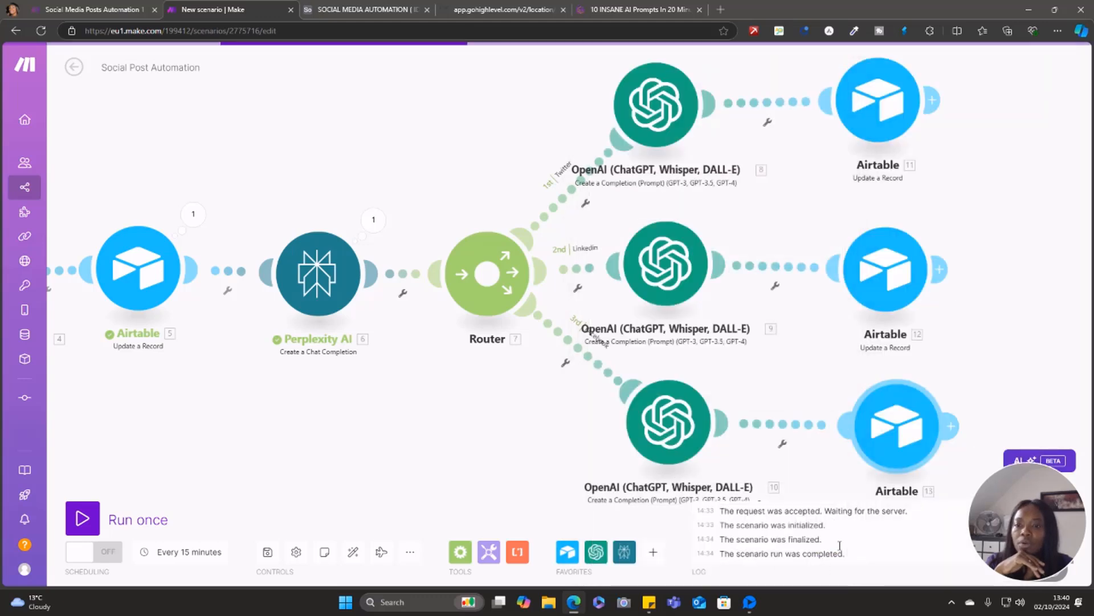
left_click_drag(894, 454, 898, 444)
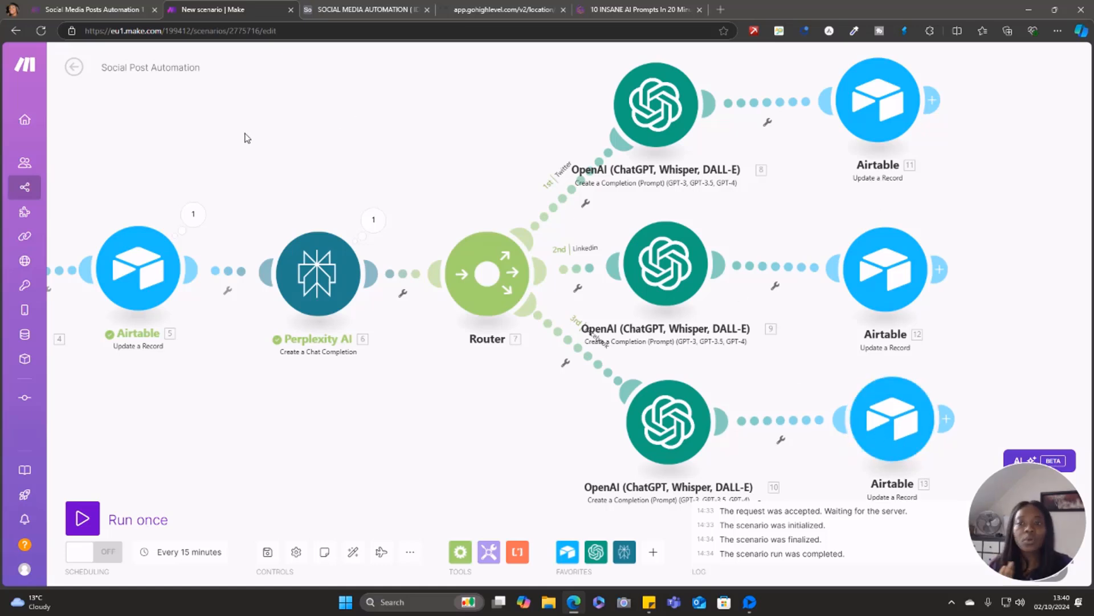
left_click(267, 553)
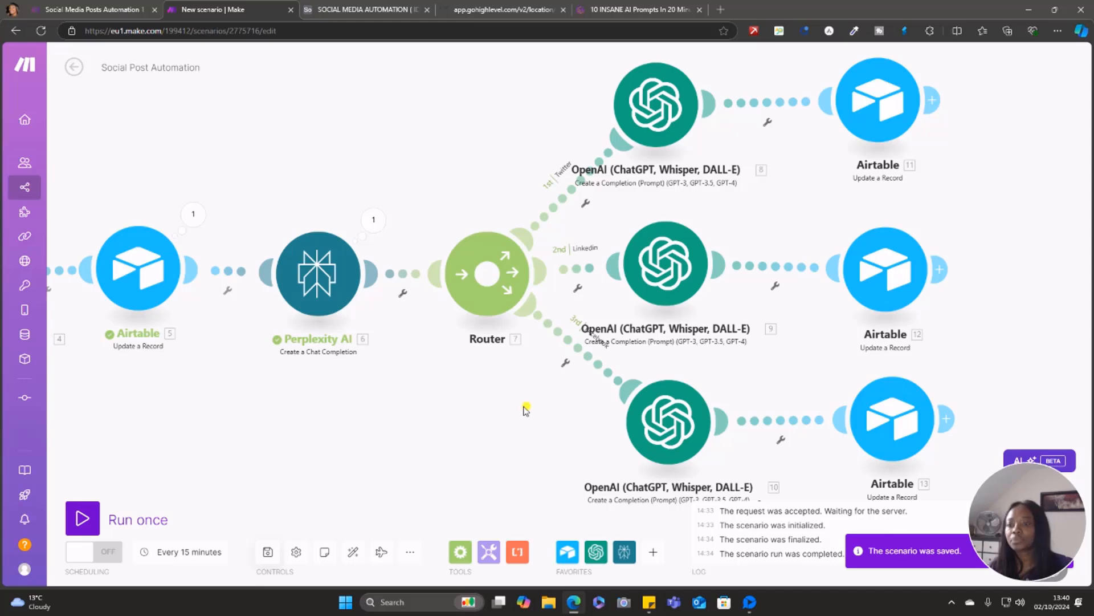
Add an OpenAI Generate an Image module after Airtable module 11 on the Twitter route, using the Dall-E 3 model.
left_click_drag(525, 410, 227, 384)
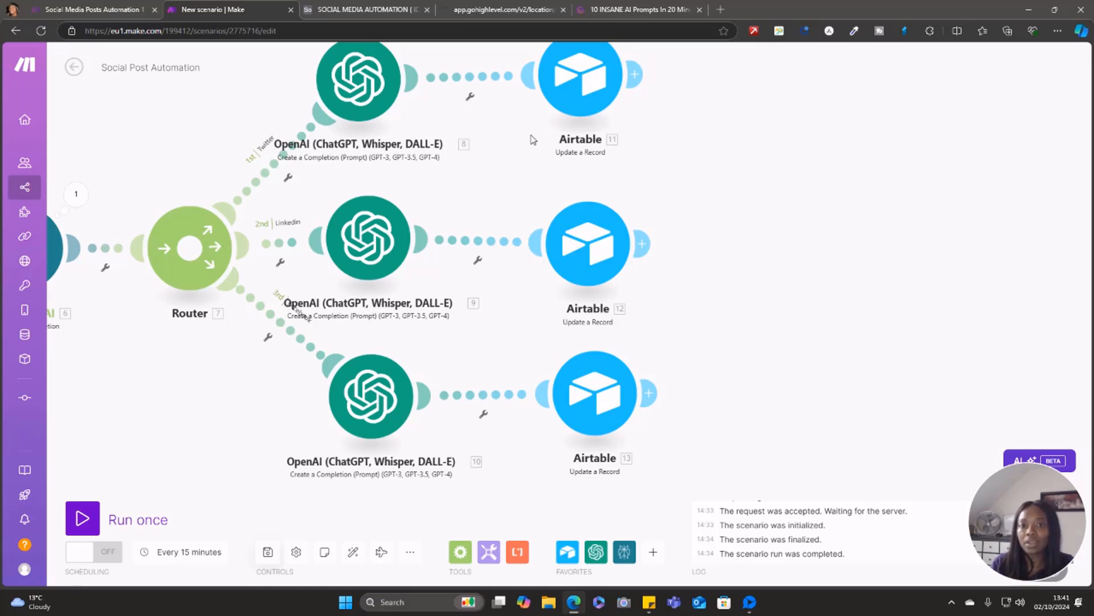
left_click(638, 77)
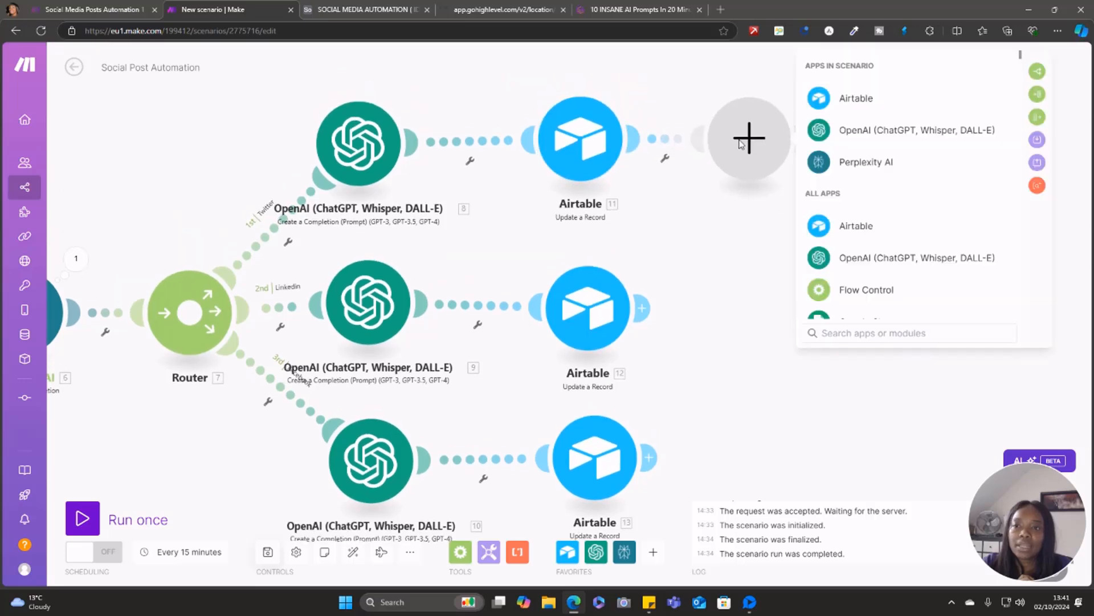
left_click(885, 134)
scroll(899, 271, "down", 2)
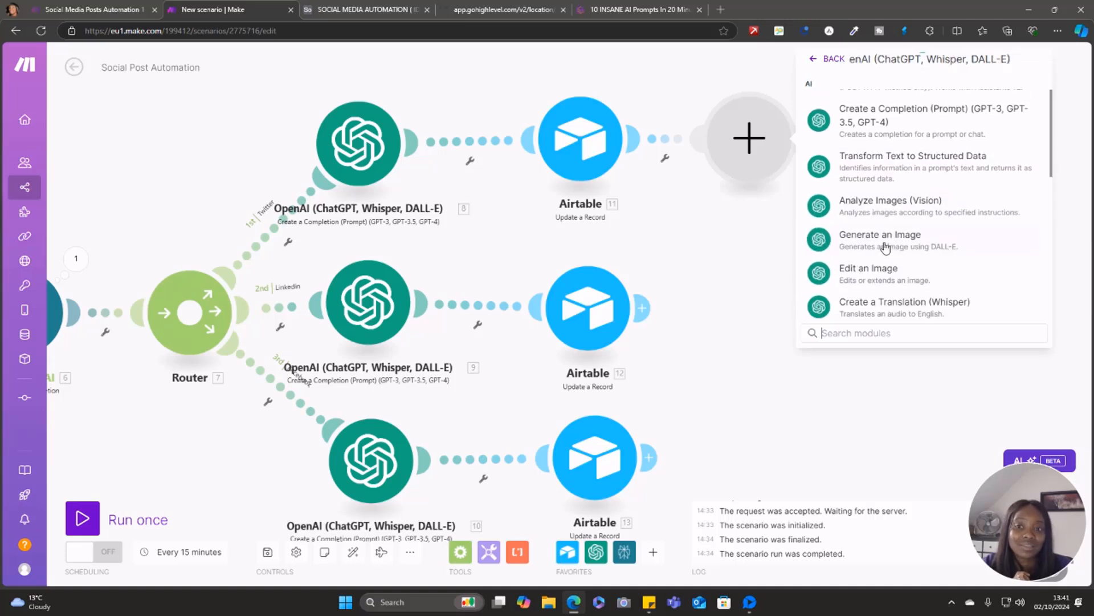
left_click(885, 246)
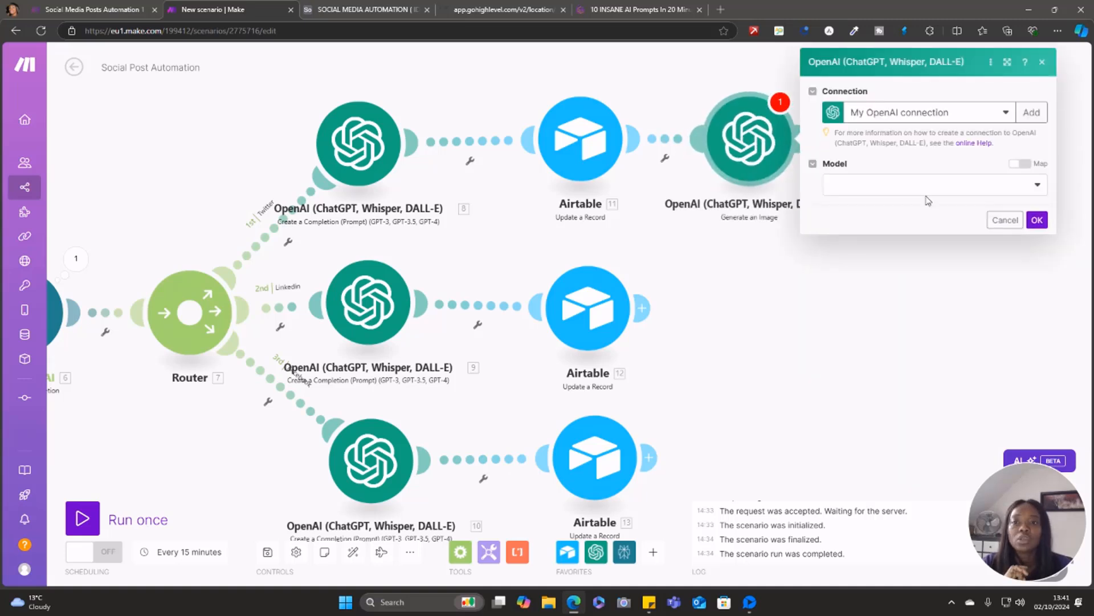
left_click(1024, 193)
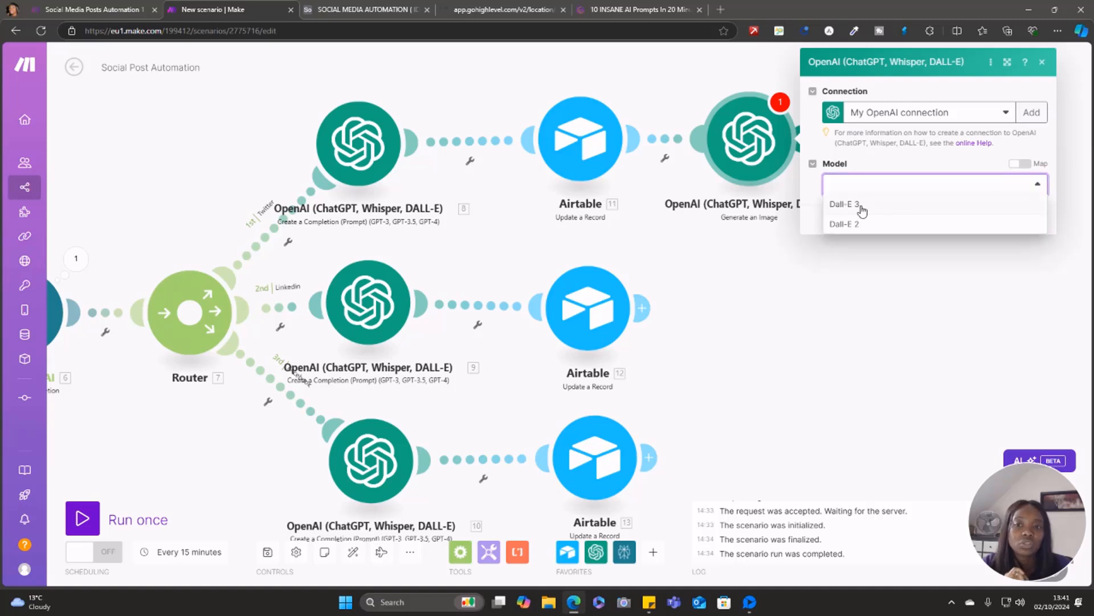
left_click(861, 209)
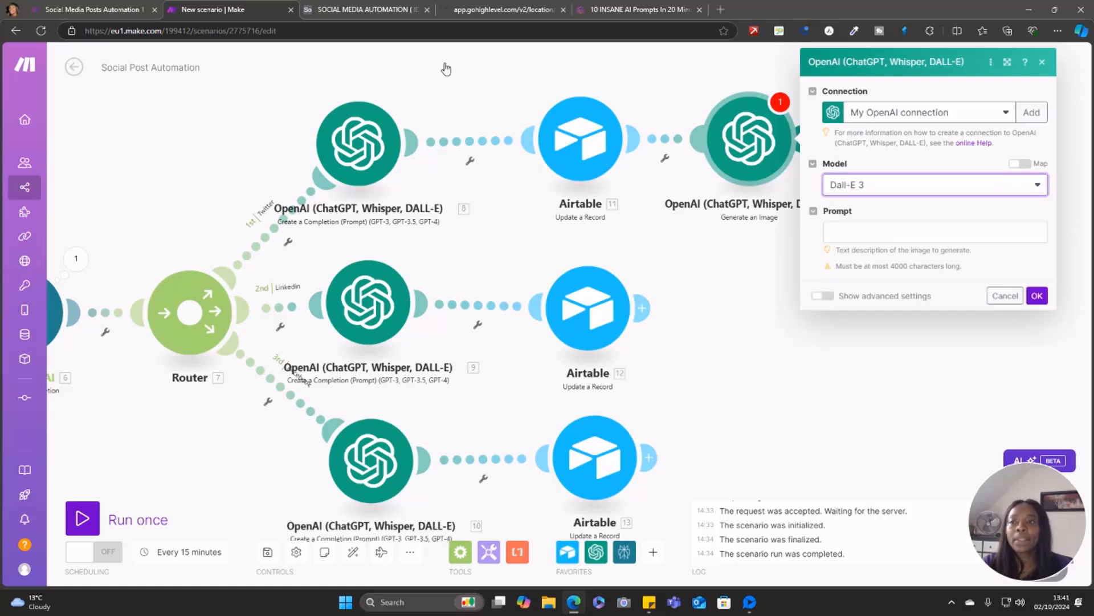
Copy the image-generation prompt from row 7 of Airtable's Table 3 into the Prompt of the new image module in Make.
left_click(379, 10)
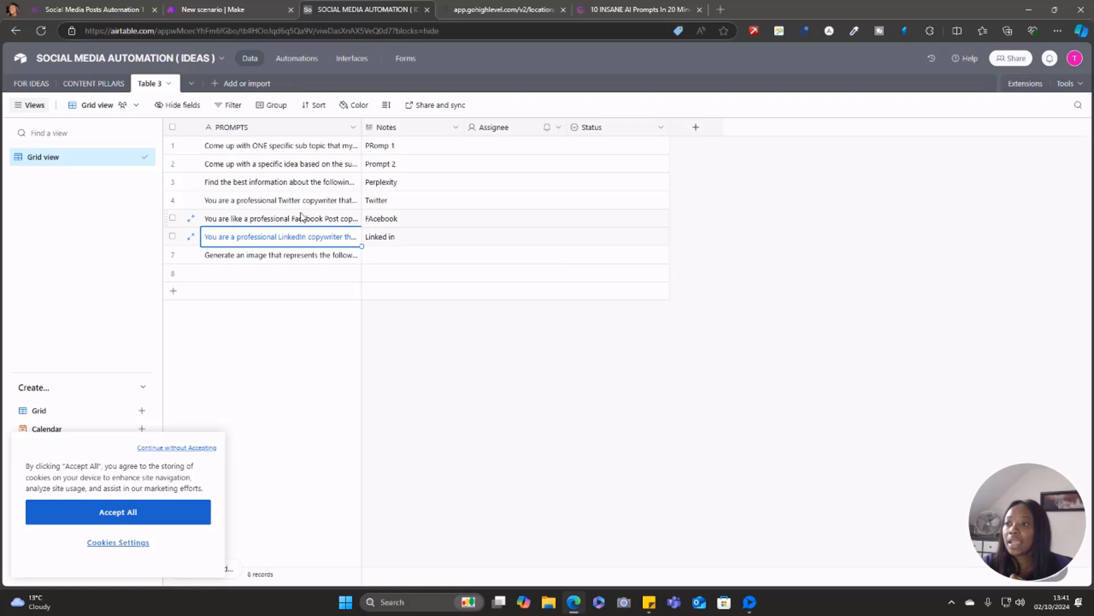
left_click(281, 257)
left_click(279, 254)
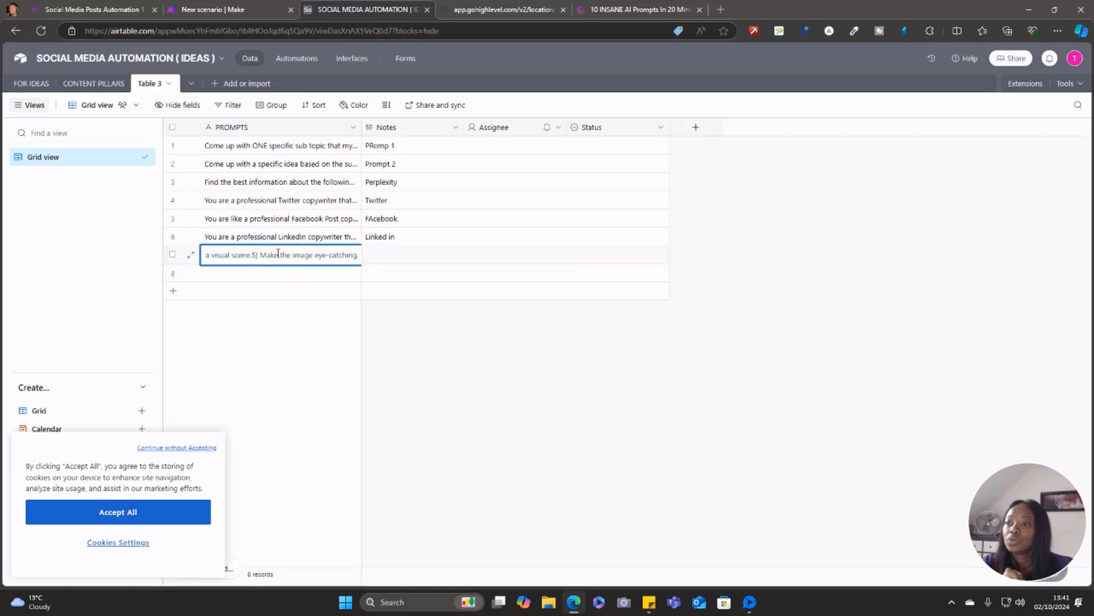
key("ctrl+a")
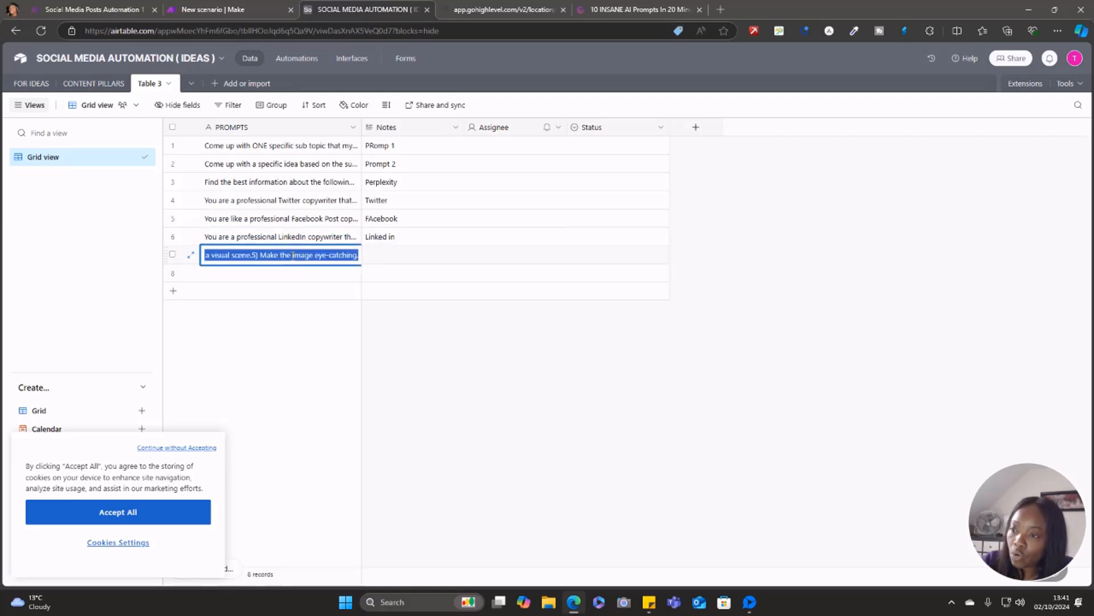
left_click(211, 10)
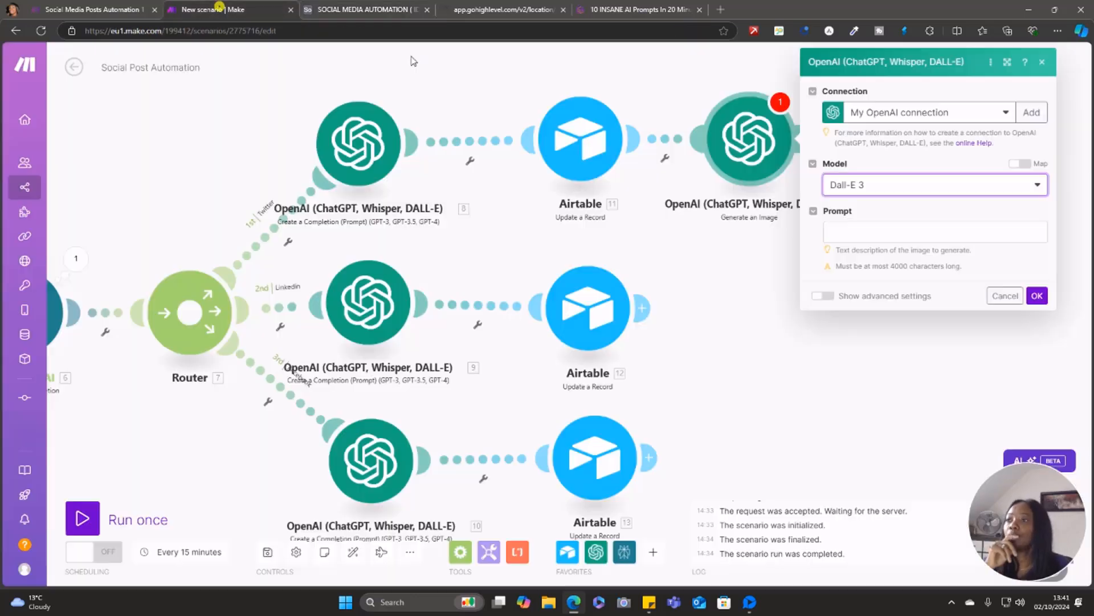
left_click(853, 232)
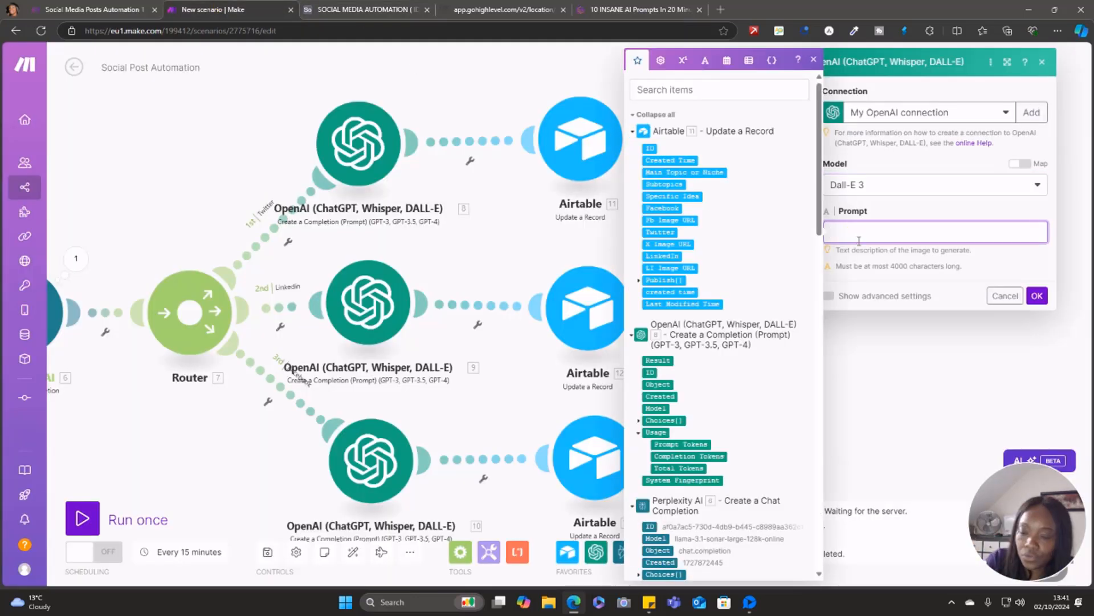
type("Generate an image that represents the following TOPIC: 11.`Specific Idea`. No text or abstract symbols should be included; only real-world, tangible elements depicted in an illustrated or graphic style.# Rules:1) The image must be in a drawing or graphic illustration style.2) The image must NOT contain any text.3) The image must NOT contain futuristic symbols or holographics.4) Do NOT use the TOPIC directly in the image; instead, identify 2-3 key elements related to the topic and turn them into a visual scene.5) Make the image eye-catching.")
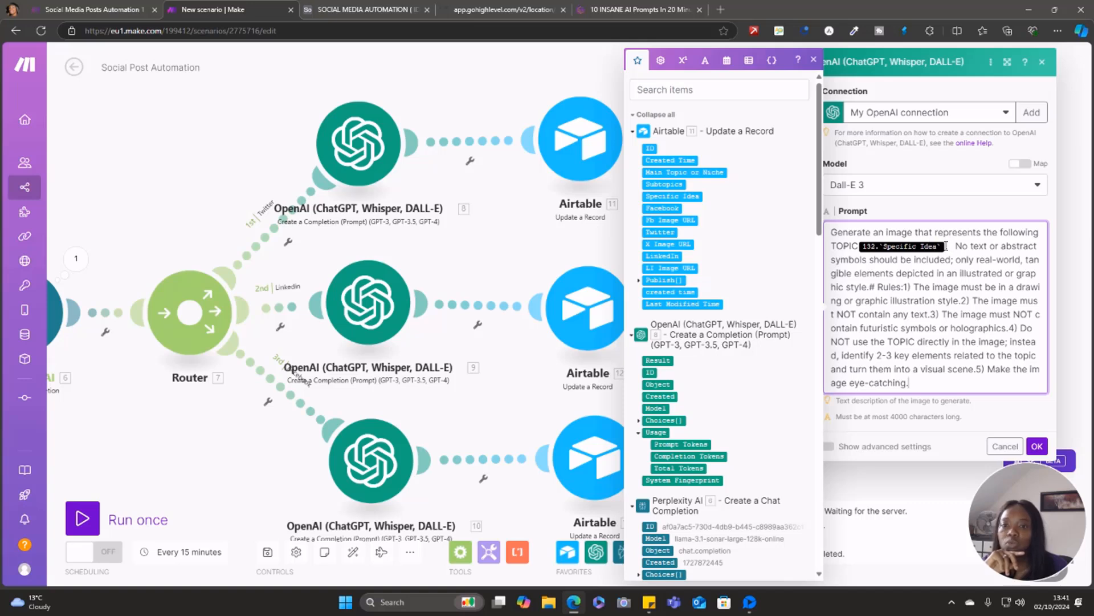
Replace the module 152 Specific Idea token in the image prompt with Airtable module 11's Specific Idea and save the module.
key("BackSpace")
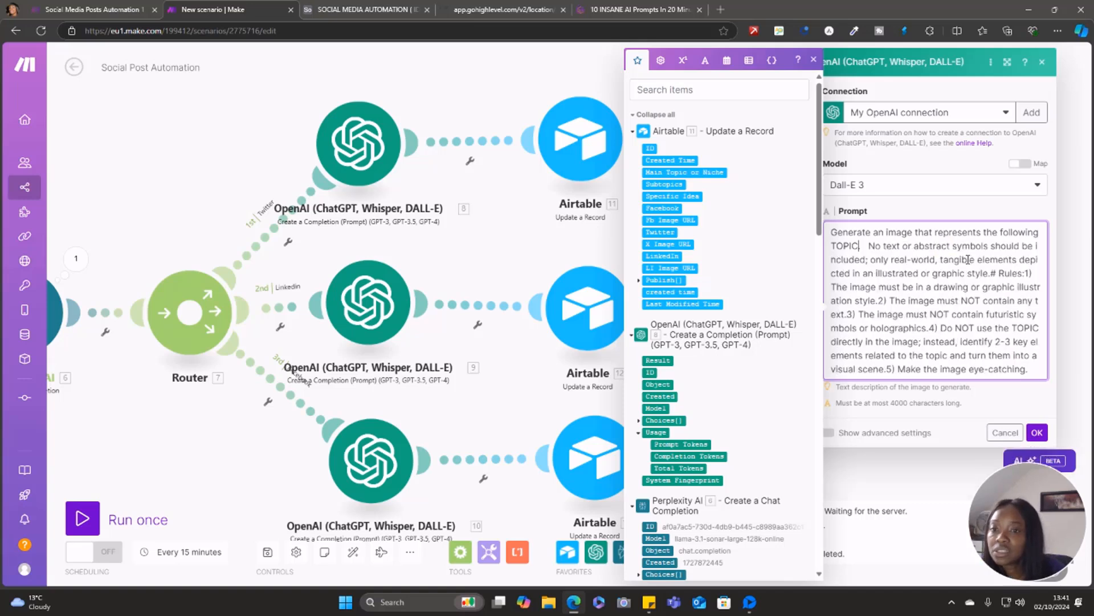
left_click(665, 196)
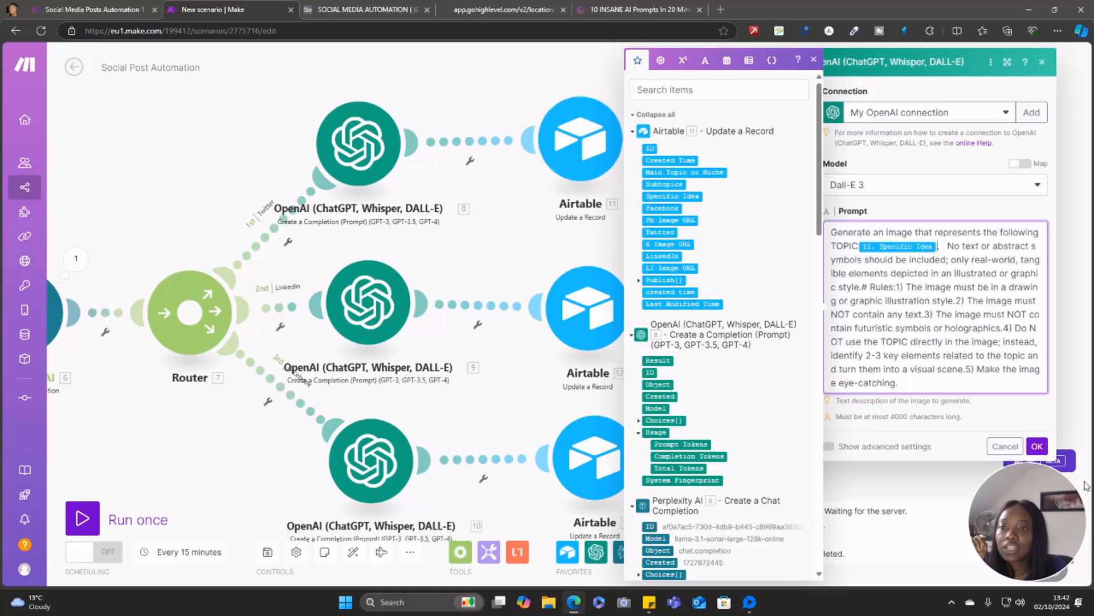
left_click(1035, 447)
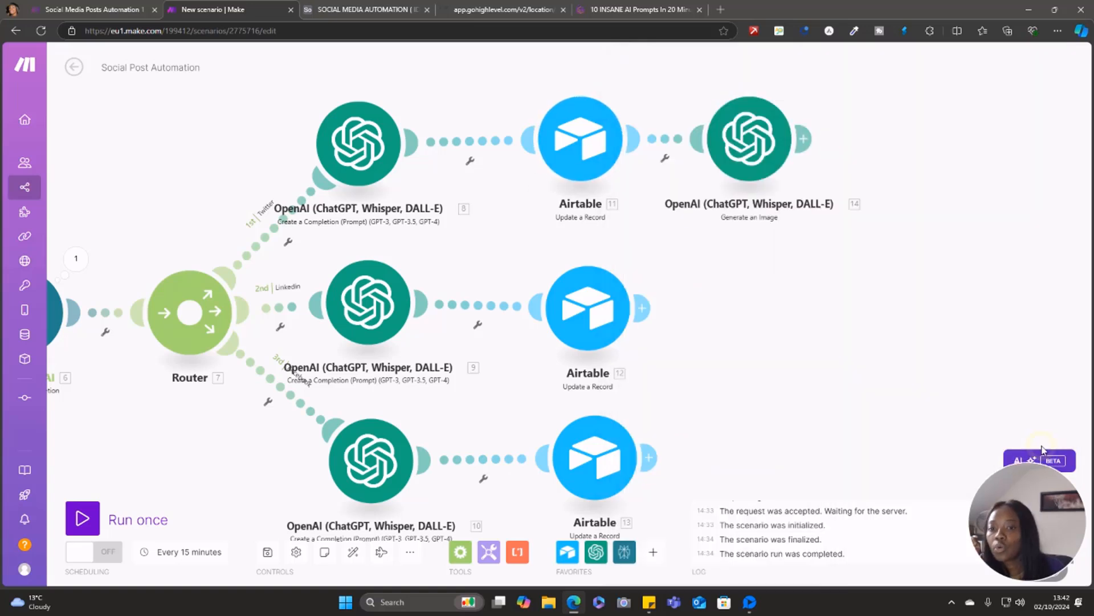
Clone the Generate an Image module twice, attaching one copy after Airtable module 12 and the other after Airtable module 13.
right_click(754, 142)
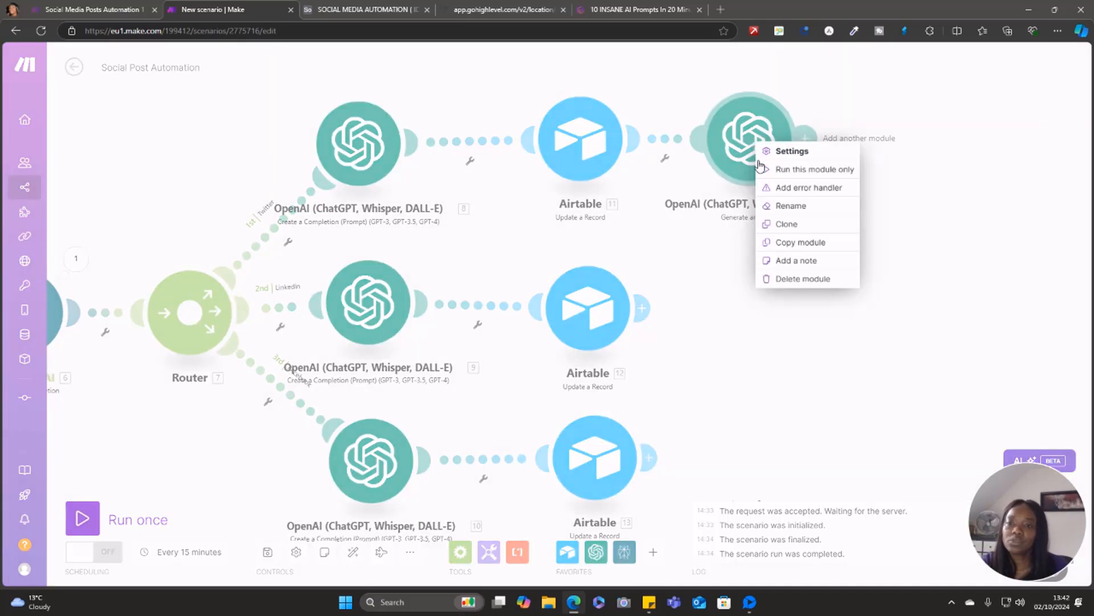
left_click(785, 223)
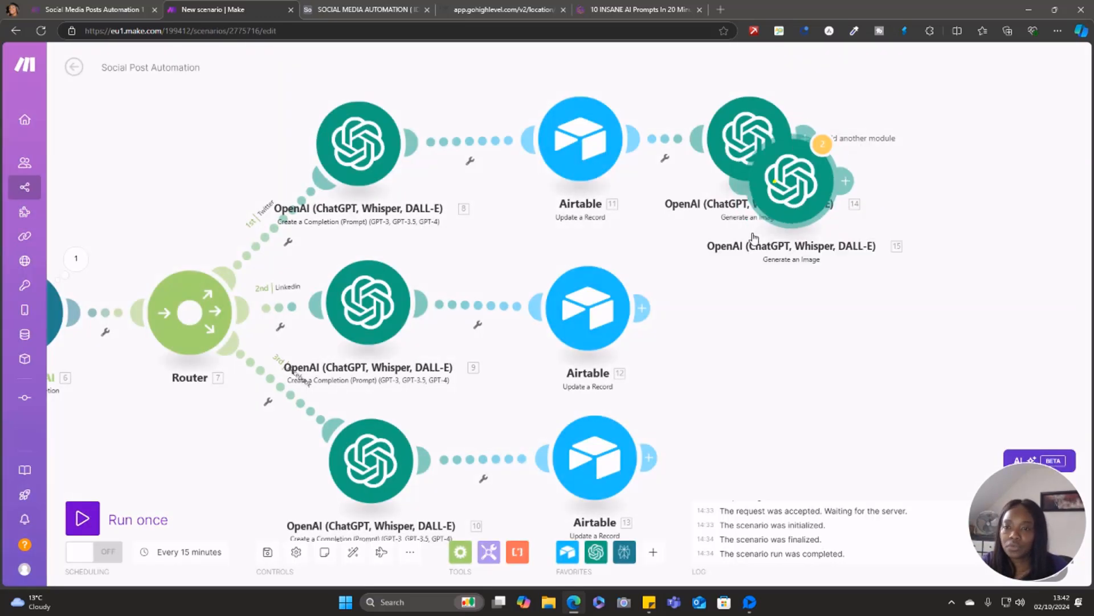
left_click(744, 317)
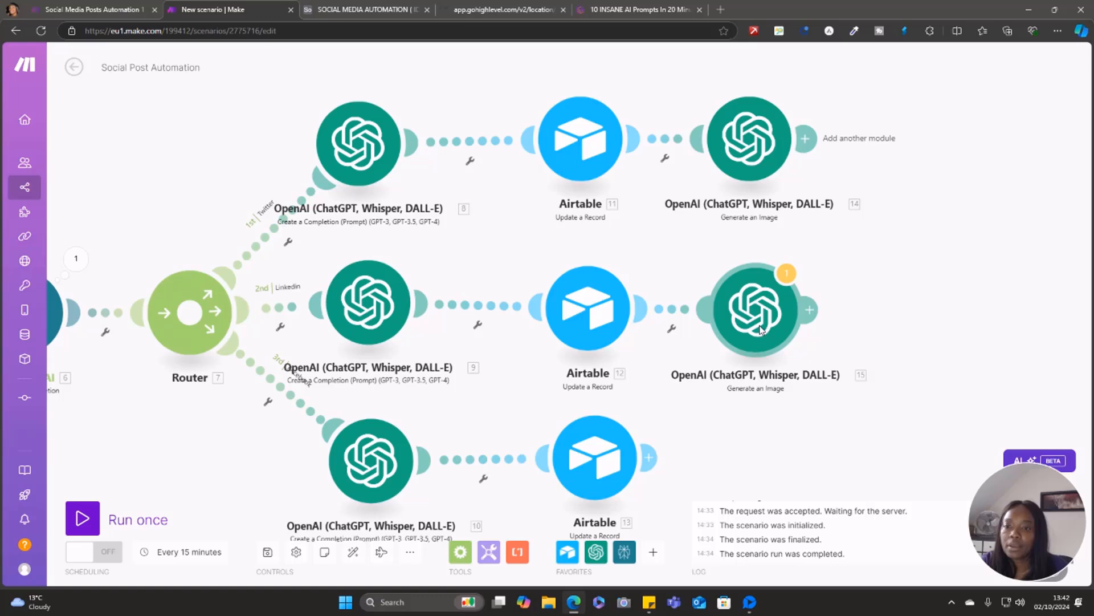
right_click(761, 329)
left_click(805, 408)
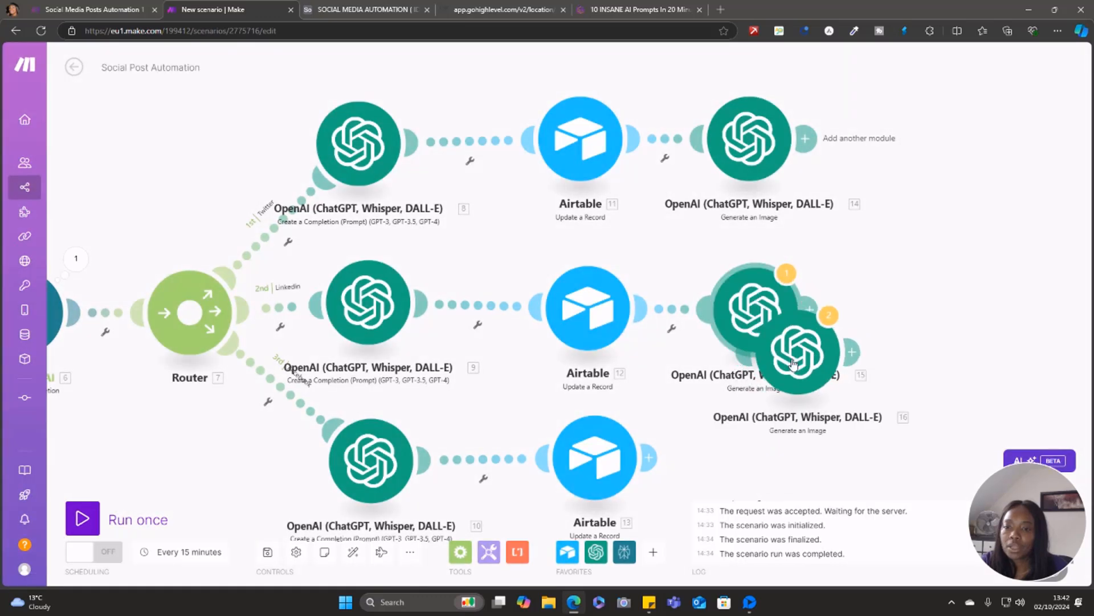
left_click(776, 475)
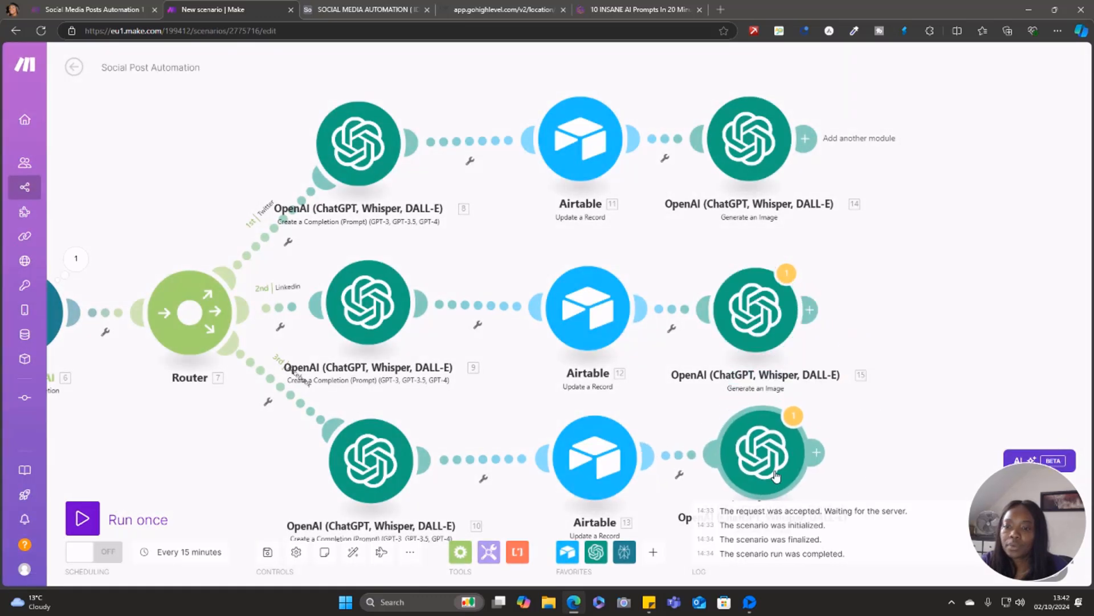
Replace the Specific Idea token in image module 15's prompt with Airtable module 12's Specific Idea and save the module.
left_click(764, 313)
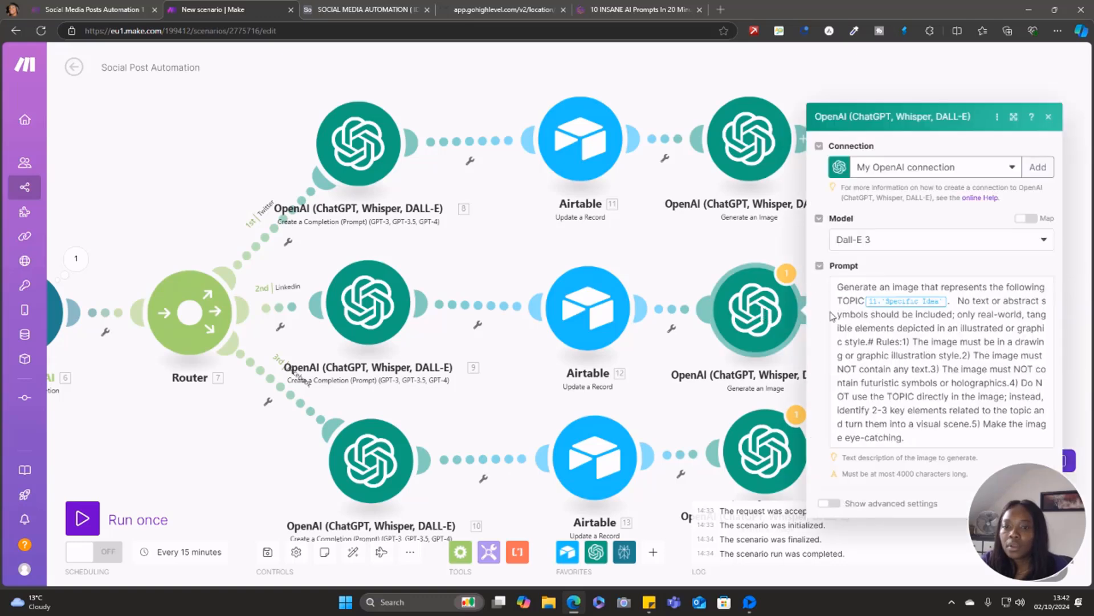
left_click(948, 304)
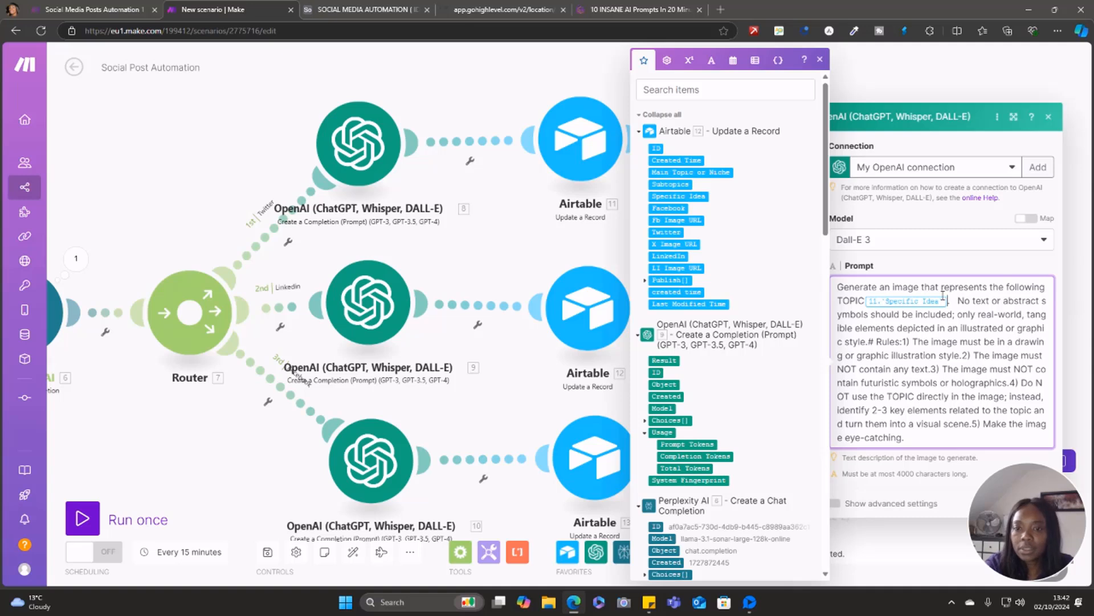
key("BackSpace")
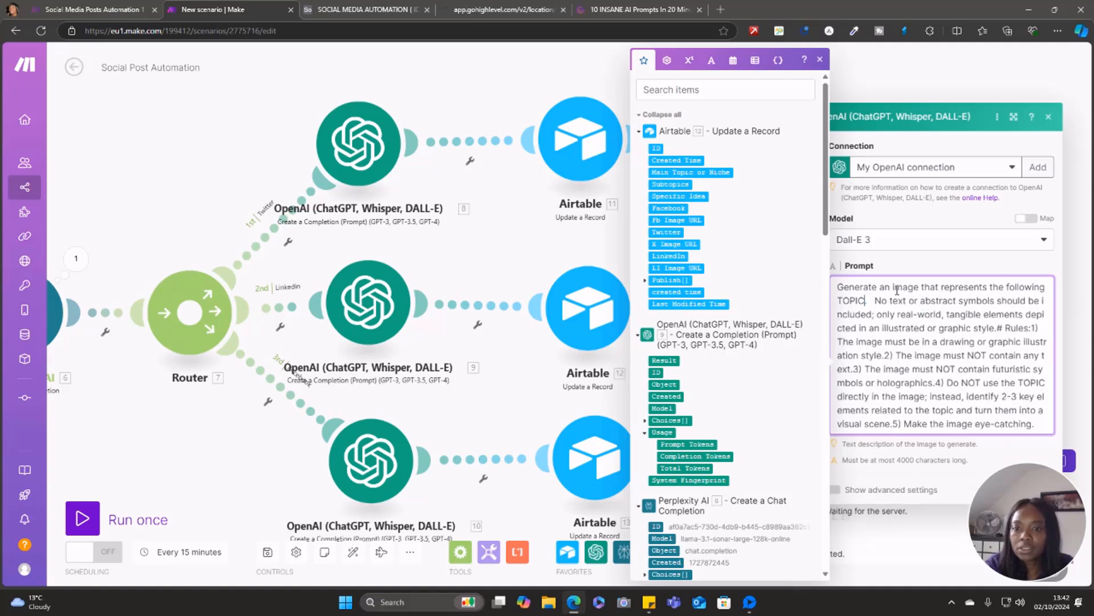
left_click(669, 195)
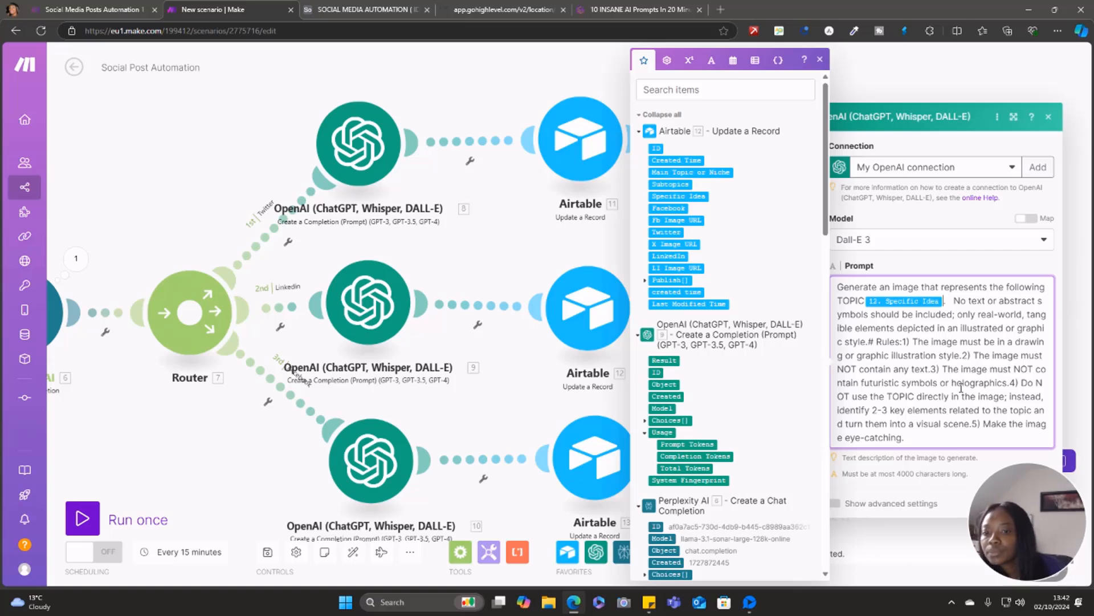
left_click_drag(542, 245, 383, 205)
left_click(882, 464)
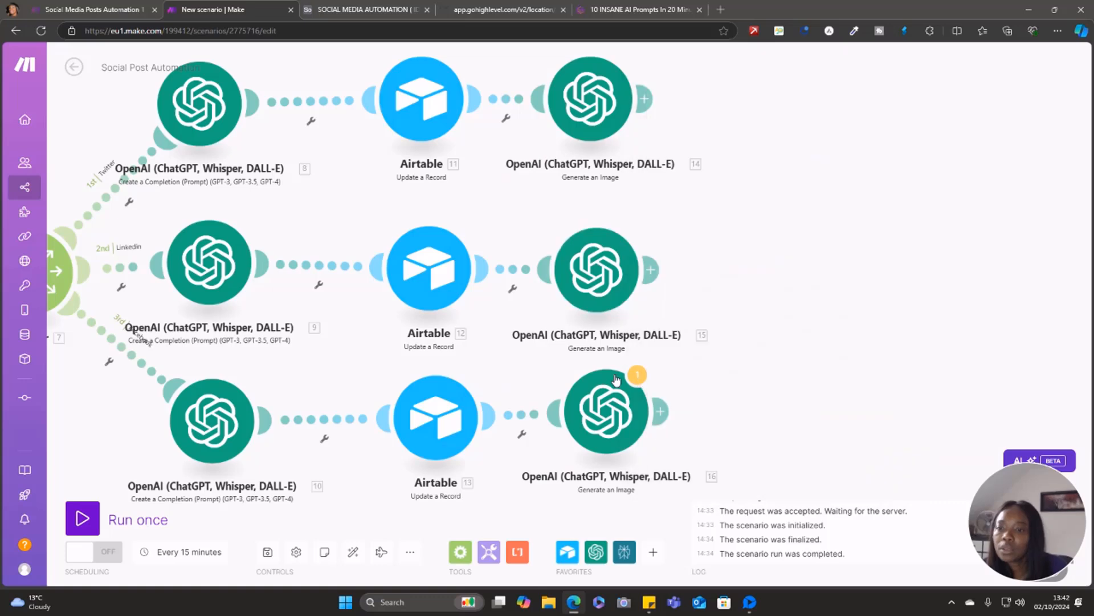
Replace the Specific Idea token in image module 16's prompt with Airtable module 13's Specific Idea and save the module.
left_click(628, 414)
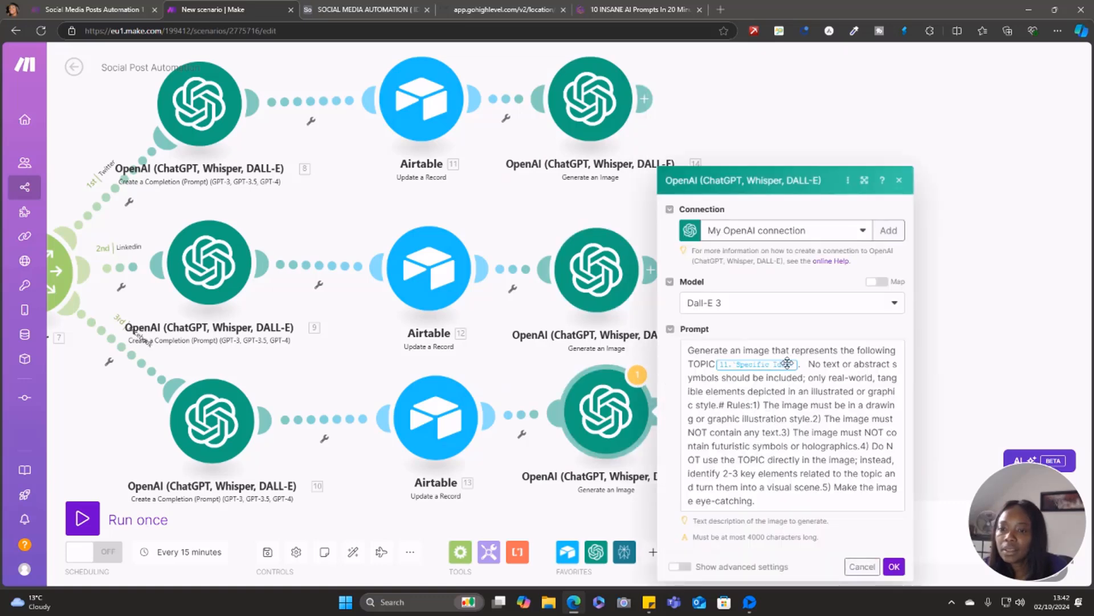
left_click(799, 365)
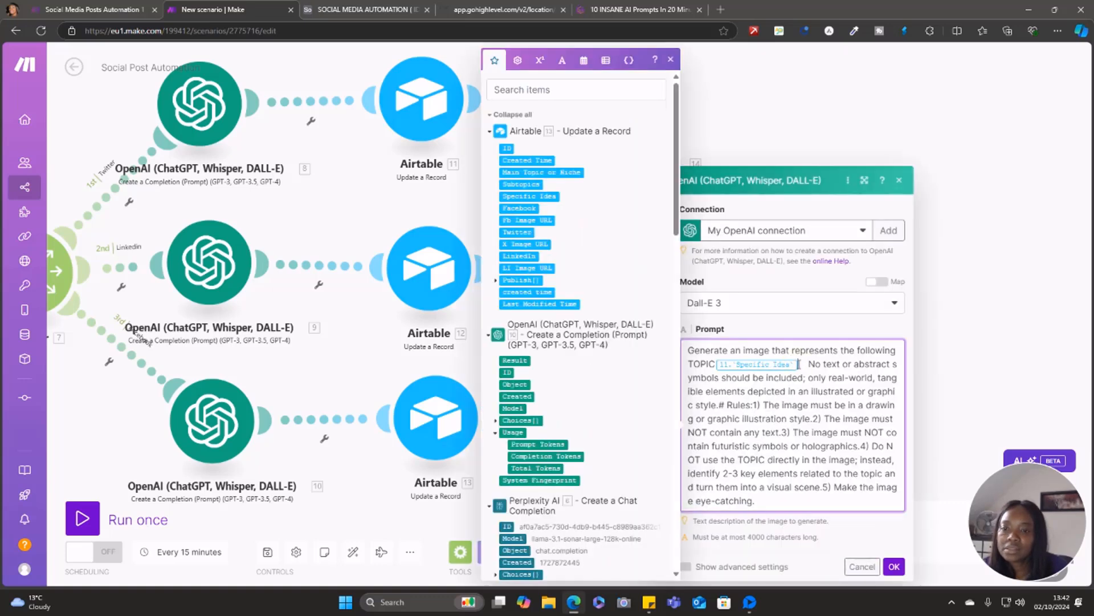
key("BackSpace")
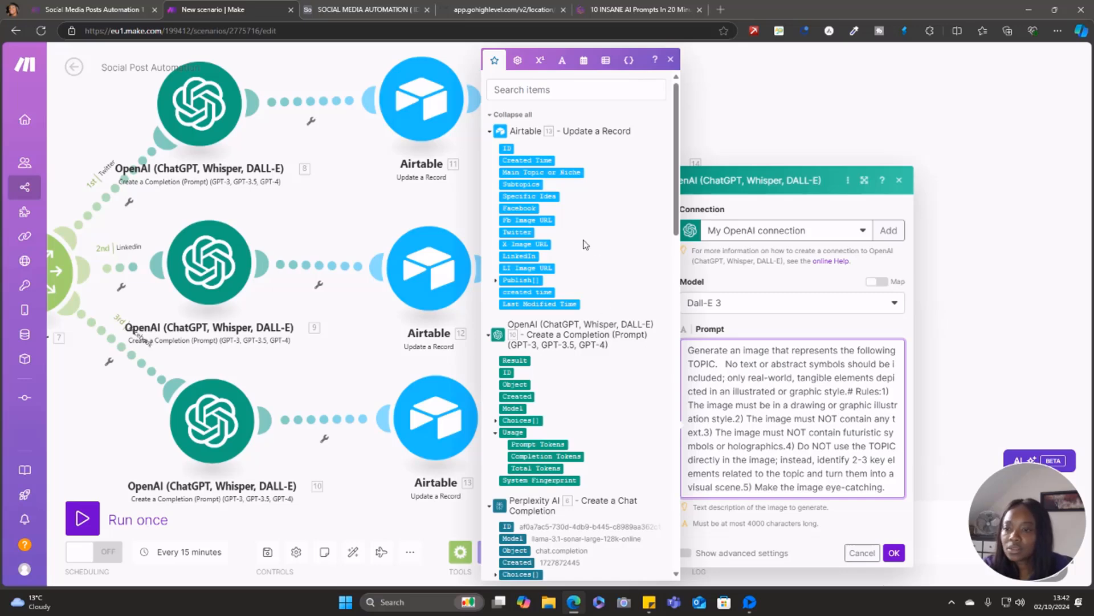
left_click(518, 196)
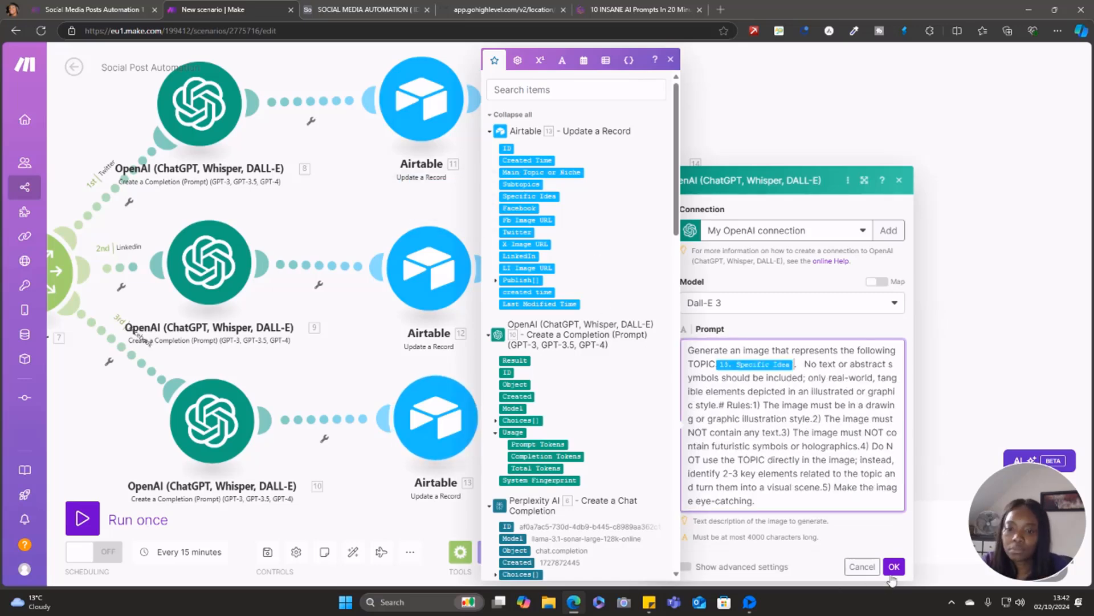
left_click(893, 566)
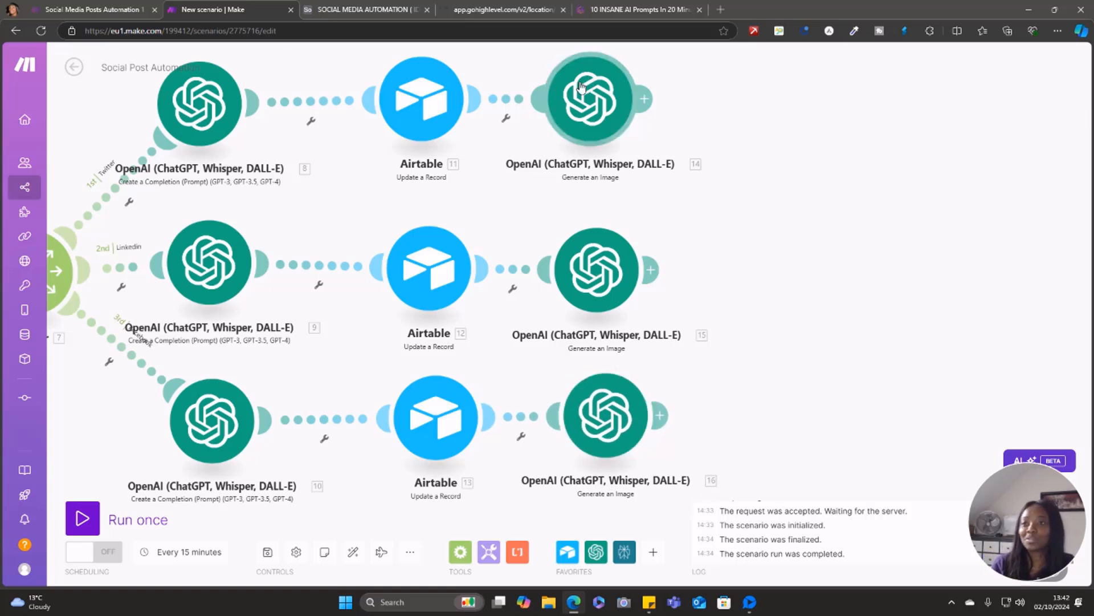
Clone Airtable module 11 and attach the copy after Generate an Image module 14 on the Twitter route.
right_click(440, 111)
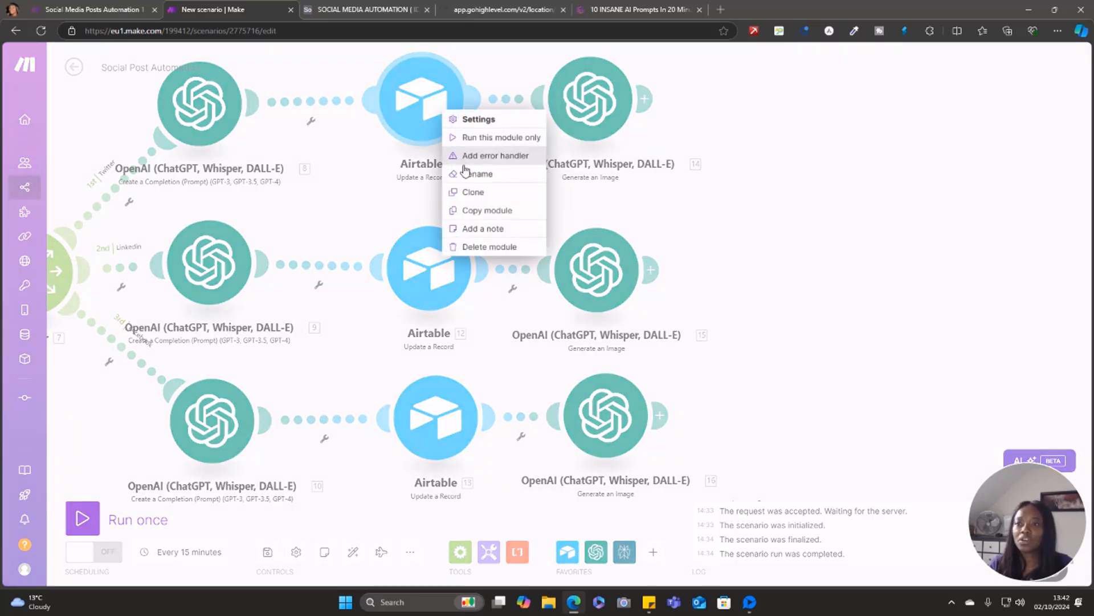
left_click(471, 193)
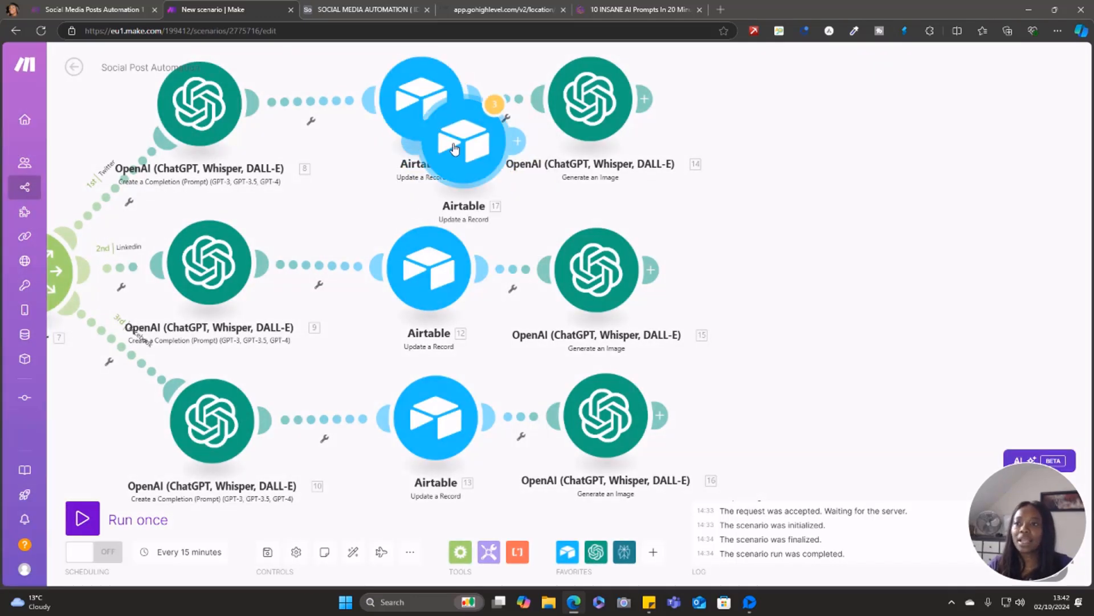
left_click(796, 101)
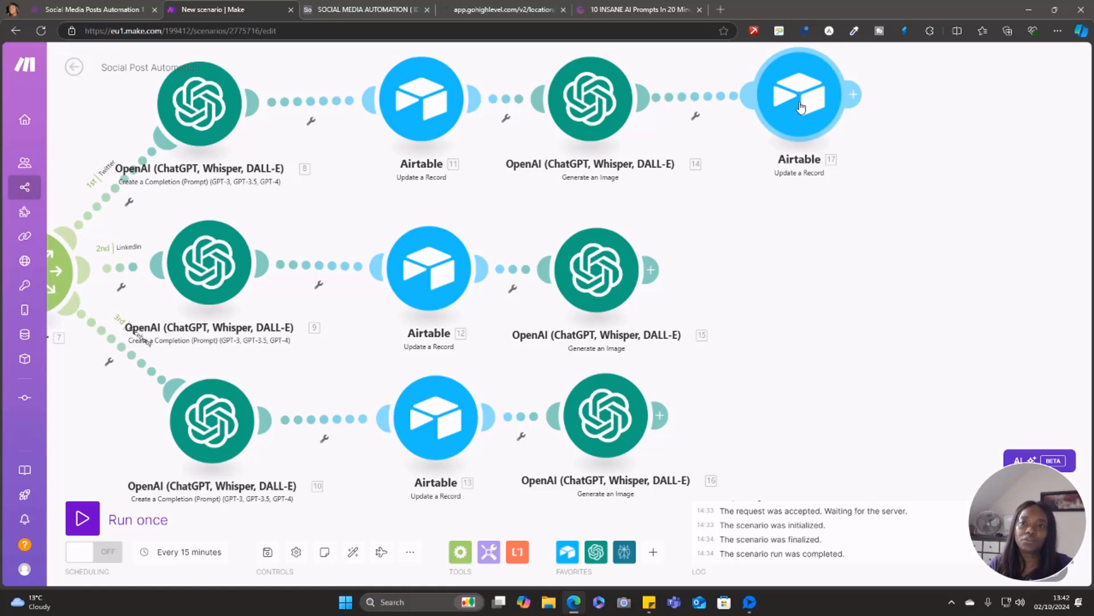
In Airtable module 17, clear the Twitter field, map X Image URL to module 14's Data URL, and save the module.
left_click(795, 106)
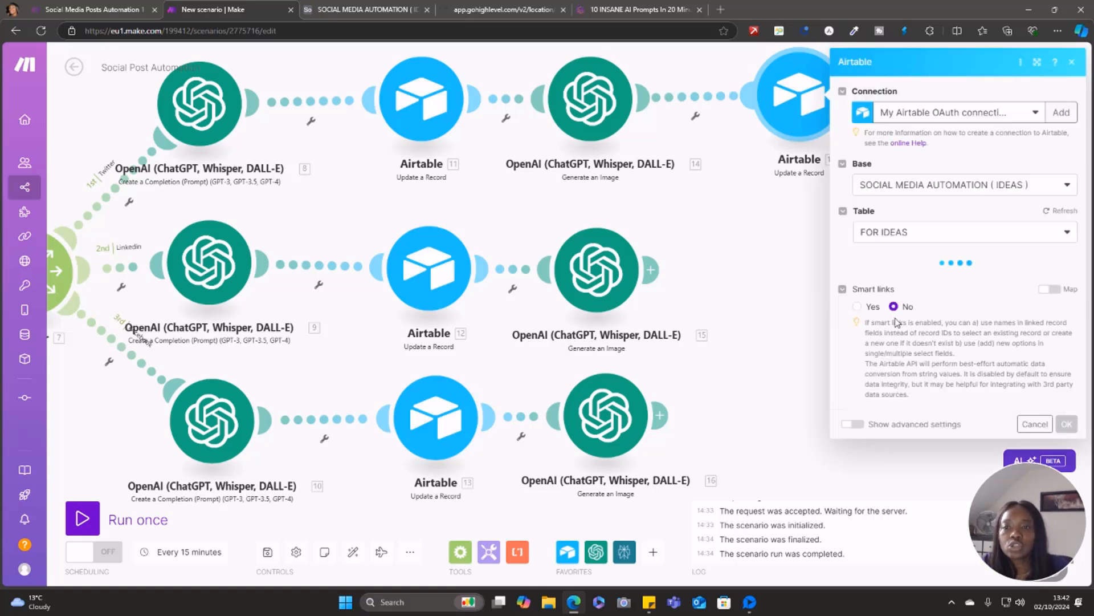
scroll(906, 456, "down", 3)
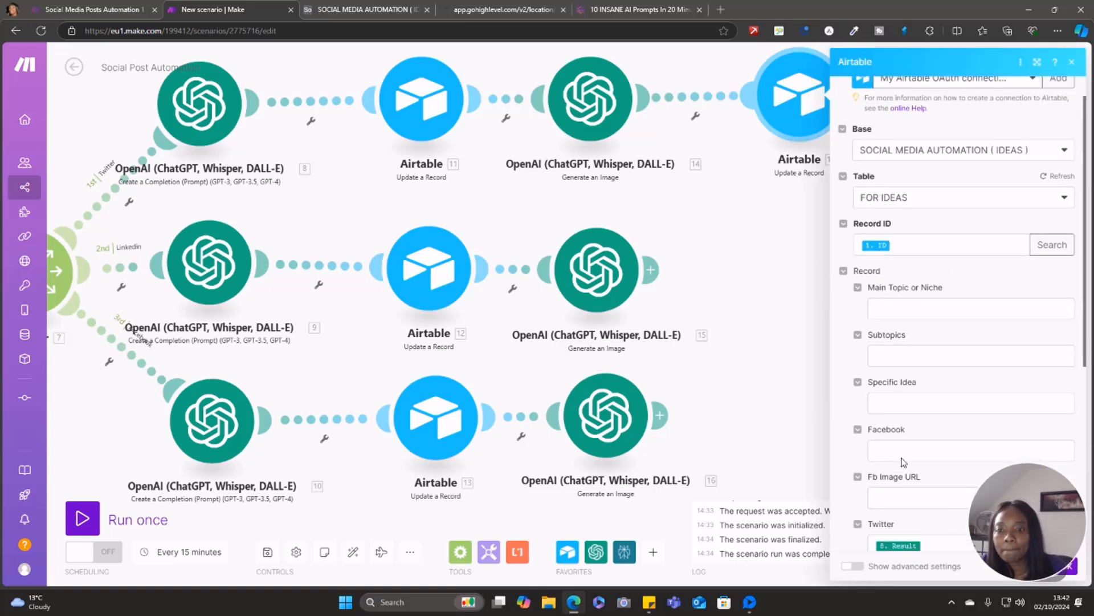
left_click(930, 412)
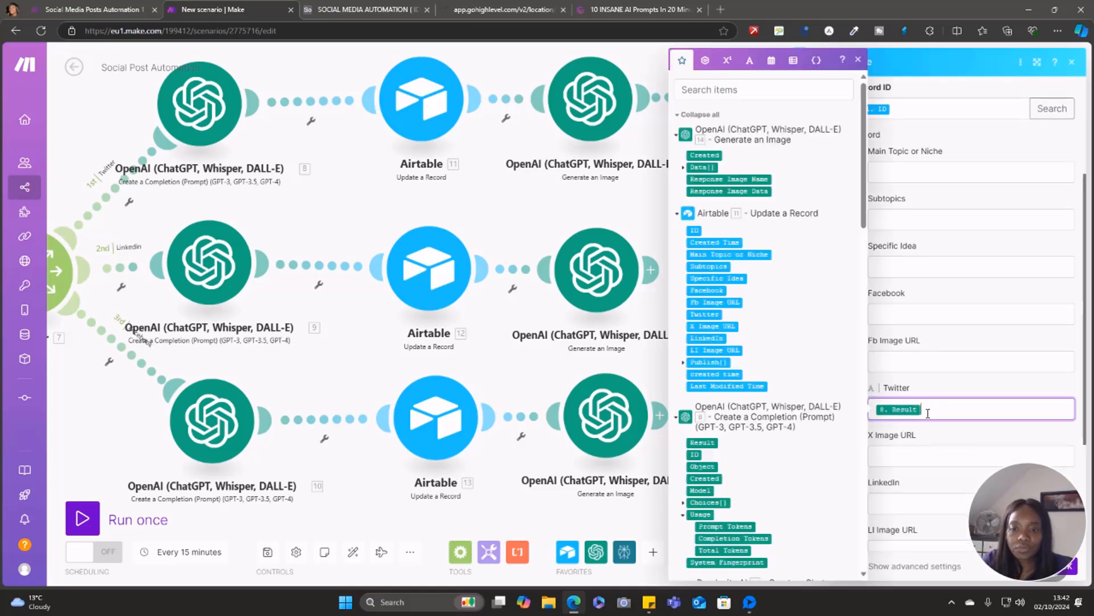
key("BackSpace")
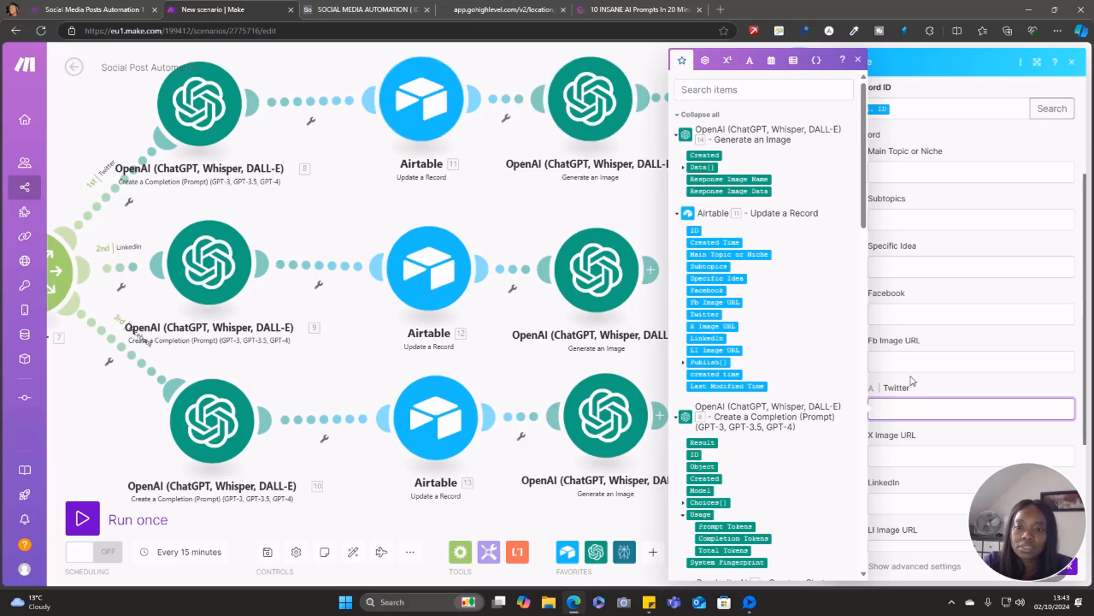
left_click(903, 455)
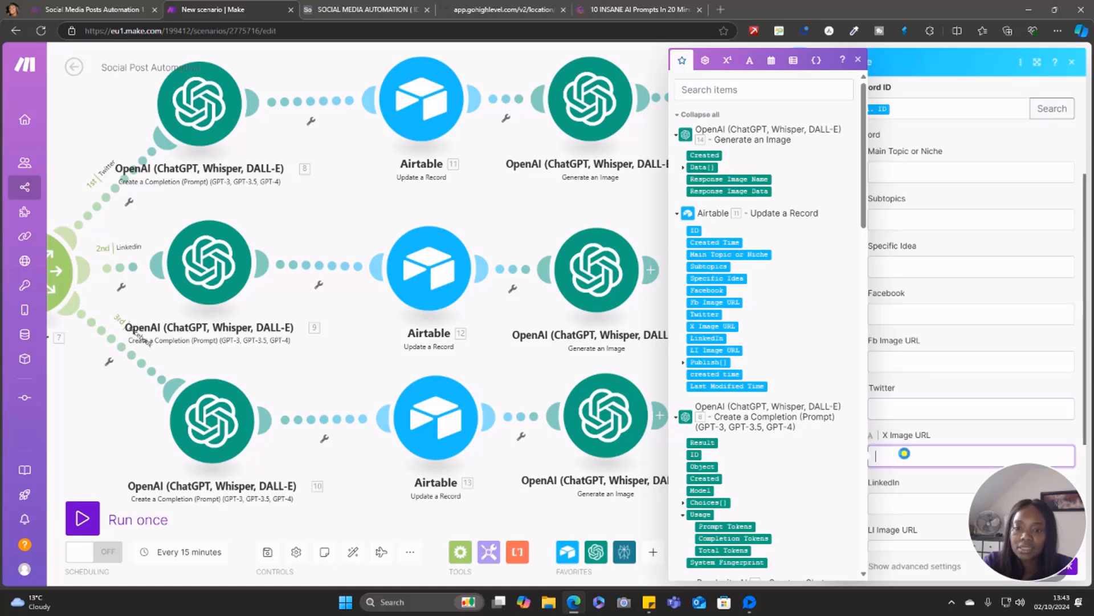
left_click(686, 167)
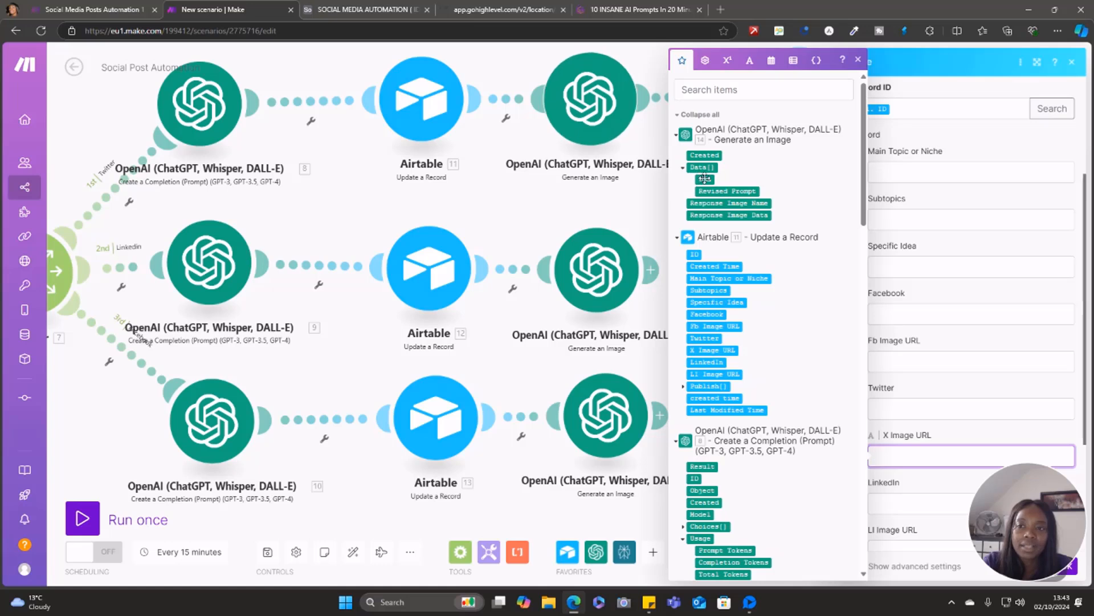
left_click(705, 181)
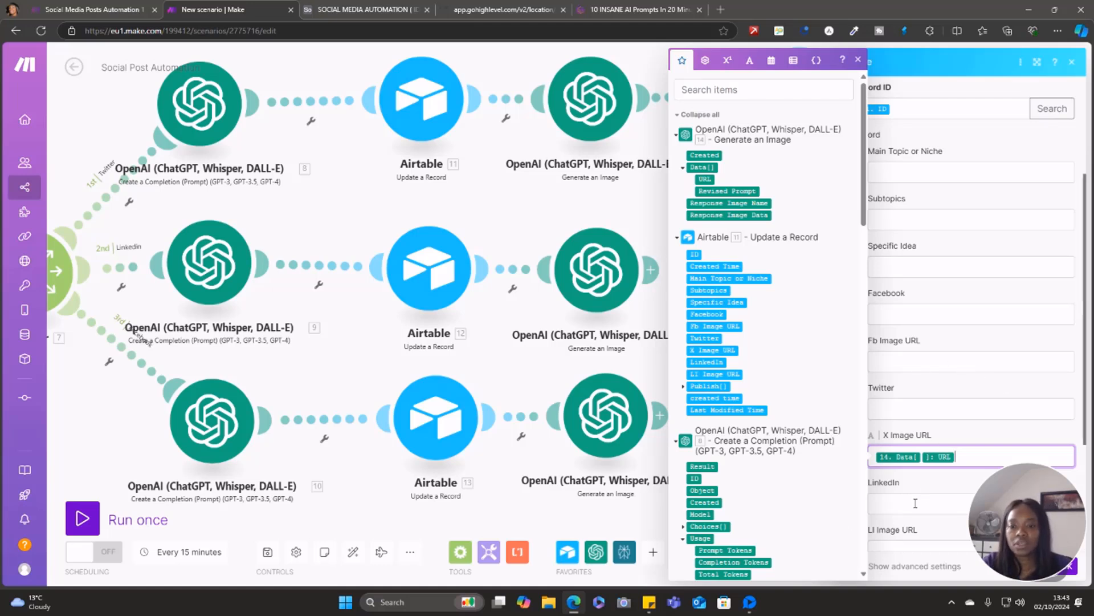
left_click(898, 504)
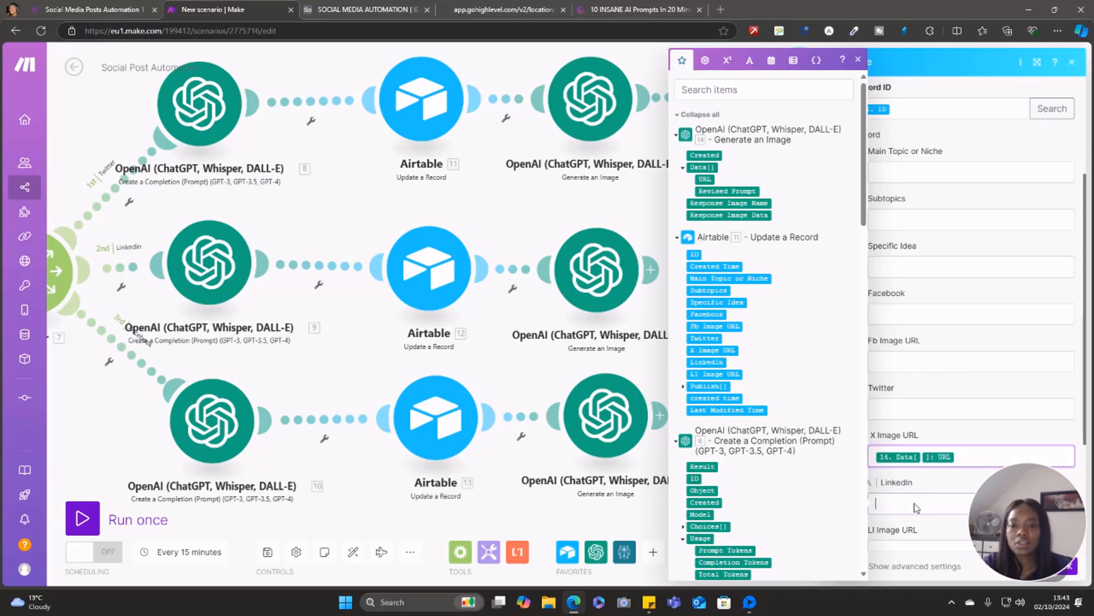
left_click(913, 68)
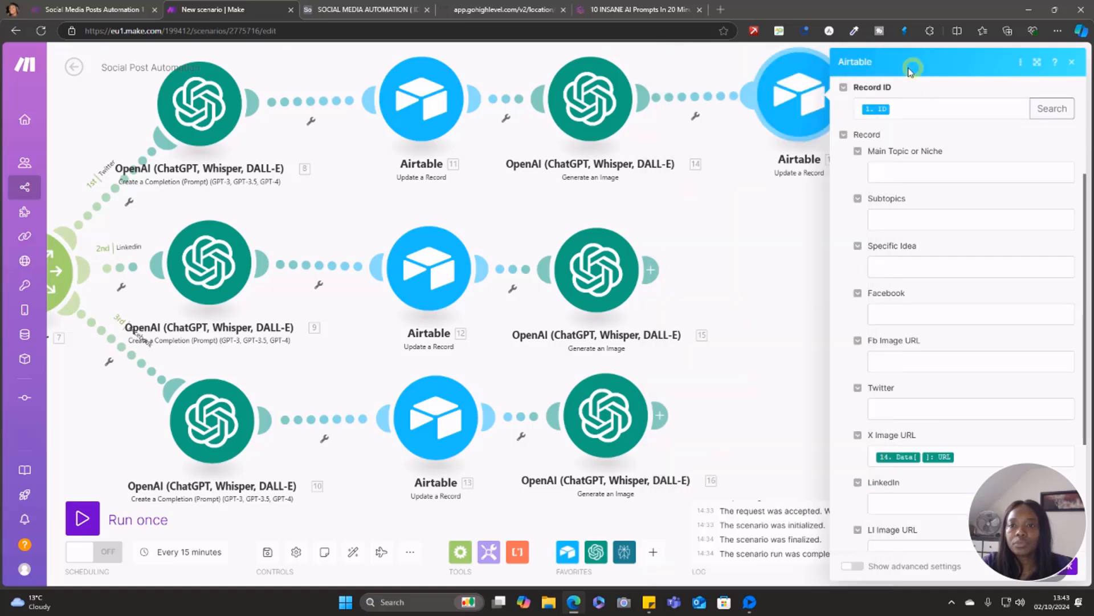
left_click(1072, 569)
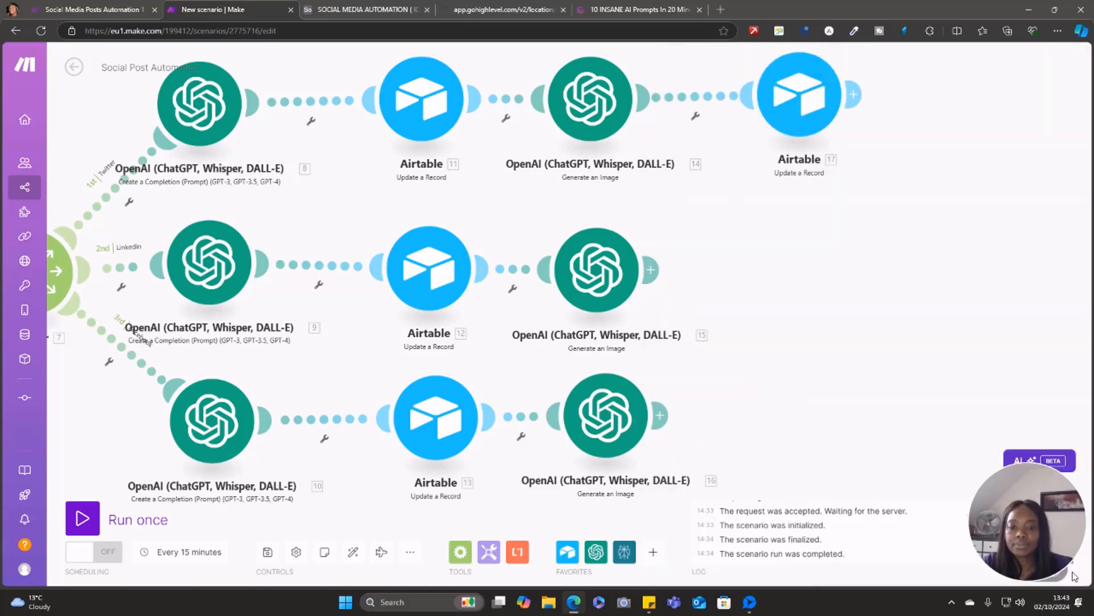
Add two more copies of the Airtable image-URL update module, one after image module 15 and the other after image module 16.
right_click(802, 100)
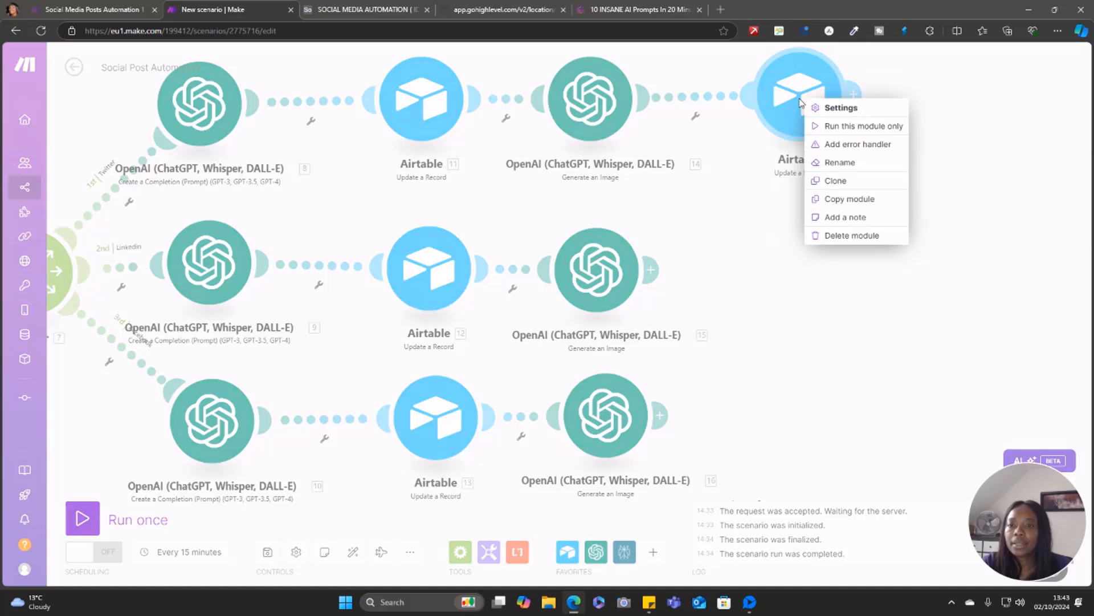
left_click(835, 181)
left_click(810, 285)
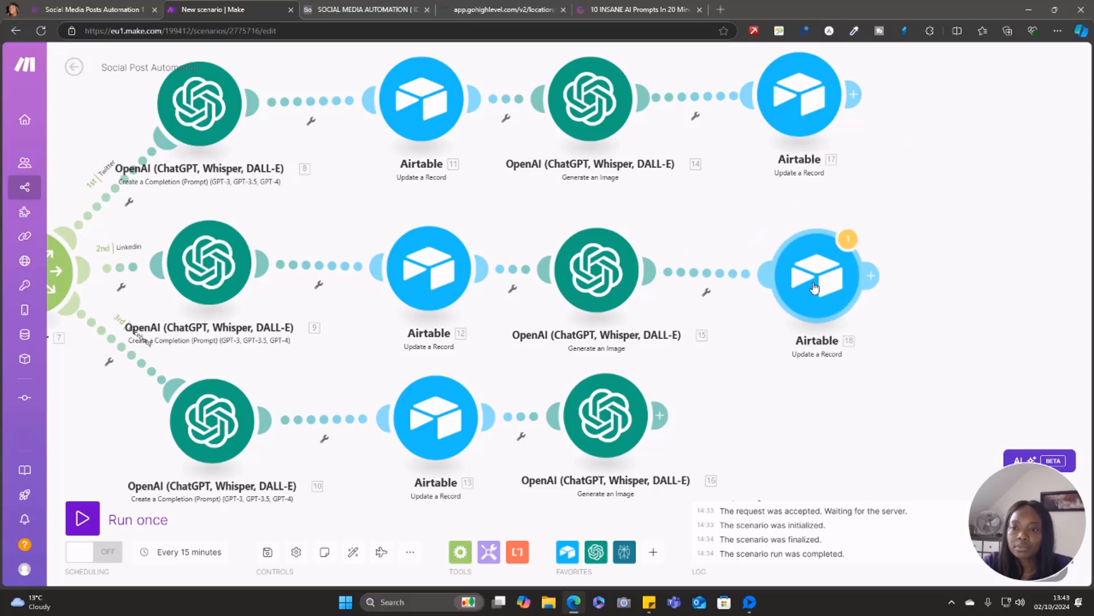
right_click(813, 285)
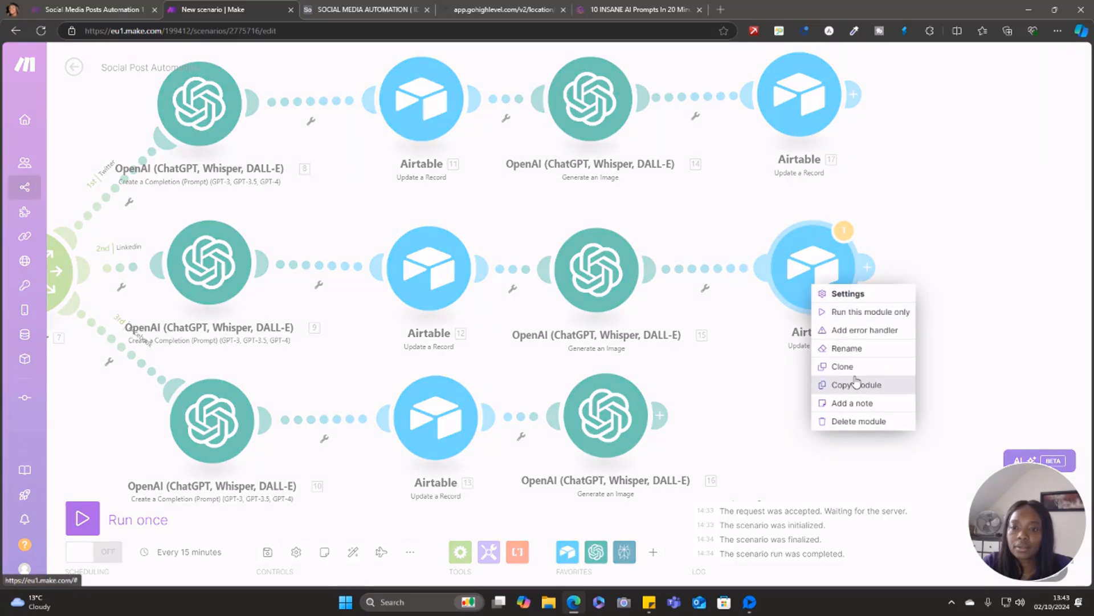
left_click(843, 366)
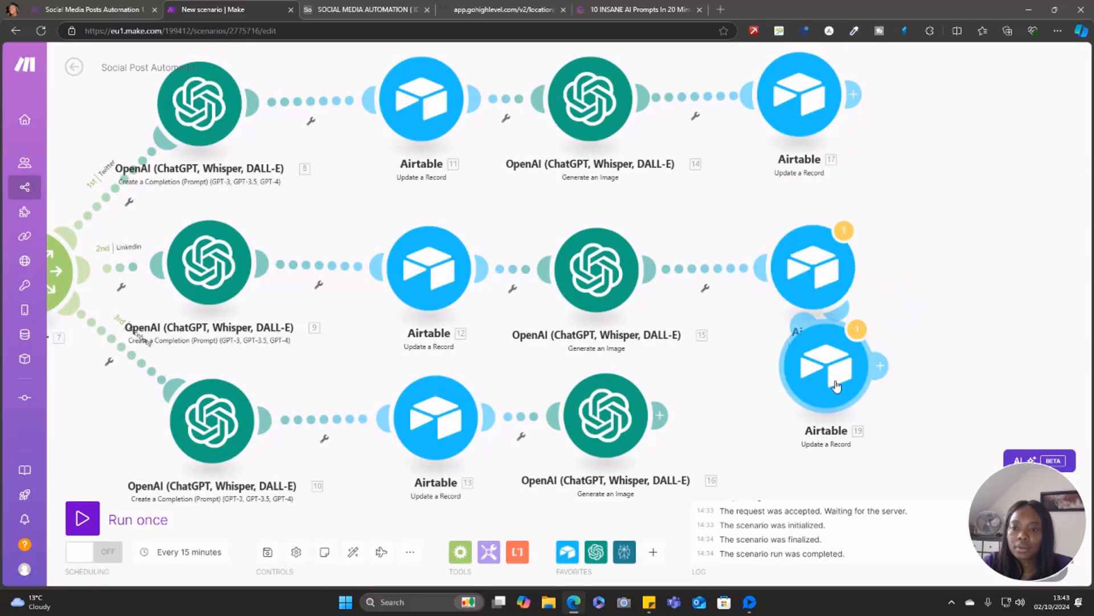
left_click(834, 441)
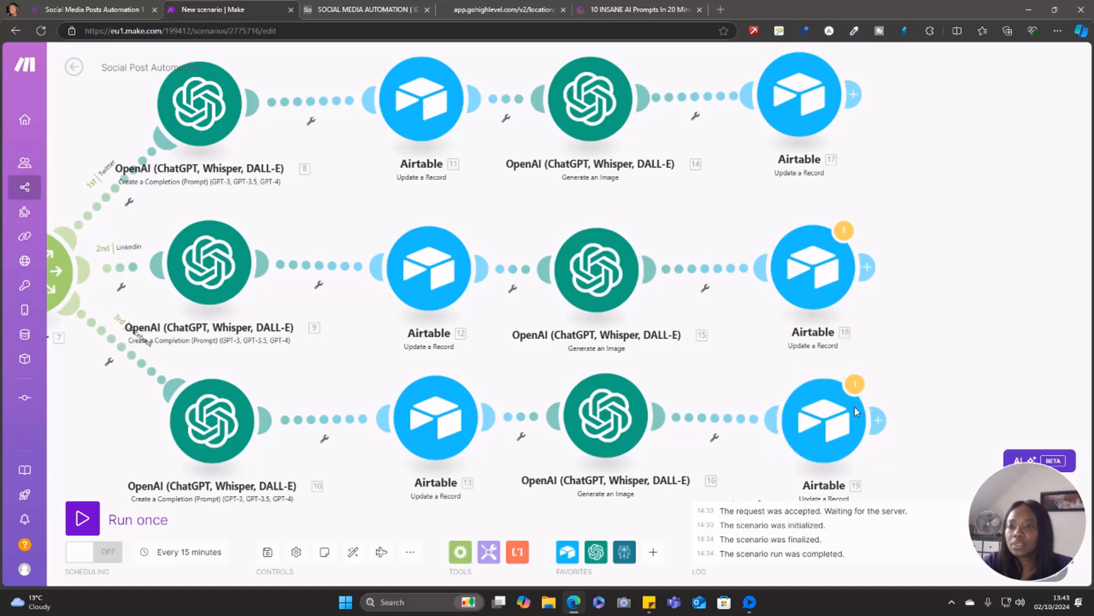
Replace the X Image URL mapping in Airtable module 18 with image module 15's Data URL and save the module.
left_click(852, 273)
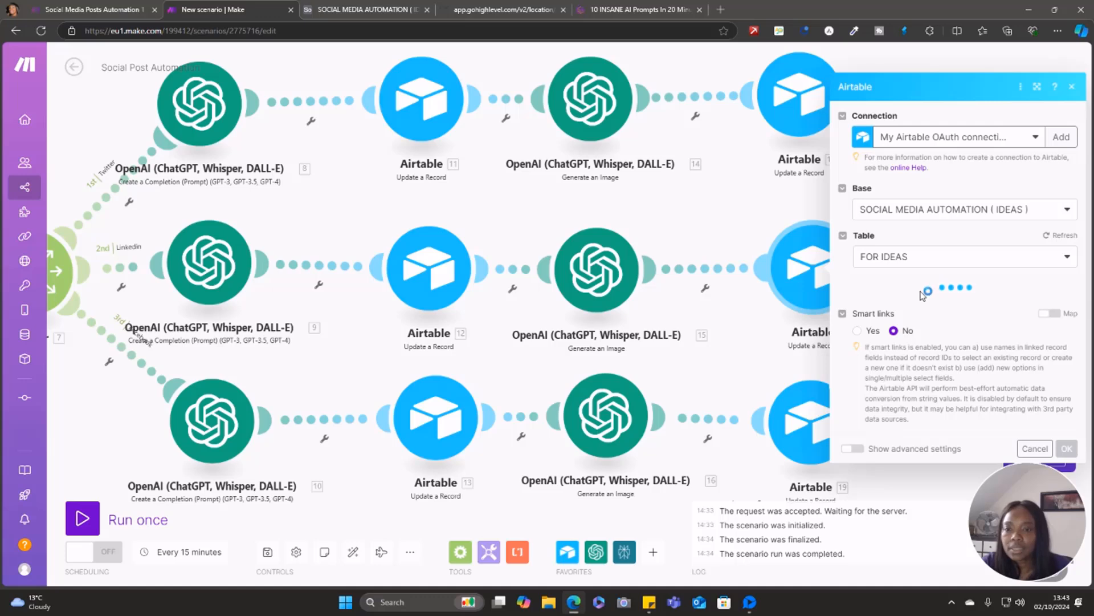
scroll(927, 350, "down", 6)
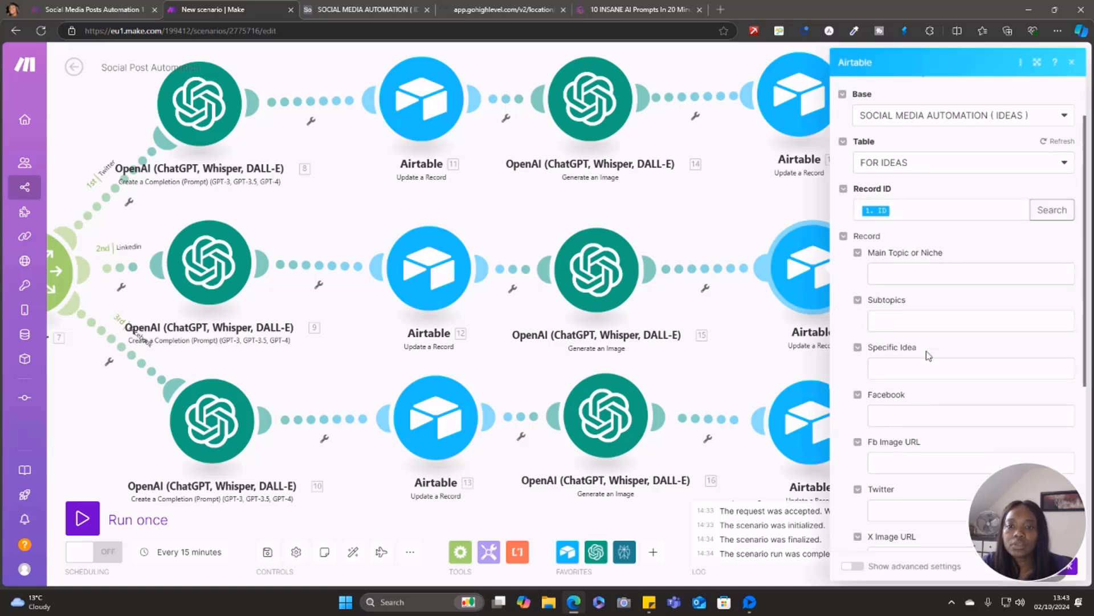
left_click(993, 282)
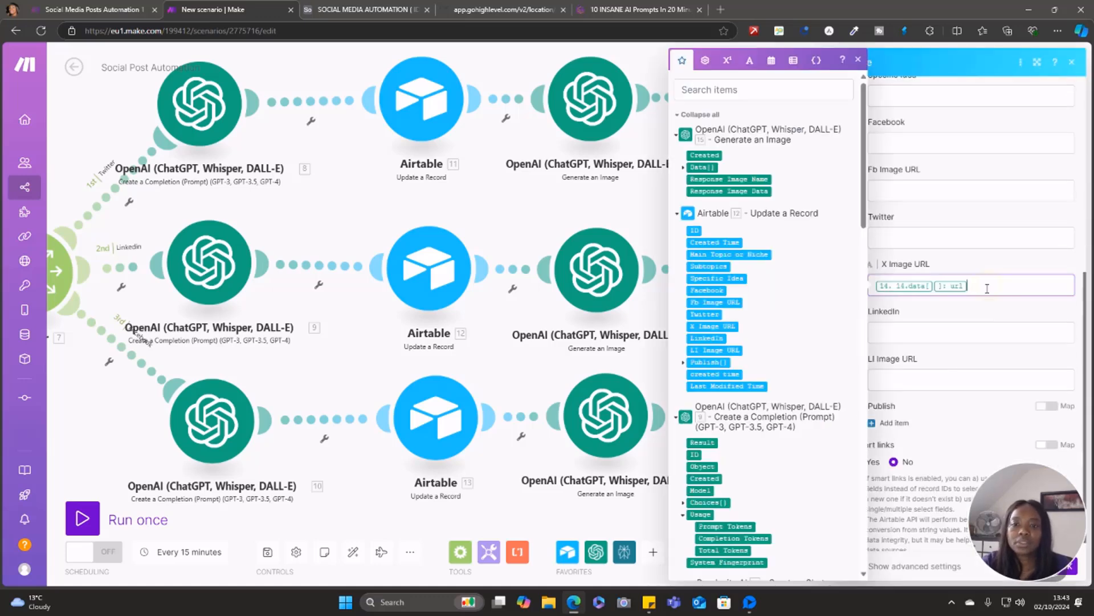
key("BackSpace")
key("BackSpace")
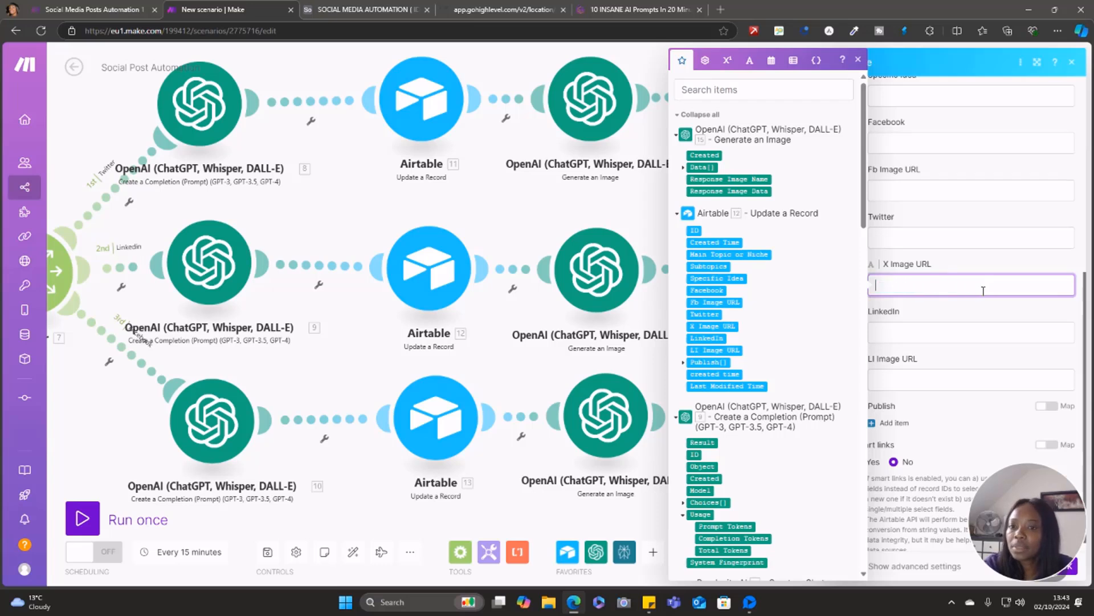
left_click(683, 167)
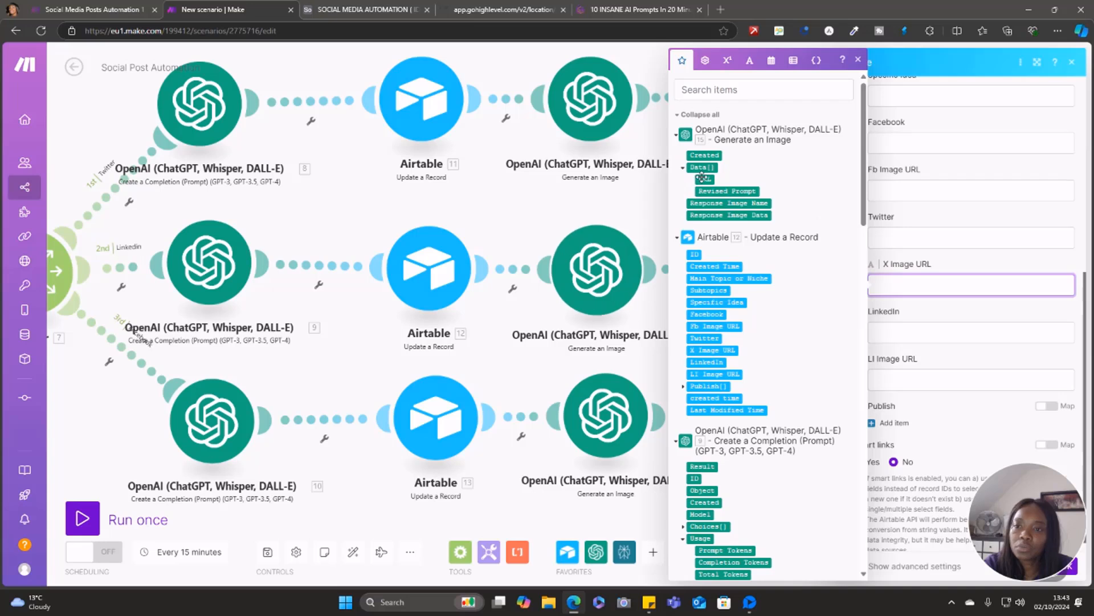
left_click(705, 179)
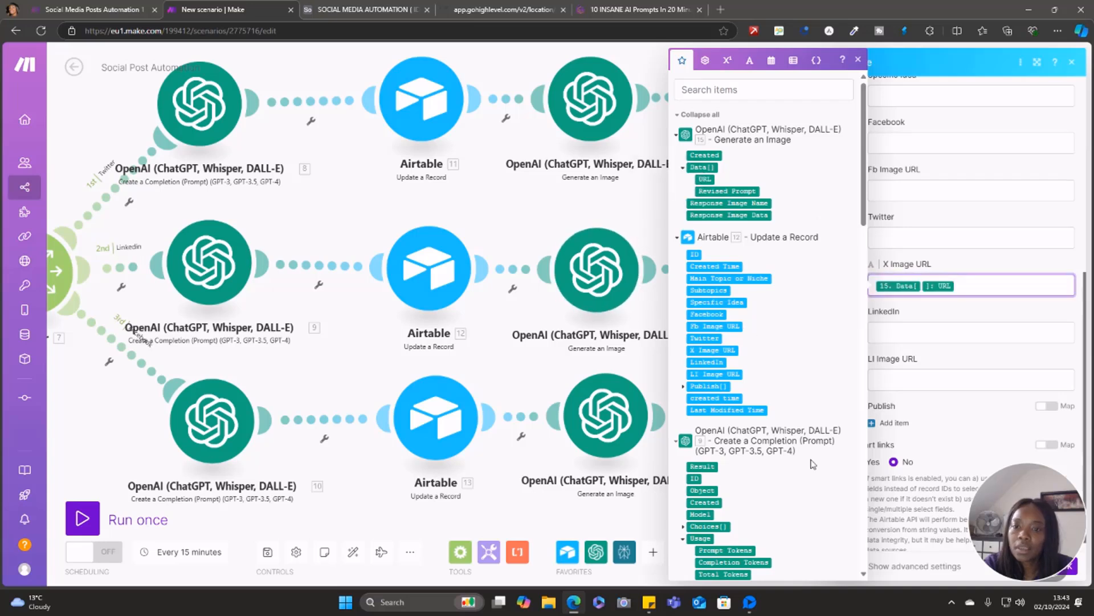
left_click(1073, 572)
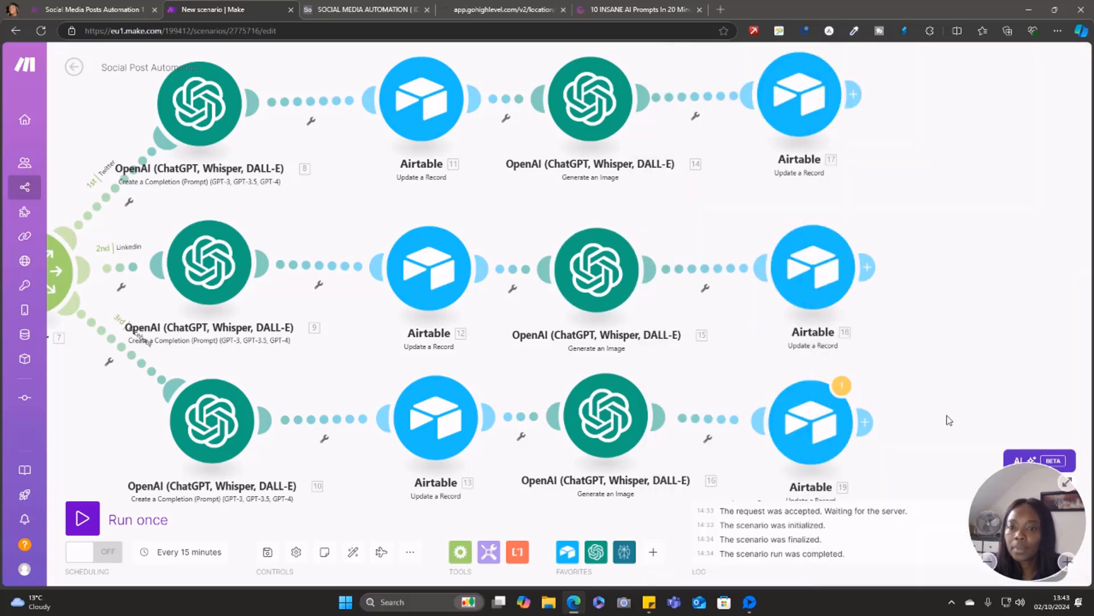
In Airtable module 19, map Fb Image URL to image module 16's Data URL and save the module.
left_click(819, 428)
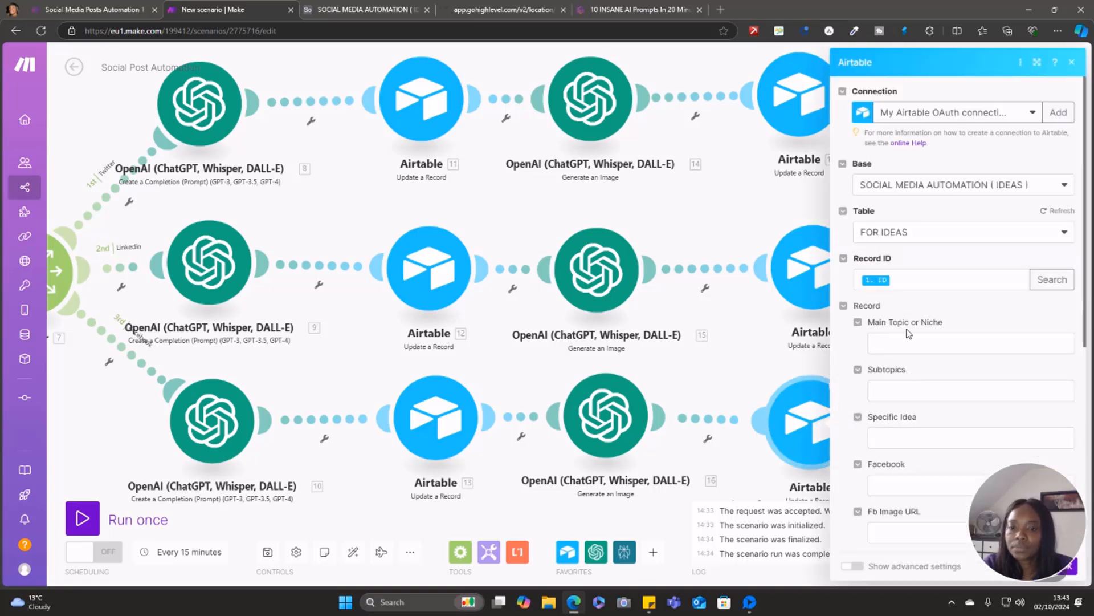
left_click(892, 532)
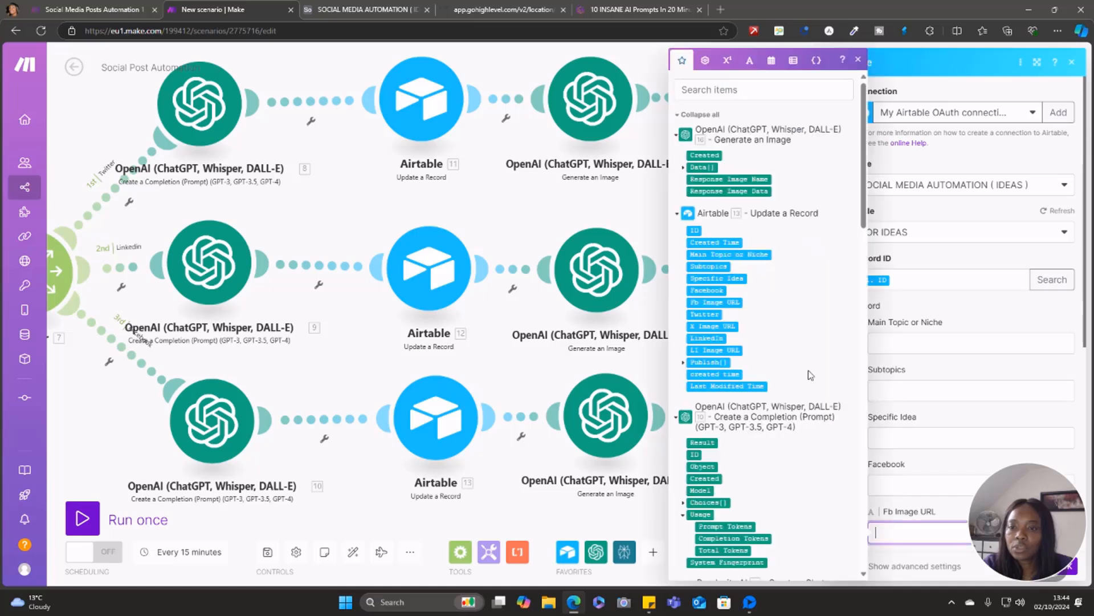
left_click(683, 168)
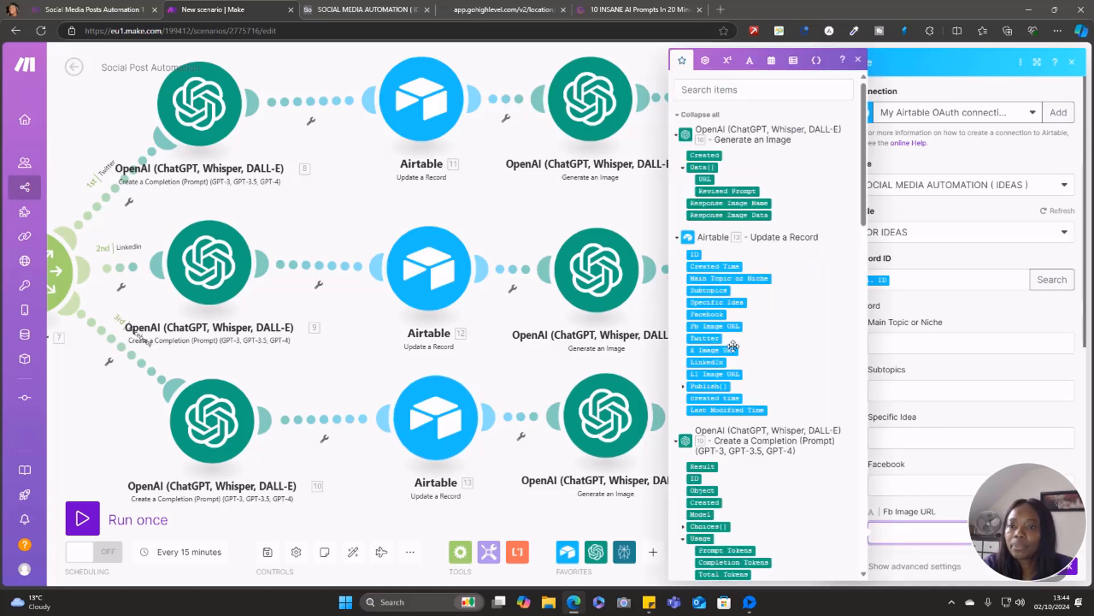
left_click(705, 179)
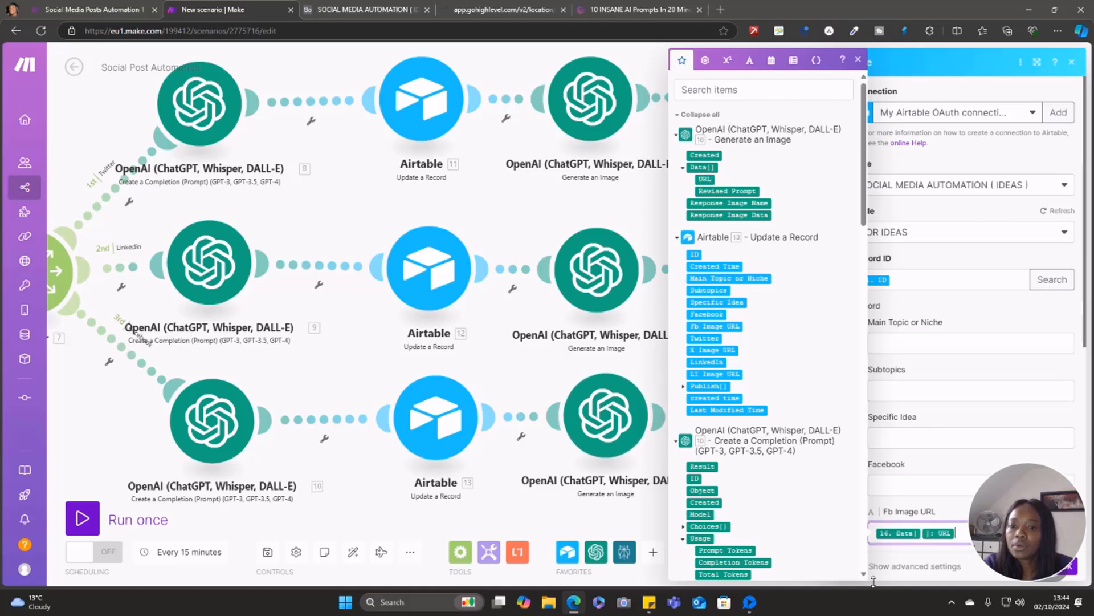
left_click(1073, 577)
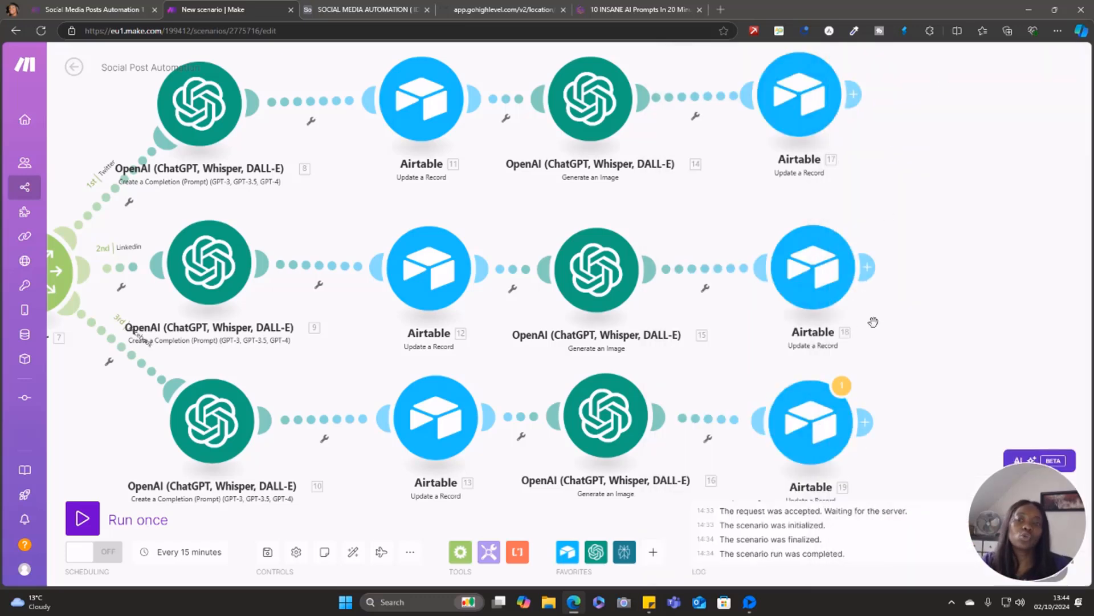
Remove the leftover X Image URL mapping from Airtable module 19 on the Facebook route and save the module.
left_click(808, 420)
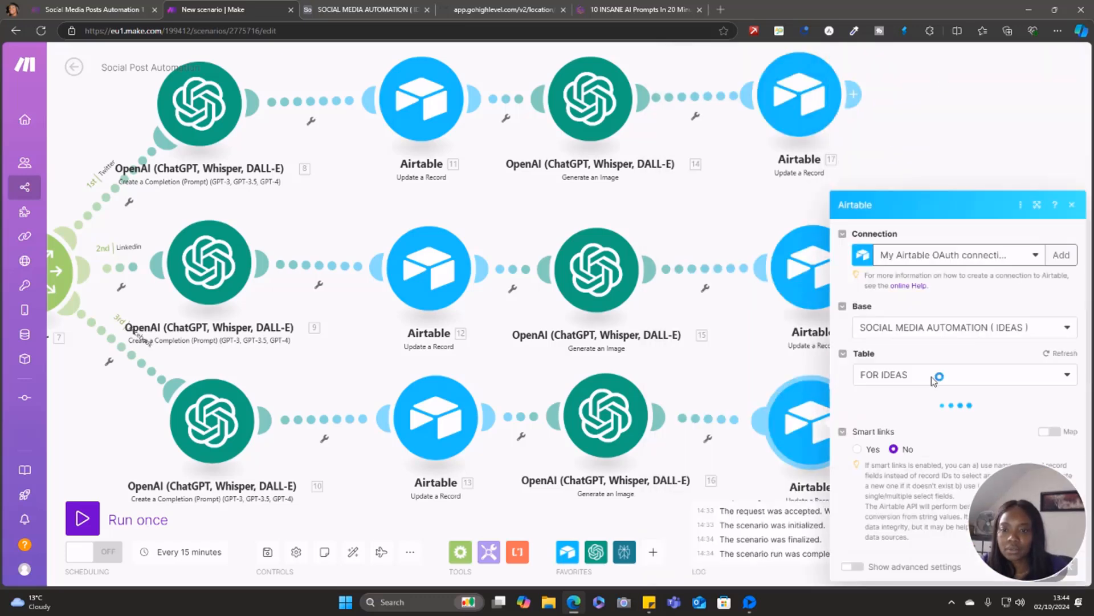
left_click_drag(948, 206, 918, 144)
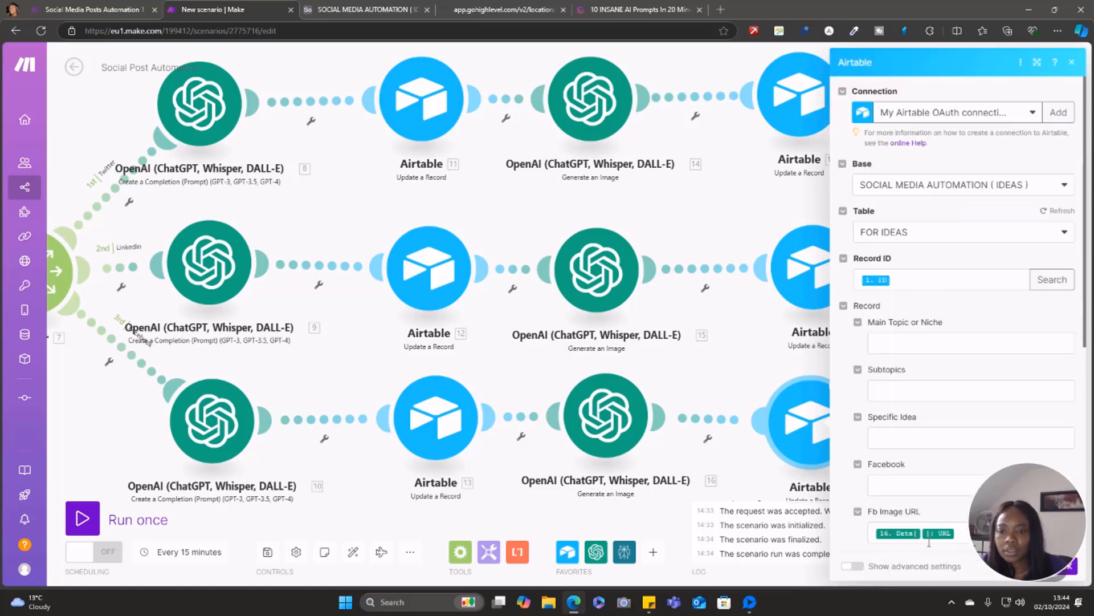
left_click(1069, 566)
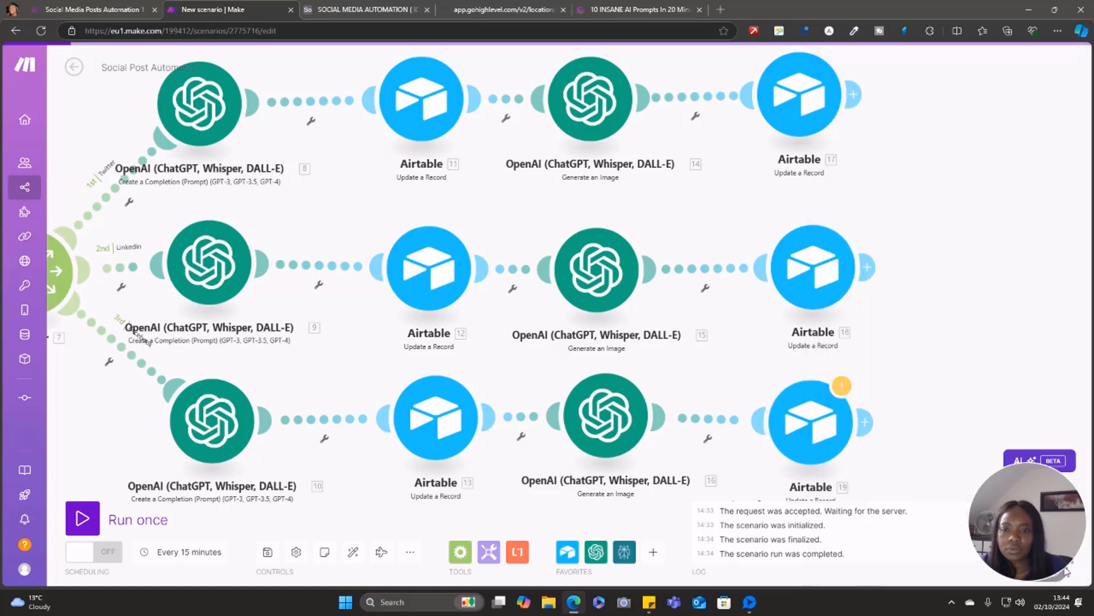
mouse_move(817, 440)
left_mouse_down()
mouse_move(783, 441)
mouse_move(819, 439)
left_mouse_up()
left_click(818, 439)
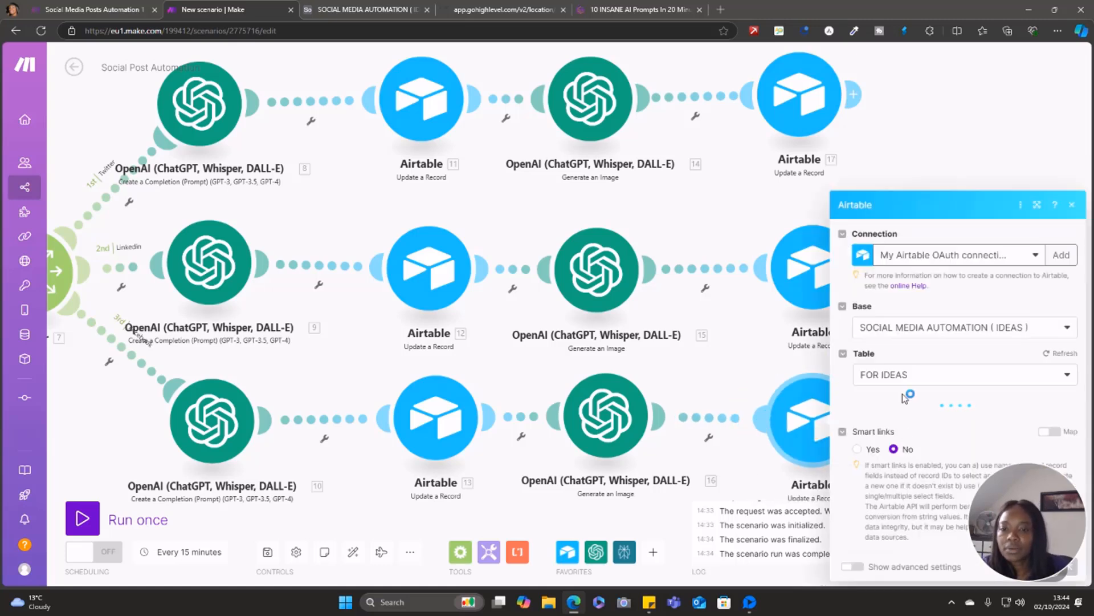
scroll(903, 435, "down", 3)
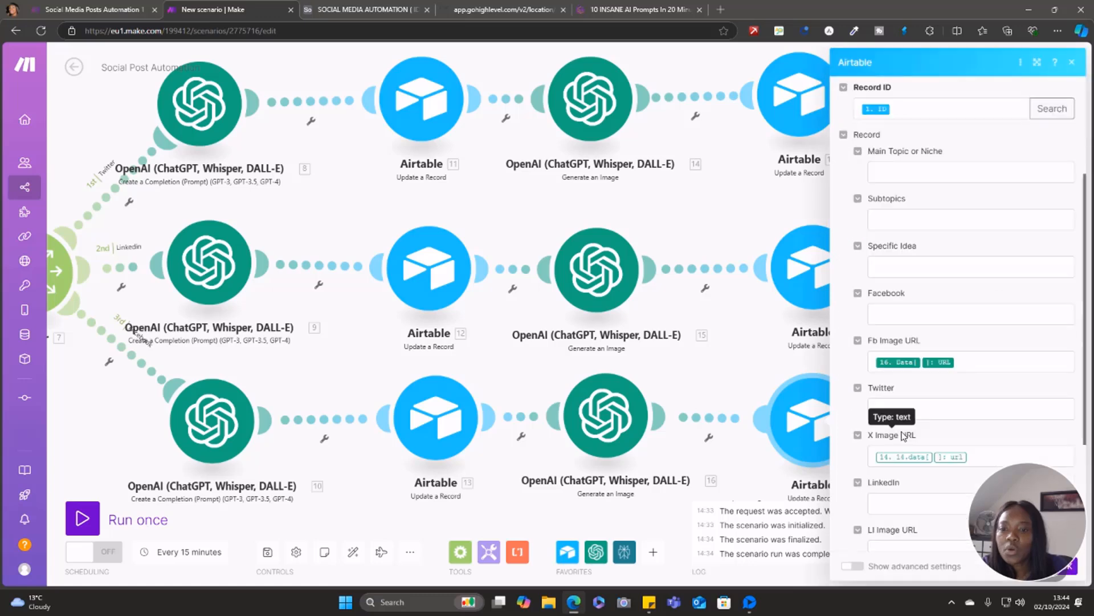
left_click(971, 461)
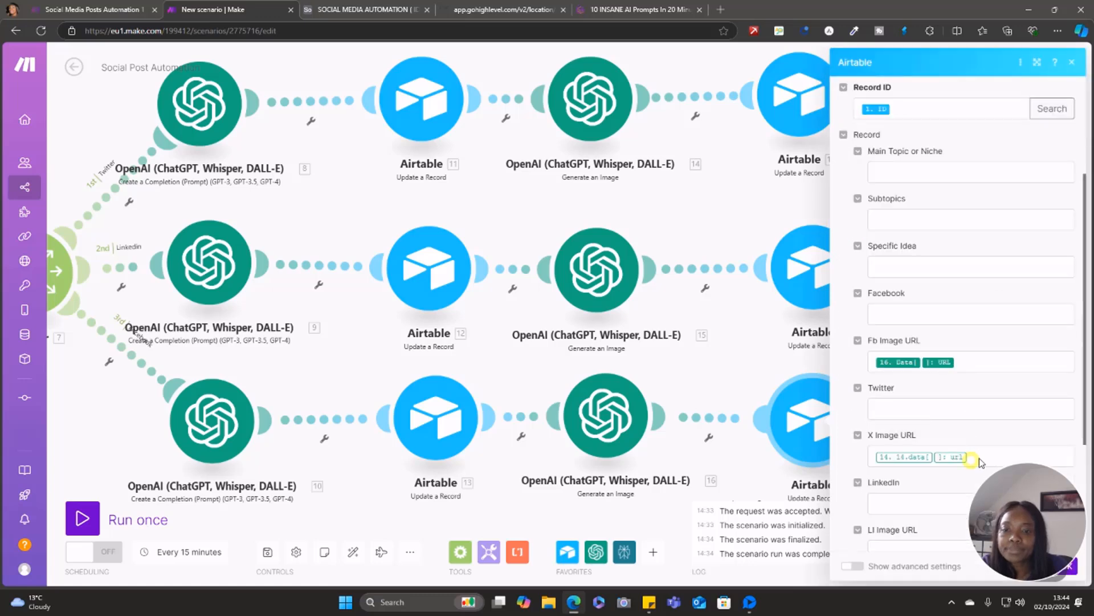
key("BackSpace")
key("BackSpace")
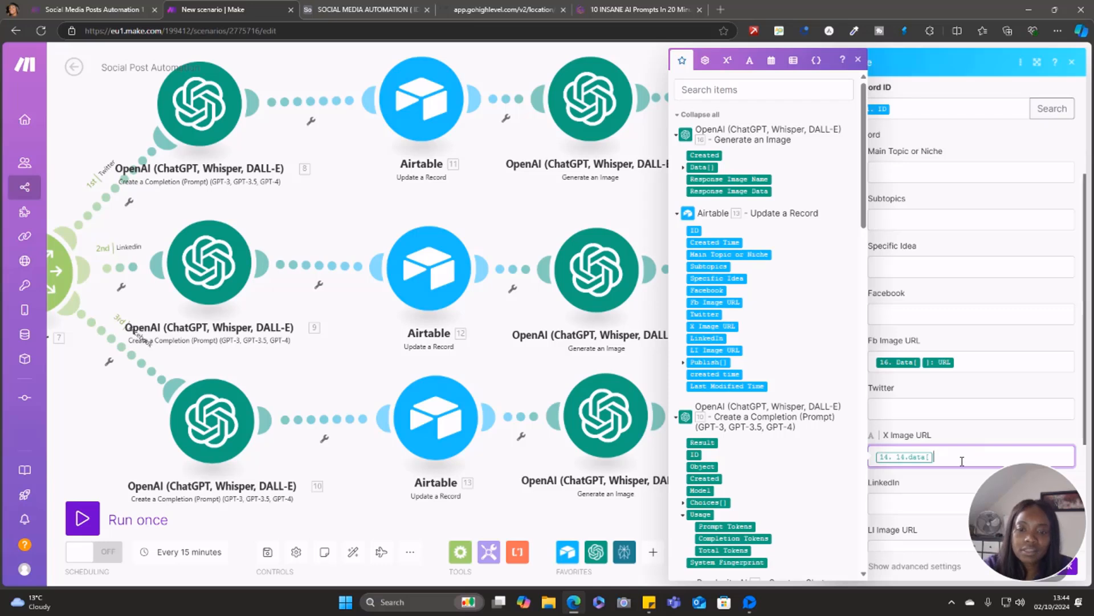
left_click(1075, 575)
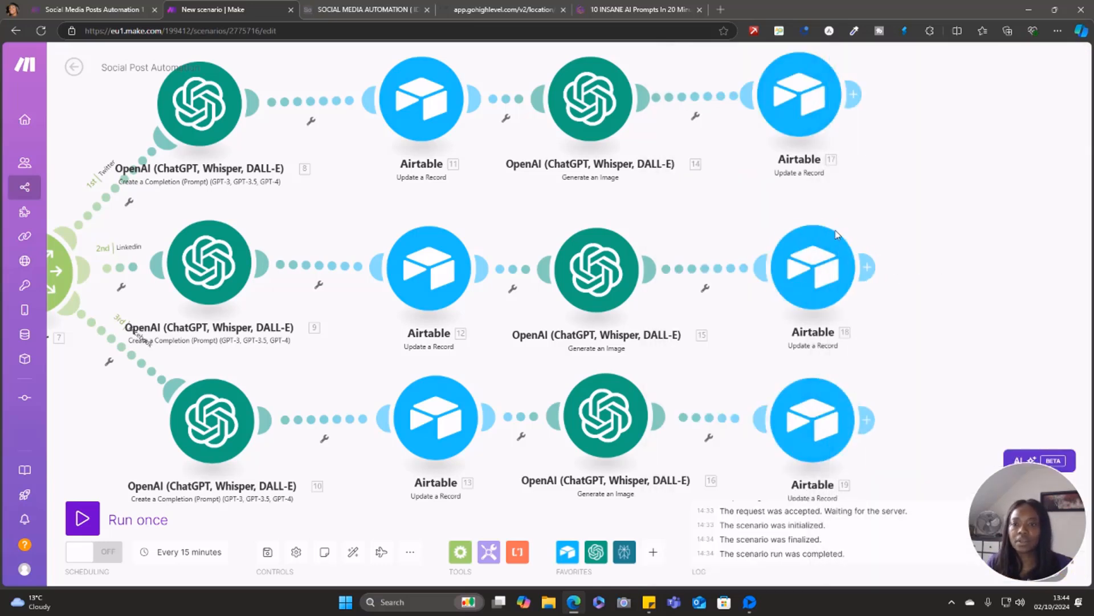
Auto-align the scenario's modules and open the final Airtable update module on the Twitter route.
left_click(353, 552)
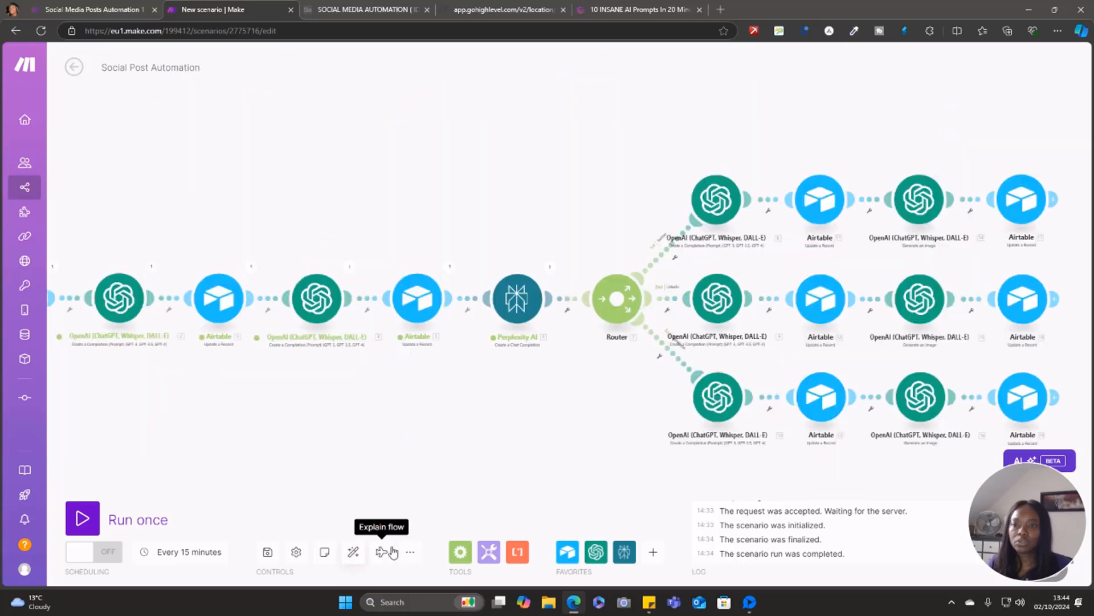
left_click_drag(632, 401, 402, 370)
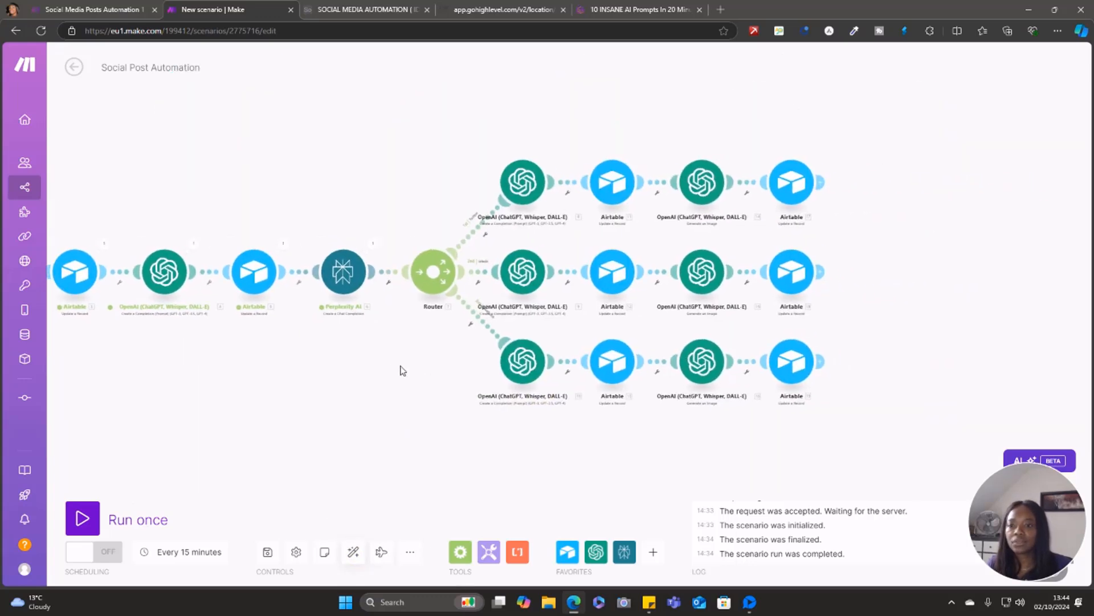
left_click(794, 189)
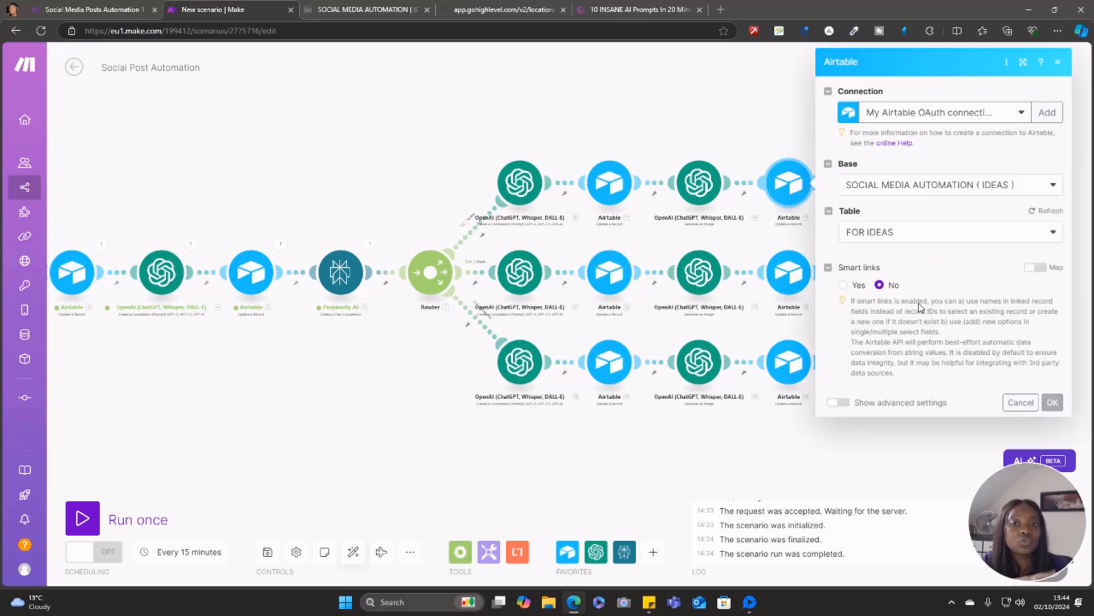
Switch to Airtable and examine the Publish options for the "Wellness for new mums" record in the FOR IDEAS table.
left_click(361, 10)
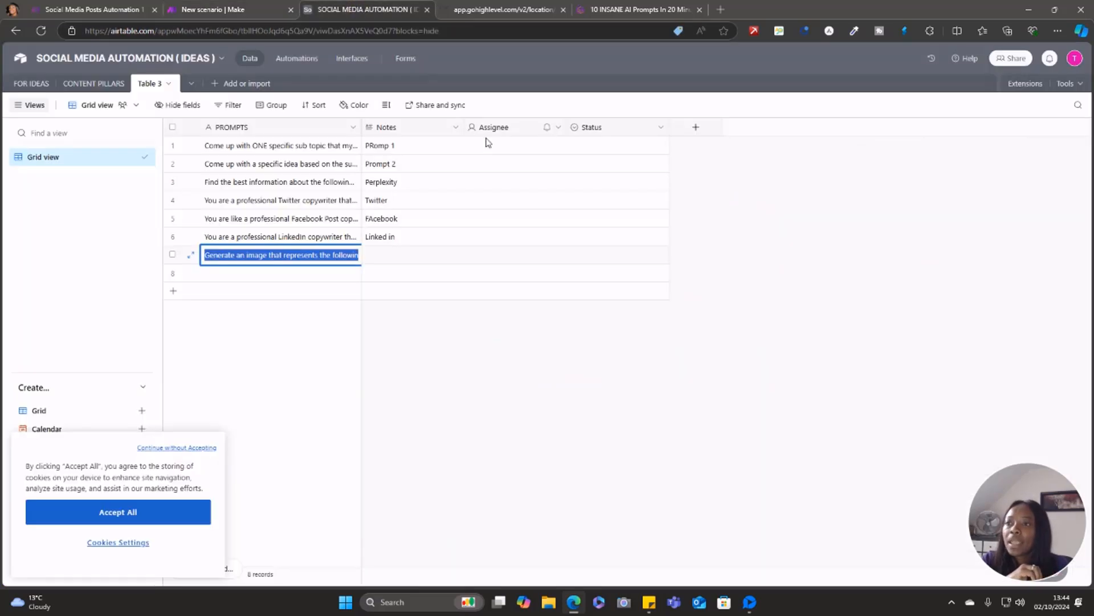
left_click(32, 83)
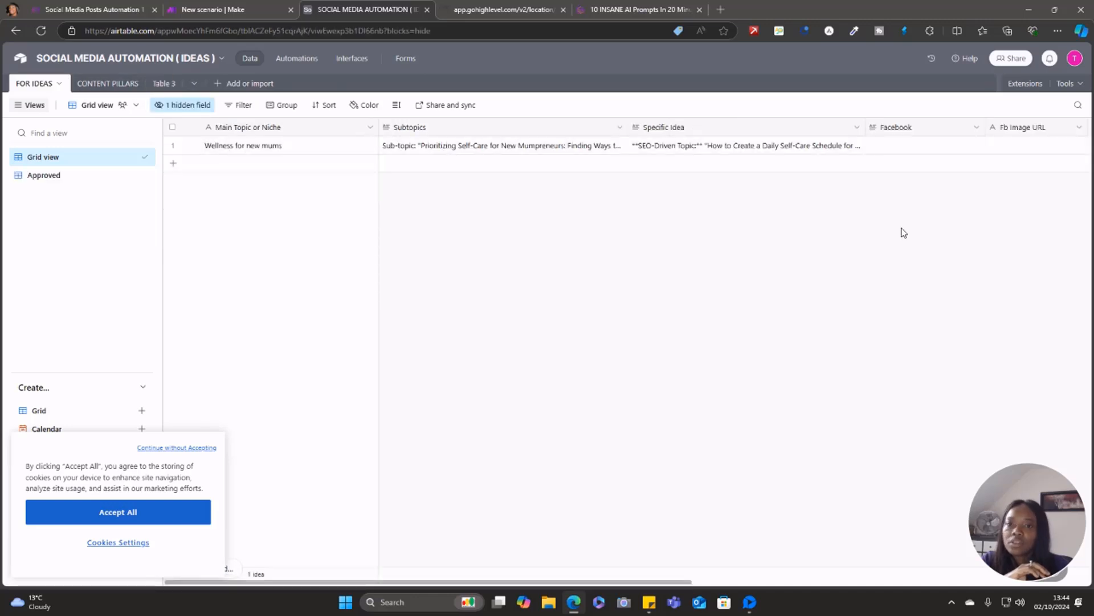
left_click_drag(633, 581, 998, 610)
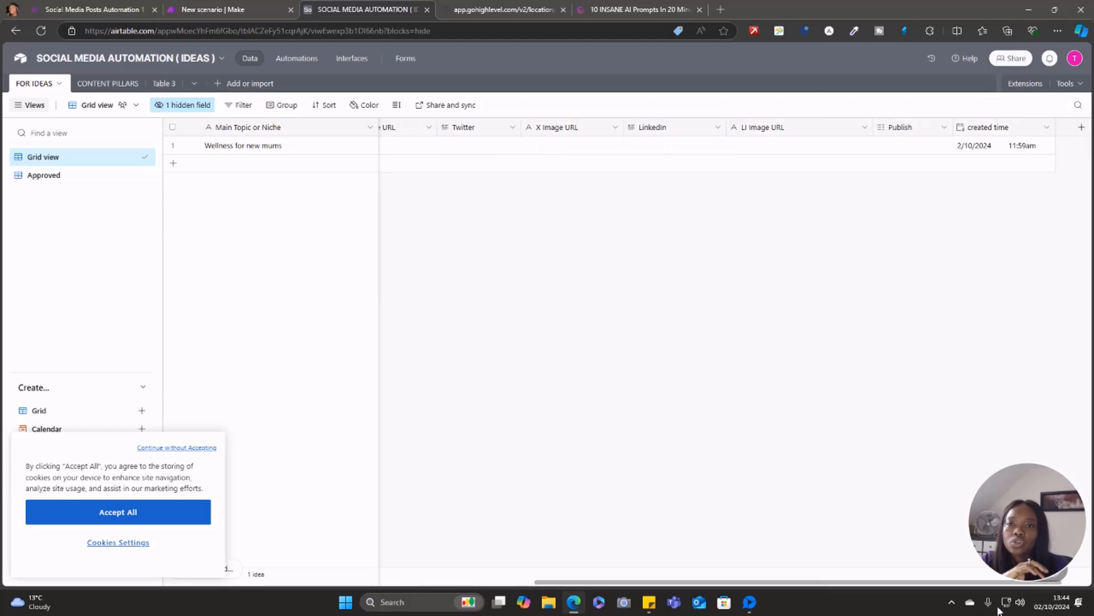
left_click(904, 148)
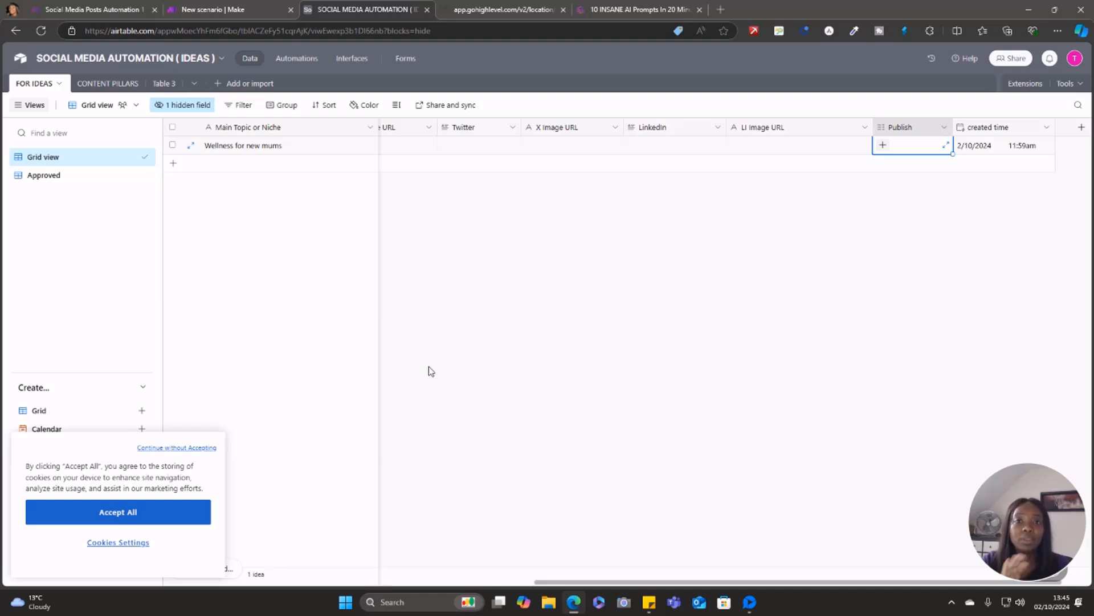
left_click(882, 147)
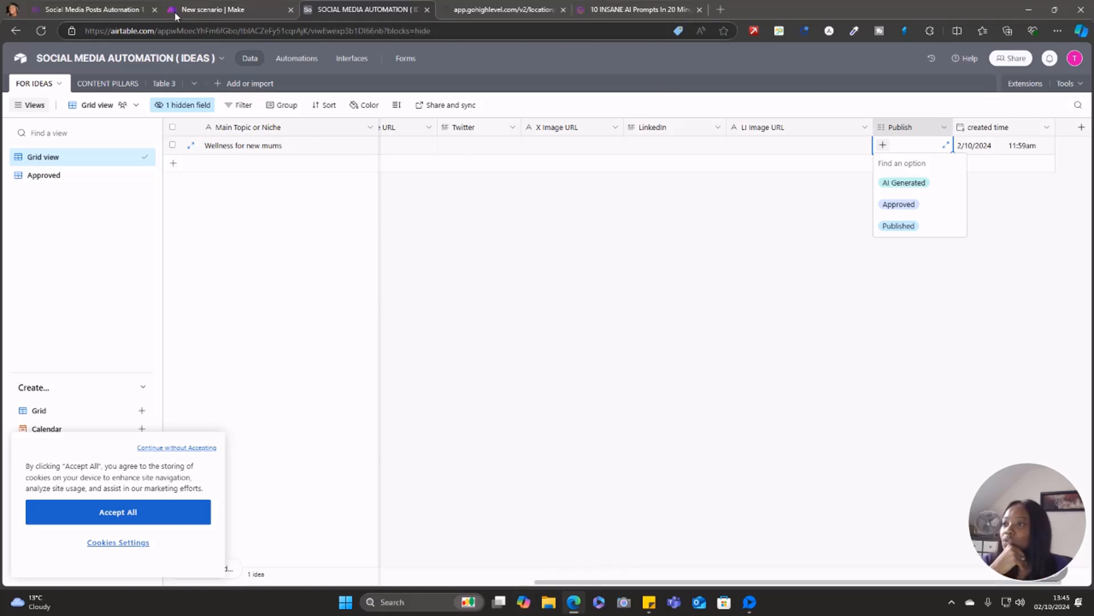
Switch back to Make, add a Publish item set to AI Generated in the Twitter route's final Airtable module, and save it.
left_click(211, 10)
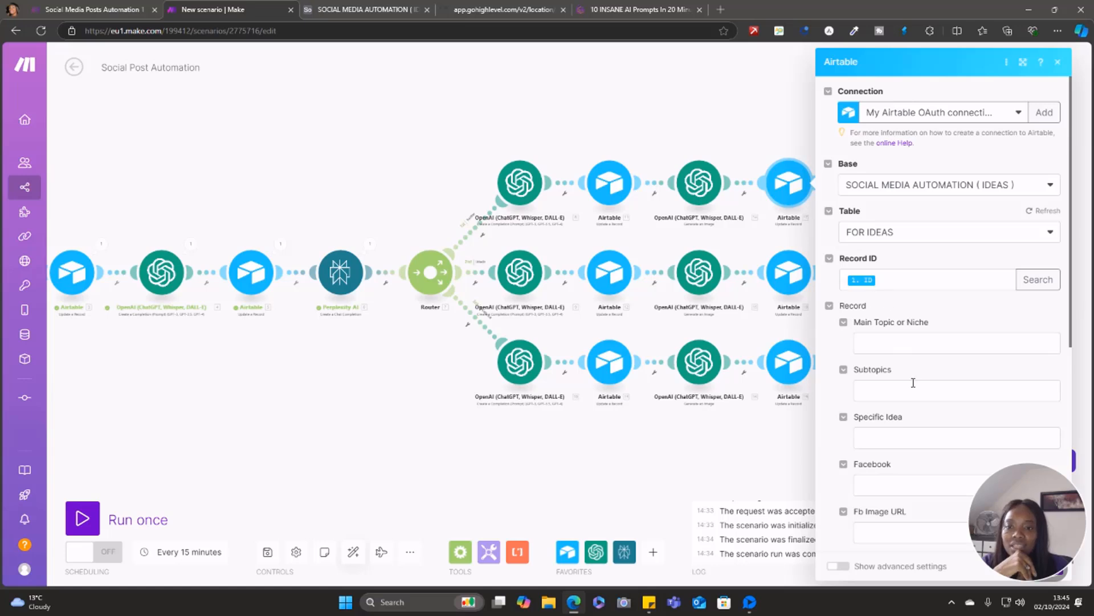
scroll(915, 450, "down", 3)
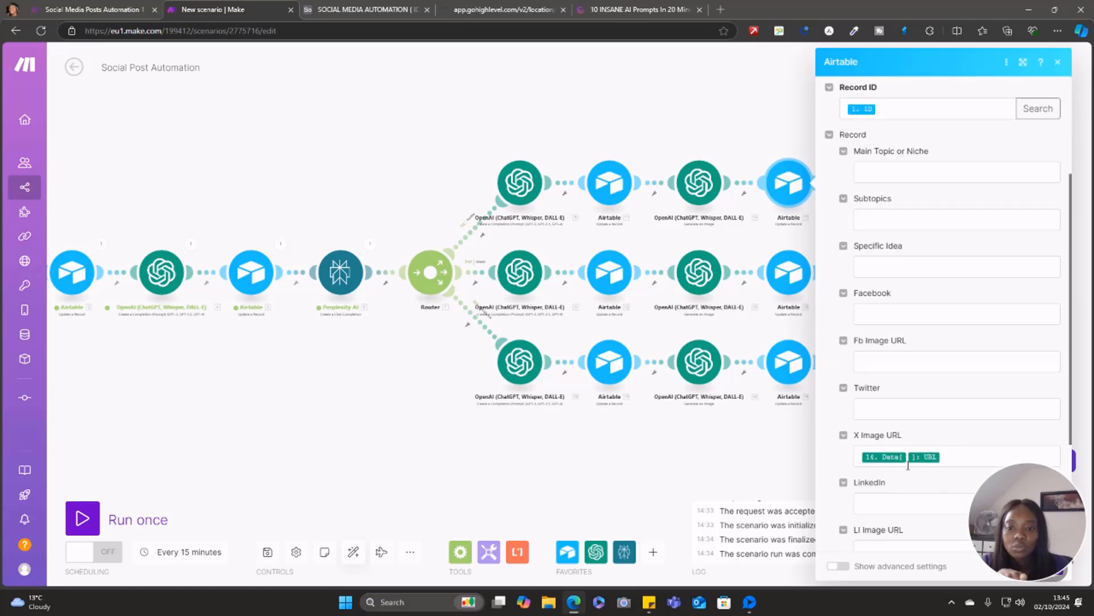
scroll(866, 411, "down", 3)
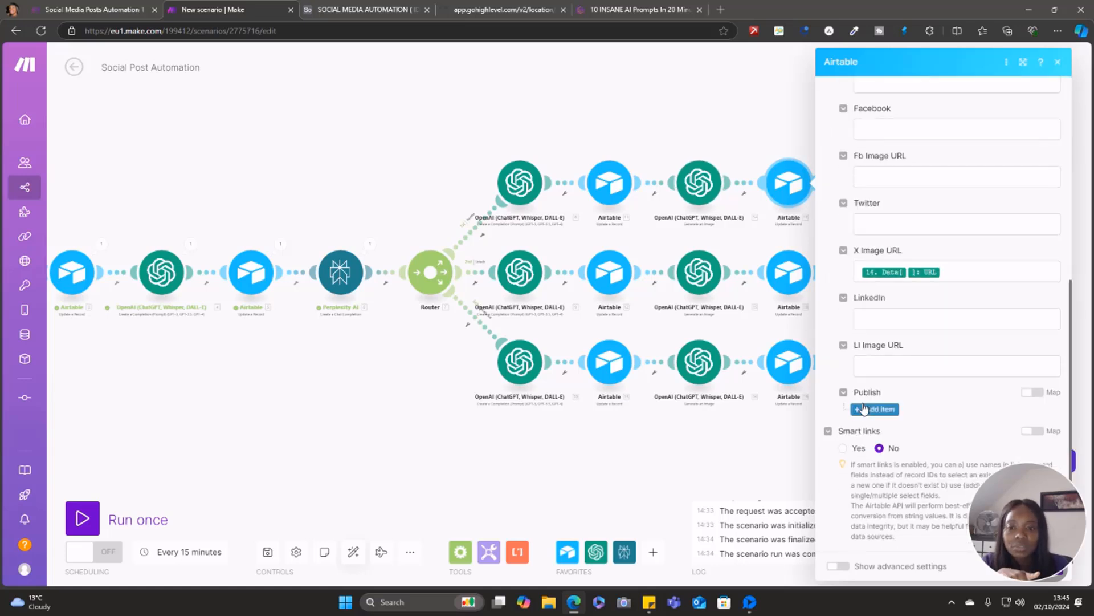
left_click(865, 408)
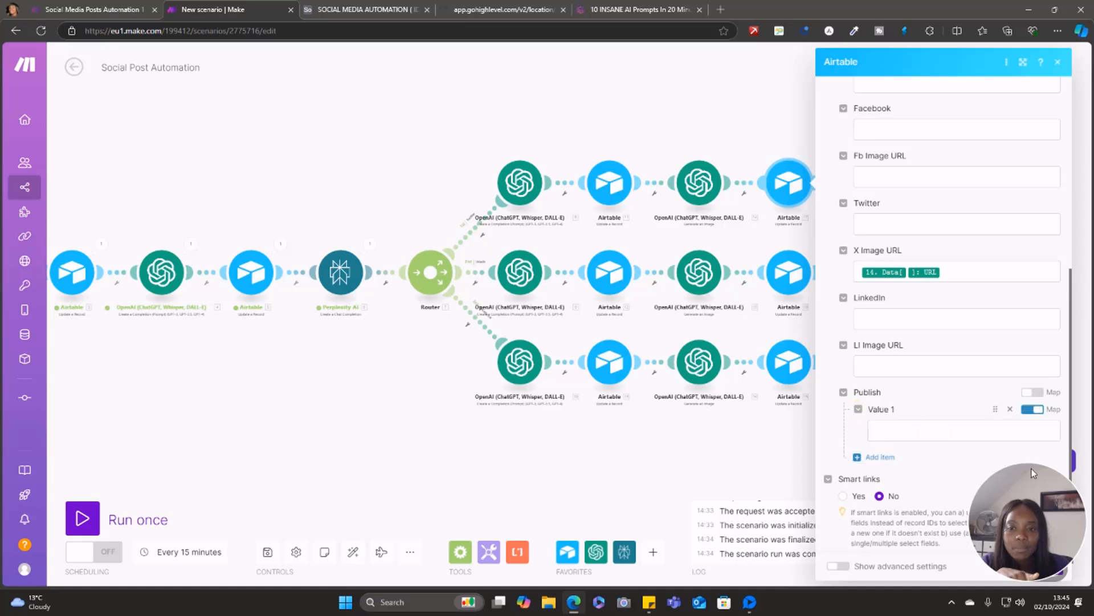
left_click(1032, 408)
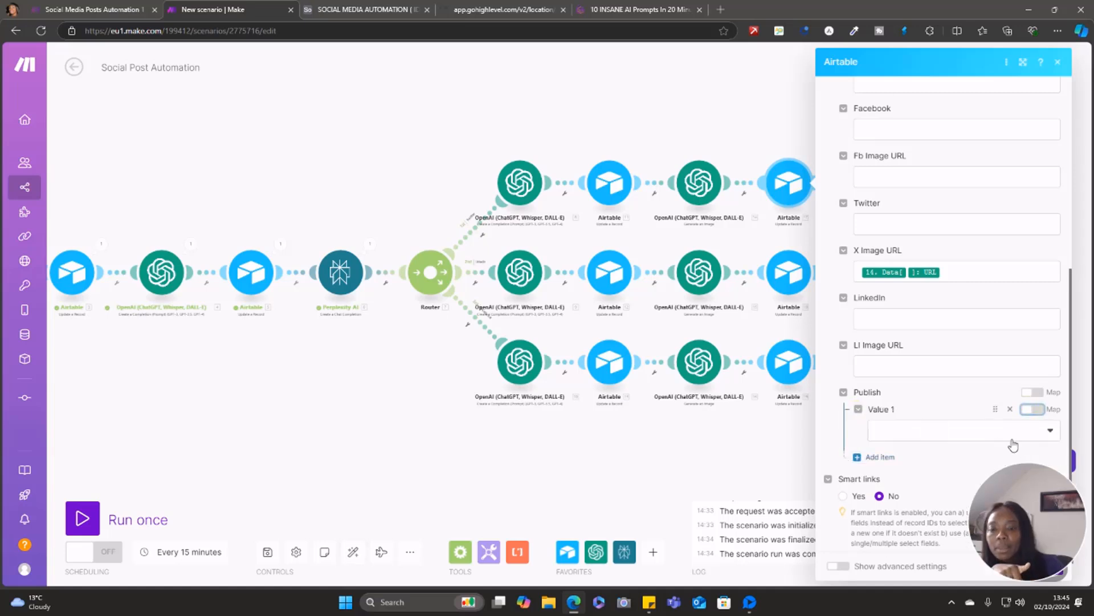
left_click(1028, 434)
left_click(901, 472)
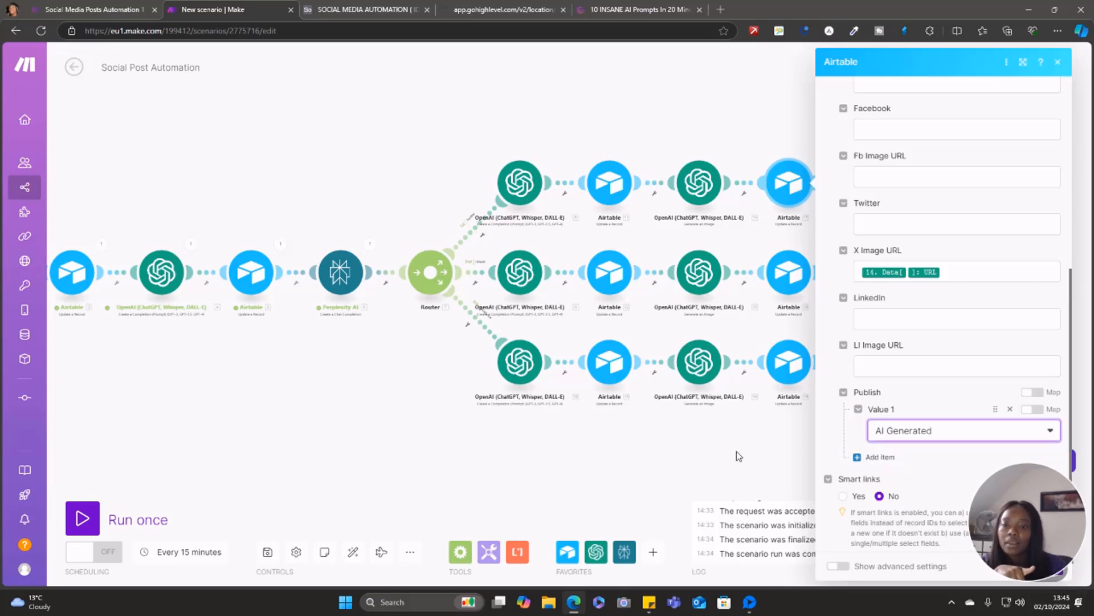
scroll(739, 456, "down", 2)
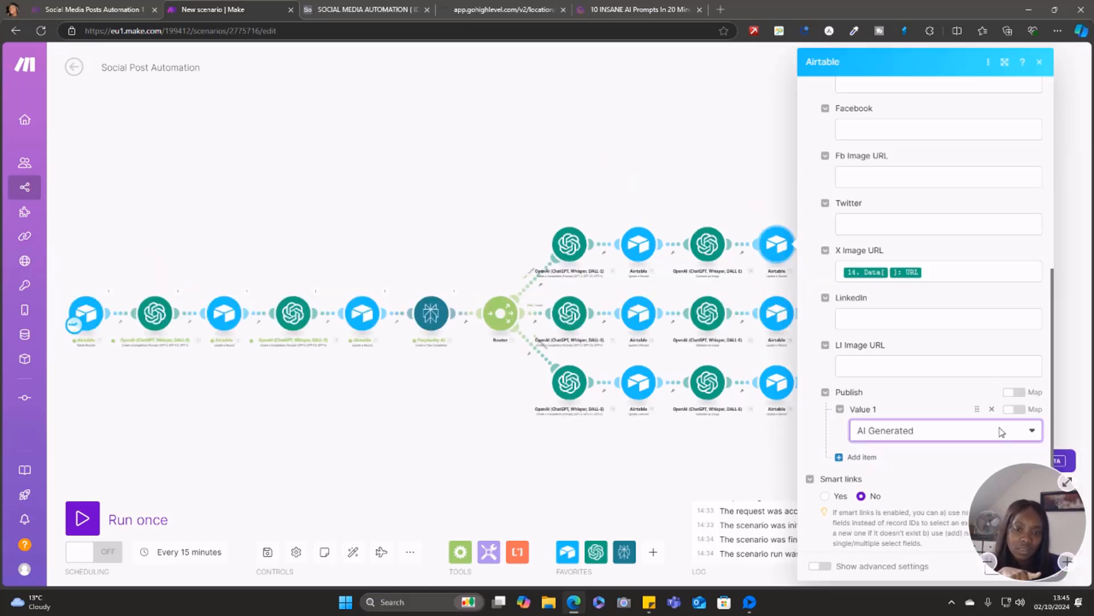
left_click_drag(705, 206, 538, 153)
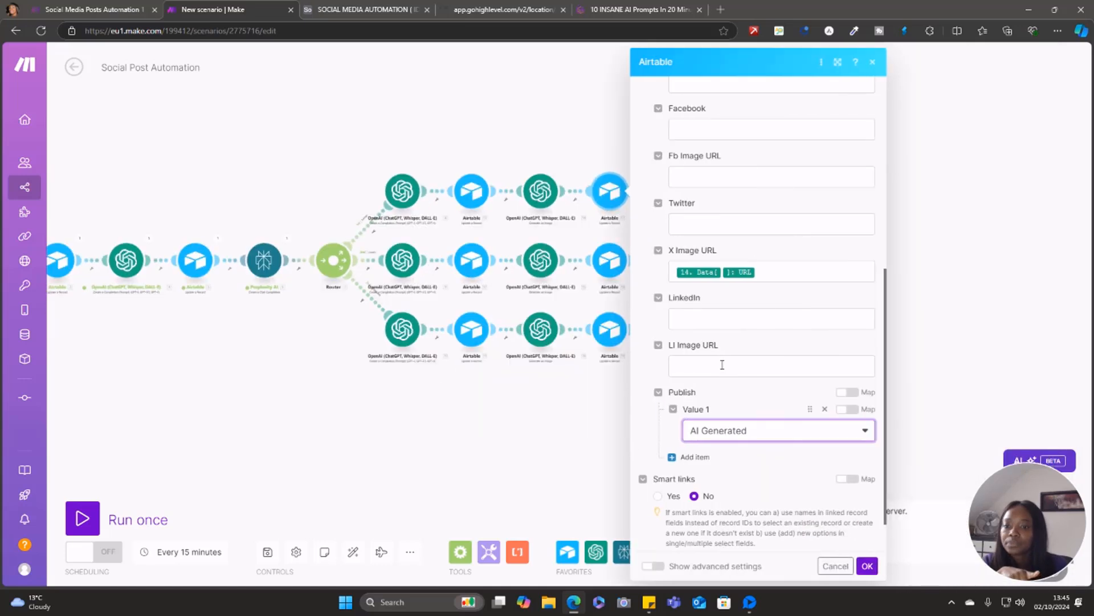
left_click(867, 566)
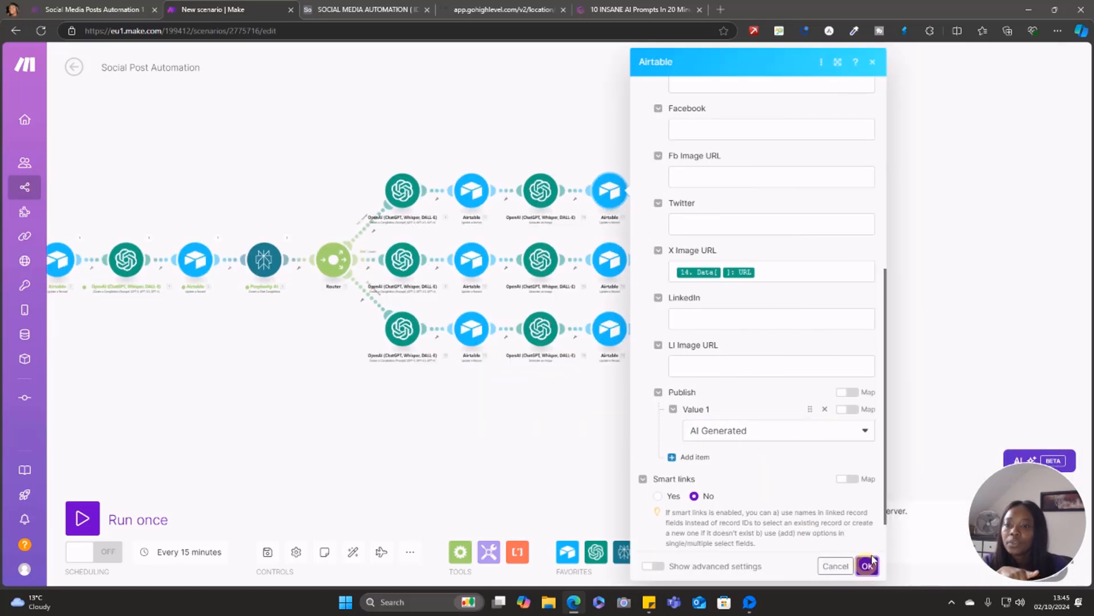
Add a Publish item set to AI Generated in the LinkedIn route's final Airtable module and save it.
left_click(610, 261)
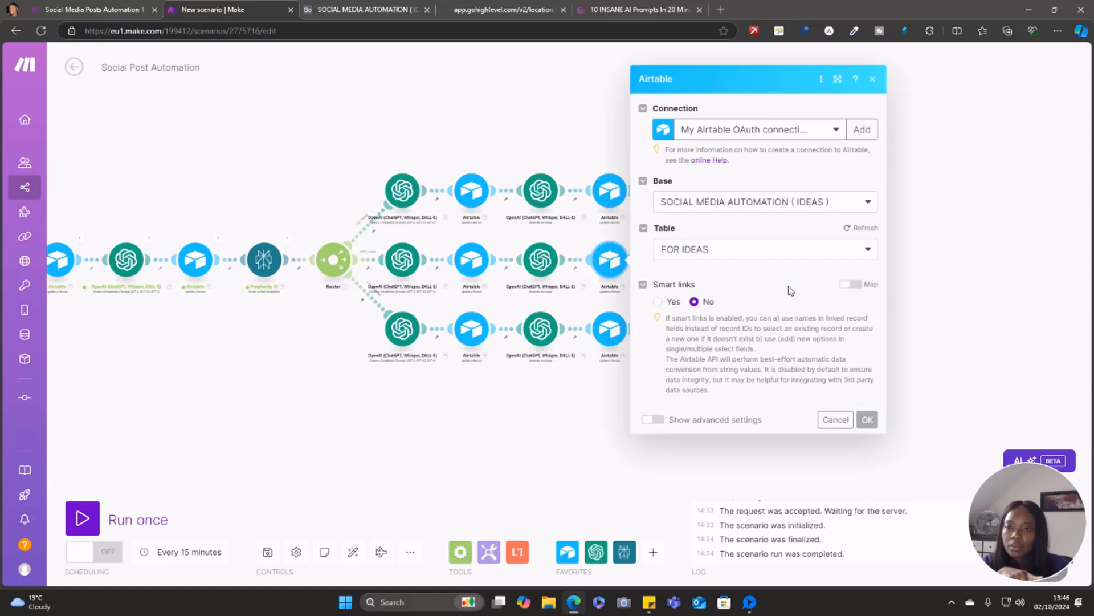
scroll(789, 342, "down", 6)
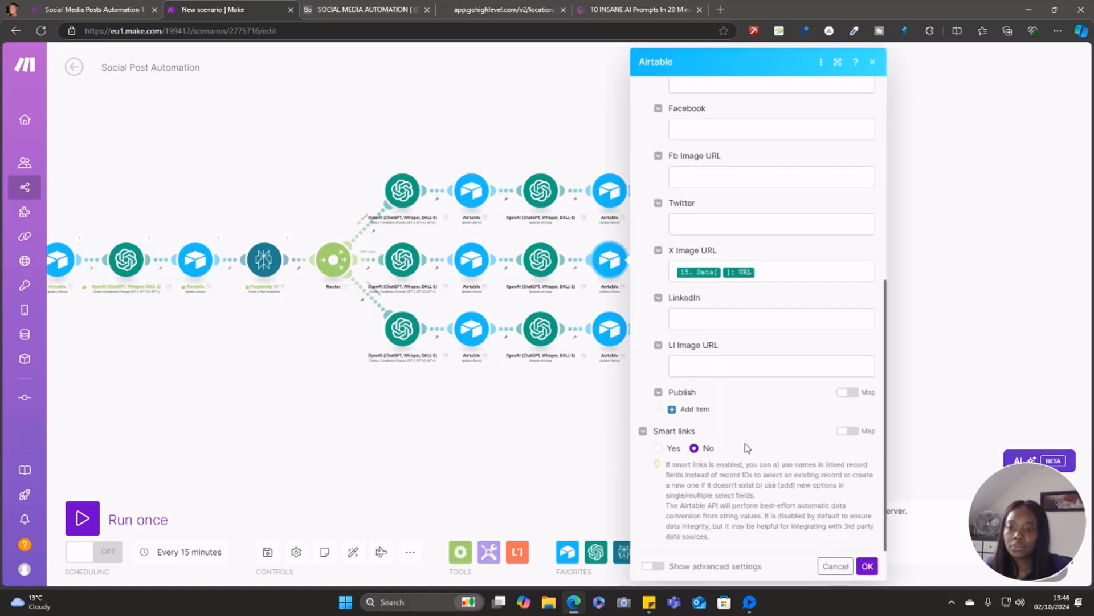
left_click(675, 408)
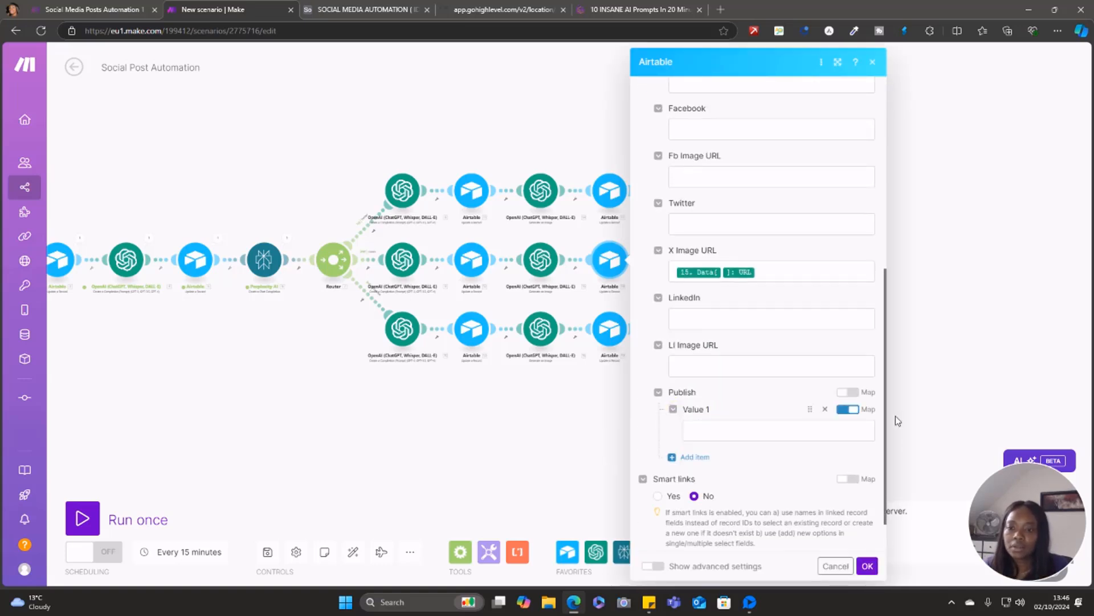
left_click(848, 409)
left_click(865, 433)
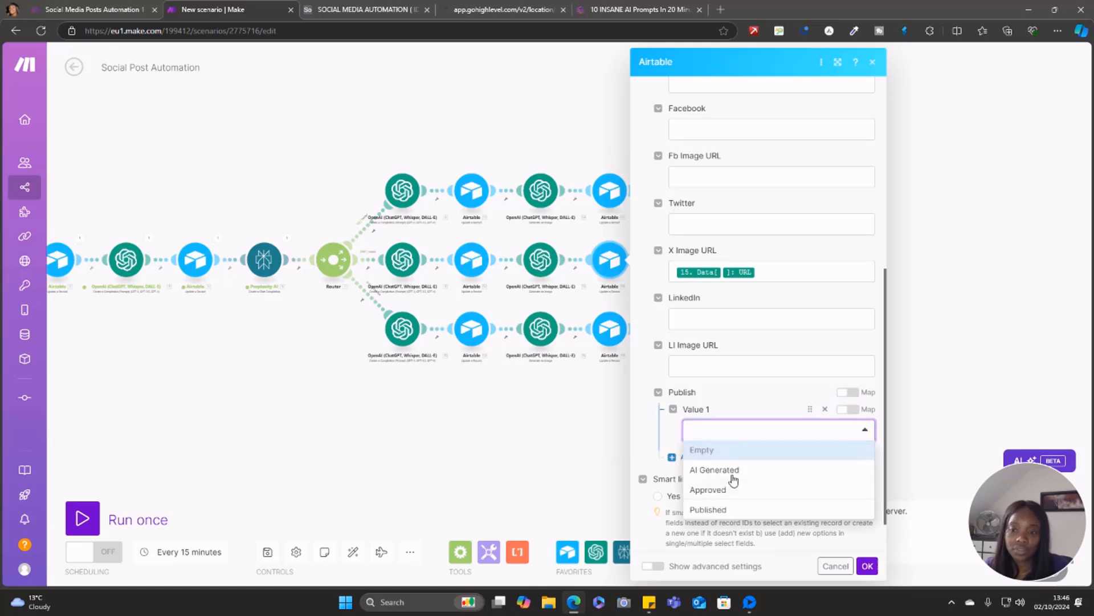
left_click(733, 471)
left_click(871, 568)
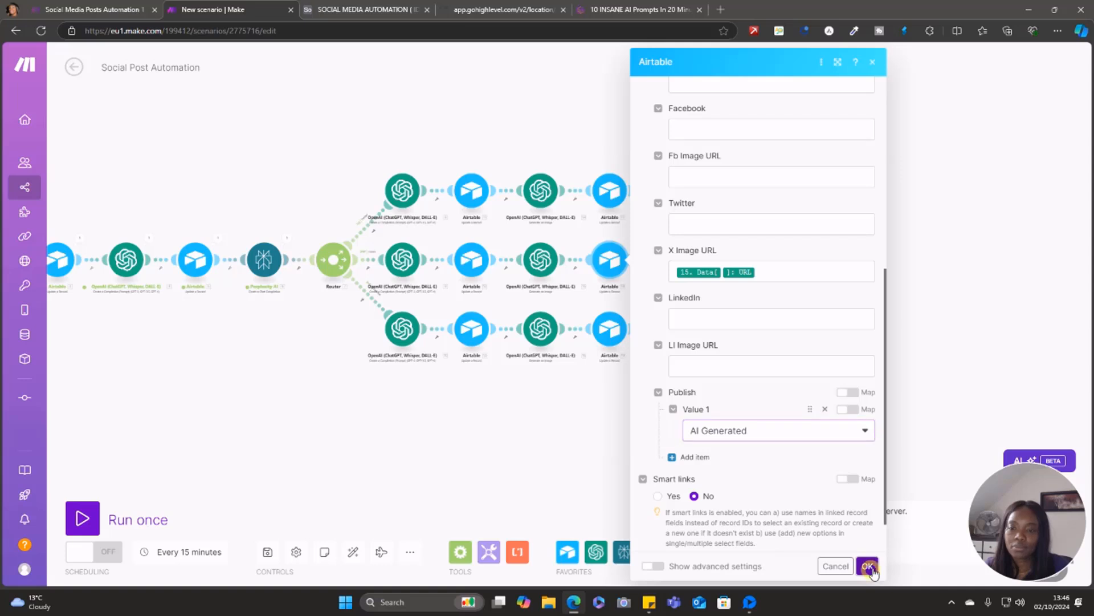
Add a Publish item set to AI Generated in the Facebook route's final Airtable module and save it.
left_click(615, 336)
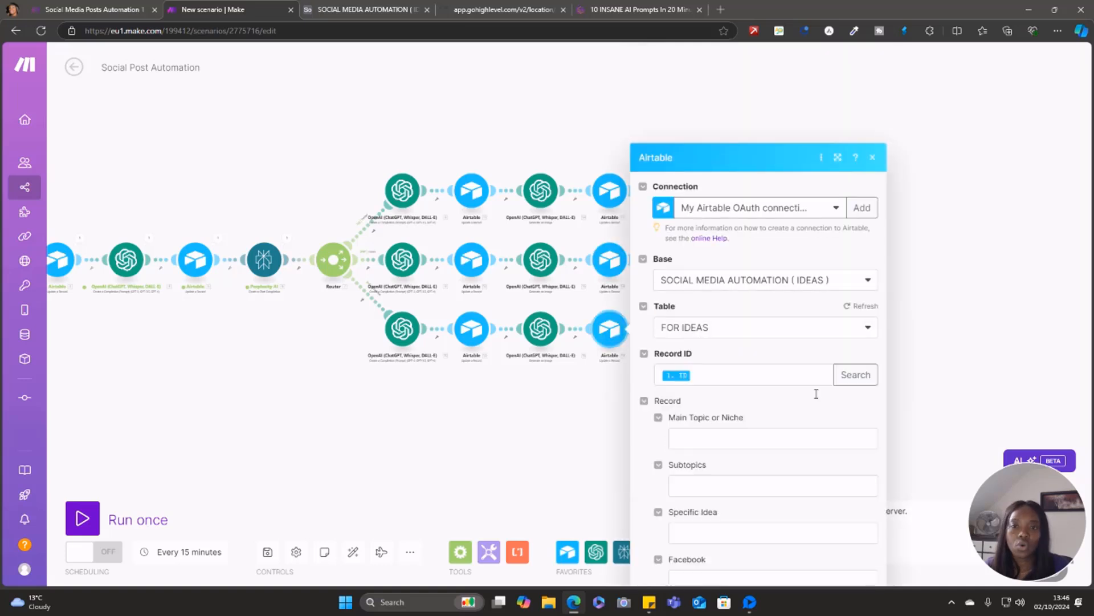
scroll(810, 433, "down", 4)
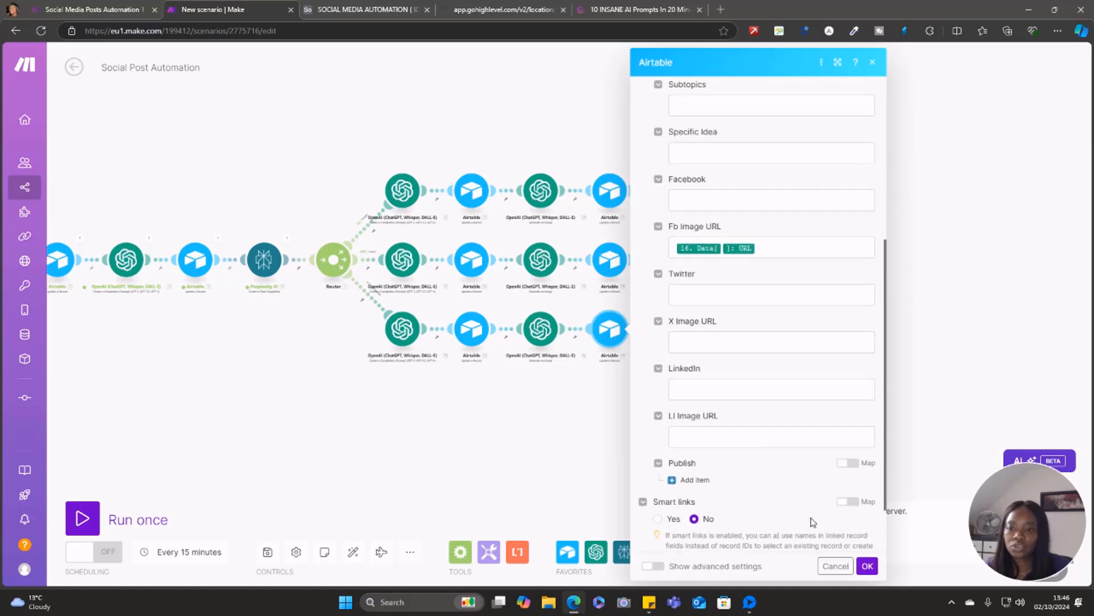
left_click(693, 480)
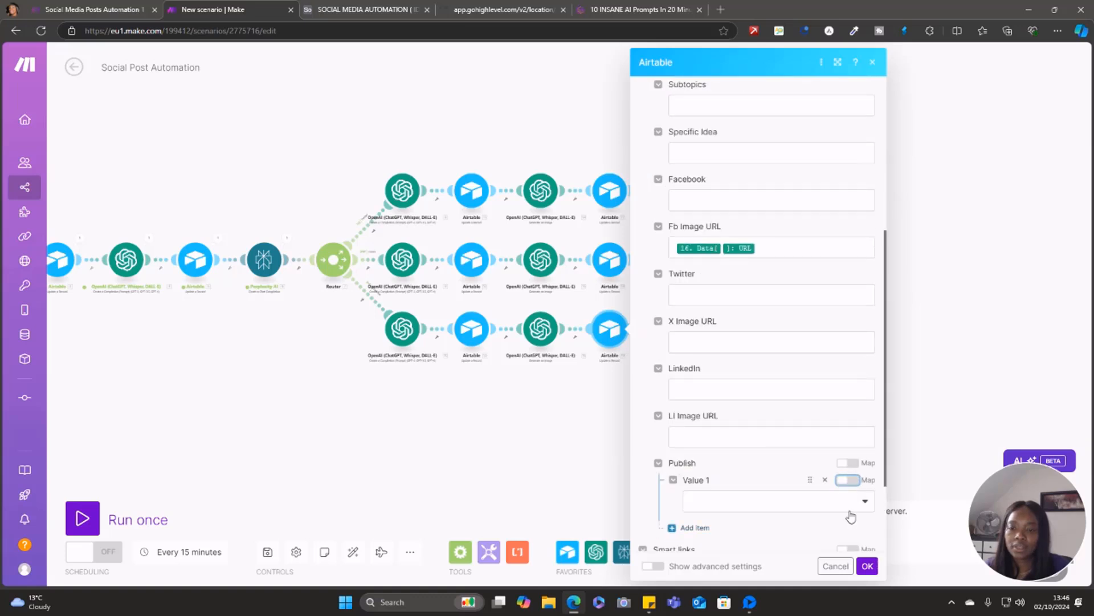
left_click(863, 505)
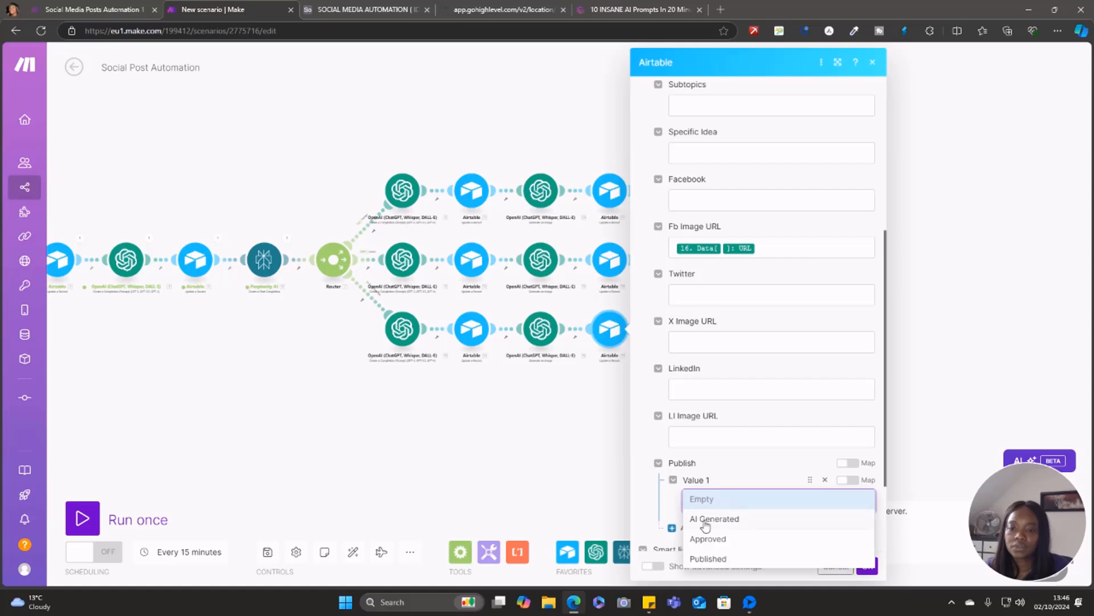
left_click(707, 520)
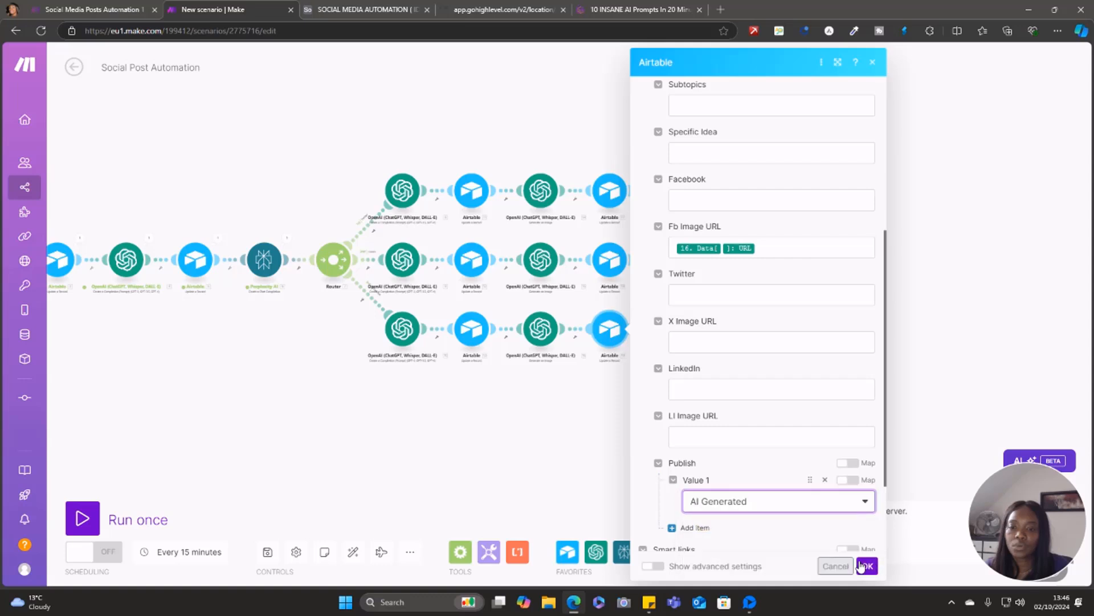
left_click(867, 566)
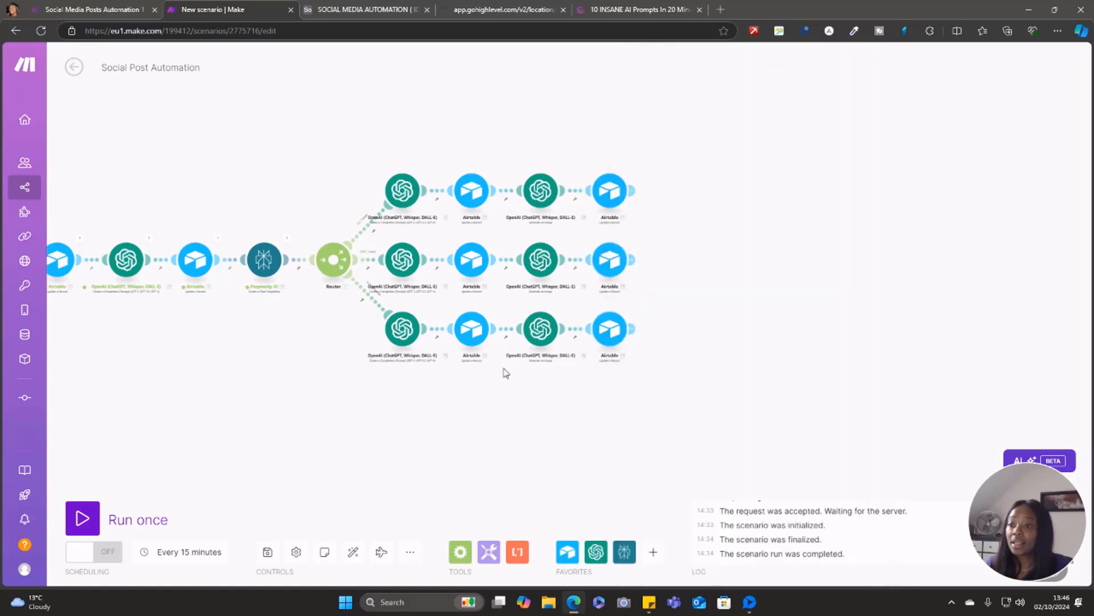
Switch to Airtable and delete the "Wellness for new mums" record from the FOR IDEAS table.
left_click_drag(512, 375, 749, 356)
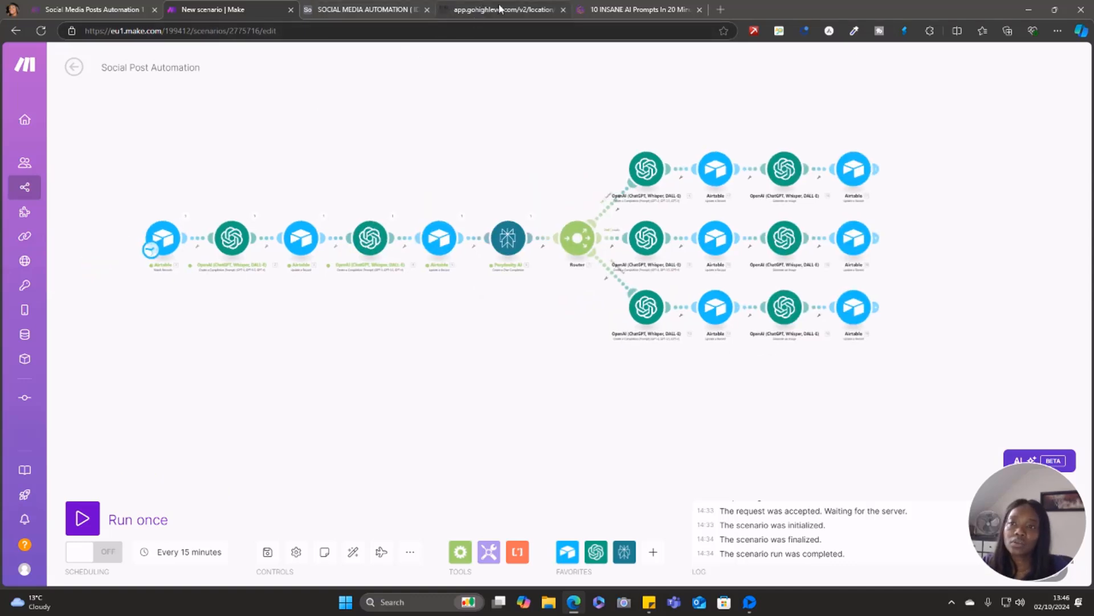
left_click(349, 10)
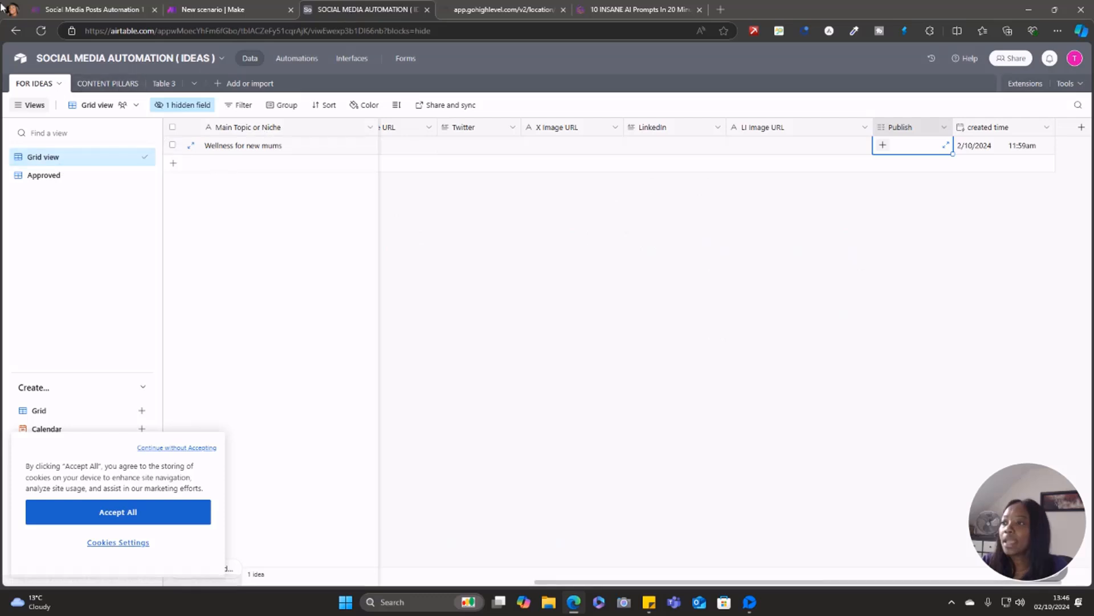
left_click(286, 150)
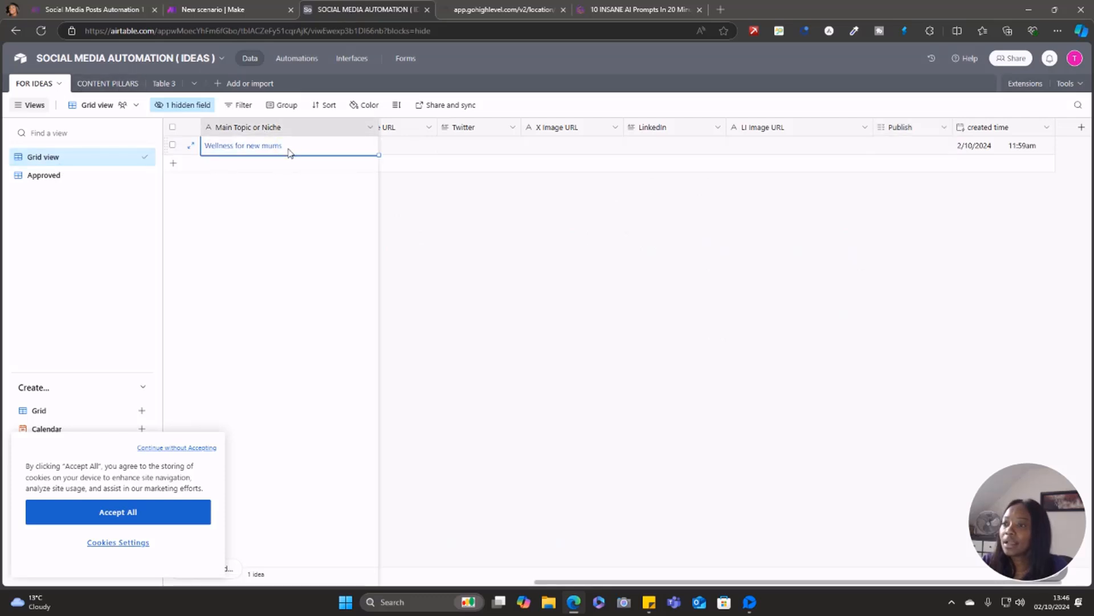
left_click(173, 146)
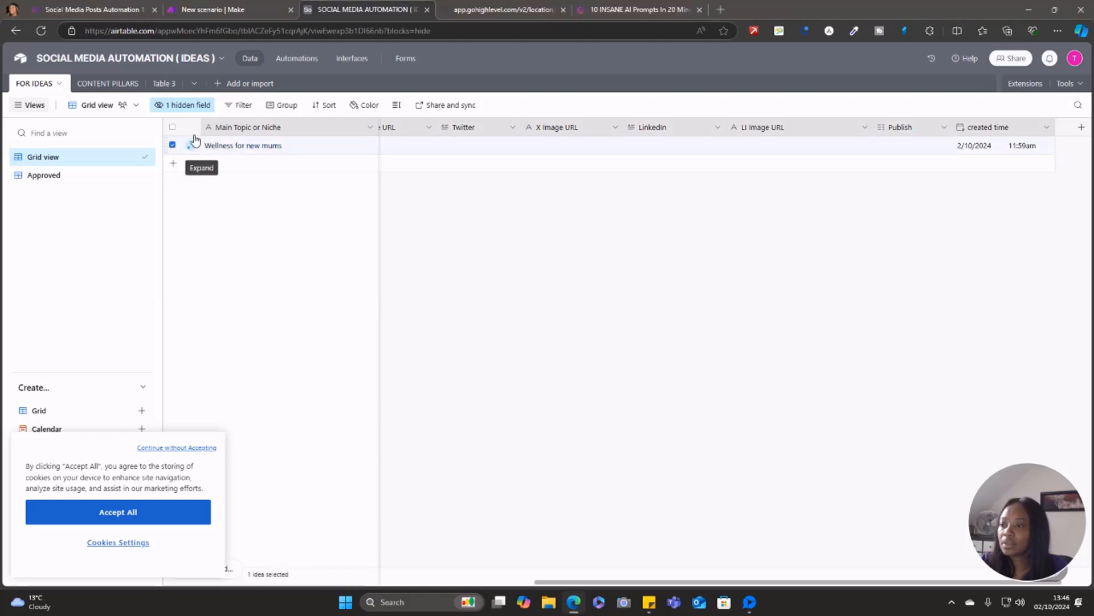
right_click(235, 147)
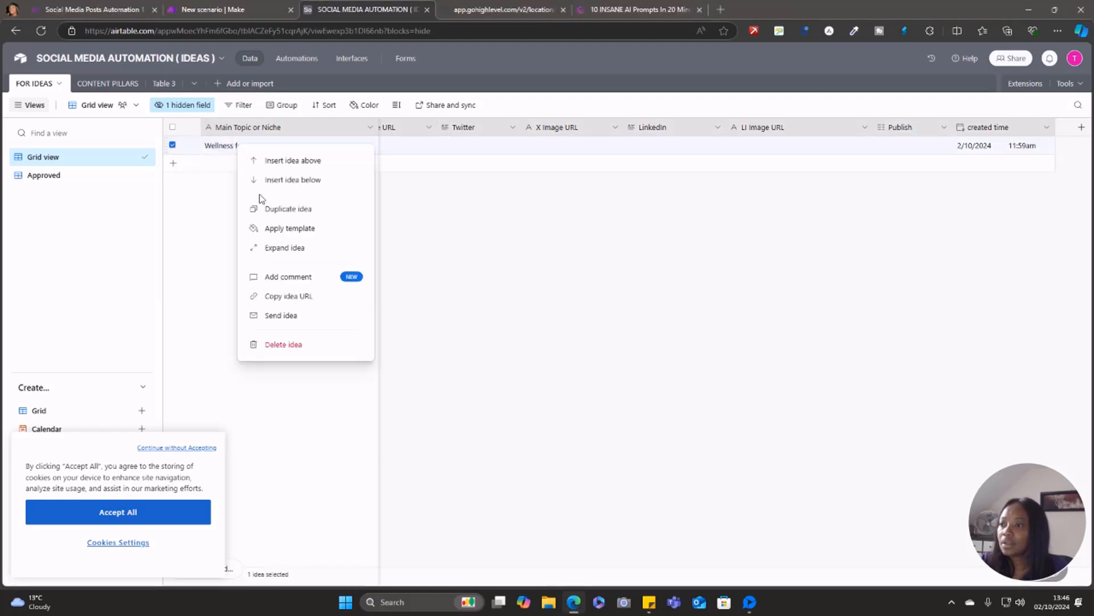
left_click(278, 344)
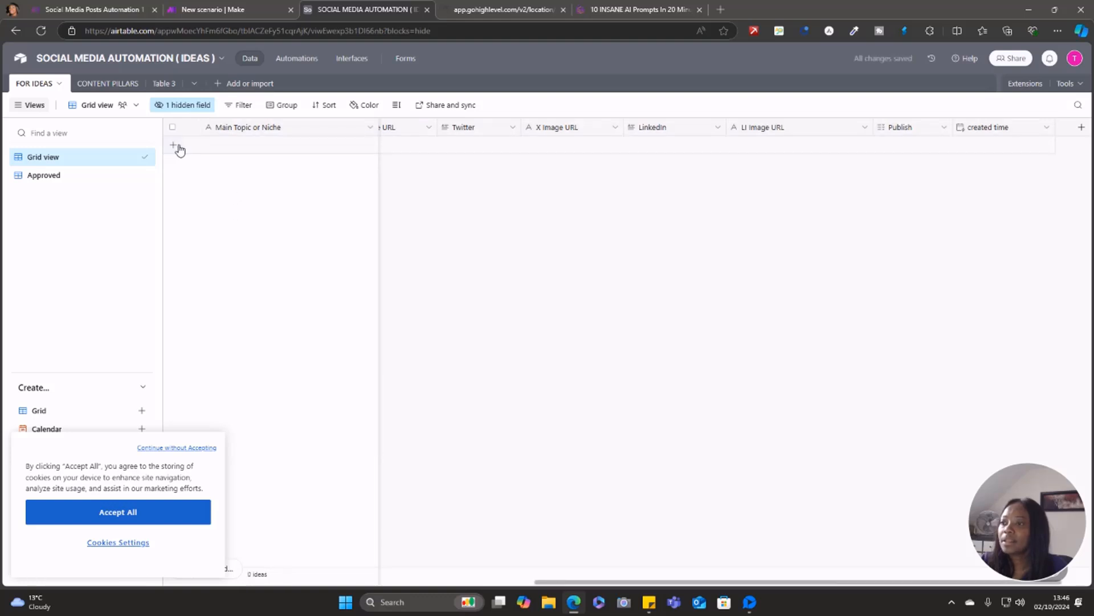
Add a record to the FOR IDEAS table with "Selfcare for female Entrepreneurs" as its Main Topic or Niche.
left_click(173, 147)
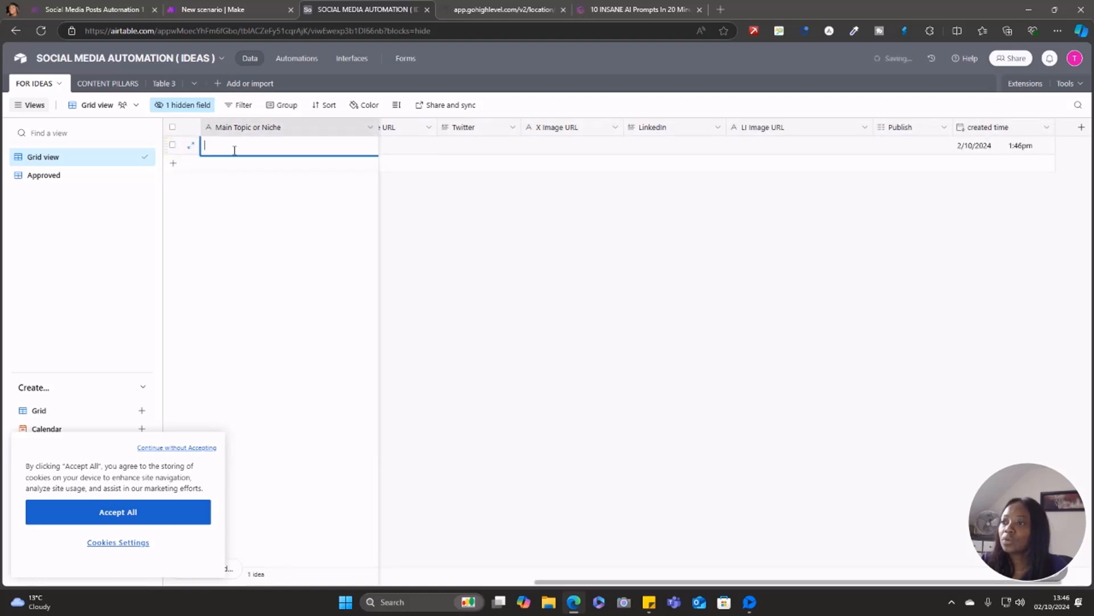
type("W")
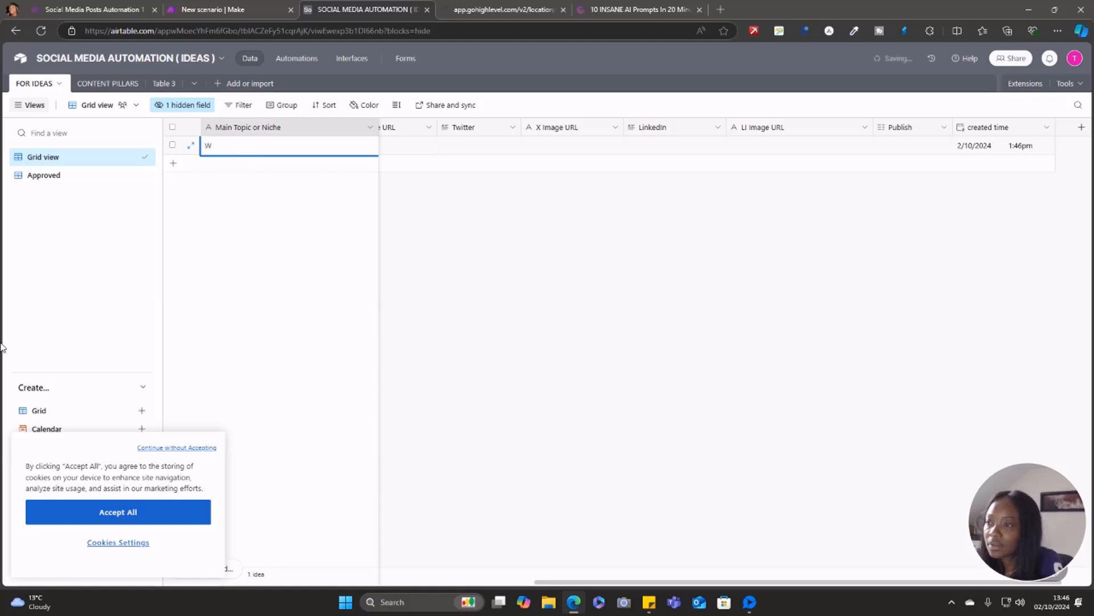
type("elness for")
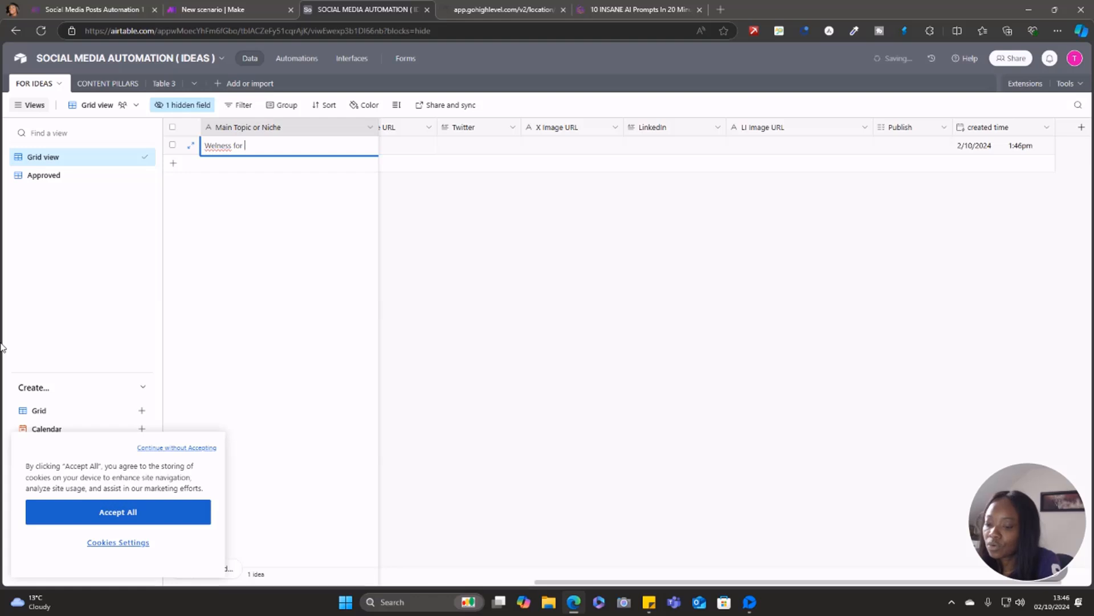
key("BackSpace")
key("BackSpace")
key("BackSpace")
key("BackSpace")
key("BackSpace")
key("BackSpace")
key("BackSpace")
key("BackSpace")
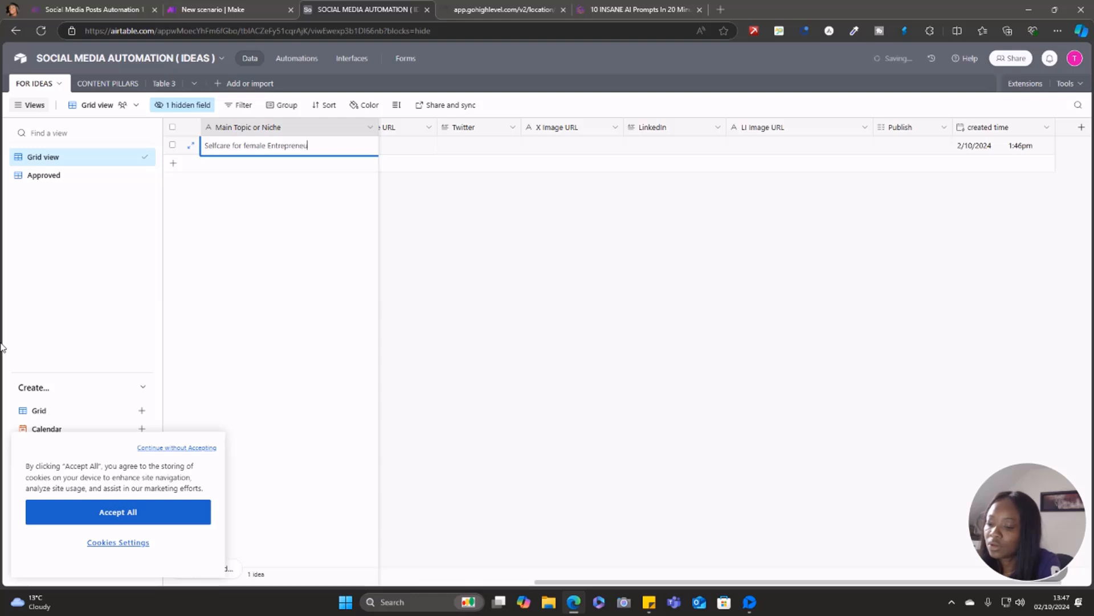
left_click(454, 284)
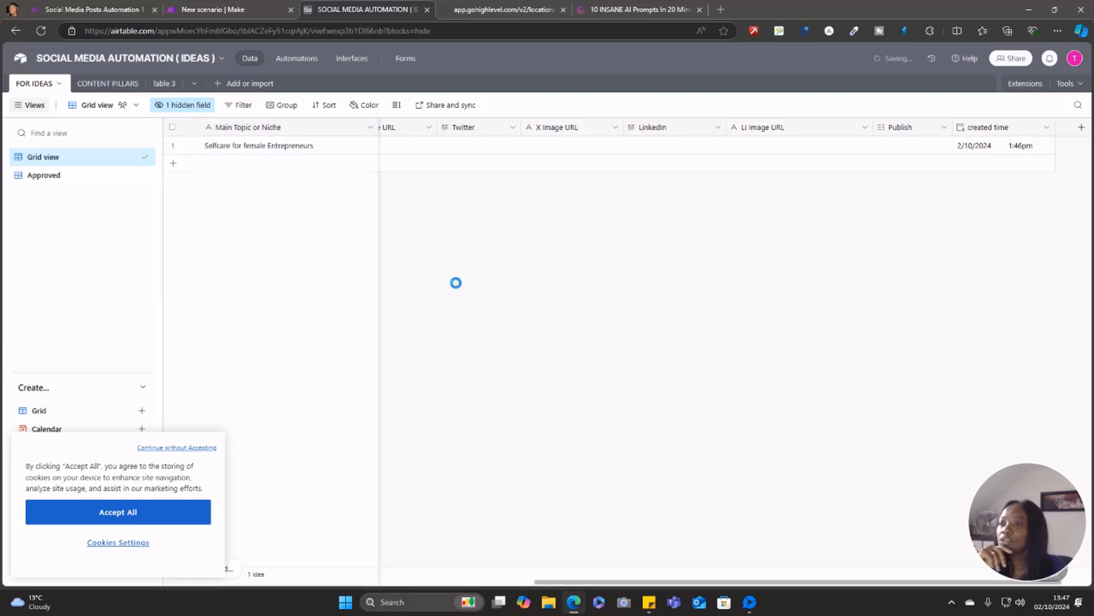
Switch back to Make and run the Social Post Automation scenario once.
left_click(230, 10)
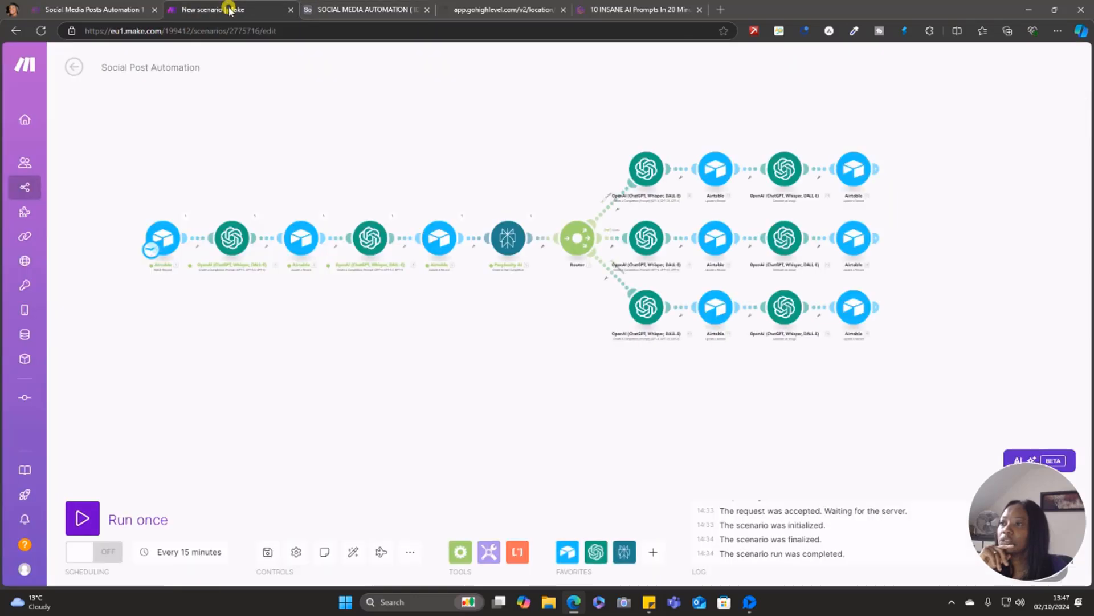
left_click(87, 522)
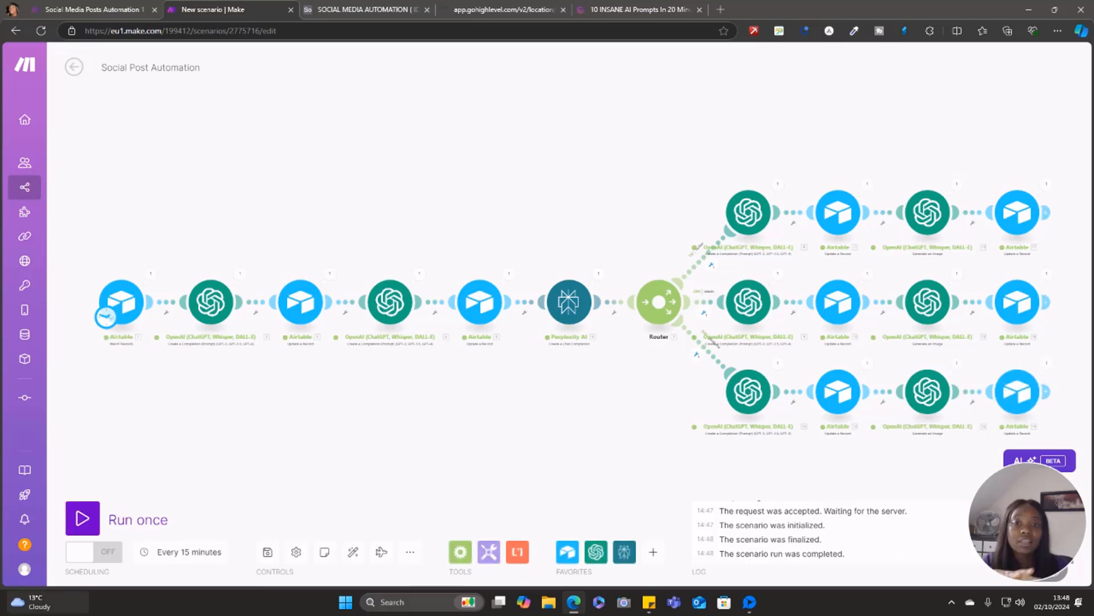
mouse_move(48, 602)
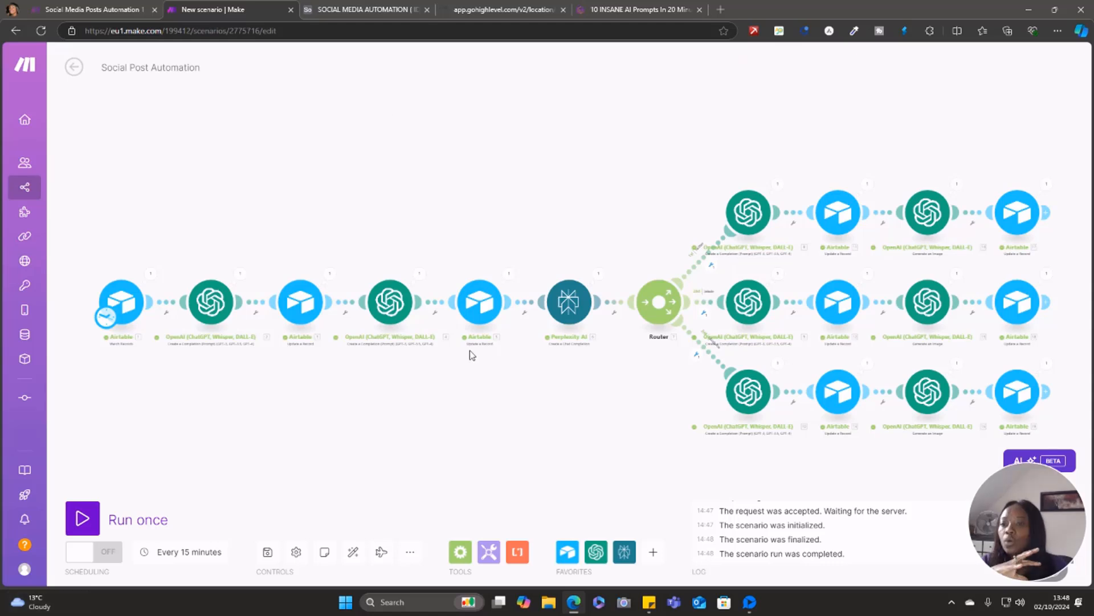
Switch to Airtable and check the "Selfcare for female Entrepreneurs" record's subtopic, idea, post, image URL and Publish fields.
left_click(380, 12)
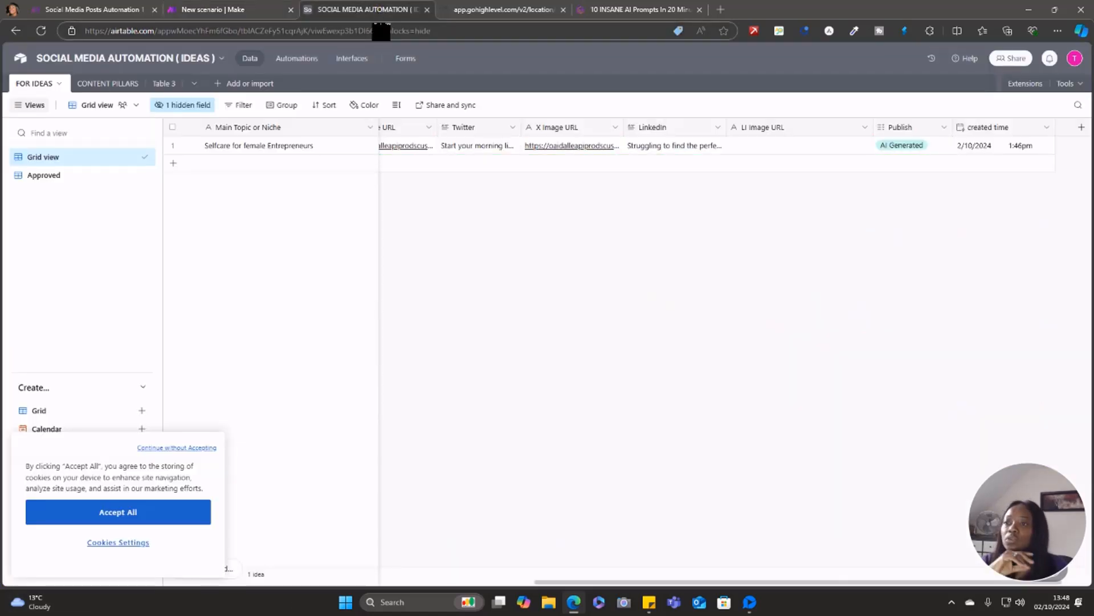
left_click_drag(610, 582, 243, 607)
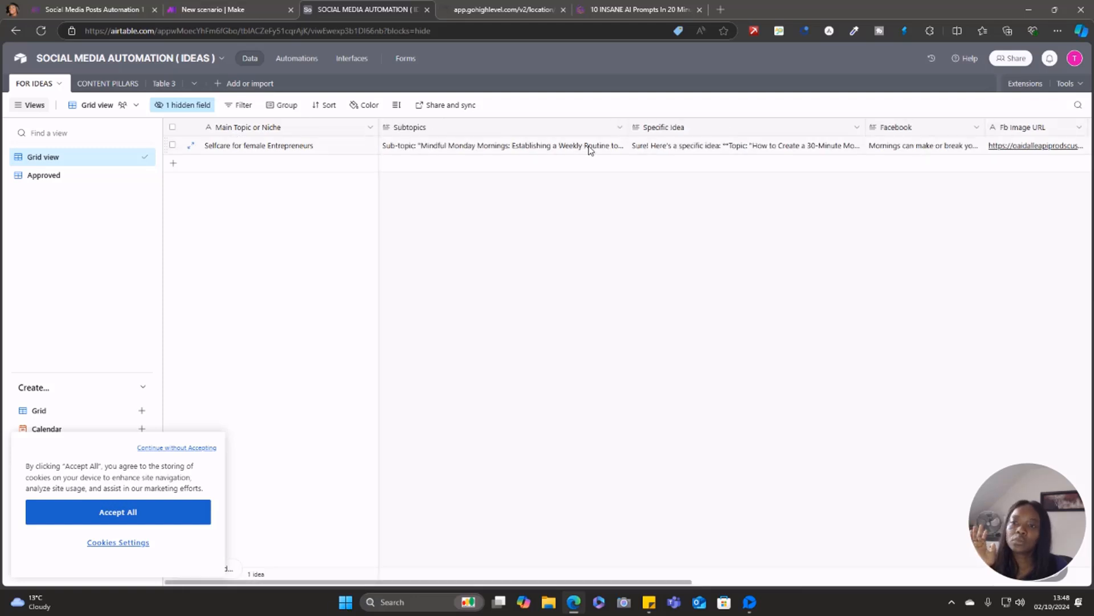
scroll(568, 564, "right", 5)
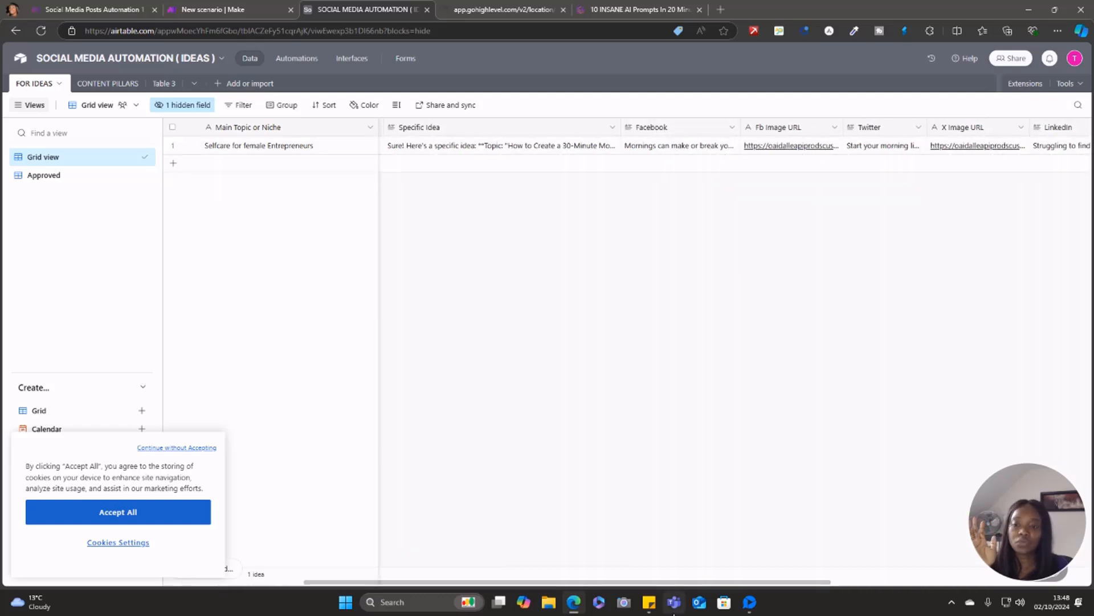
left_click_drag(691, 580, 903, 577)
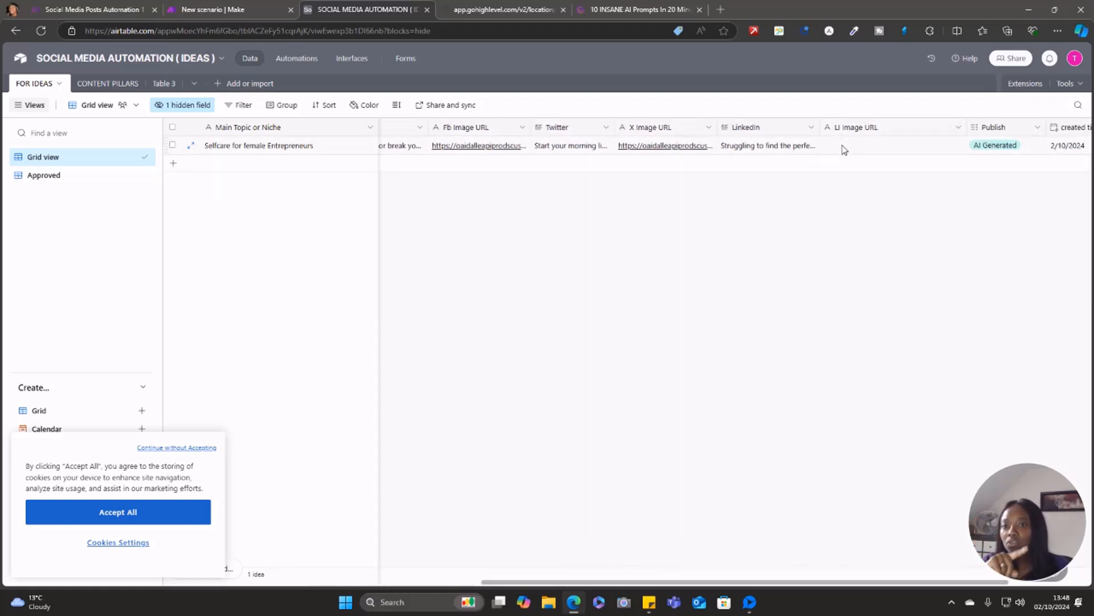
left_click_drag(662, 581, 701, 582)
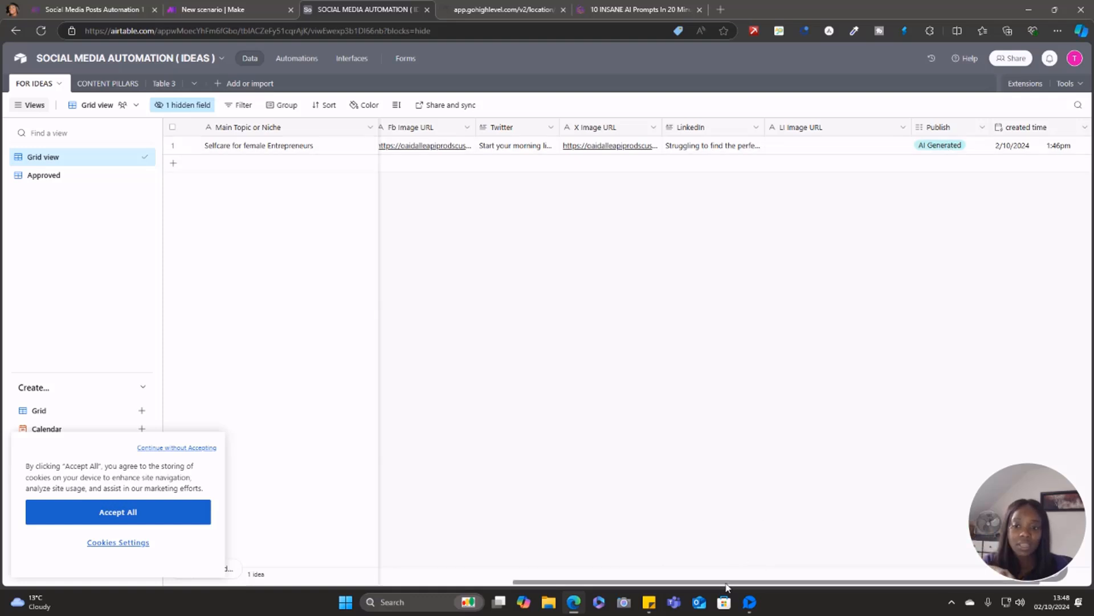
left_click_drag(727, 587, 598, 570)
Expand the record's Facebook field and read the full generated post, including its ending.
left_click(520, 150)
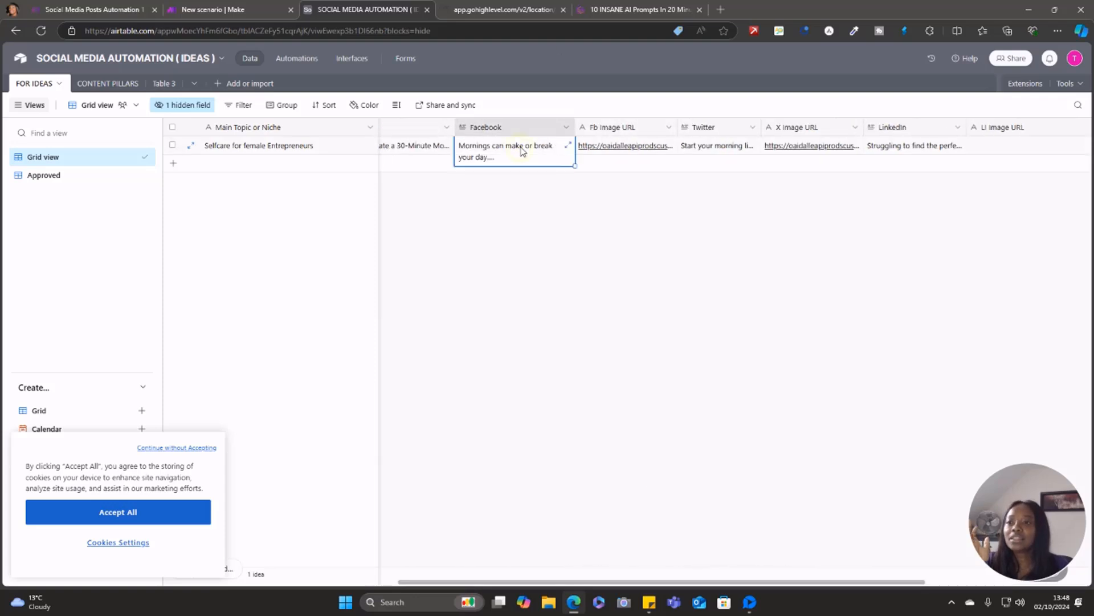
left_click(521, 150)
left_click(567, 146)
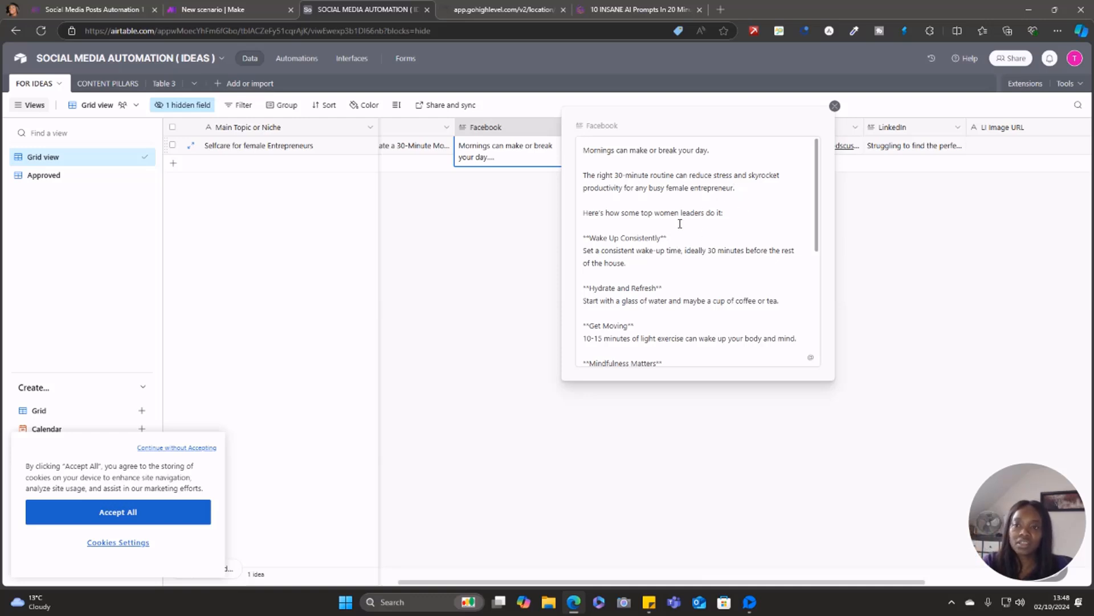
scroll(705, 233, "down", 3)
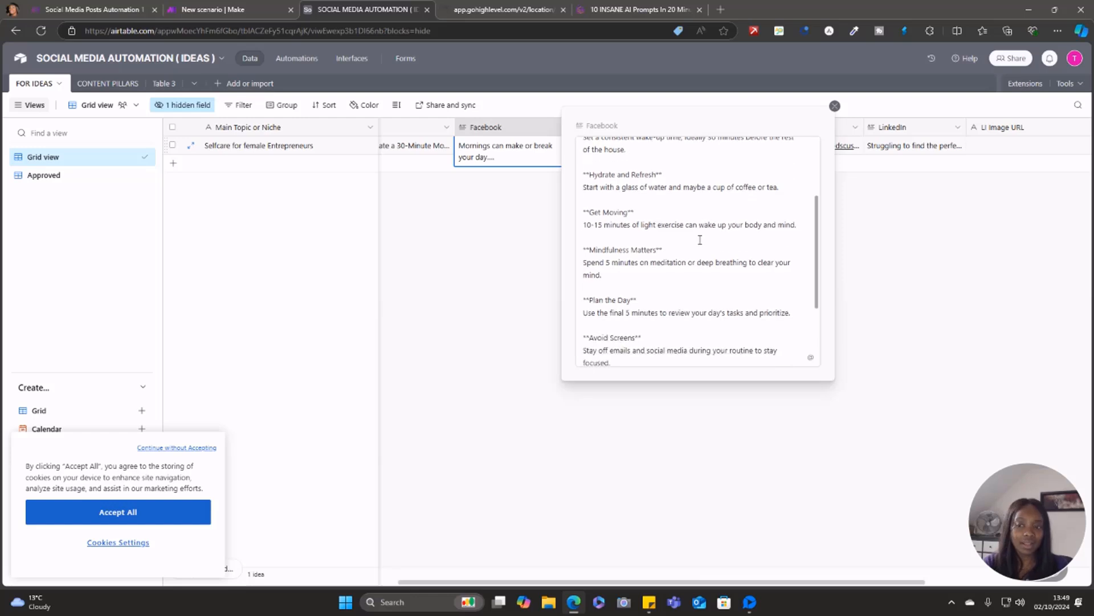
scroll(700, 241, "down", 1)
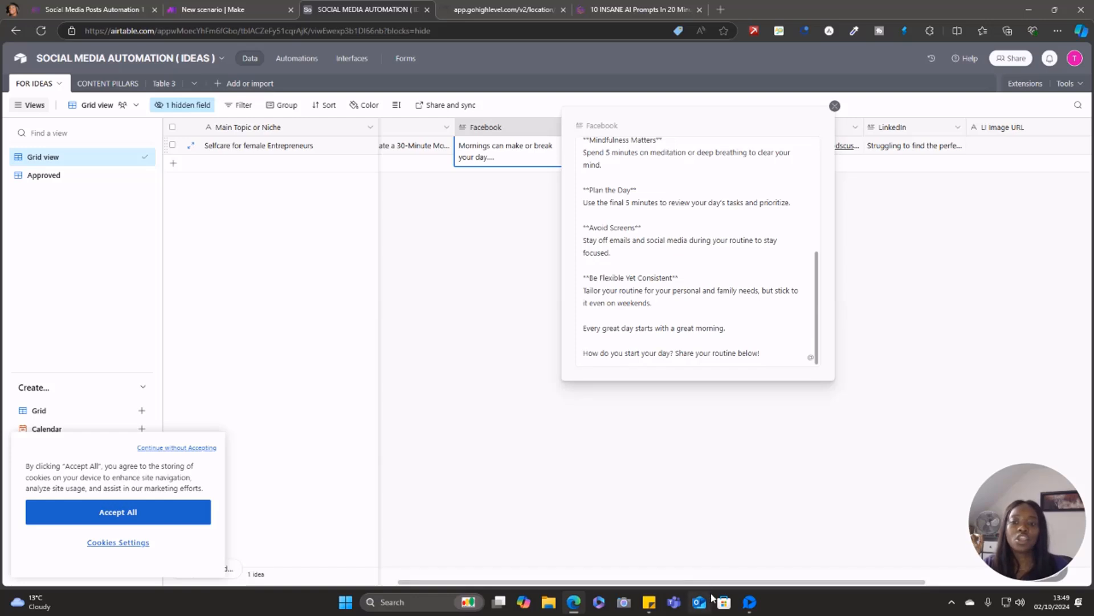
left_click_drag(715, 583, 881, 583)
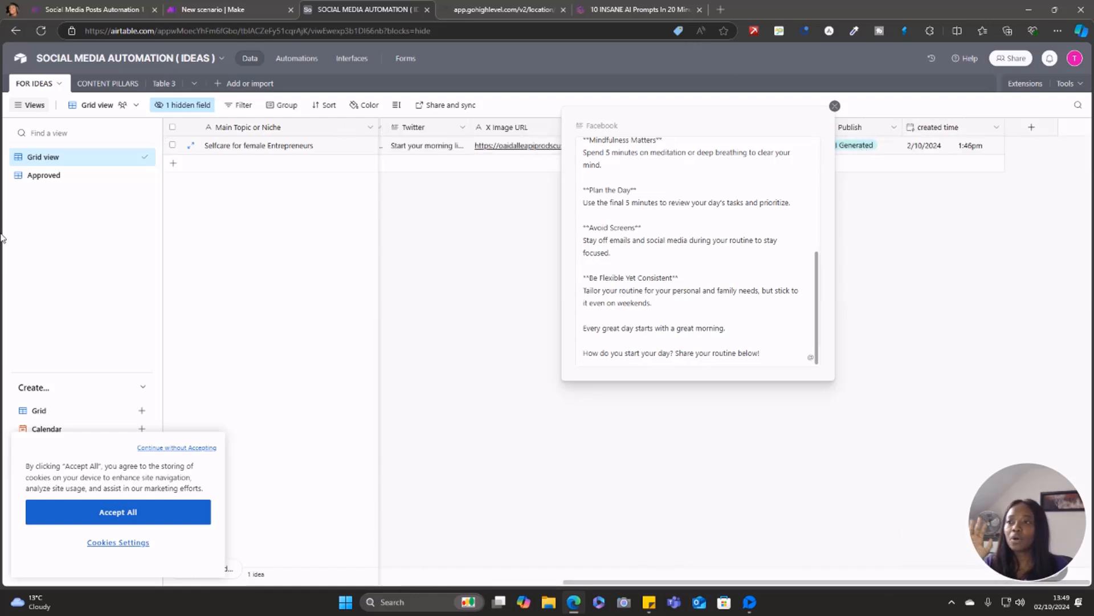
Switch to Make and inspect the middle branch's DALL-E image module, checking its run input and prompt settings.
left_click(228, 10)
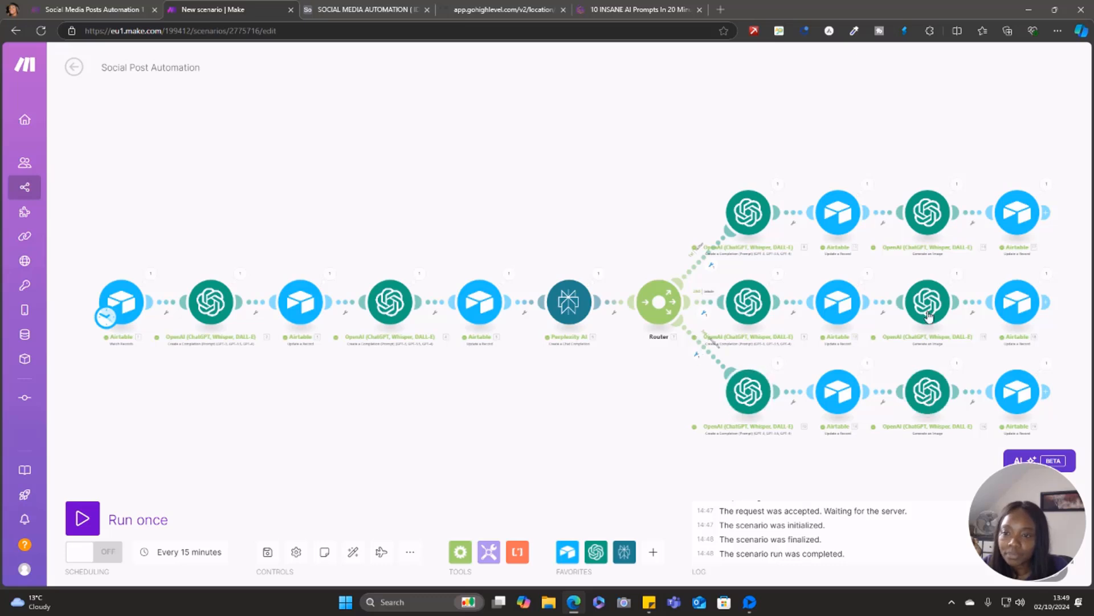
left_click(957, 275)
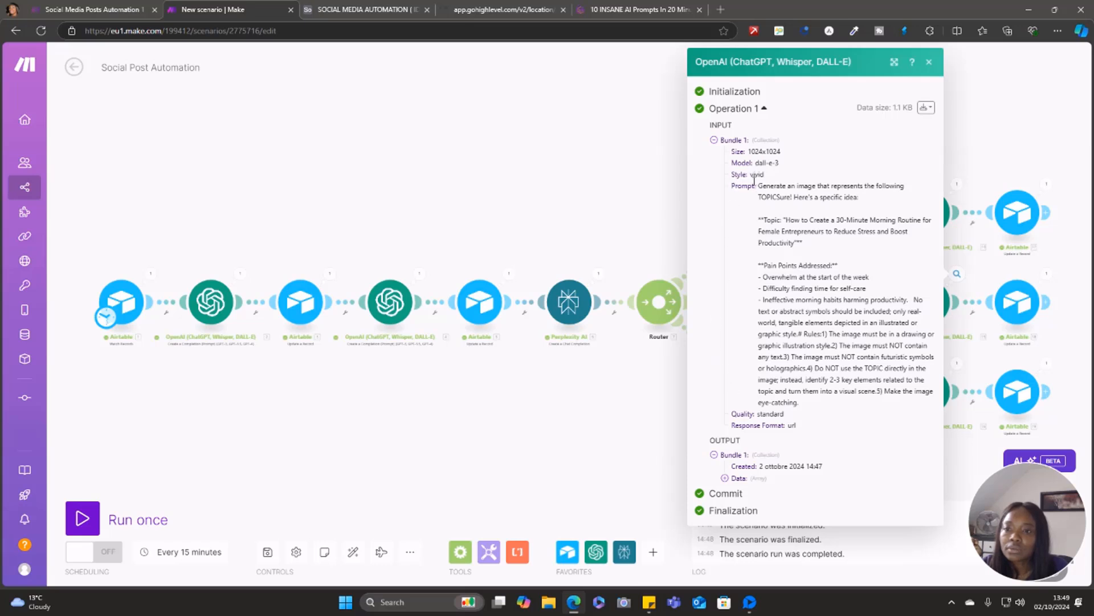
left_click(949, 325)
left_click(937, 302)
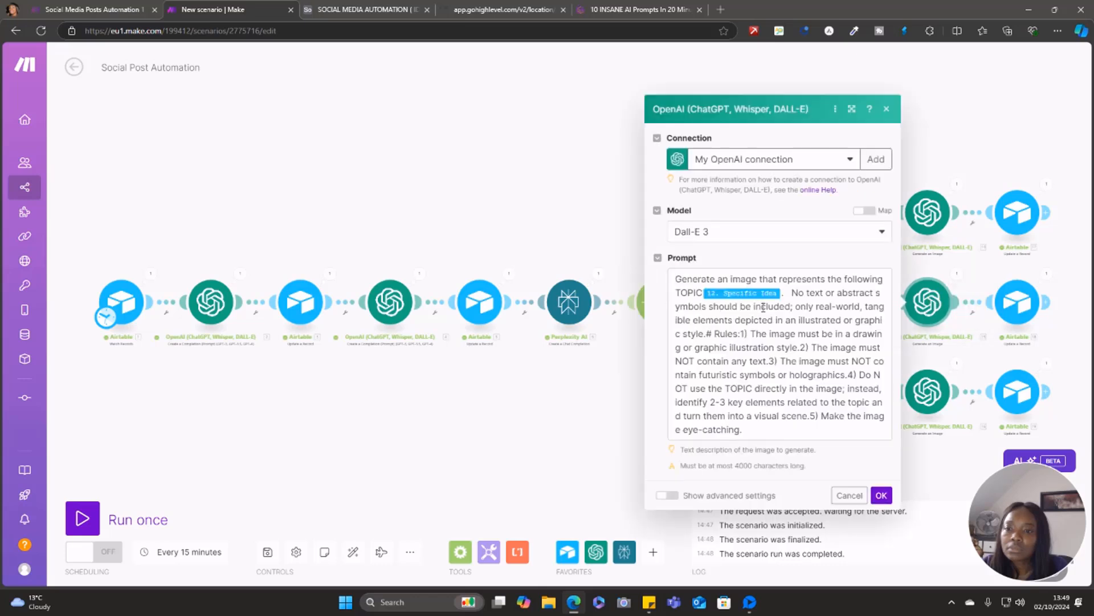
left_click(882, 495)
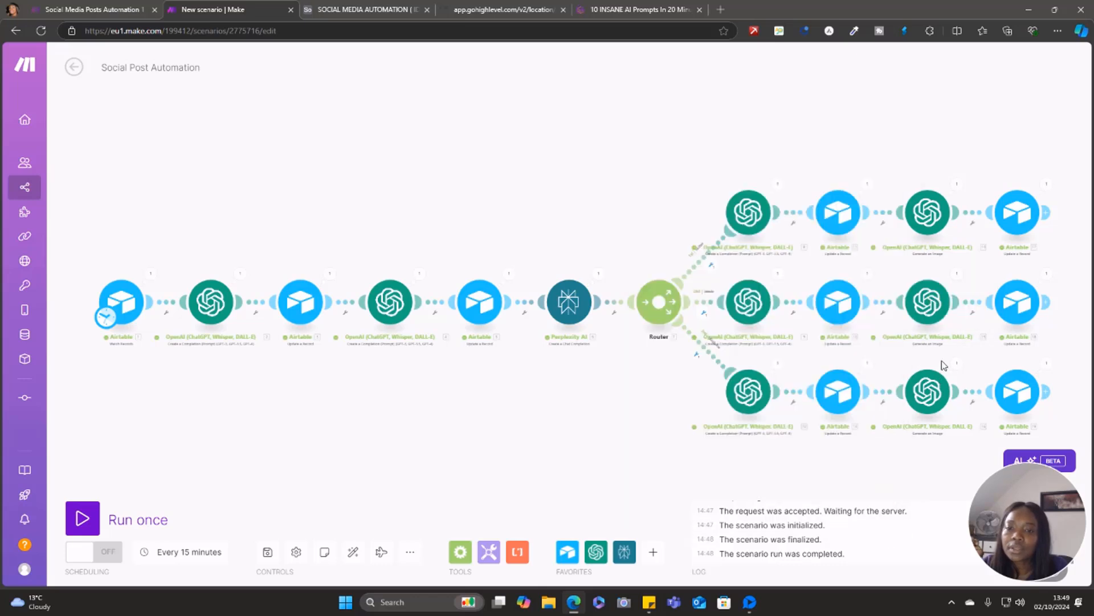
Expand the output data of the middle branch's image generation run and examine its revised prompt and image URL.
left_click(956, 274)
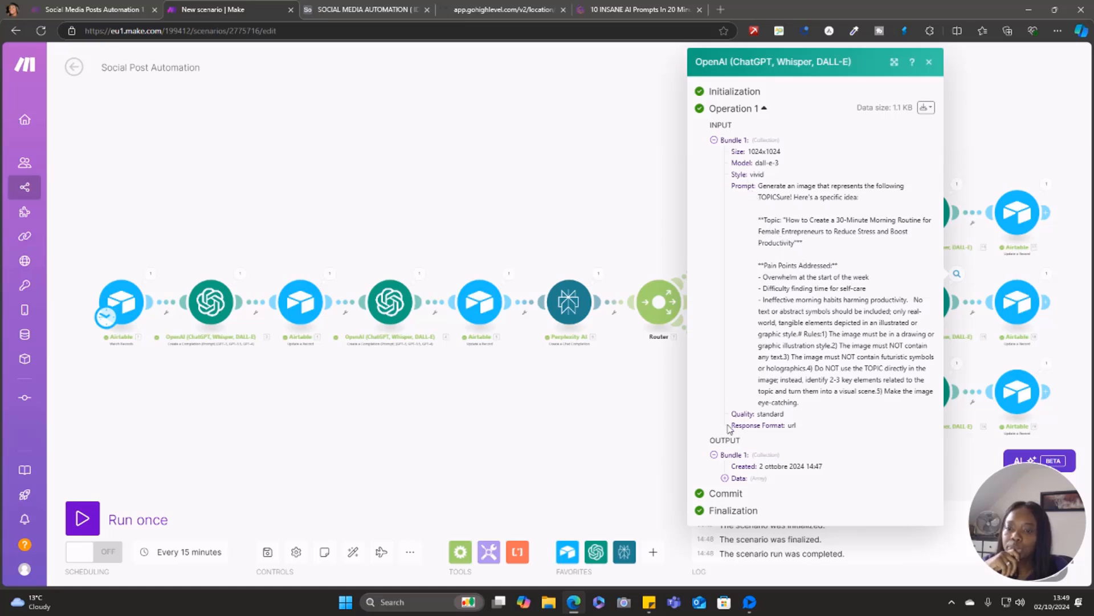
left_click(725, 478)
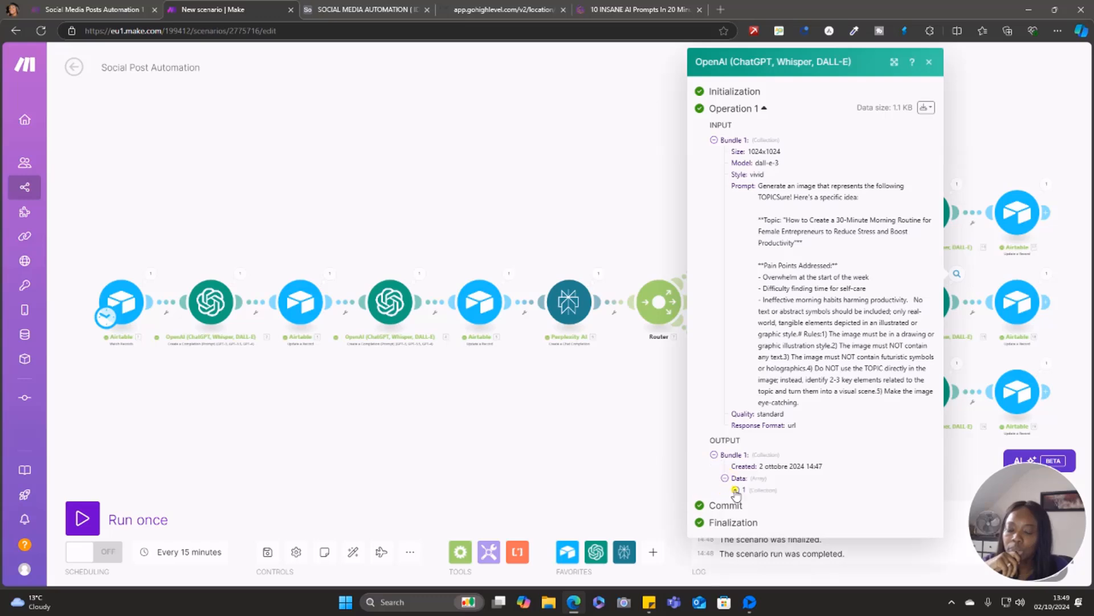
left_click(735, 491)
scroll(821, 501, "down", 4)
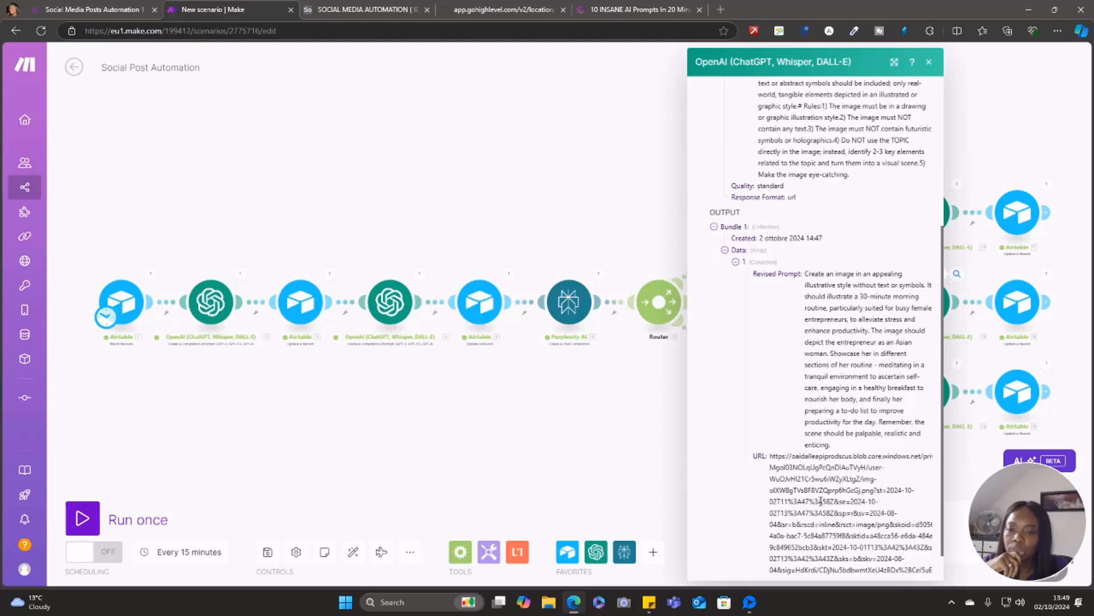
scroll(821, 500, "down", 1)
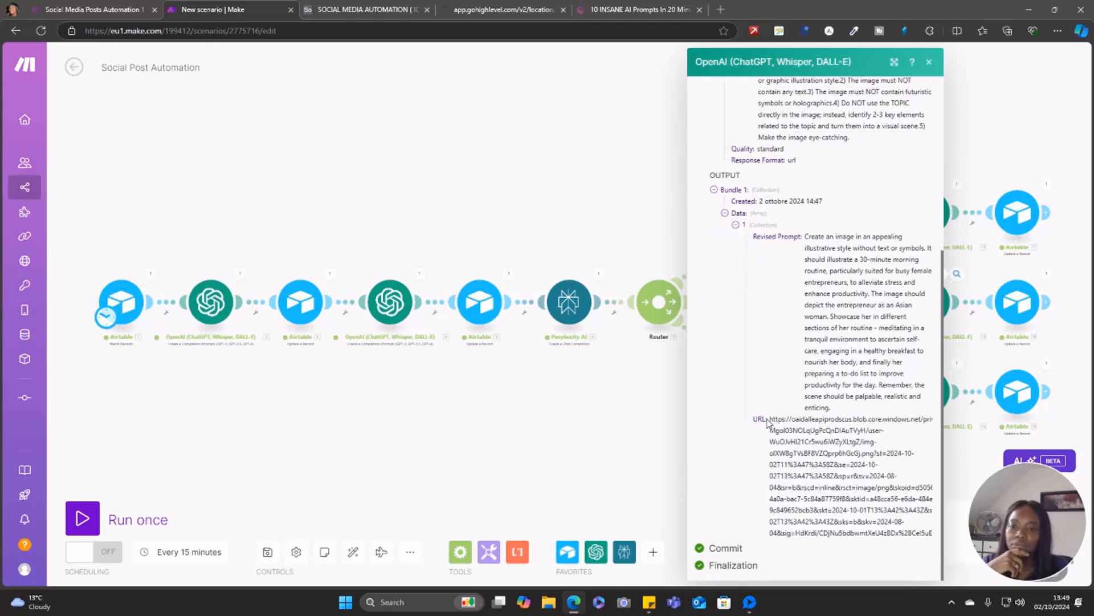
In the middle branch's last Airtable module, clear X Image URL, map the generated image's Data[] URL to LI Image URL, and save the module.
left_click(1024, 304)
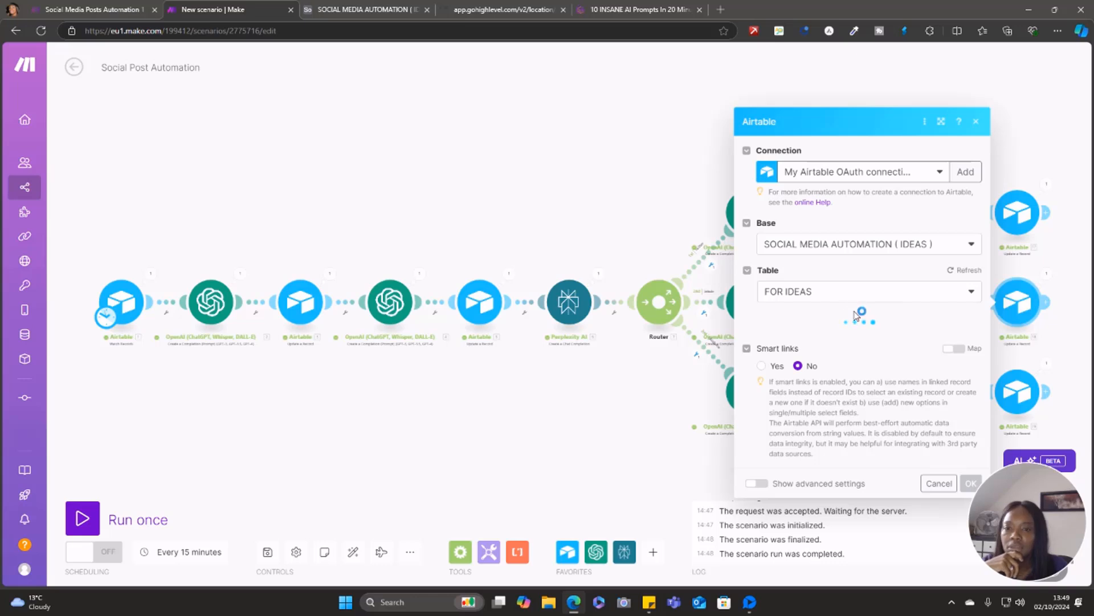
scroll(853, 318, "down", 5)
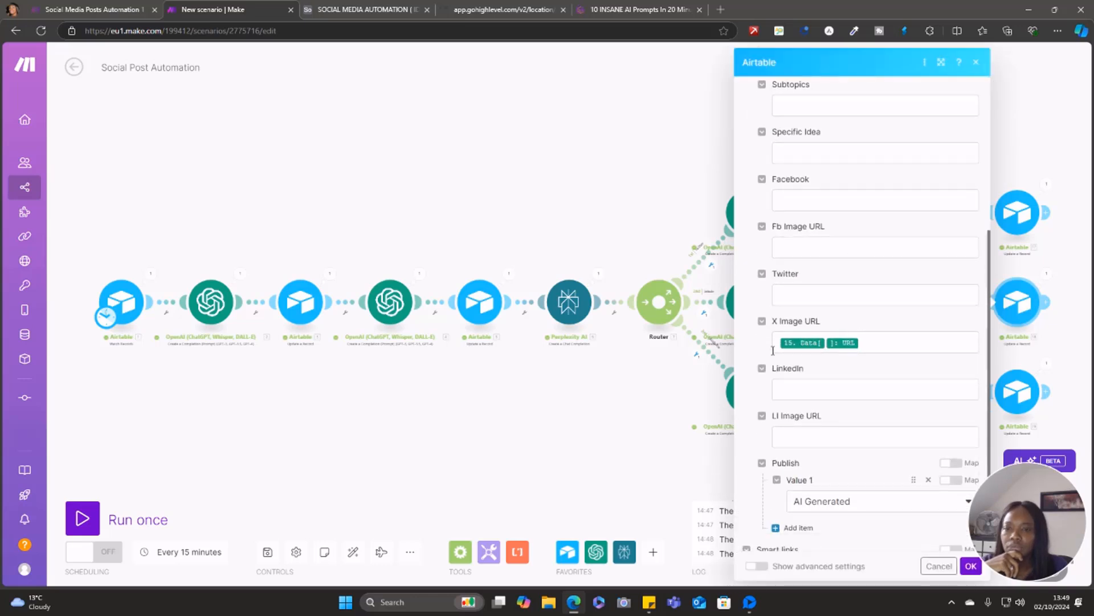
left_click(879, 343)
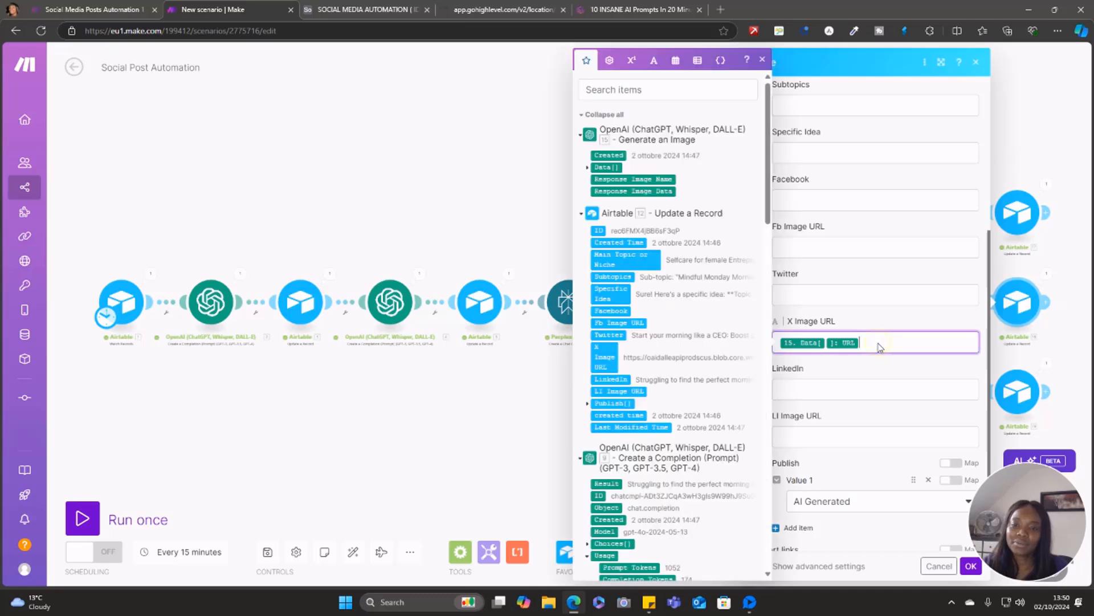
key("BackSpace")
key("BackSpace")
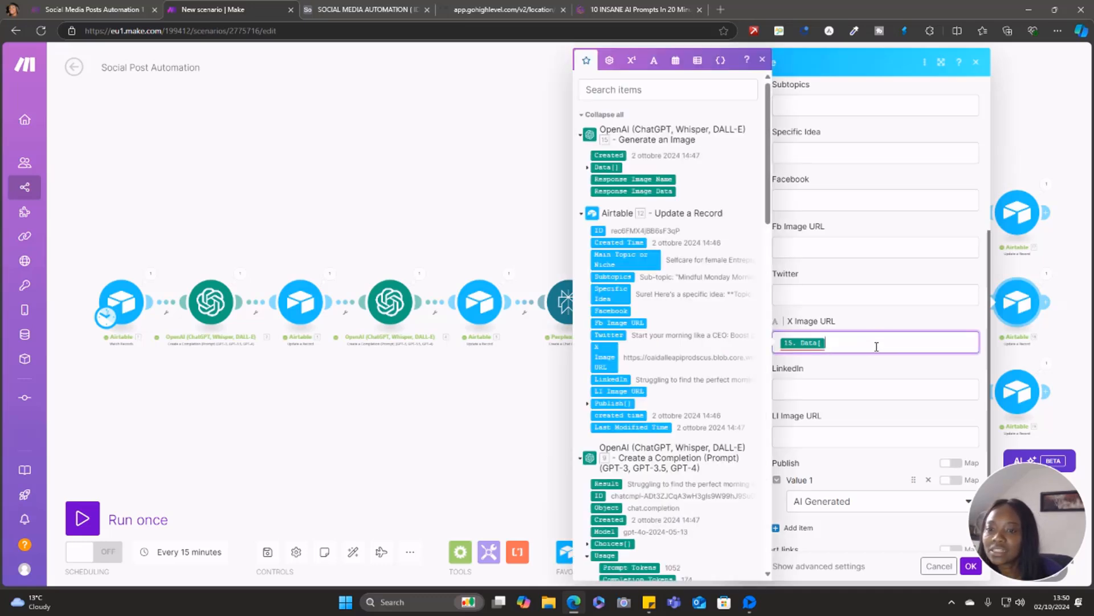
left_click(800, 438)
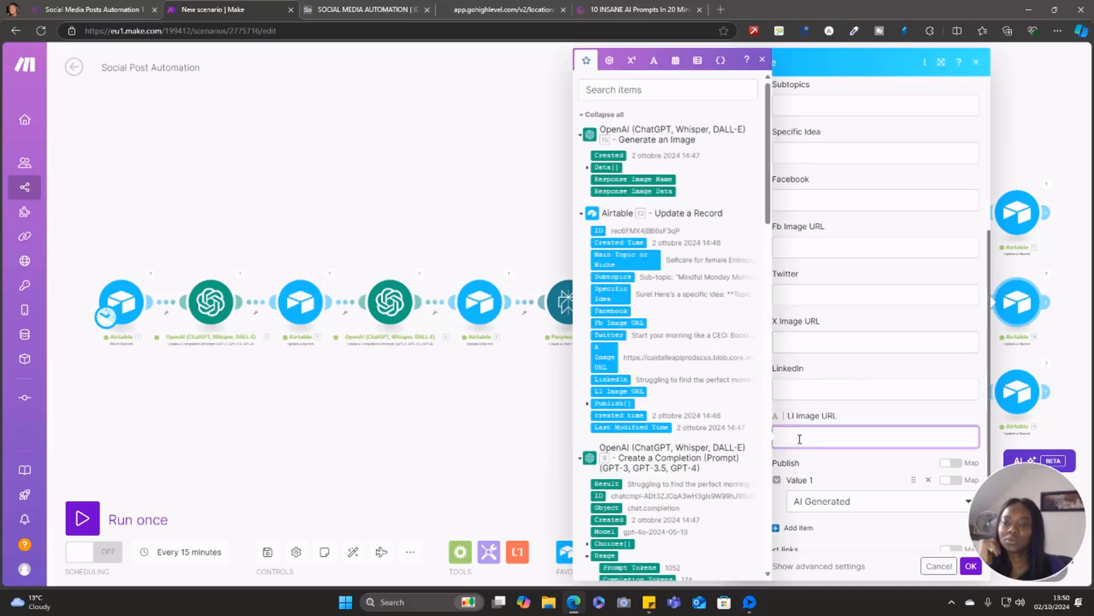
left_click(588, 168)
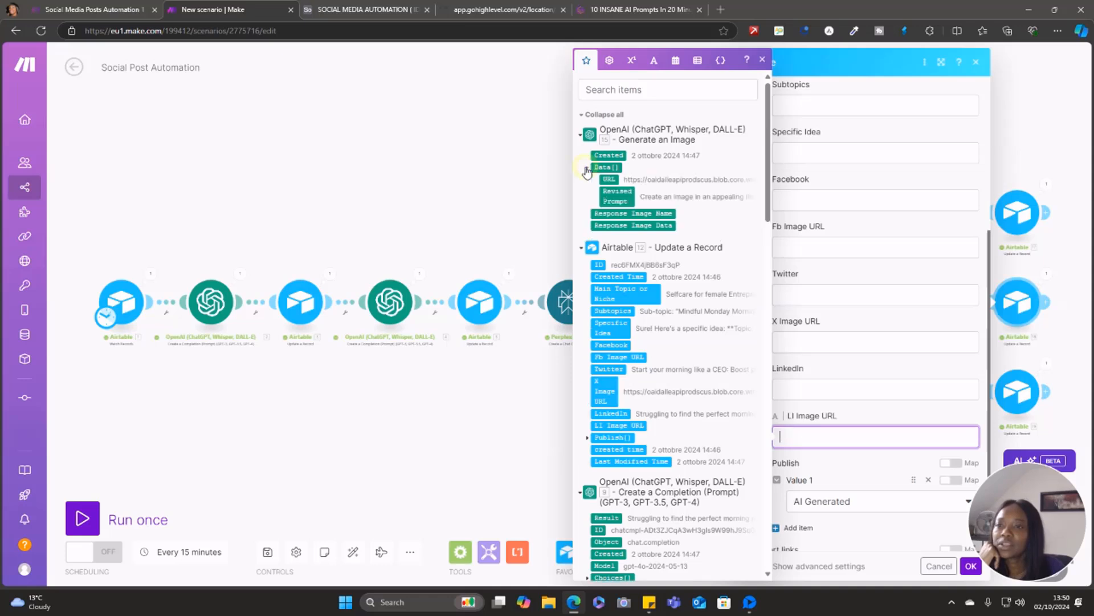
left_click(609, 179)
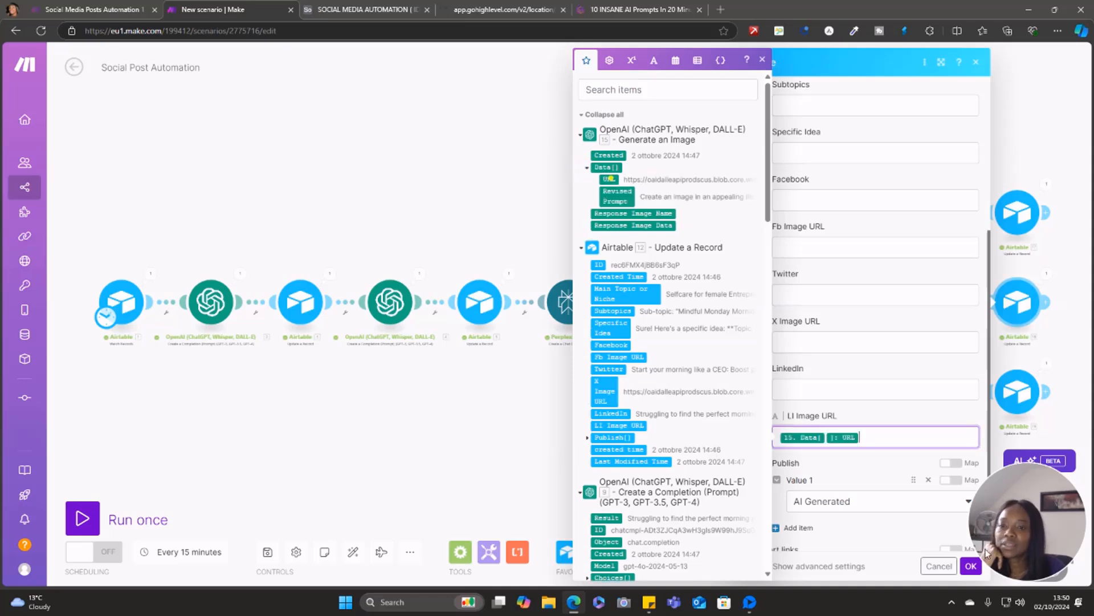
left_click(970, 566)
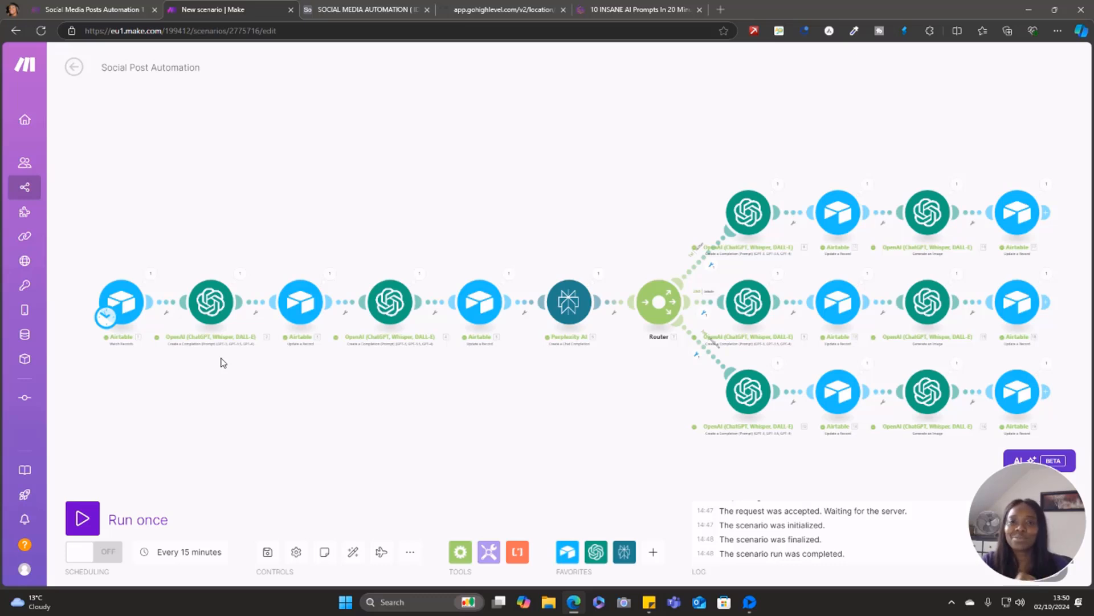
mouse_move(1067, 568)
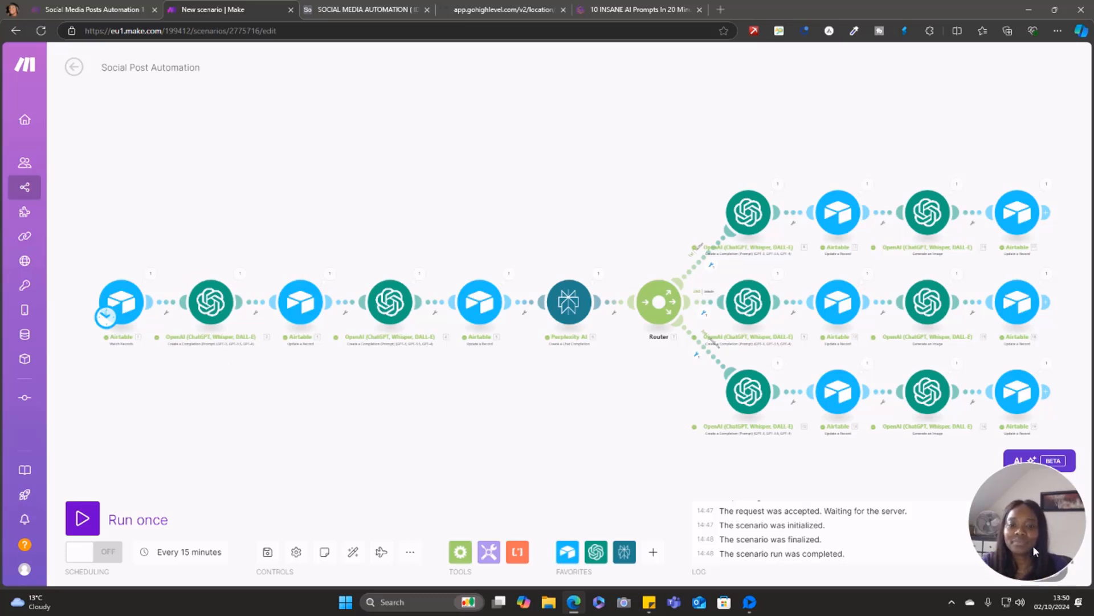